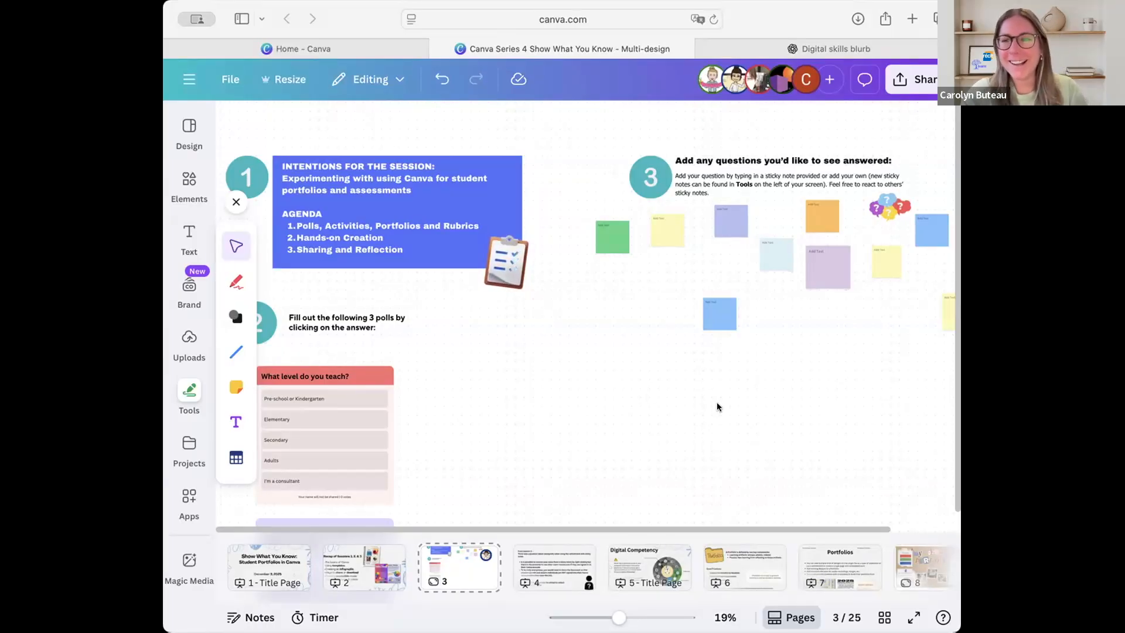
# Look over the agenda, polls and question area on whiteboard page 3 and the anonymity notes on page 4.
pyautogui.scroll(-5, 611, 410)
pyautogui.hscroll(-3, 610, 410)
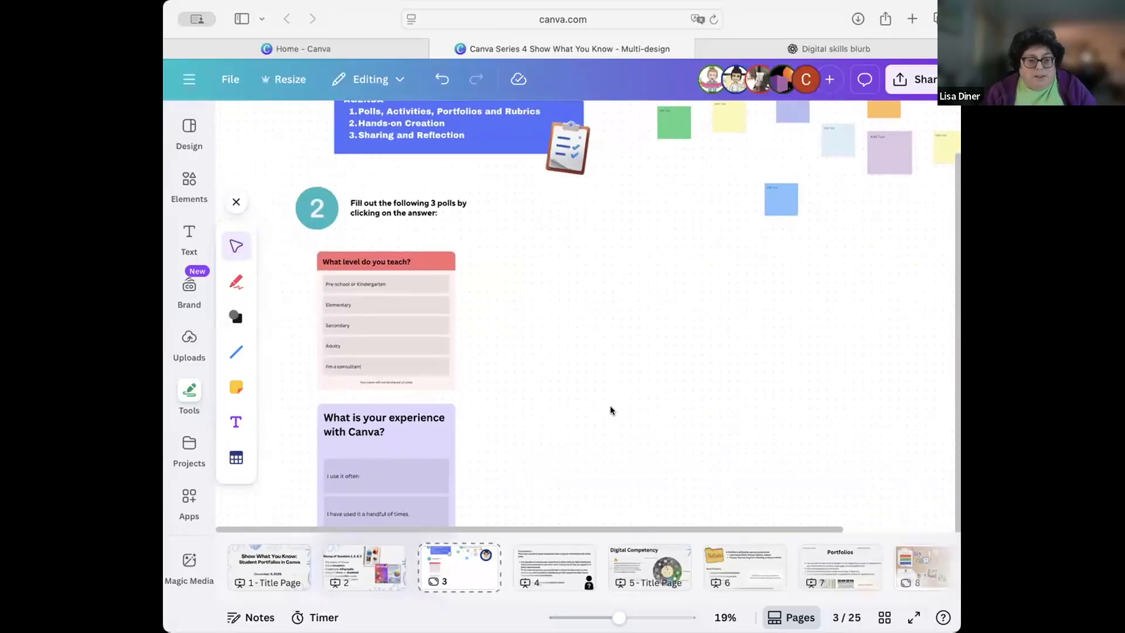
pyautogui.scroll(2, 611, 409)
pyautogui.hscroll(2, 610, 409)
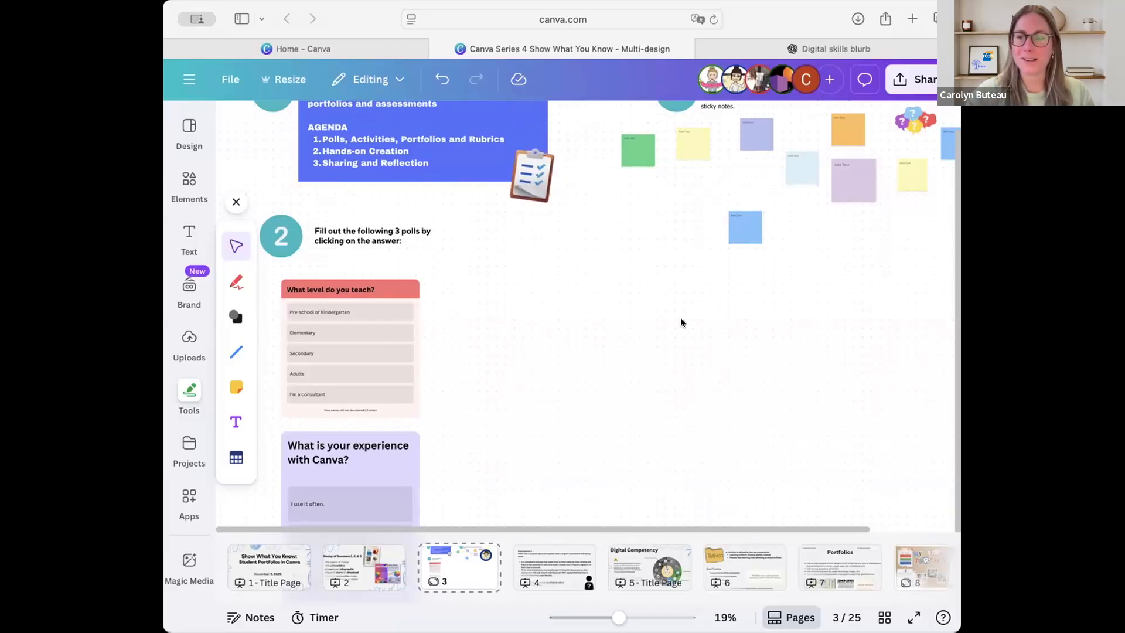
pyautogui.hscroll(3, 730, 331)
pyautogui.scroll(2, 729, 330)
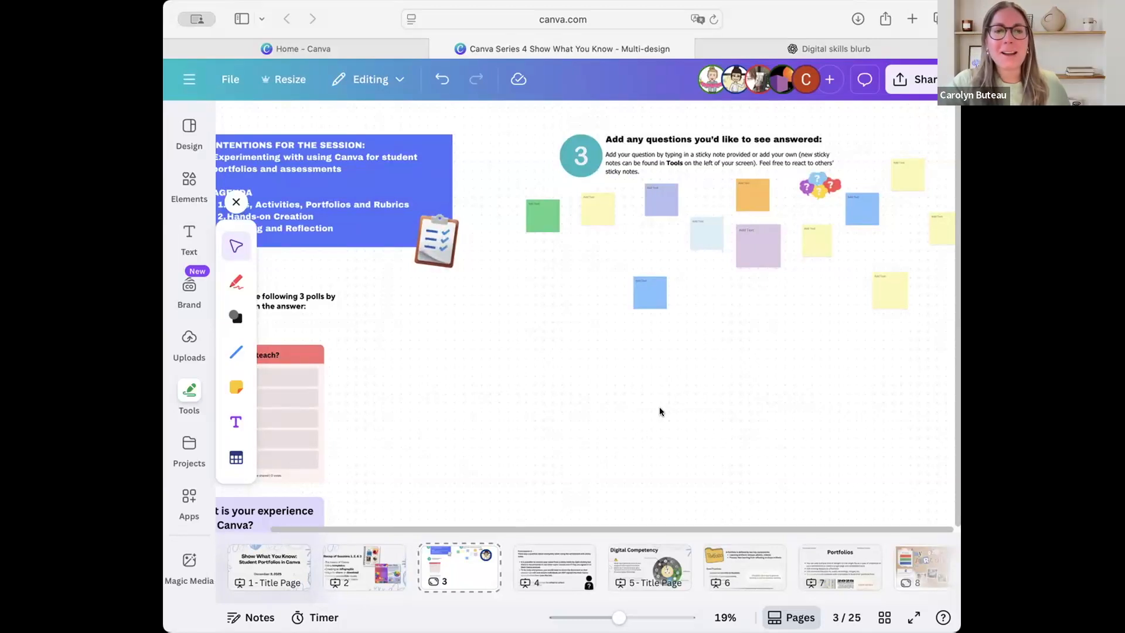
pyautogui.click(554, 566)
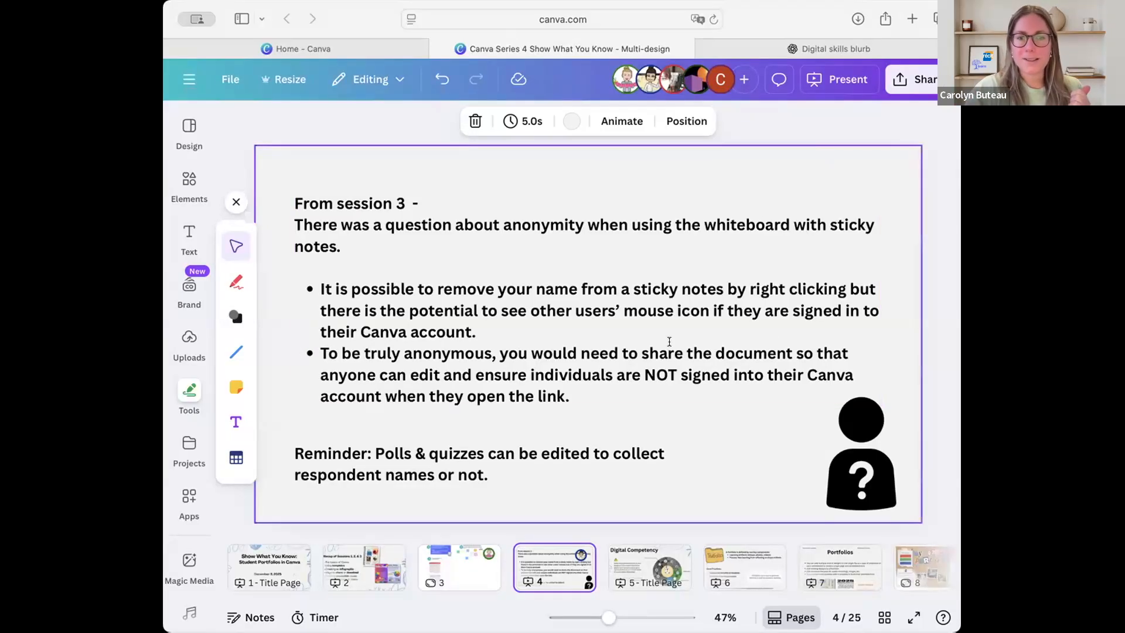
# Add an orange sticky note below the blue note in the question area of the page 3 whiteboard.
pyautogui.click(463, 563)
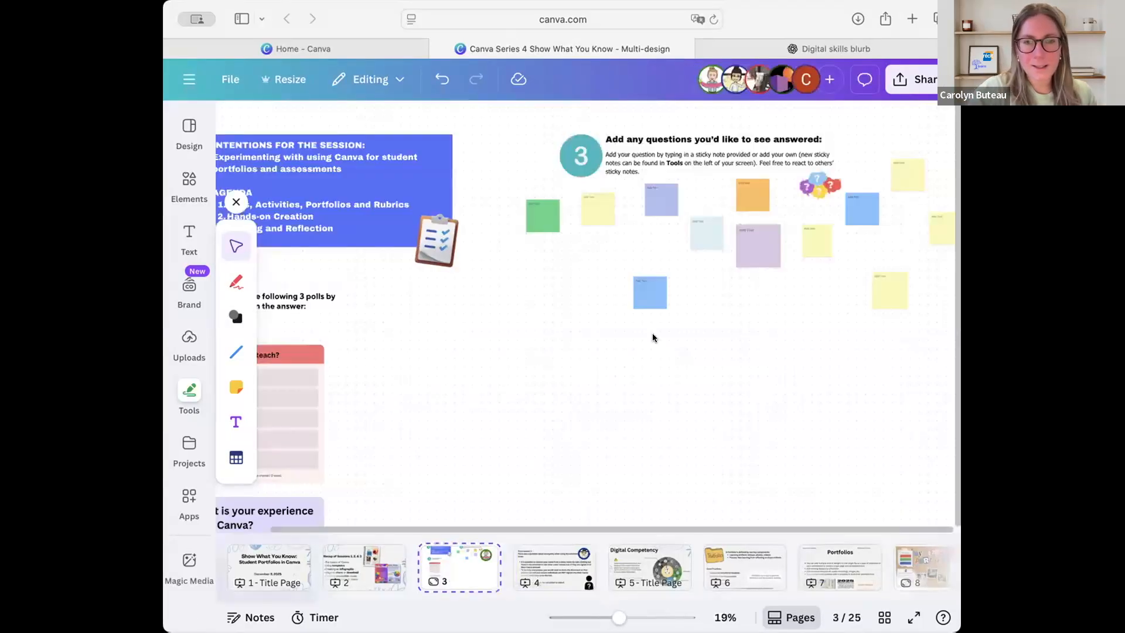
pyautogui.scroll(3, 652, 333)
pyautogui.scroll(2, 652, 333)
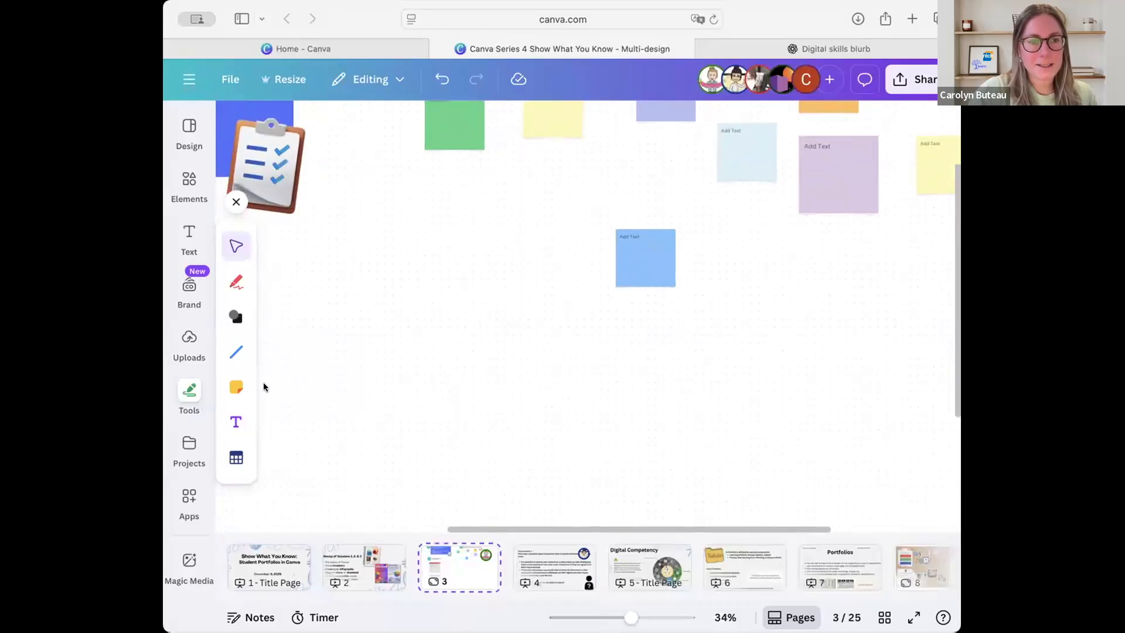
pyautogui.click(235, 389)
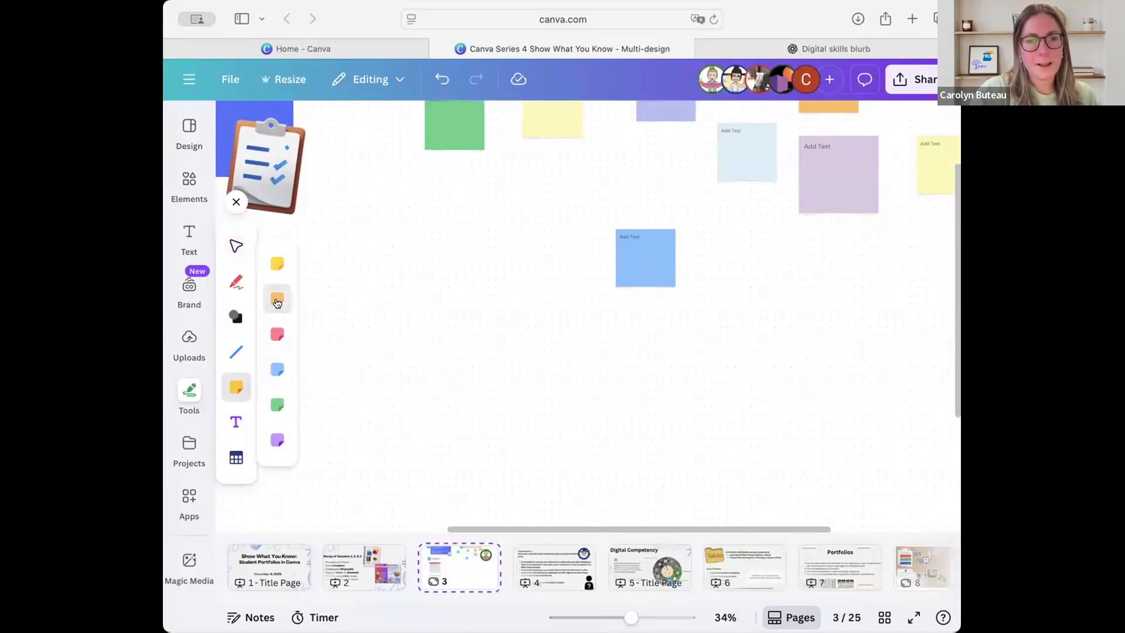
pyautogui.click(277, 297)
pyautogui.click(699, 377)
pyautogui.click(583, 348)
# Add your own name to the new orange sticky note.
pyautogui.click(646, 278)
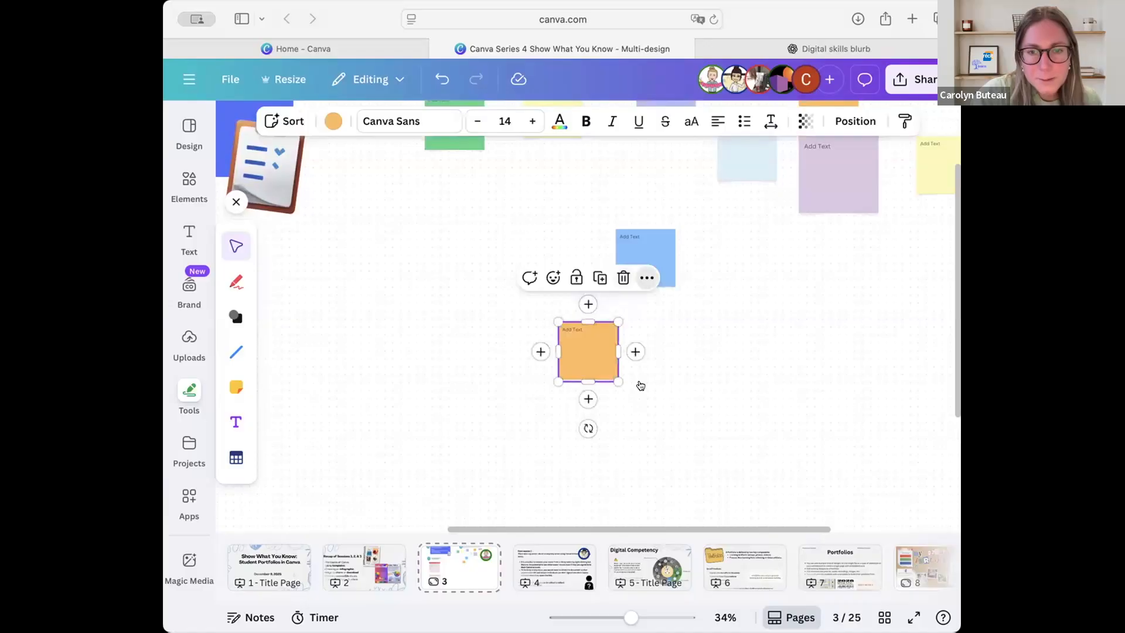
pyautogui.scroll(-3, 629, 431)
pyautogui.hscroll(-2, 629, 431)
pyautogui.rightClick(704, 171)
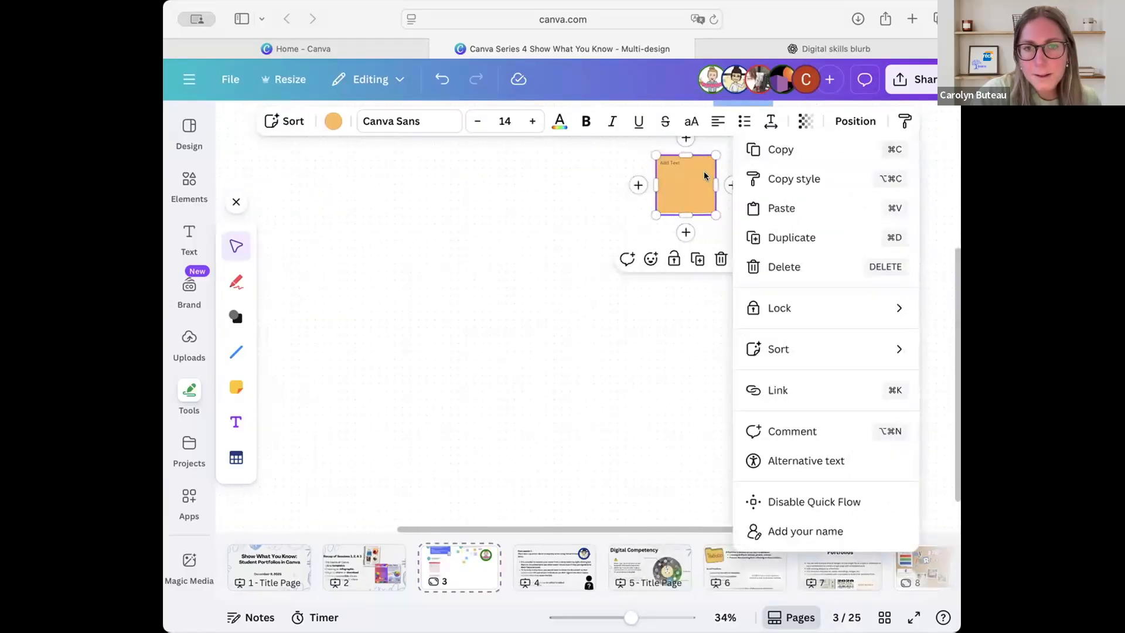
pyautogui.click(596, 347)
pyautogui.click(692, 191)
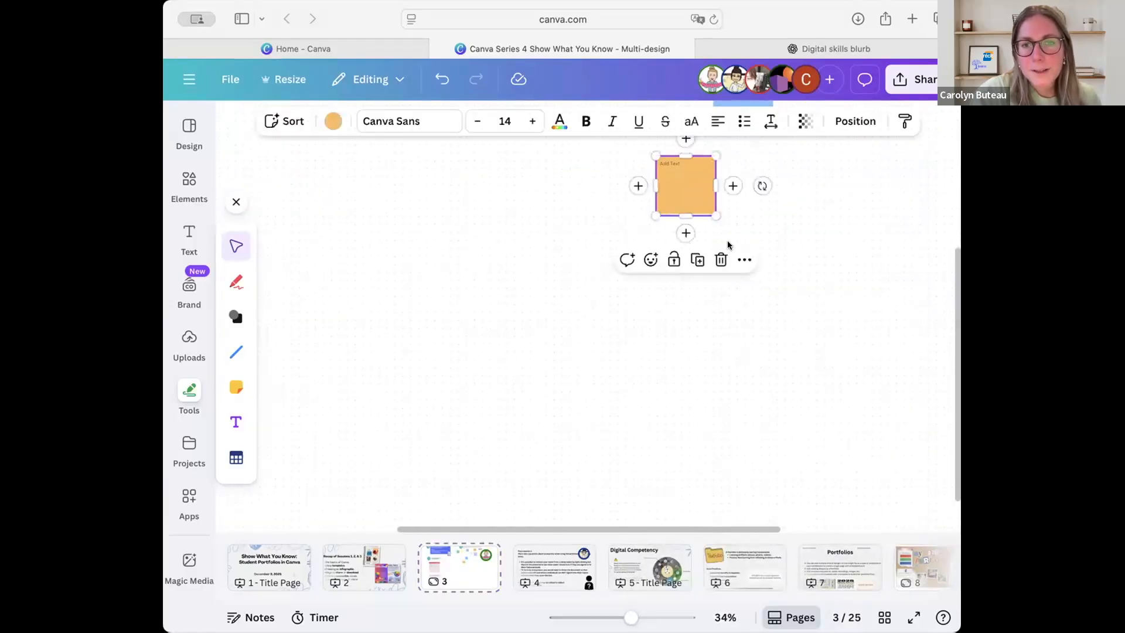
pyautogui.click(743, 260)
pyautogui.scroll(-2, 844, 579)
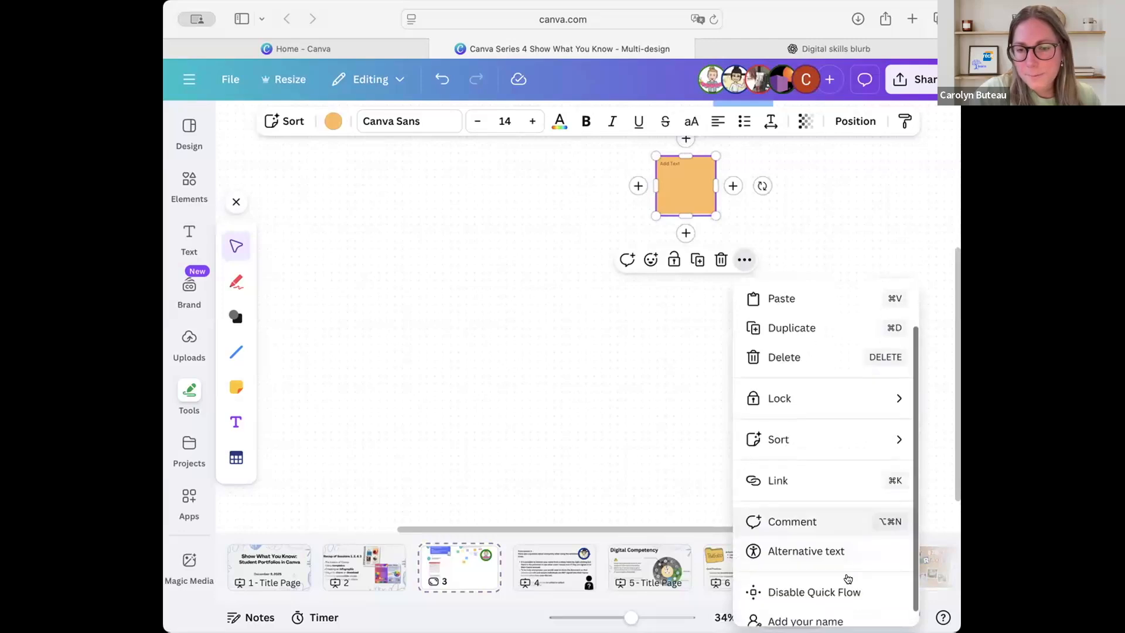
pyautogui.click(823, 607)
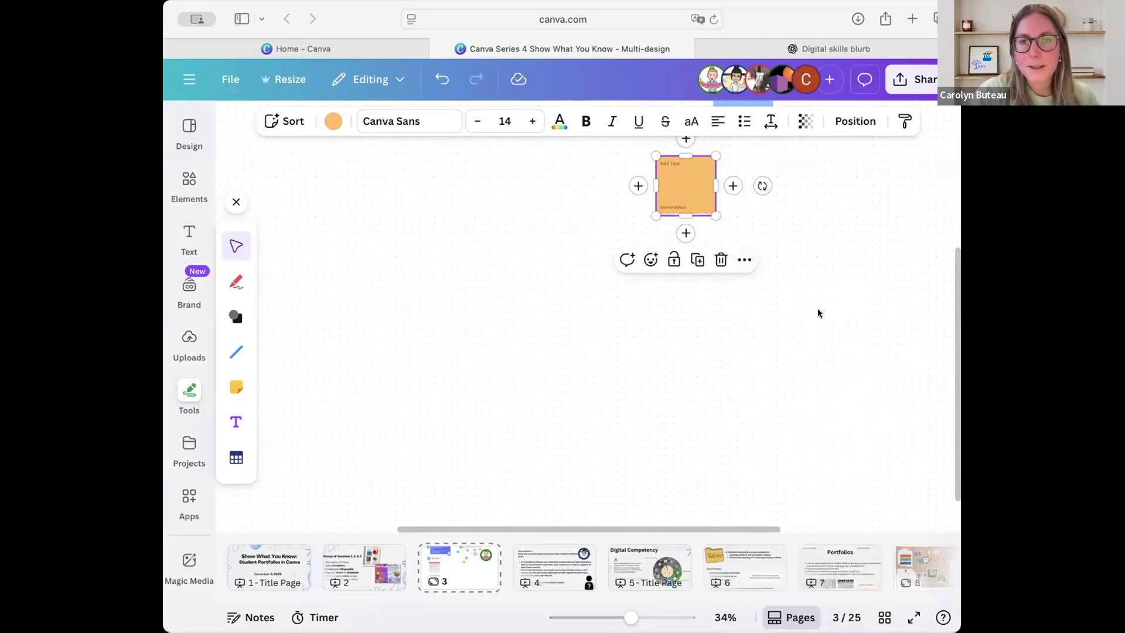
# Remove the author name from the orange sticky note.
pyautogui.click(818, 310)
pyautogui.scroll(2, 818, 309)
pyautogui.hscroll(1, 818, 310)
pyautogui.scroll(1, 818, 310)
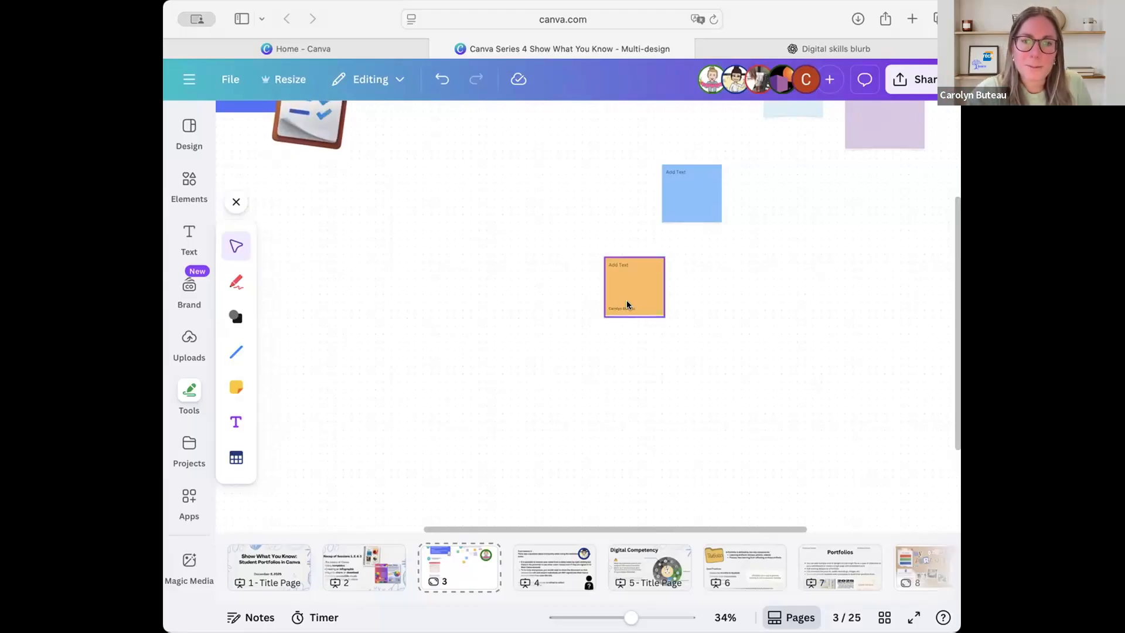
pyautogui.click(649, 275)
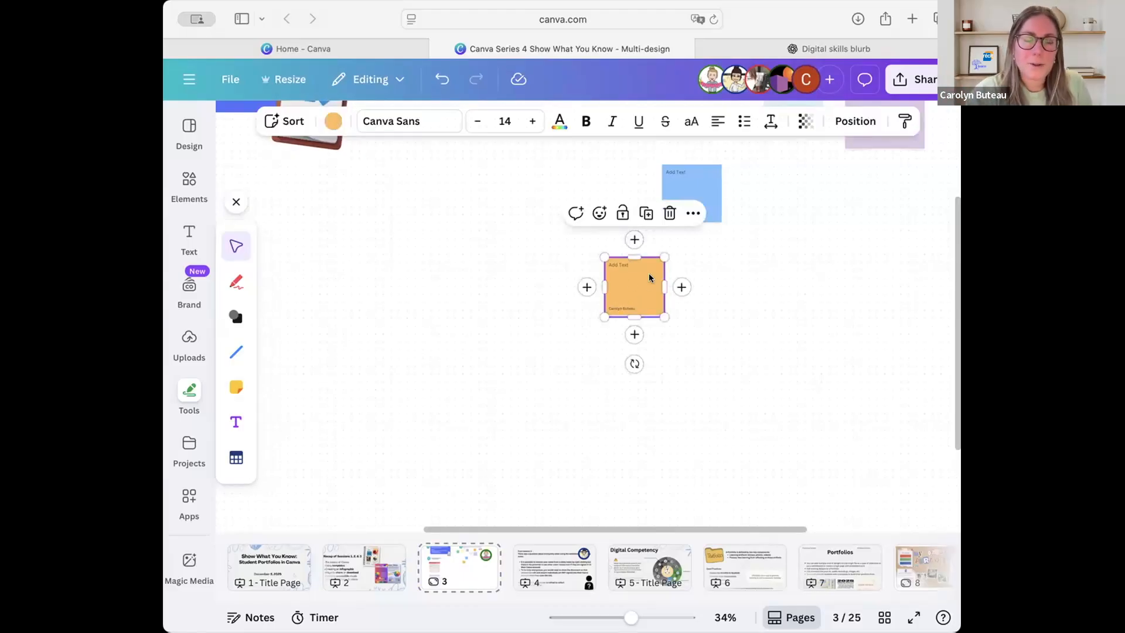
pyautogui.click(693, 214)
pyautogui.scroll(-1, 819, 518)
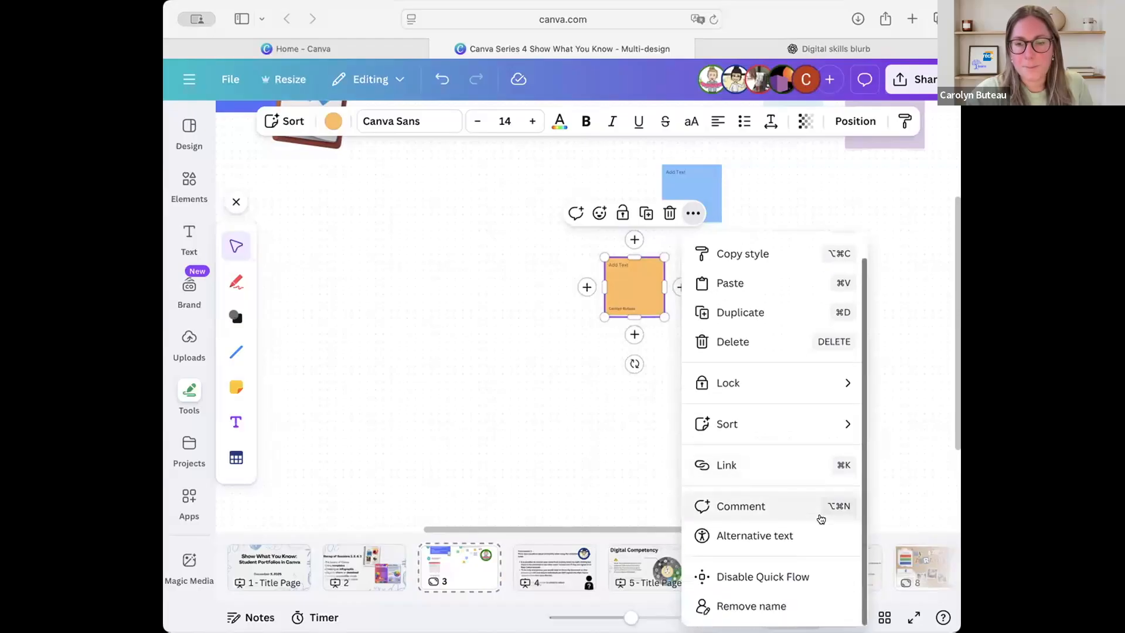
pyautogui.click(810, 604)
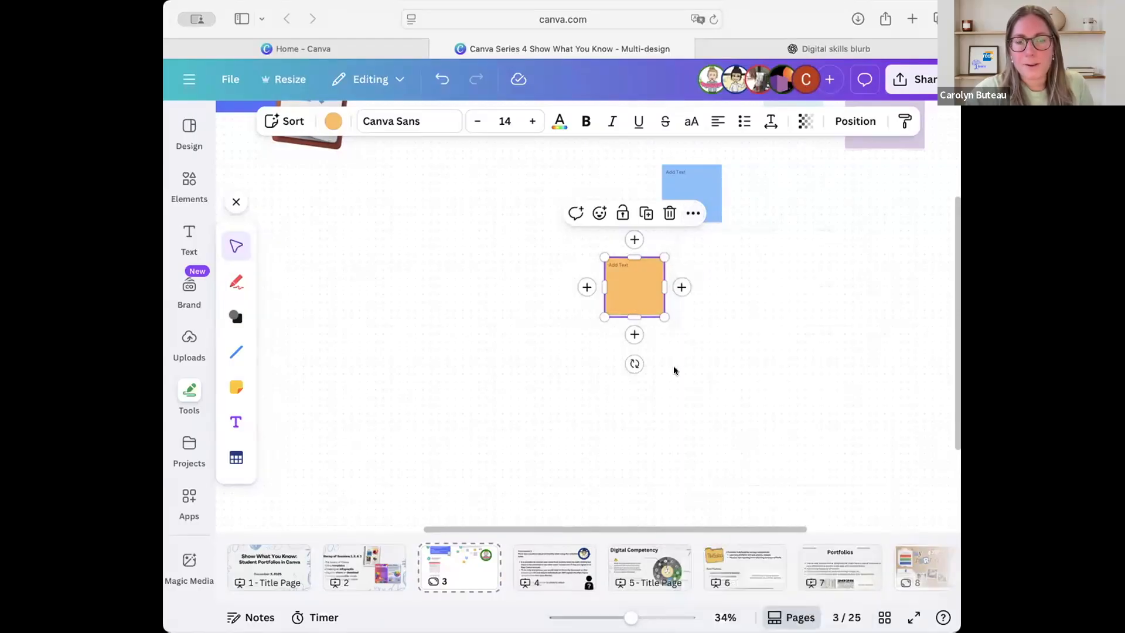
# View the whiteboard's whole question area, and go through the page 4 anonymity notes to the Digital Competency page.
pyautogui.keyDown('ctrl'); pyautogui.scroll(-5, 698, 261); pyautogui.keyUp('ctrl')
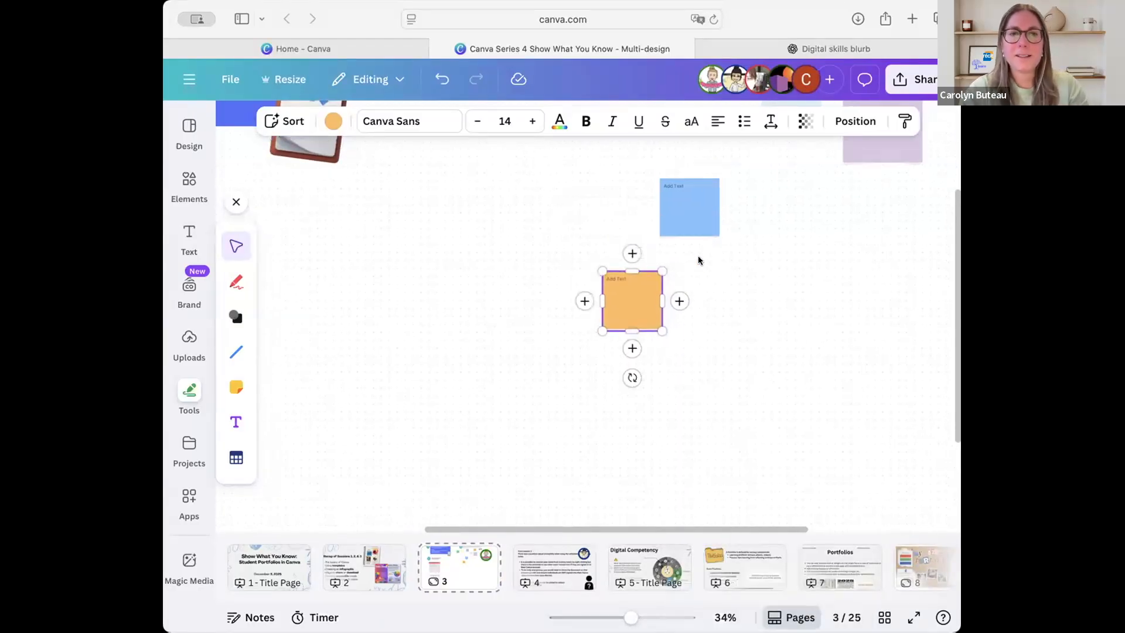
pyautogui.keyDown('ctrl'); pyautogui.scroll(-2, 697, 256); pyautogui.keyUp('ctrl')
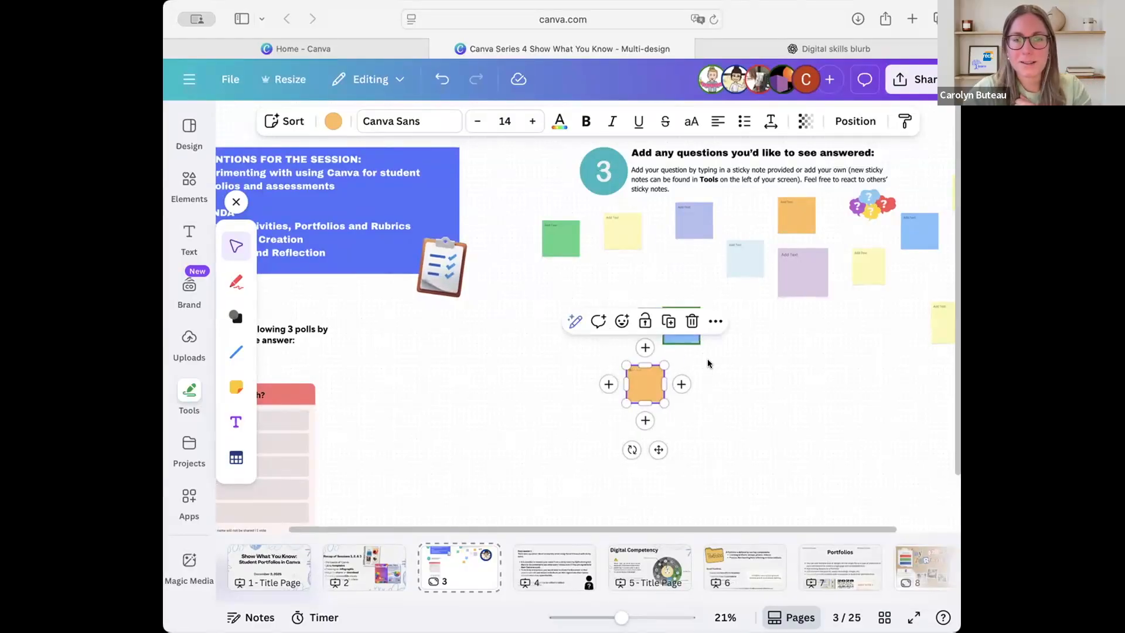
pyautogui.click(729, 369)
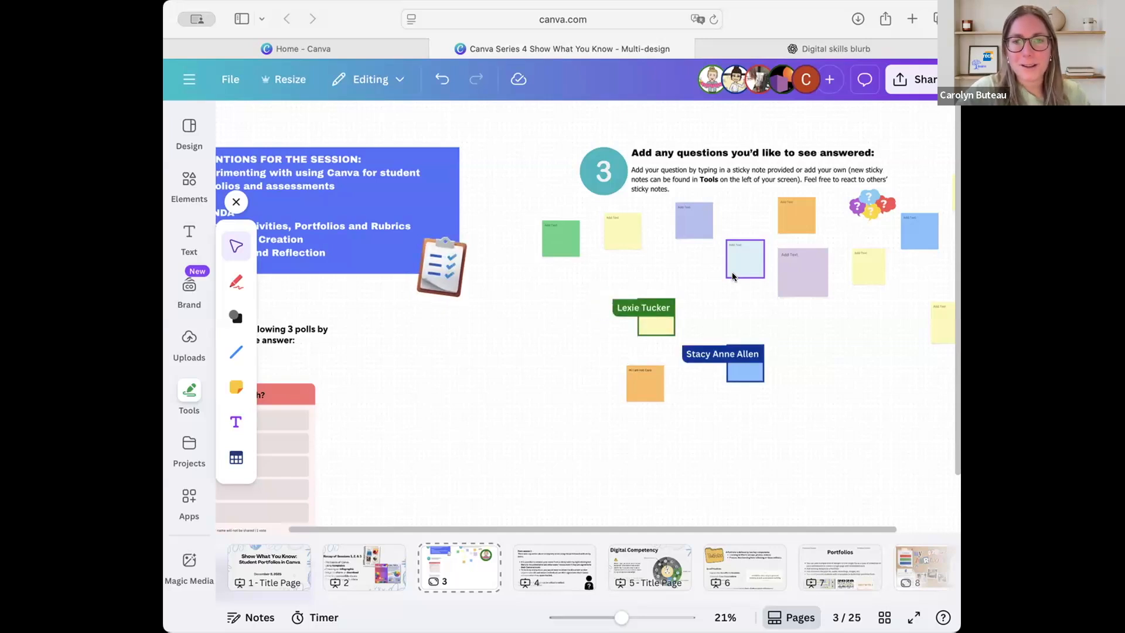
pyautogui.click(558, 554)
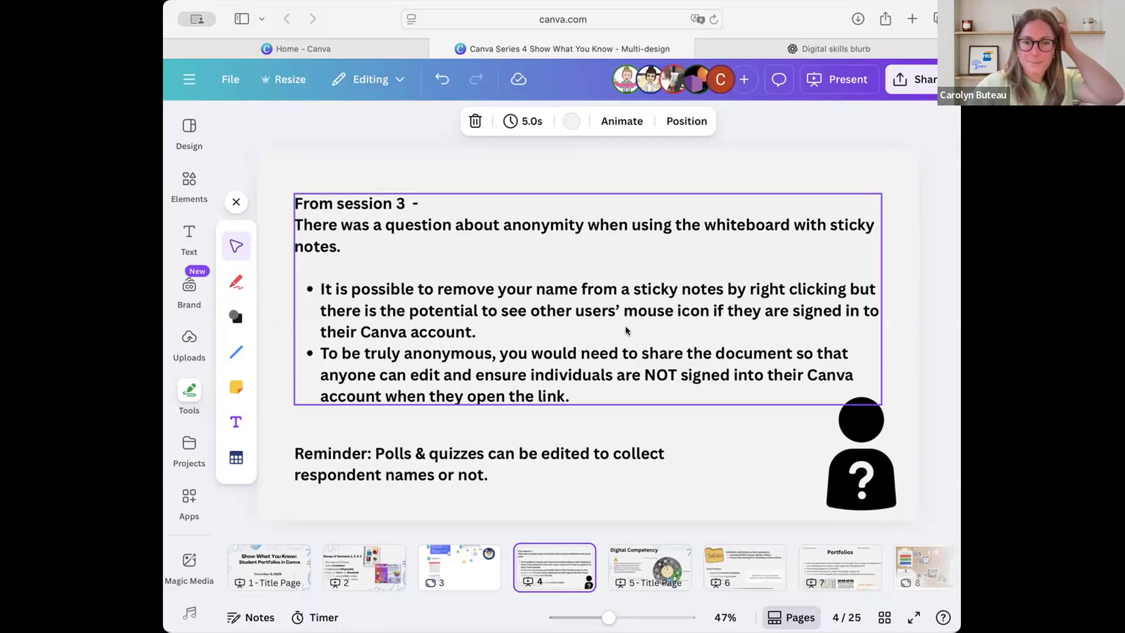
pyautogui.click(648, 559)
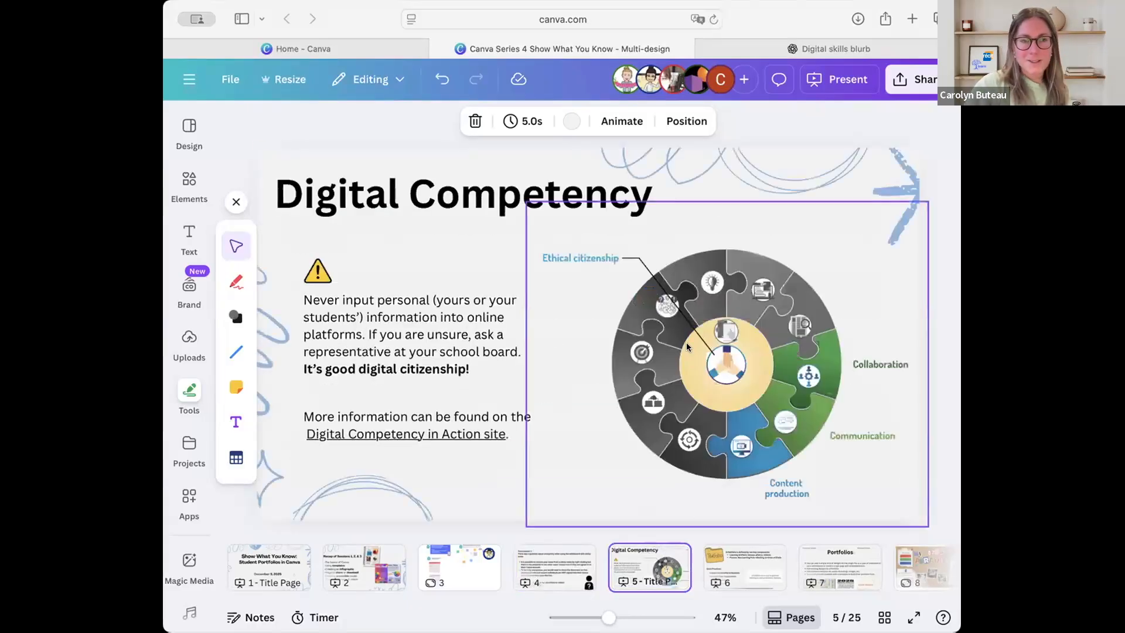
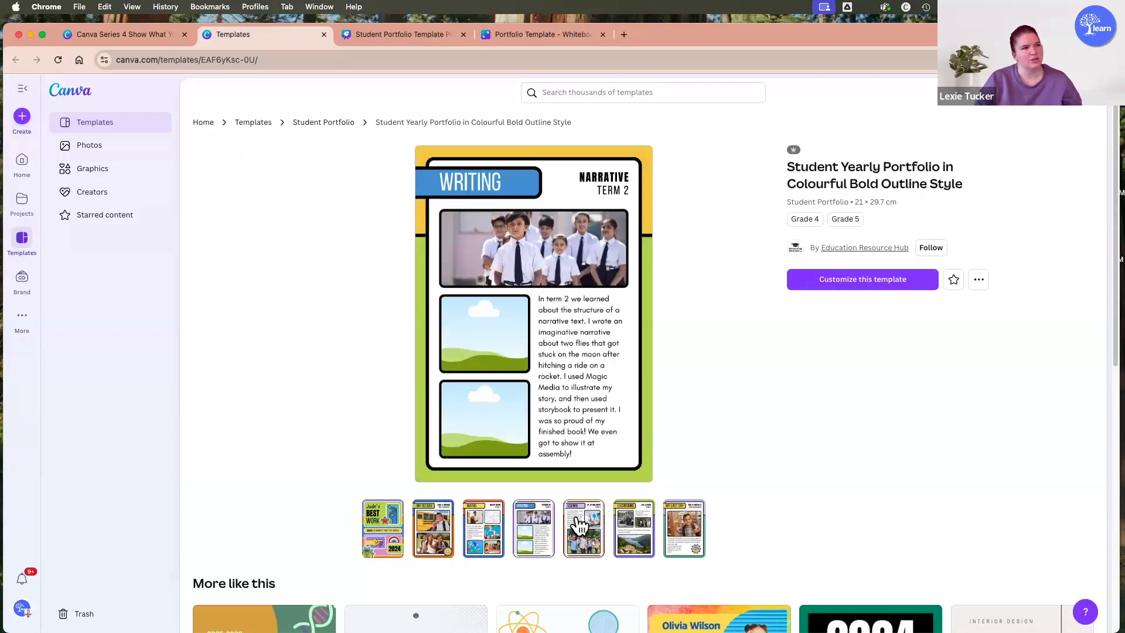
# Open the Digital Student Portfolio in Green Purple Playful Style template from the Portfolios page and preview its Hat Parade, Book Week and Science Week pages.
pyautogui.click(145, 36)
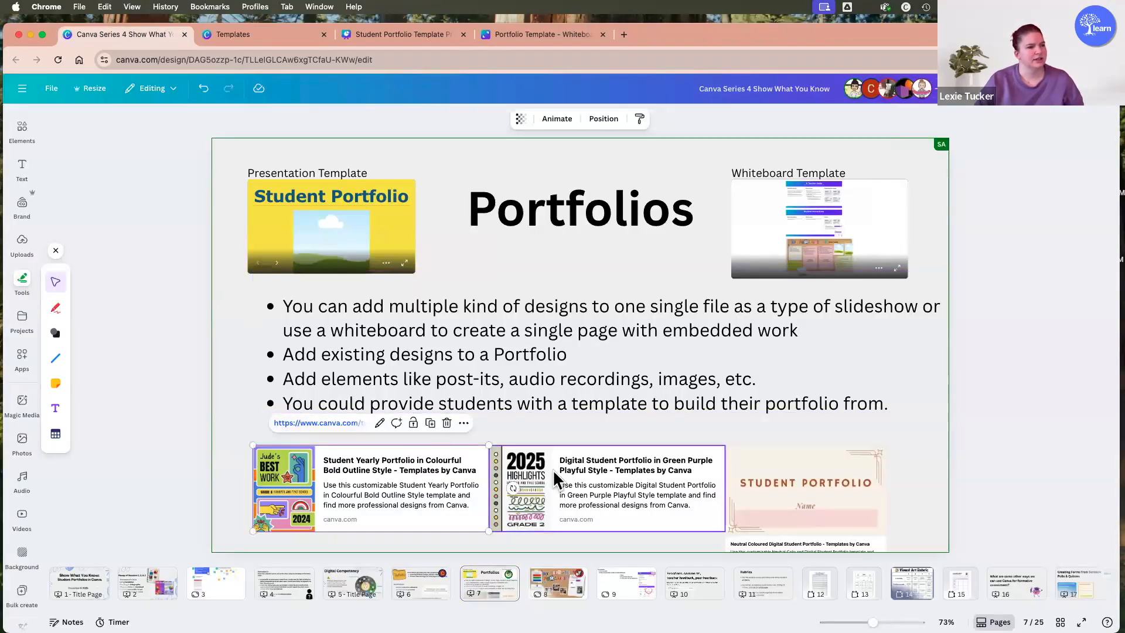
pyautogui.click(566, 423)
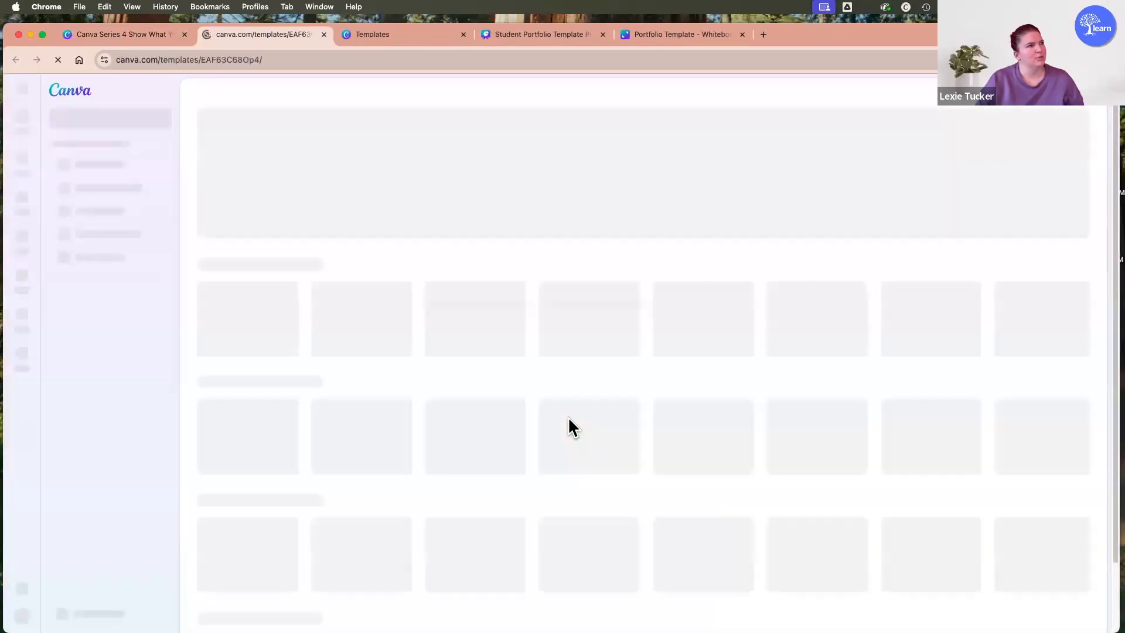
pyautogui.click(470, 533)
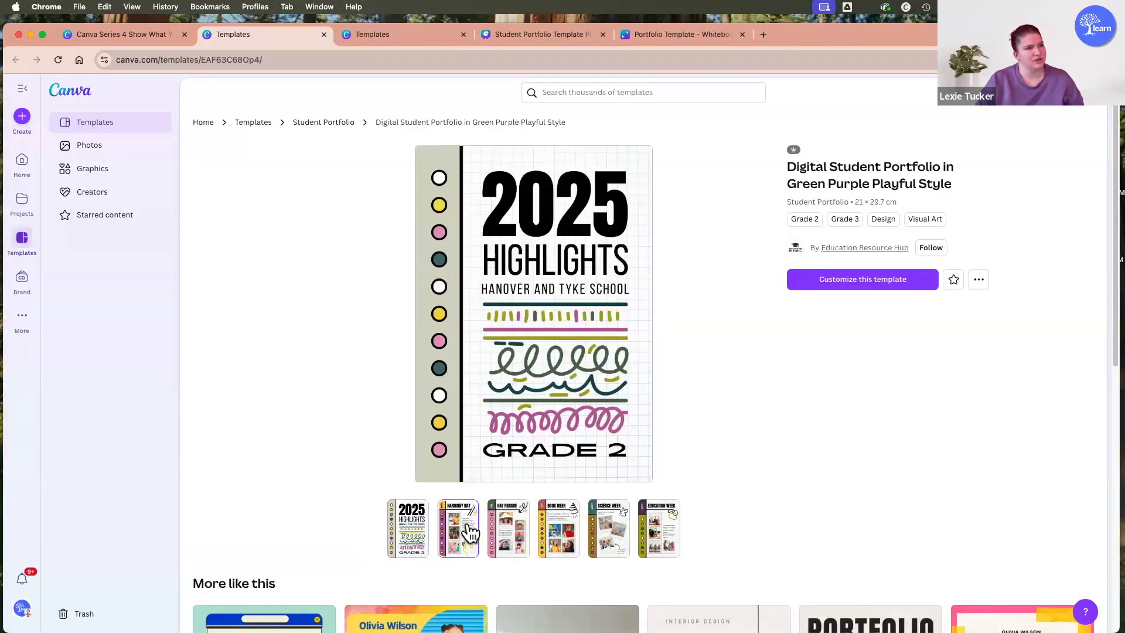
pyautogui.click(527, 542)
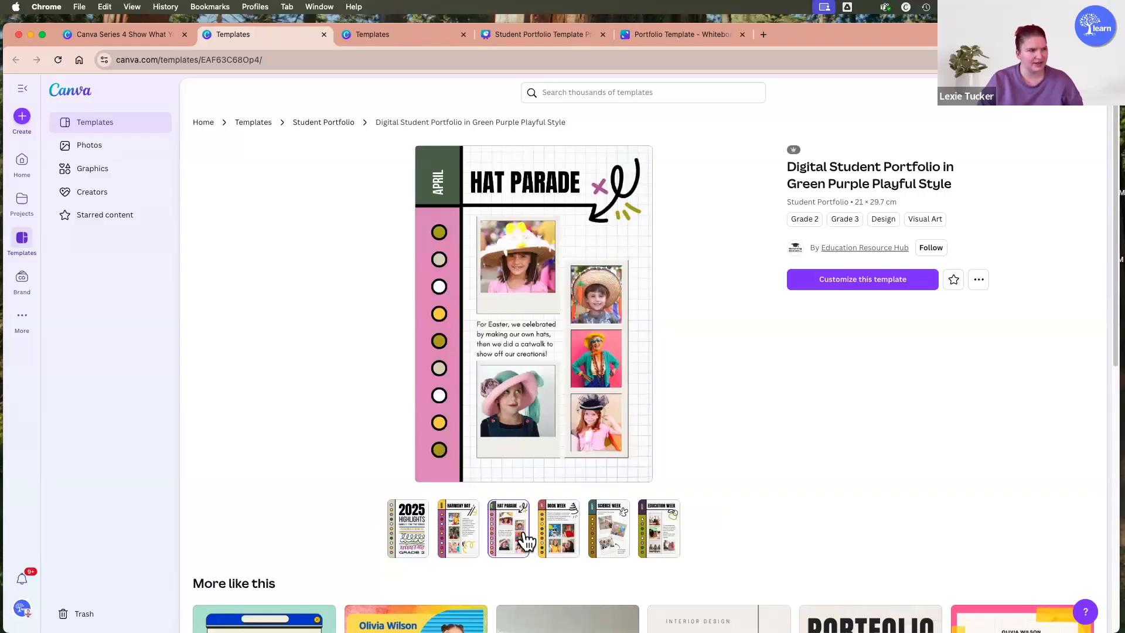
pyautogui.click(557, 539)
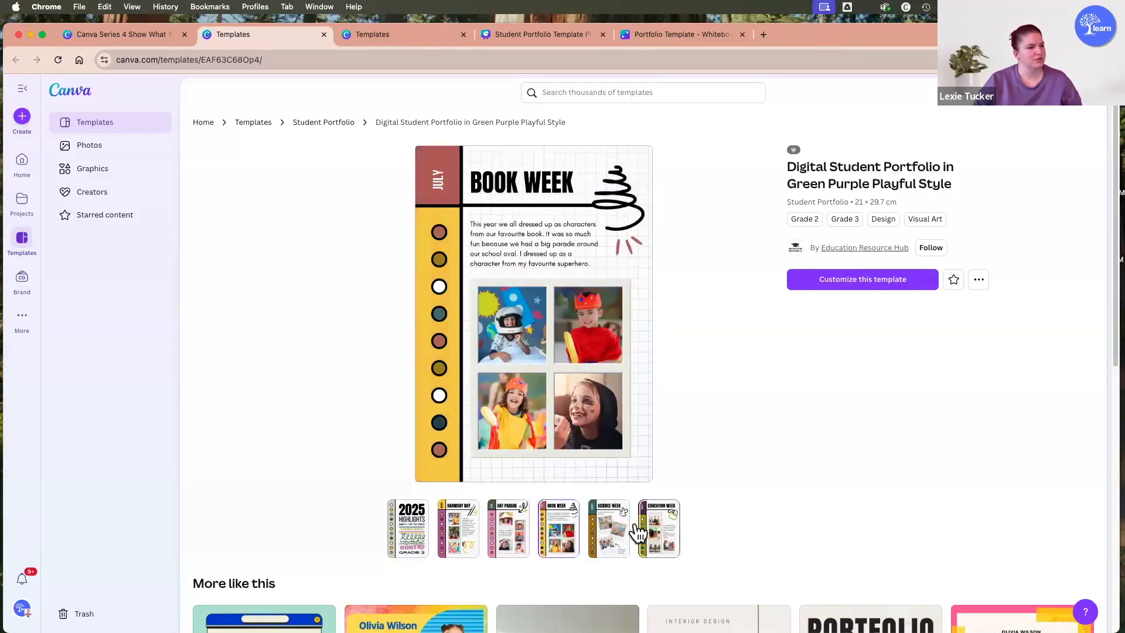
pyautogui.click(607, 534)
pyautogui.click(666, 535)
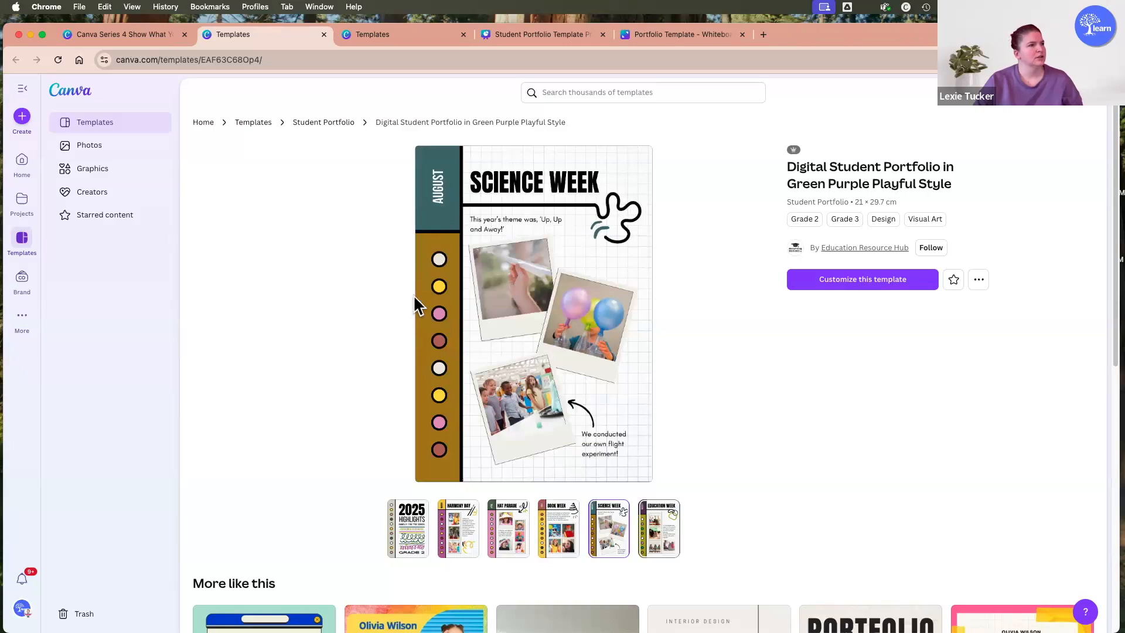
# Open the linked Neutral Coloured Digital Student Portfolio template from the Portfolios page and preview its Mathematics pages from Number through Space.
pyautogui.click(121, 36)
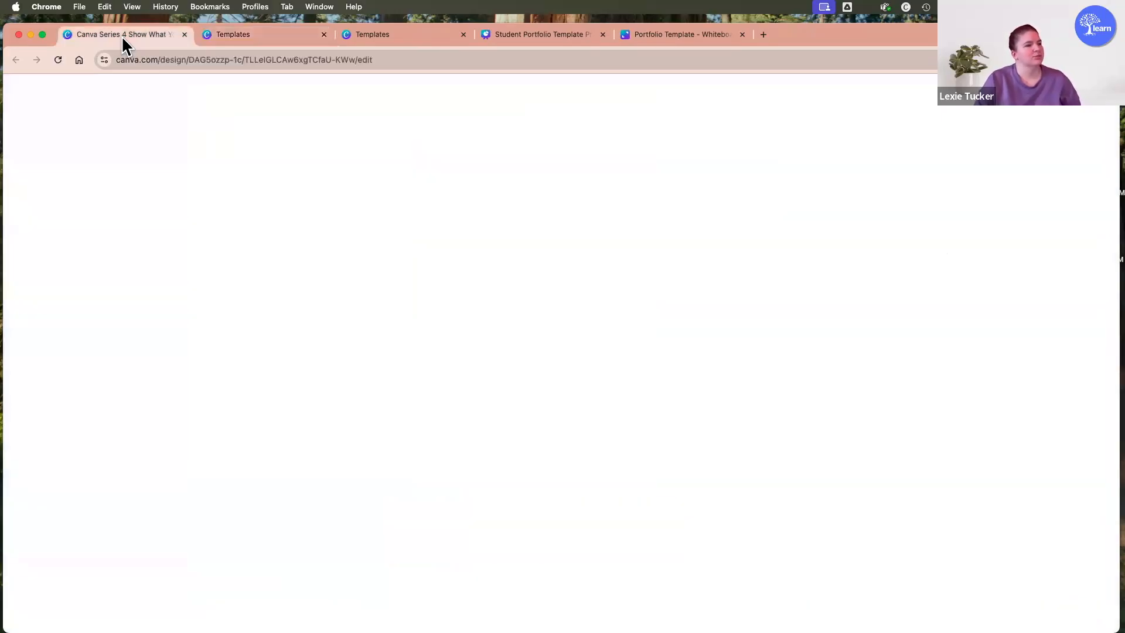
pyautogui.click(811, 473)
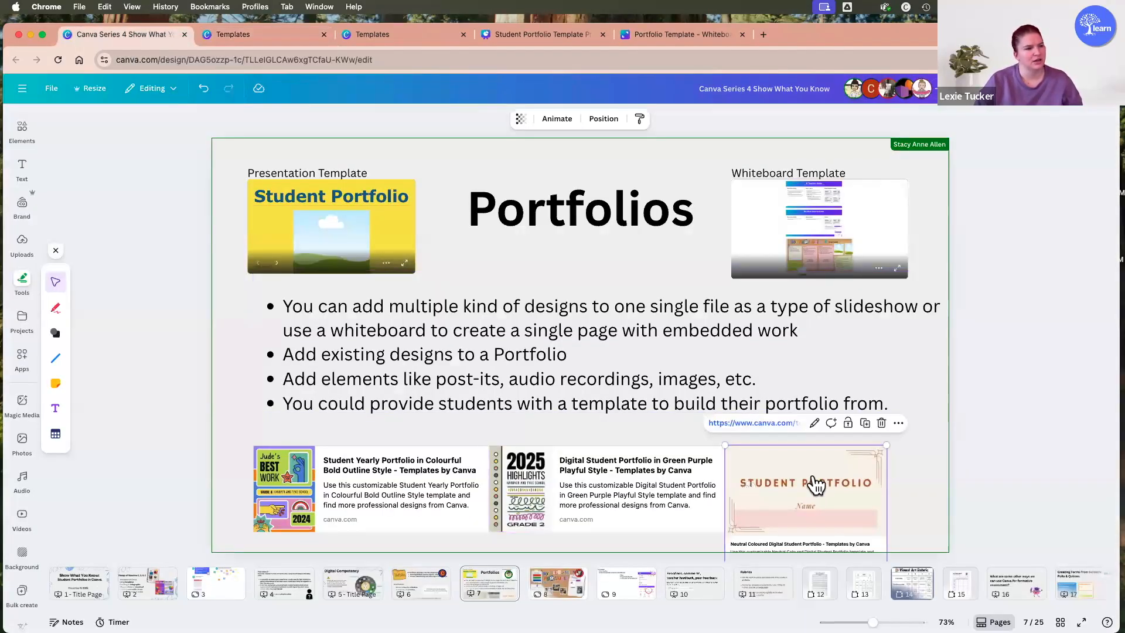
pyautogui.click(771, 421)
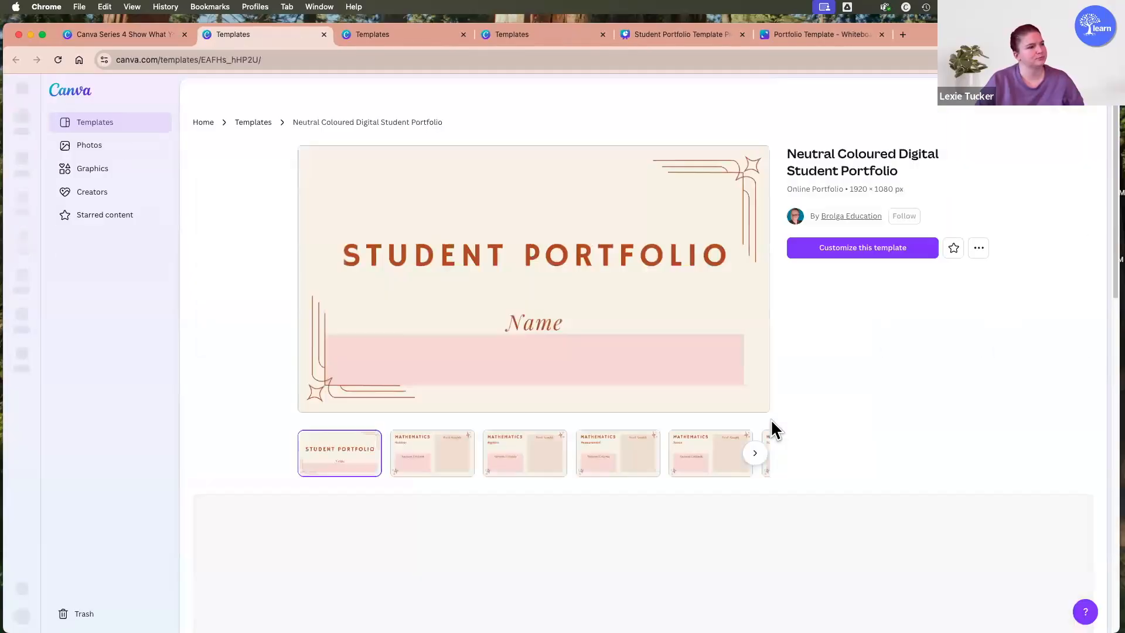
pyautogui.click(440, 466)
pyautogui.click(533, 466)
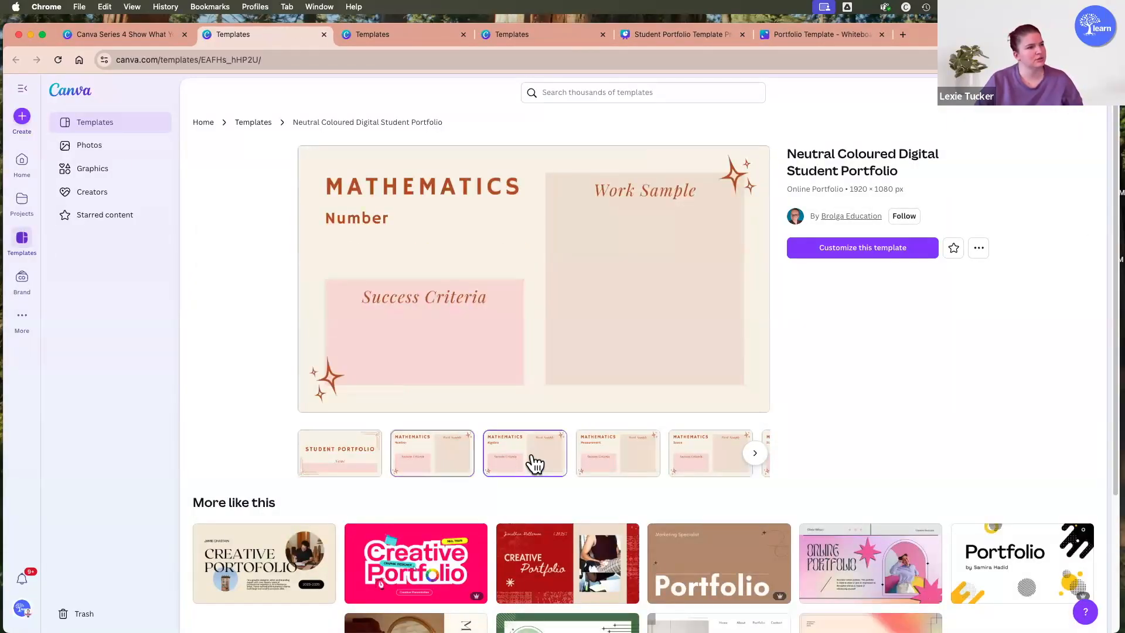
pyautogui.click(620, 455)
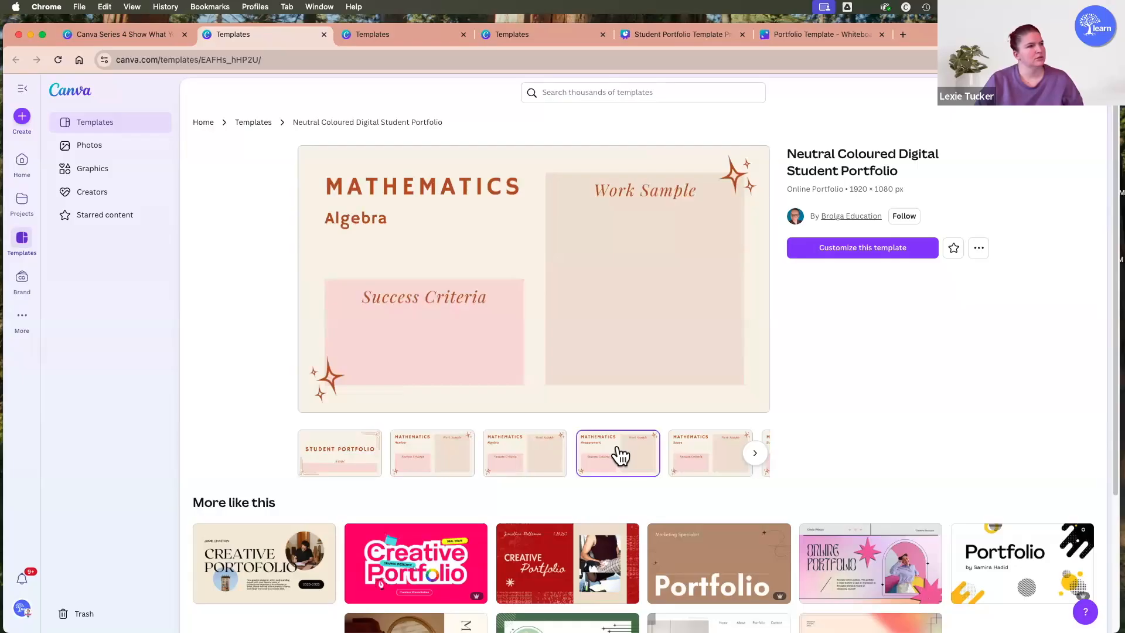
pyautogui.click(720, 467)
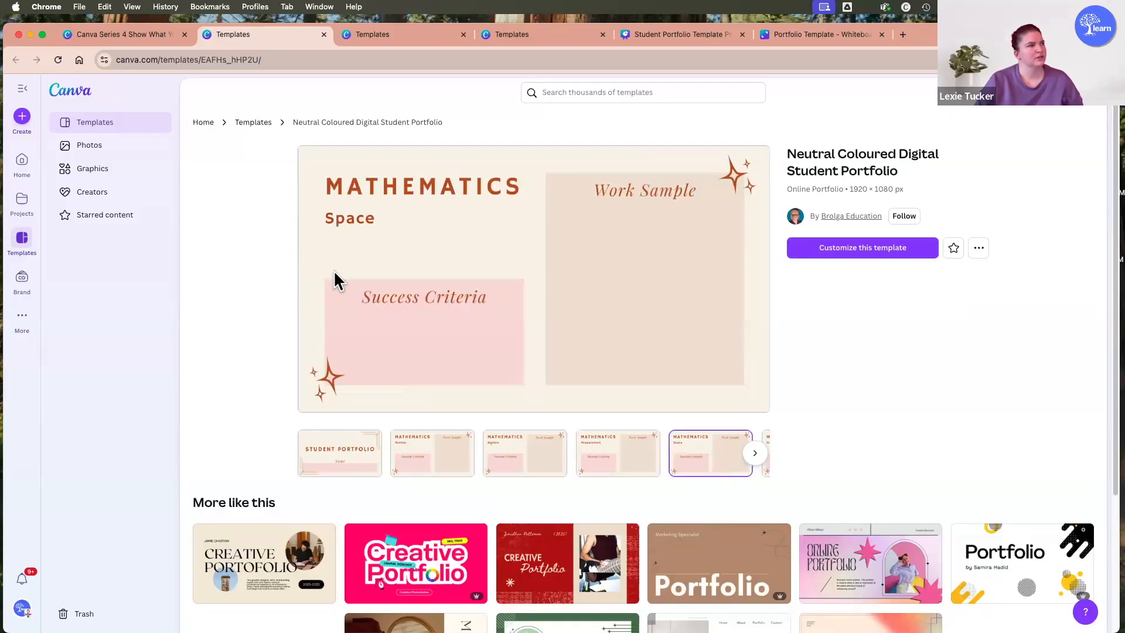
# Return to the Portfolios page and open the linked Student Portfolio presentation template for editing.
pyautogui.click(147, 34)
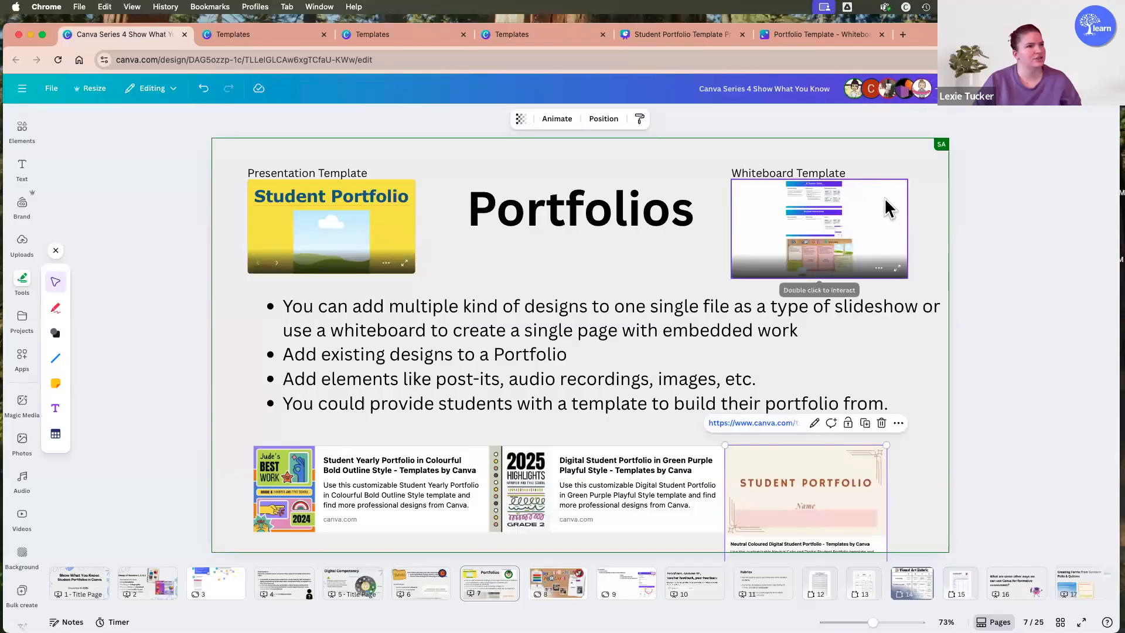
pyautogui.click(329, 218)
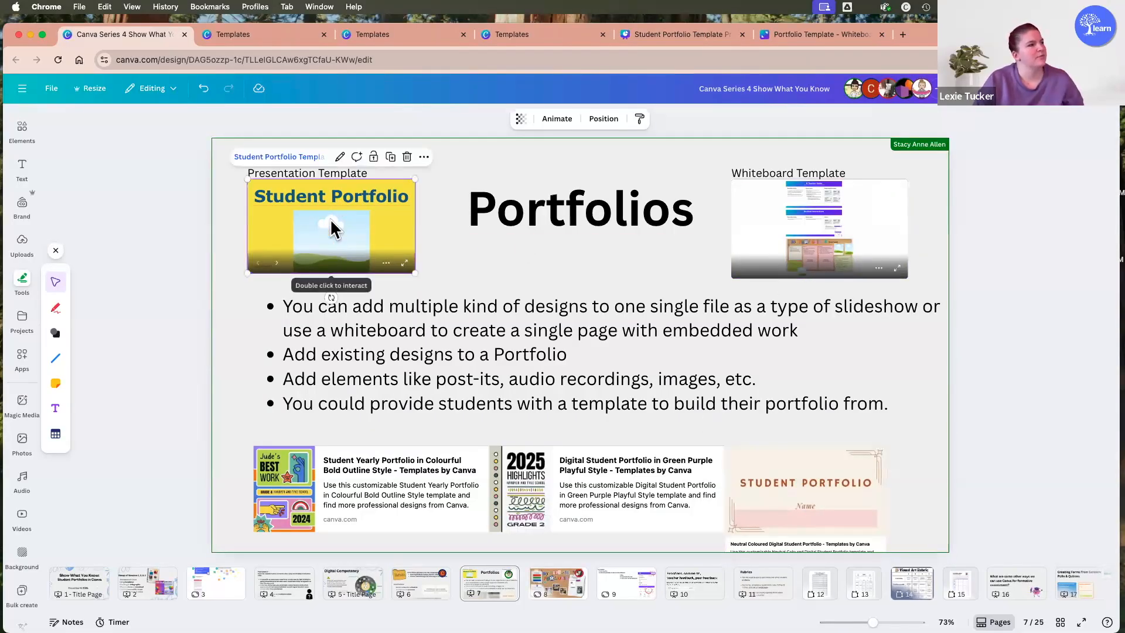
pyautogui.click(291, 156)
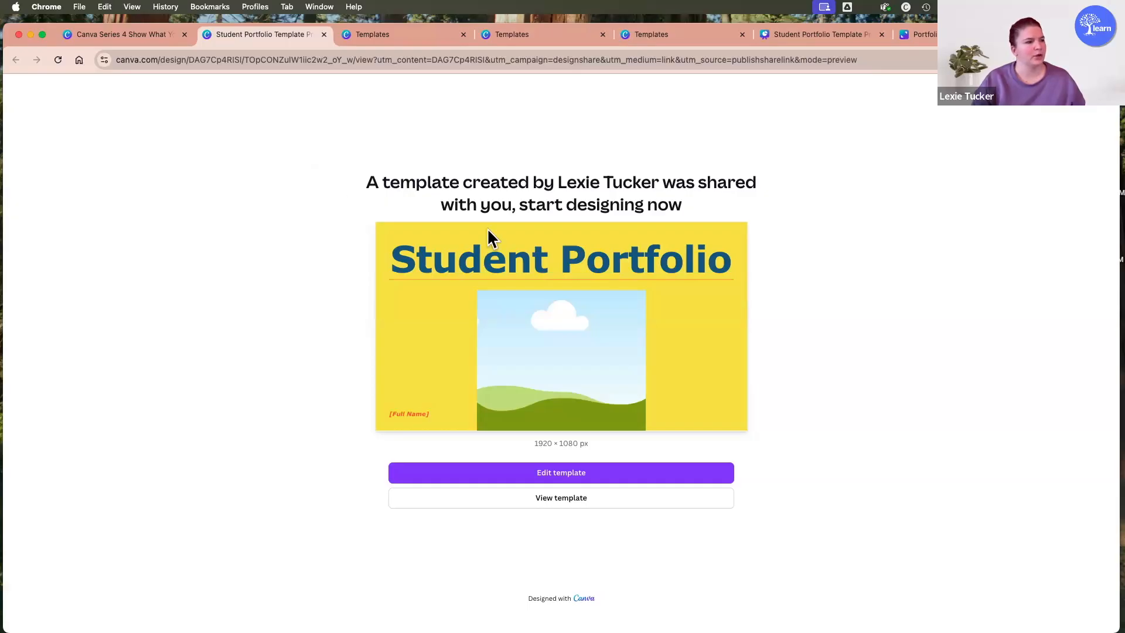
pyautogui.click(580, 473)
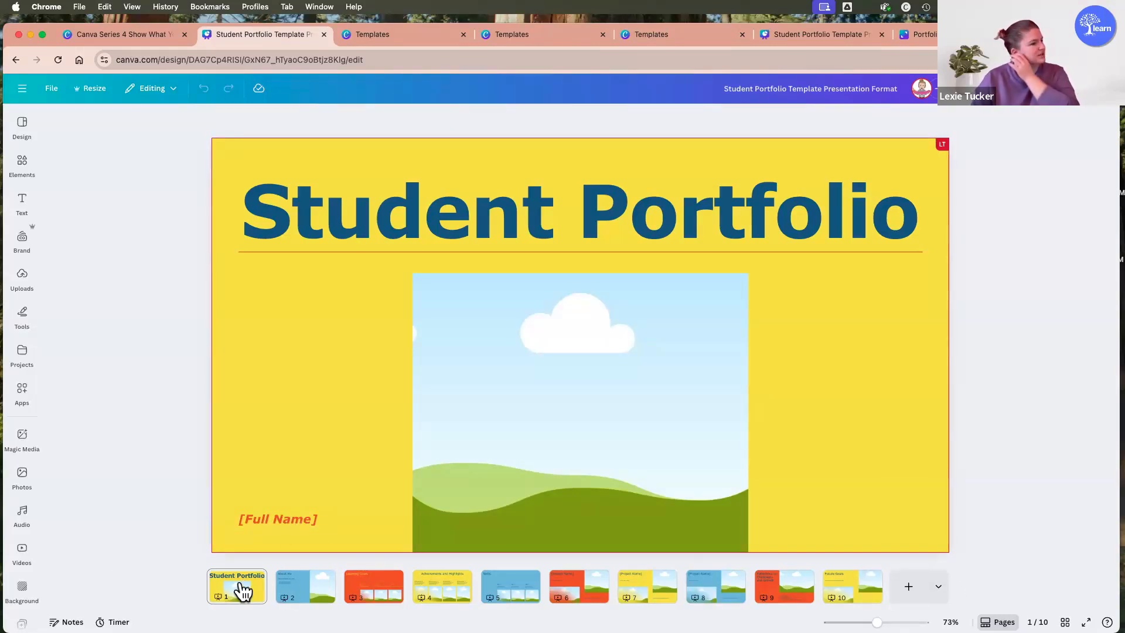
# Review pages 2 to 7 of the presentation template, including About Me, the goal text and image placeholders on Learning Goals, Achievements and Highlights, and the project pages.
pyautogui.click(313, 592)
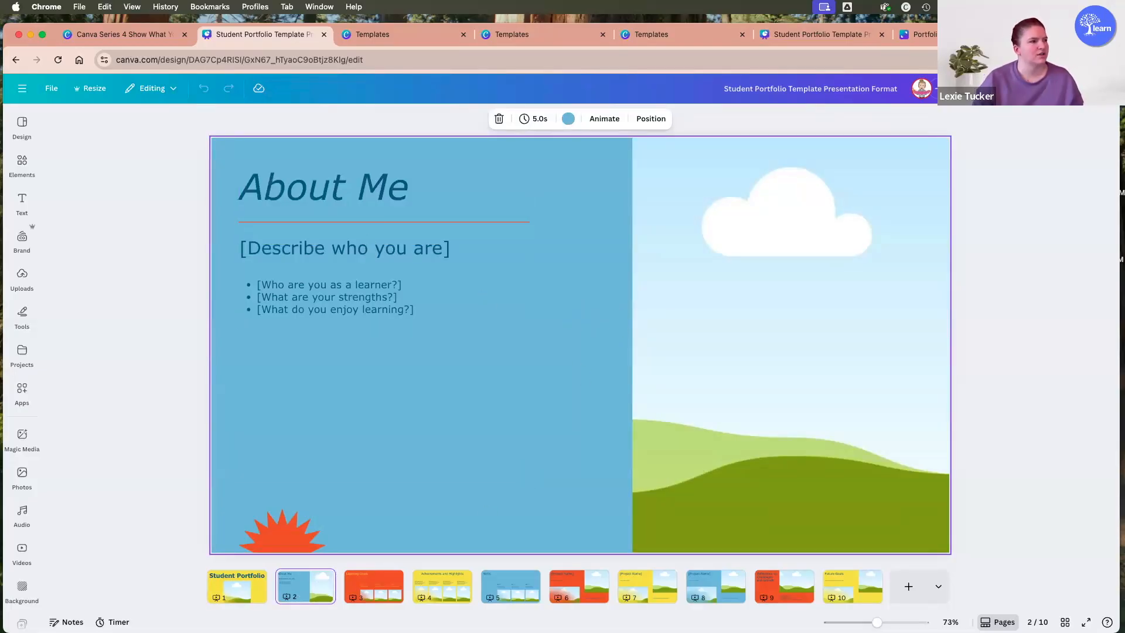
pyautogui.click(387, 593)
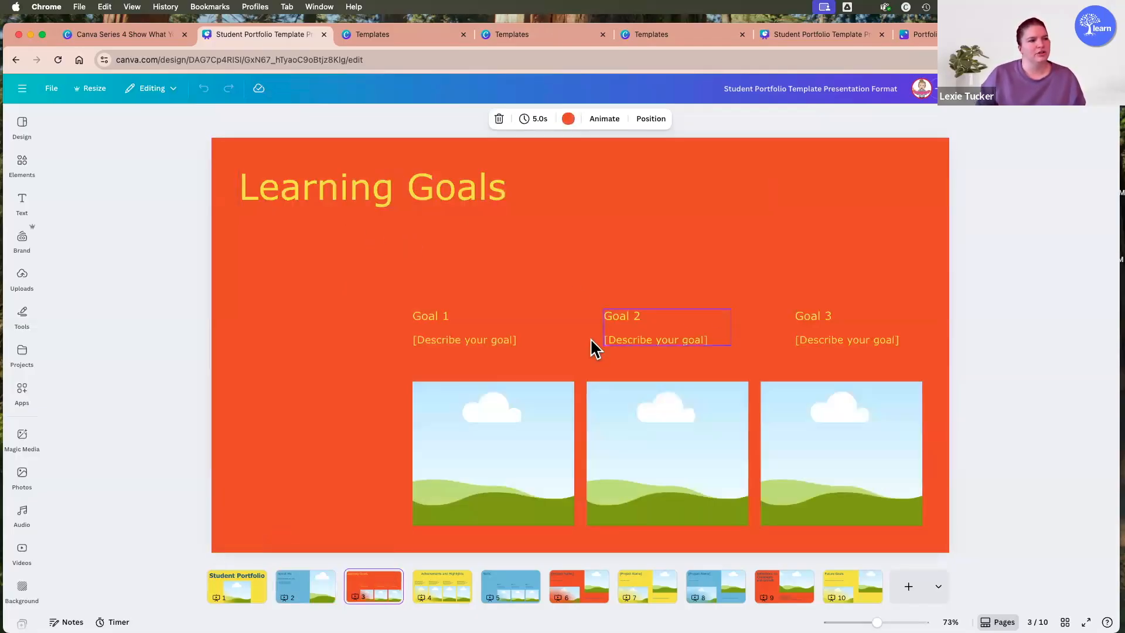
pyautogui.click(460, 337)
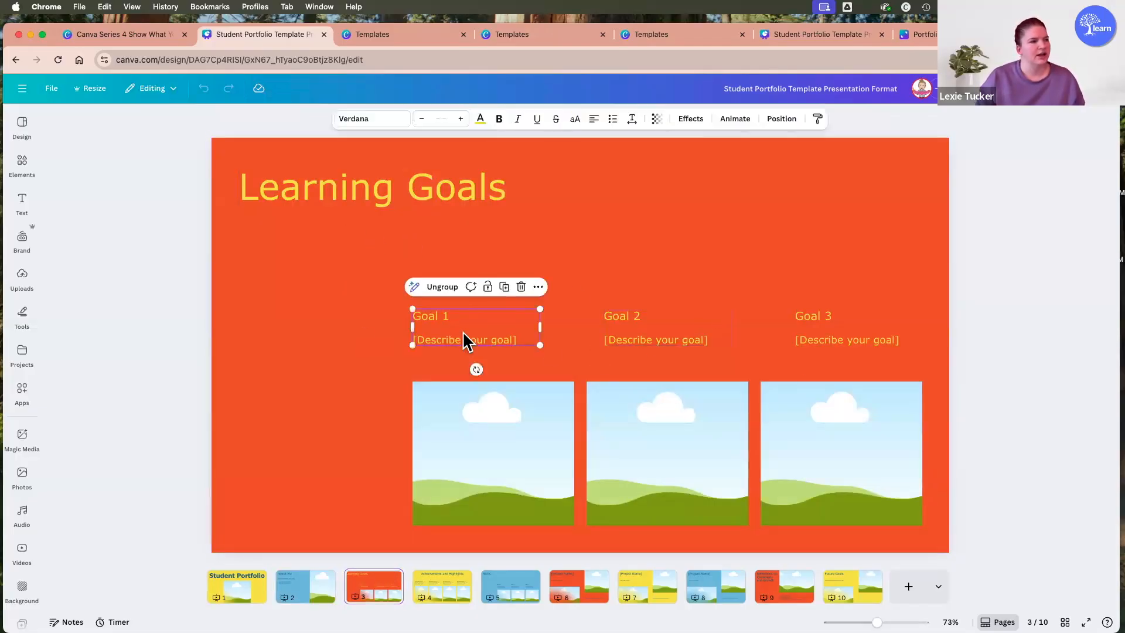
pyautogui.click(508, 447)
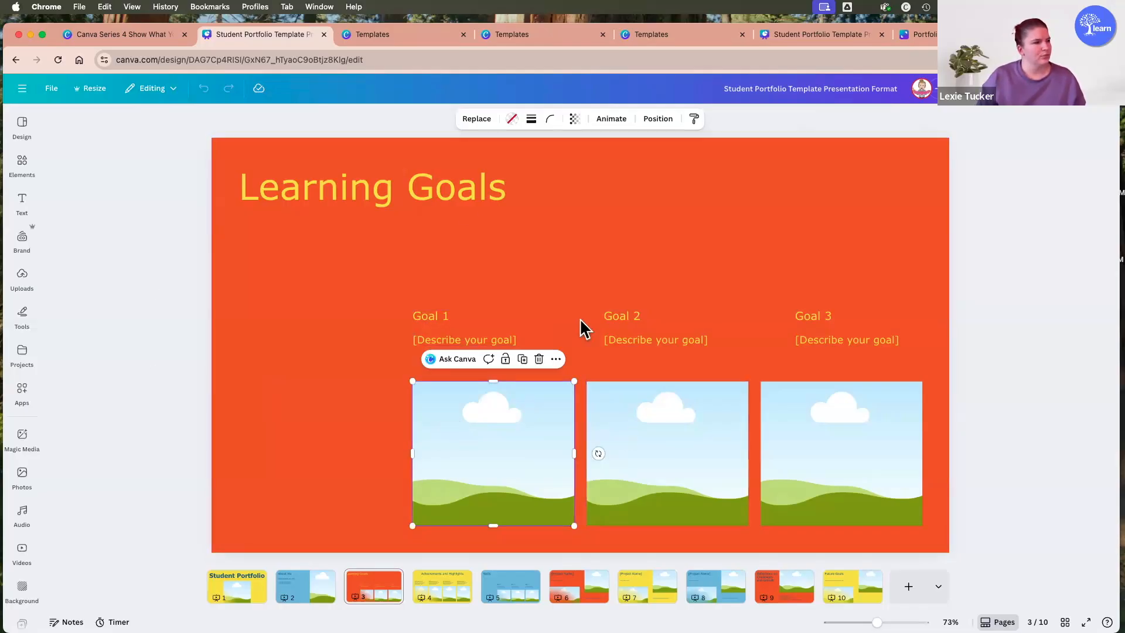
pyautogui.click(449, 590)
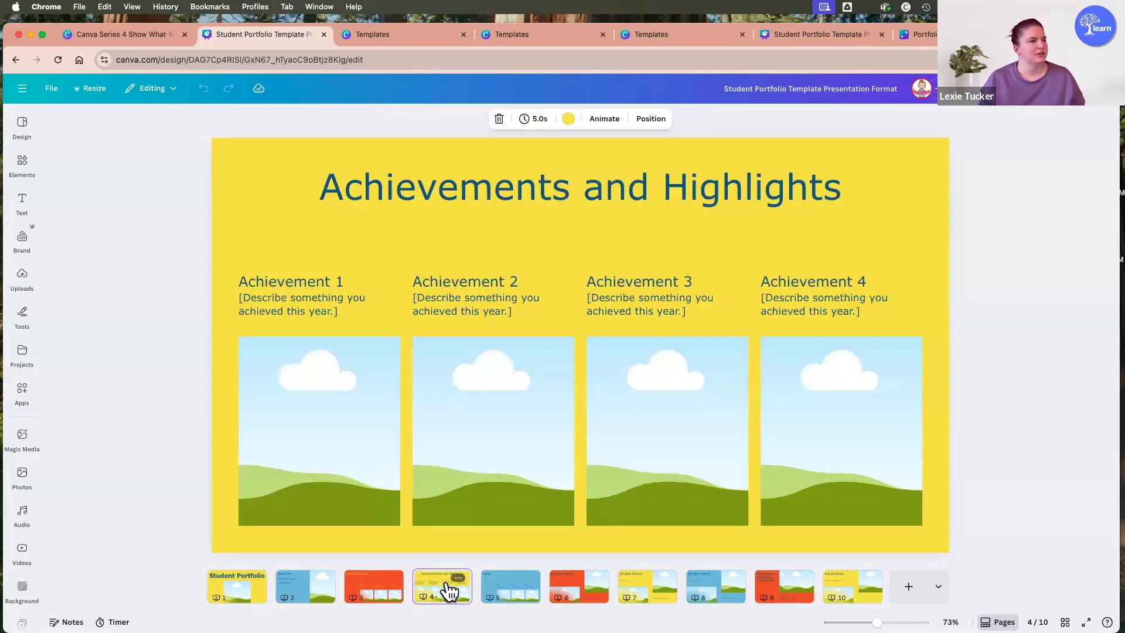
pyautogui.click(508, 592)
pyautogui.click(569, 592)
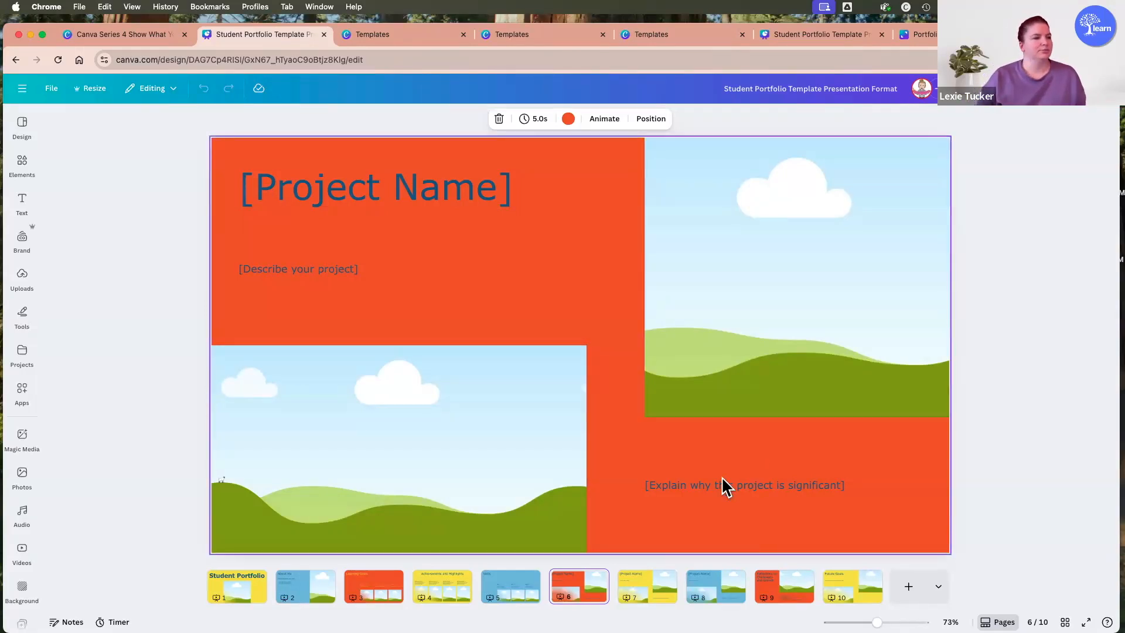
pyautogui.click(641, 590)
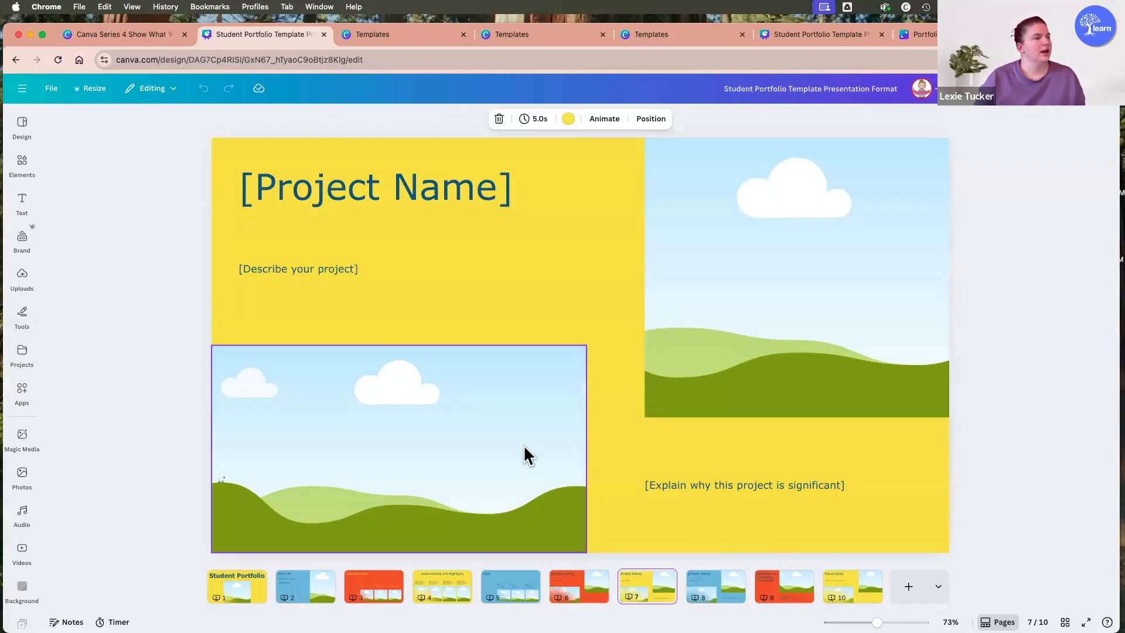
# Return to the Portfolios page and open the linked whiteboard Portfolio Template for editing.
pyautogui.click(136, 36)
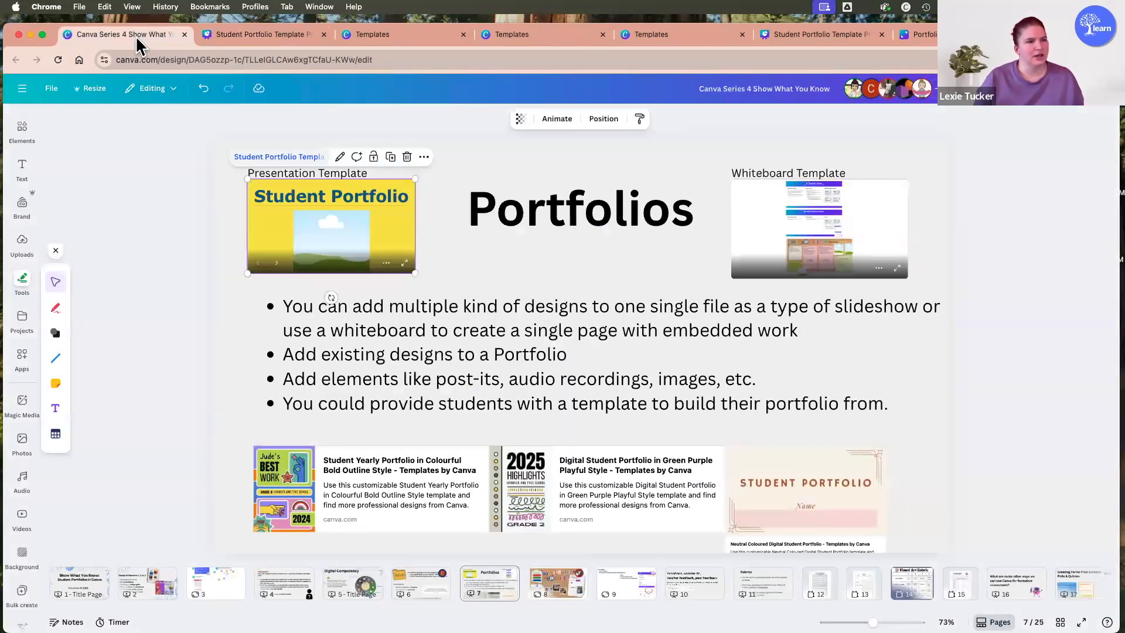
pyautogui.click(782, 205)
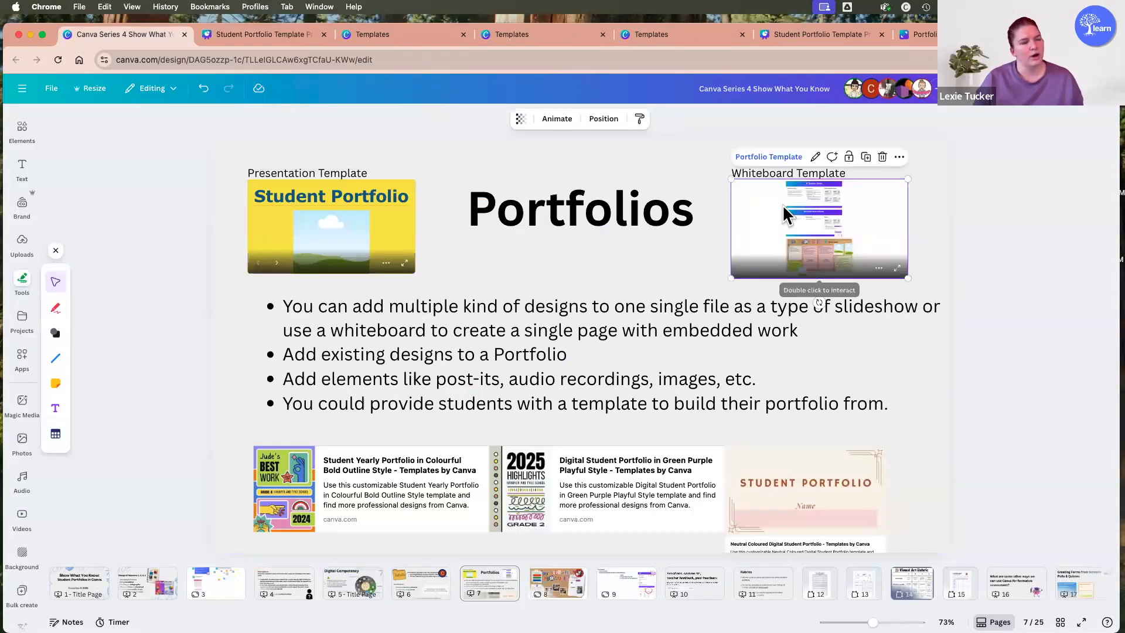
pyautogui.click(756, 158)
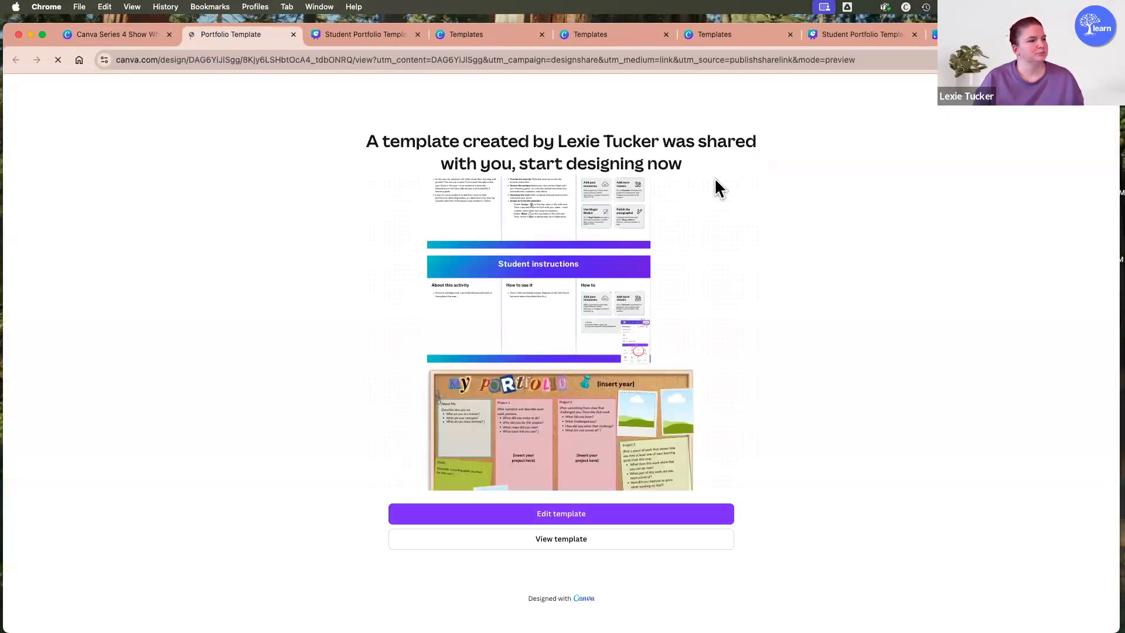
pyautogui.click(596, 514)
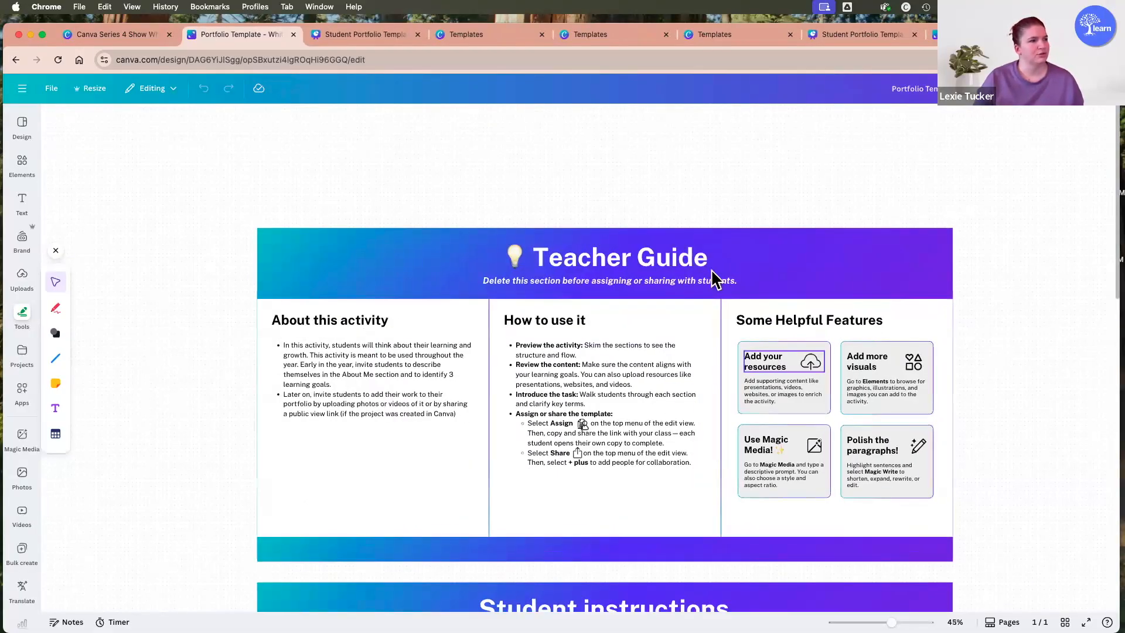
# Highlight the entire Teacher Guide section of the whiteboard, clear the selection, and view the Student instructions section.
pyautogui.moveTo(783, 461); pyautogui.dragTo(987, 566)
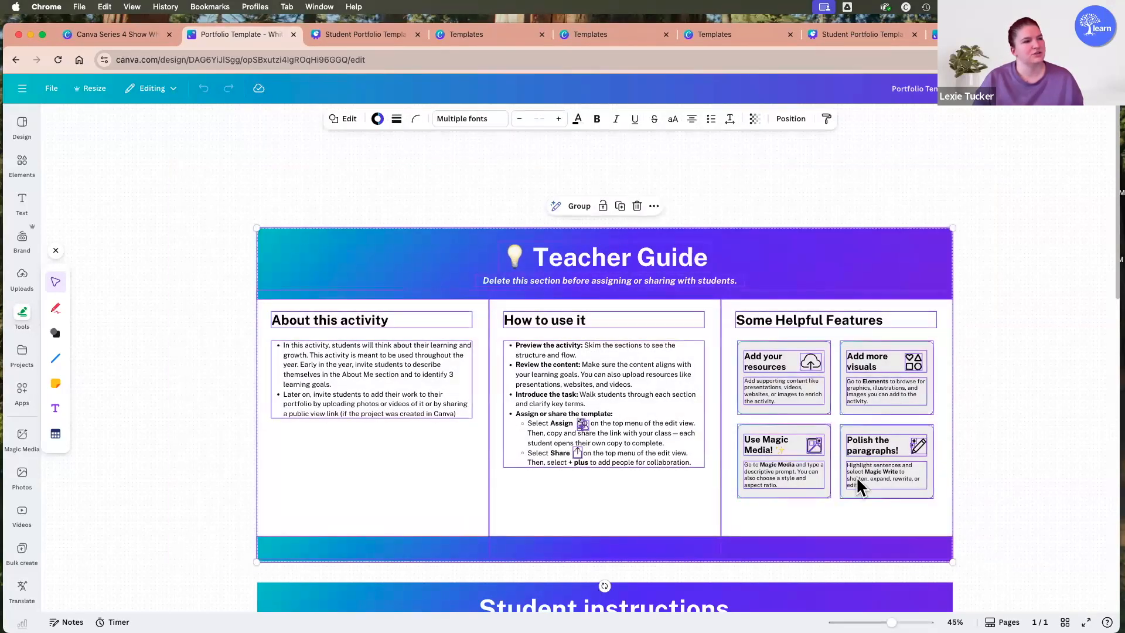
pyautogui.click(58, 174)
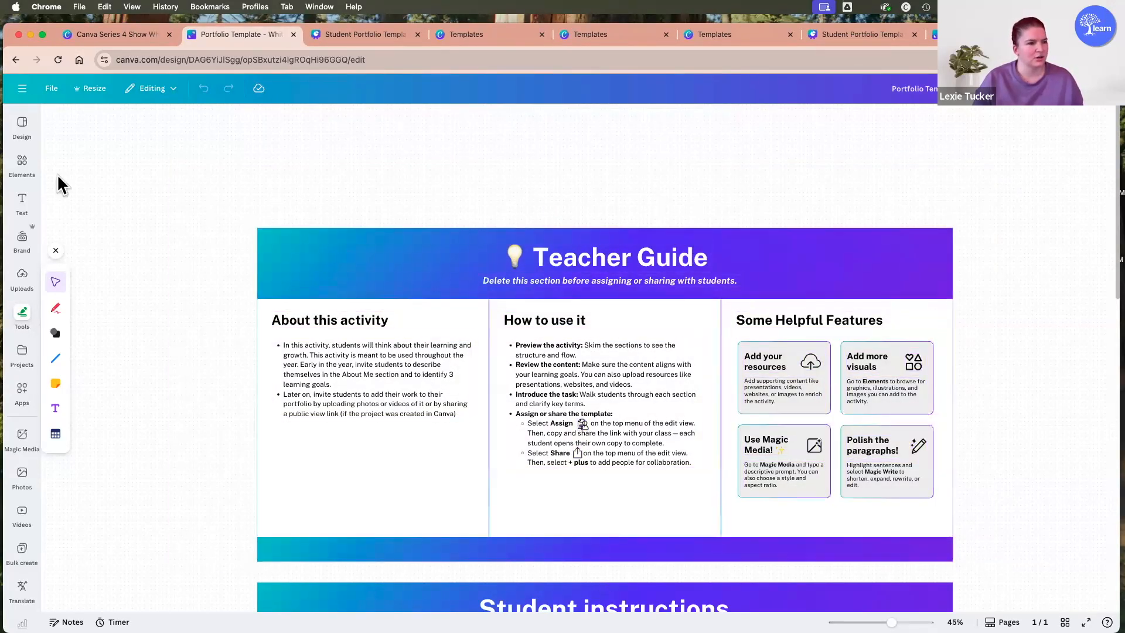
pyautogui.scroll(-5, 652, 333)
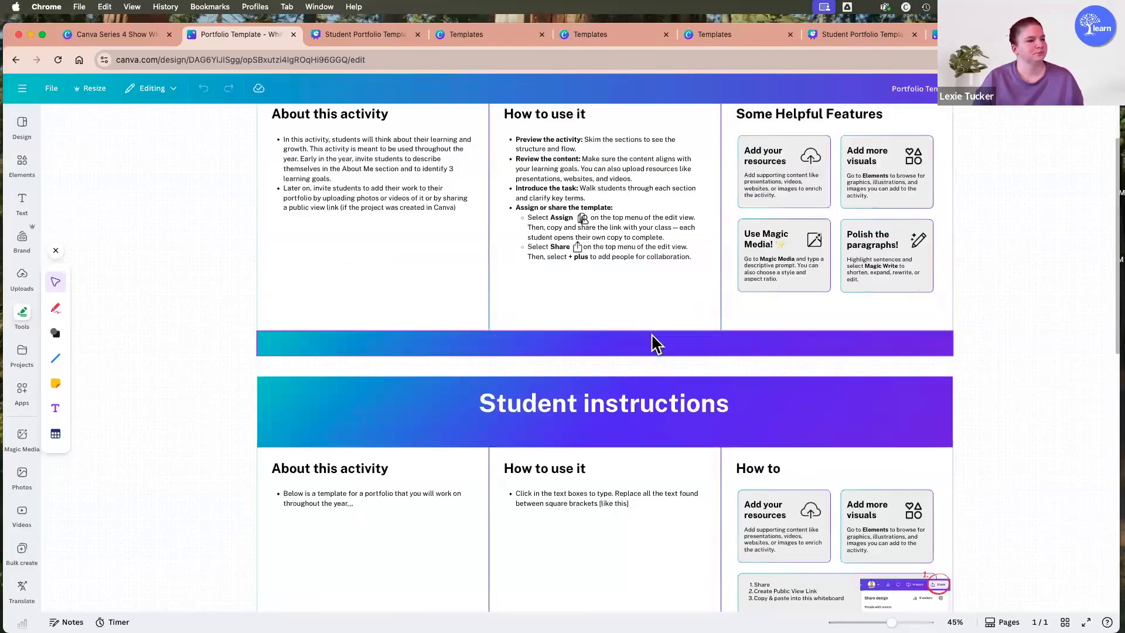
pyautogui.scroll(-5, 644, 337)
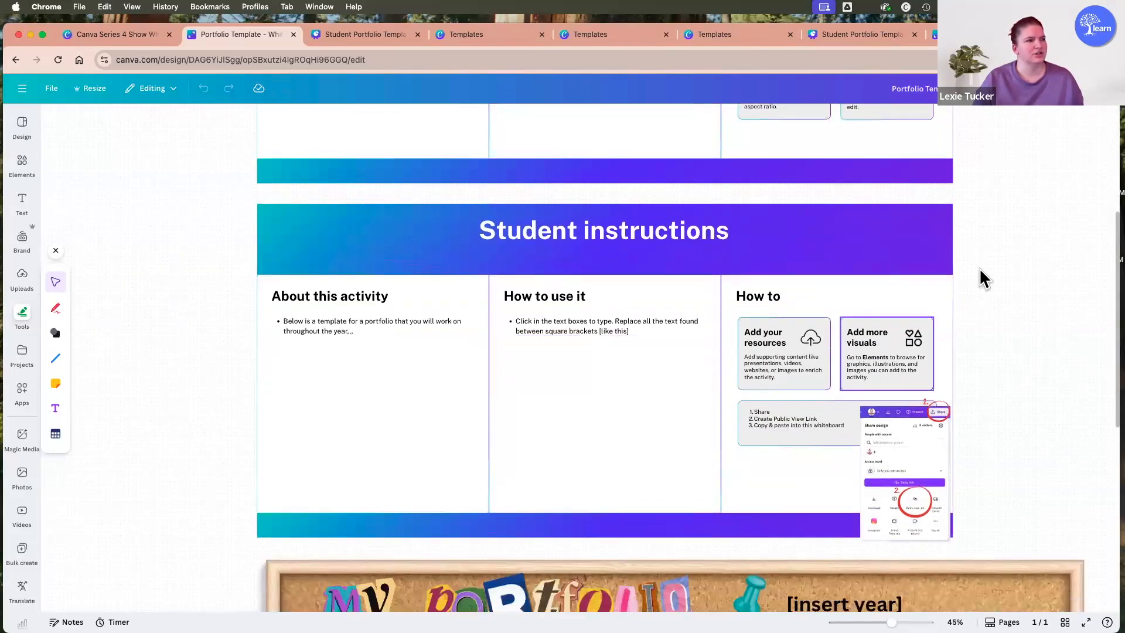
# Examine the About this activity and How to use it text in the Student instructions, and view the My Portfolio board below.
pyautogui.click(356, 332)
pyautogui.click(377, 329)
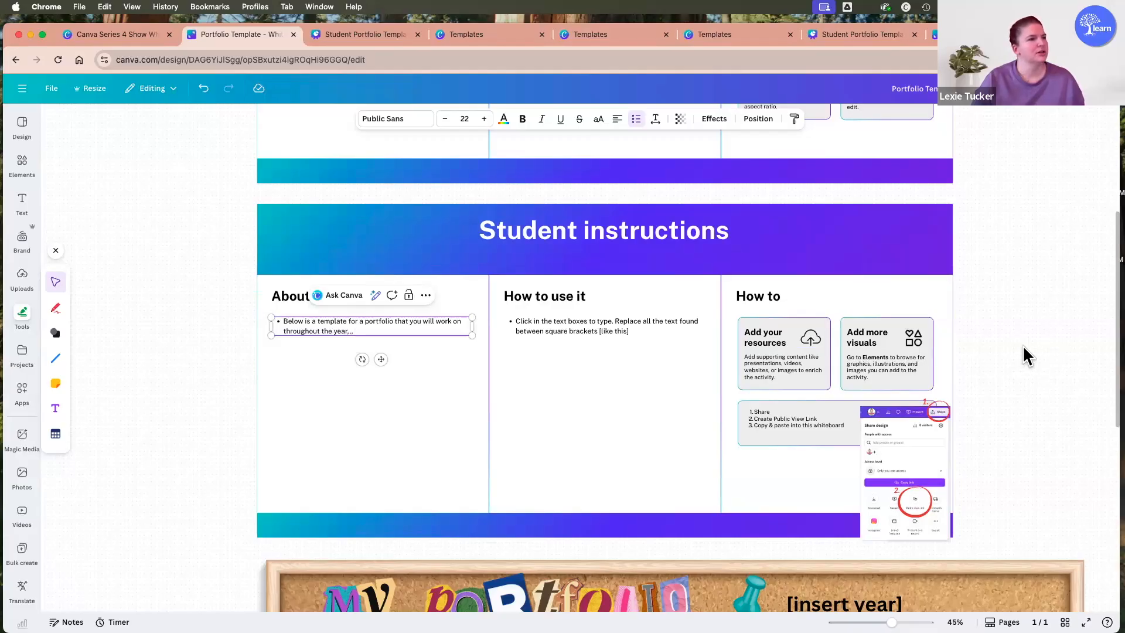
pyautogui.click(563, 325)
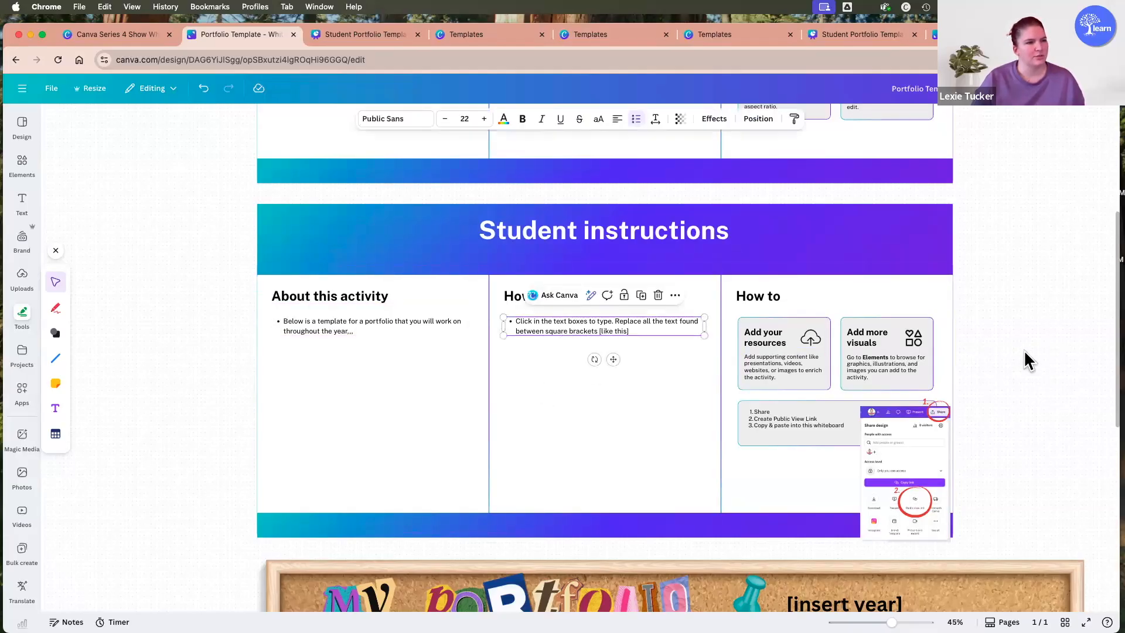
pyautogui.scroll(-5, 1021, 350)
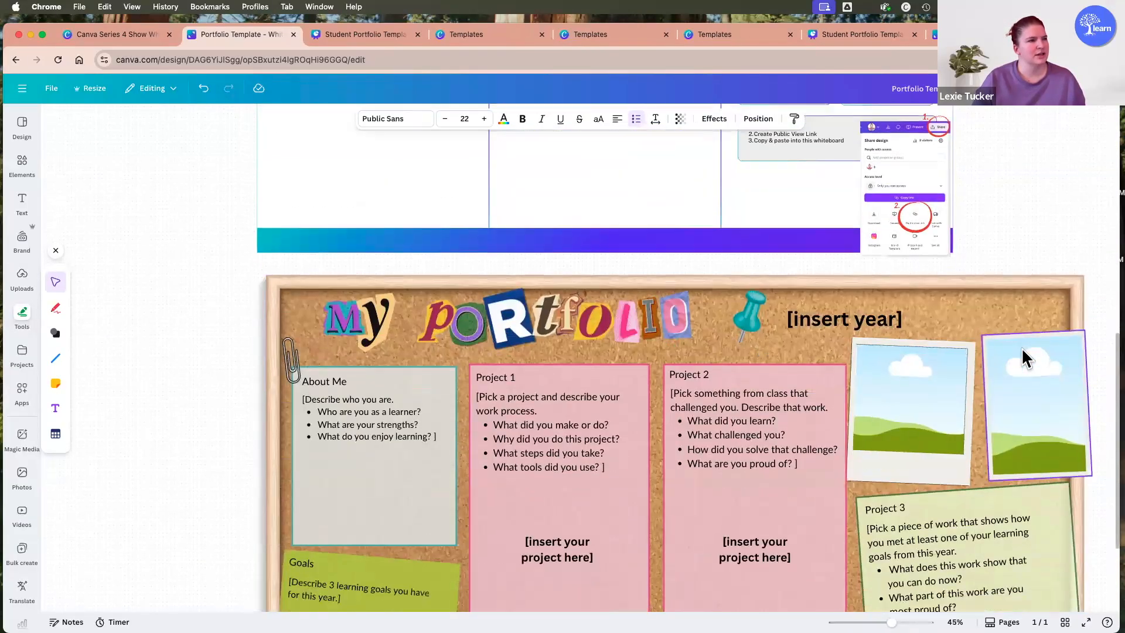
pyautogui.scroll(-2, 1021, 347)
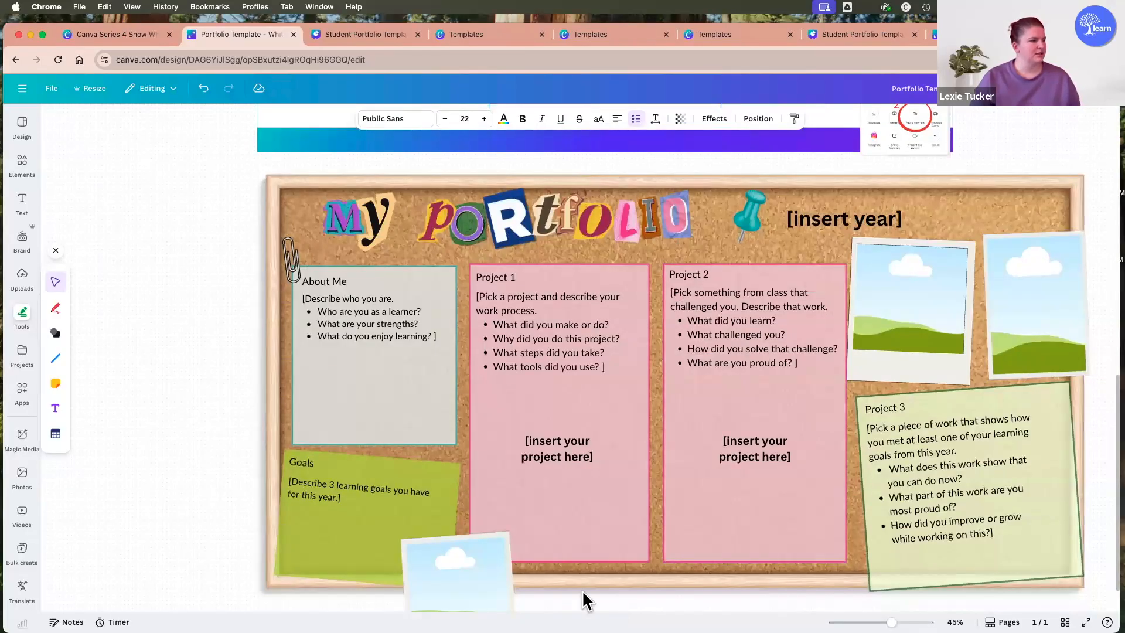
# View the rest of the My Portfolio board and point out the Goals, About Me and Project 1 text prompts.
pyautogui.scroll(-2, 827, 494)
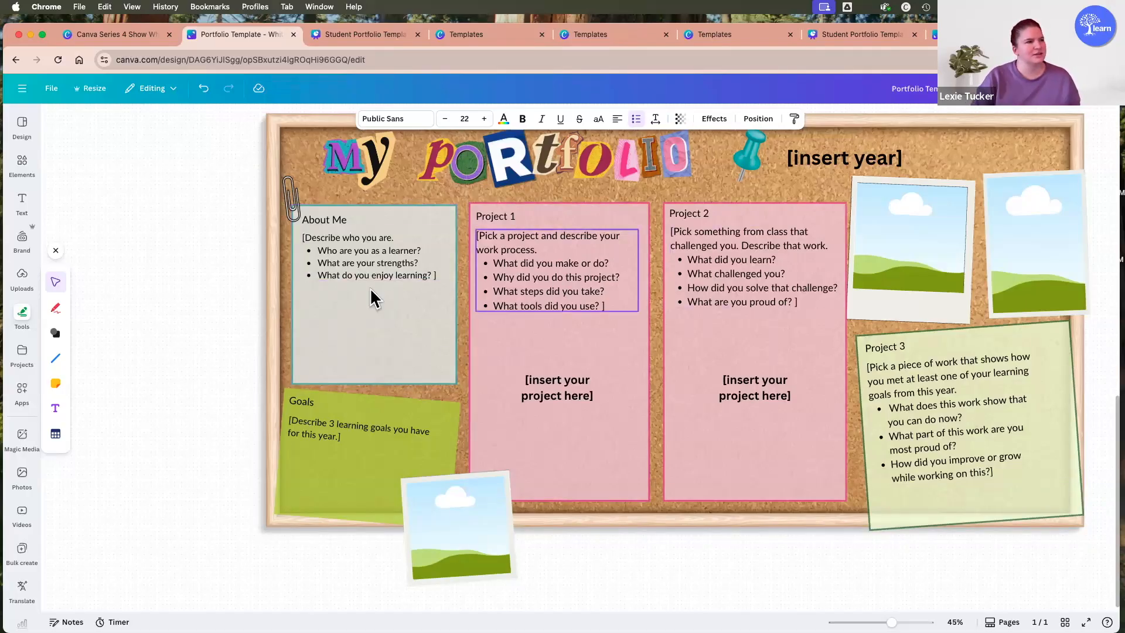
pyautogui.click(338, 432)
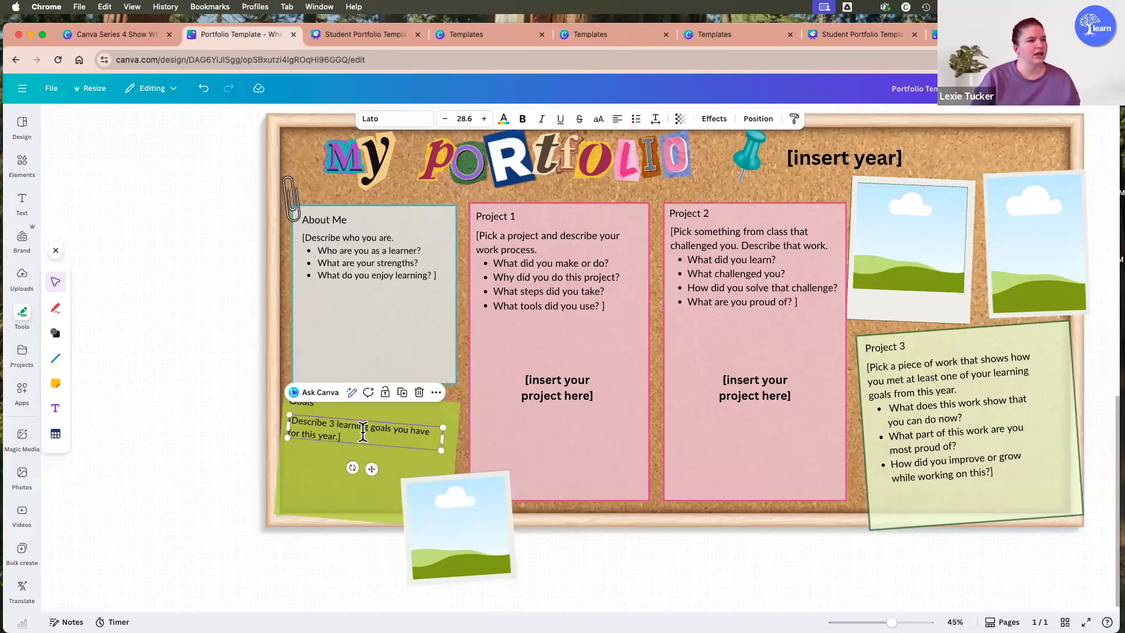
pyautogui.click(391, 251)
pyautogui.click(591, 268)
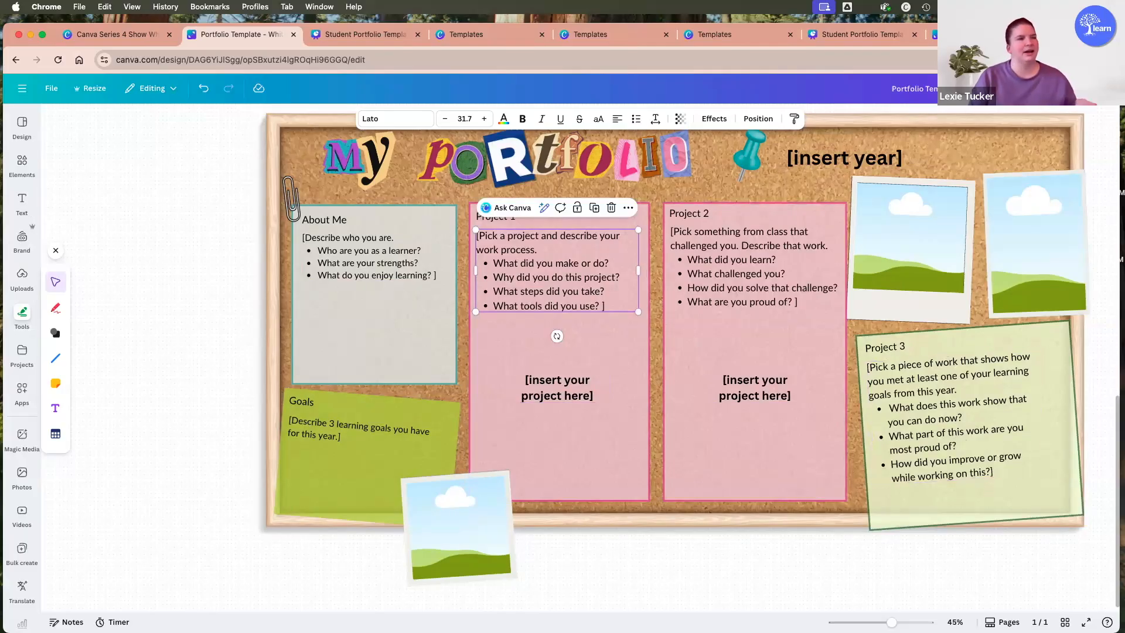
# Return to the Canva Series 4 design and open page 8, the My 2025-26 Portfolio example board.
pyautogui.click(135, 30)
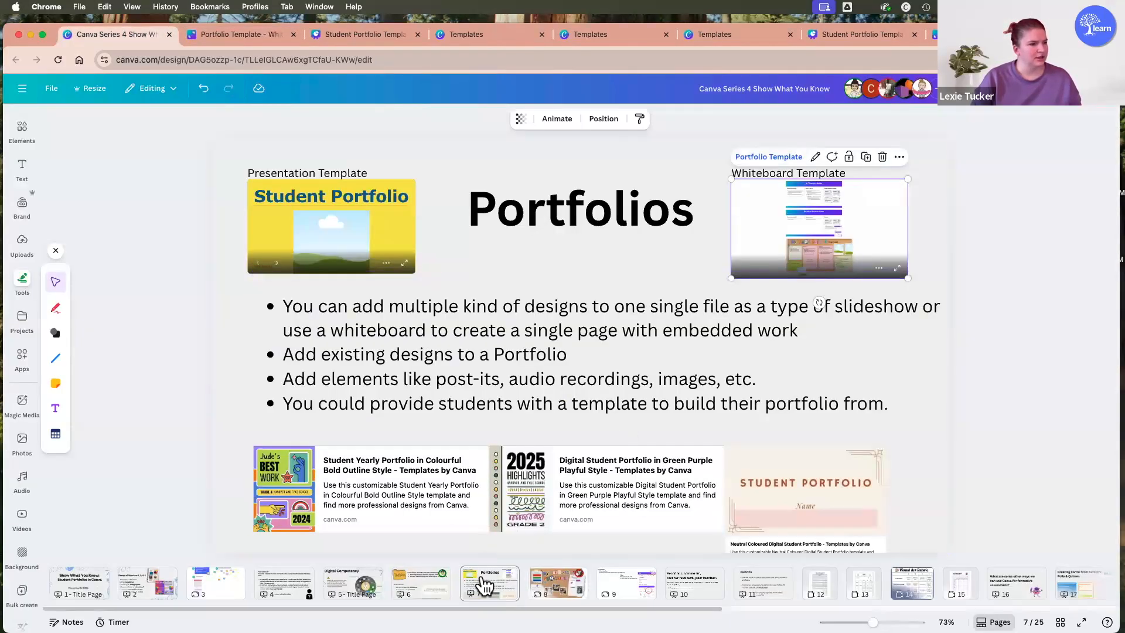
pyautogui.click(555, 587)
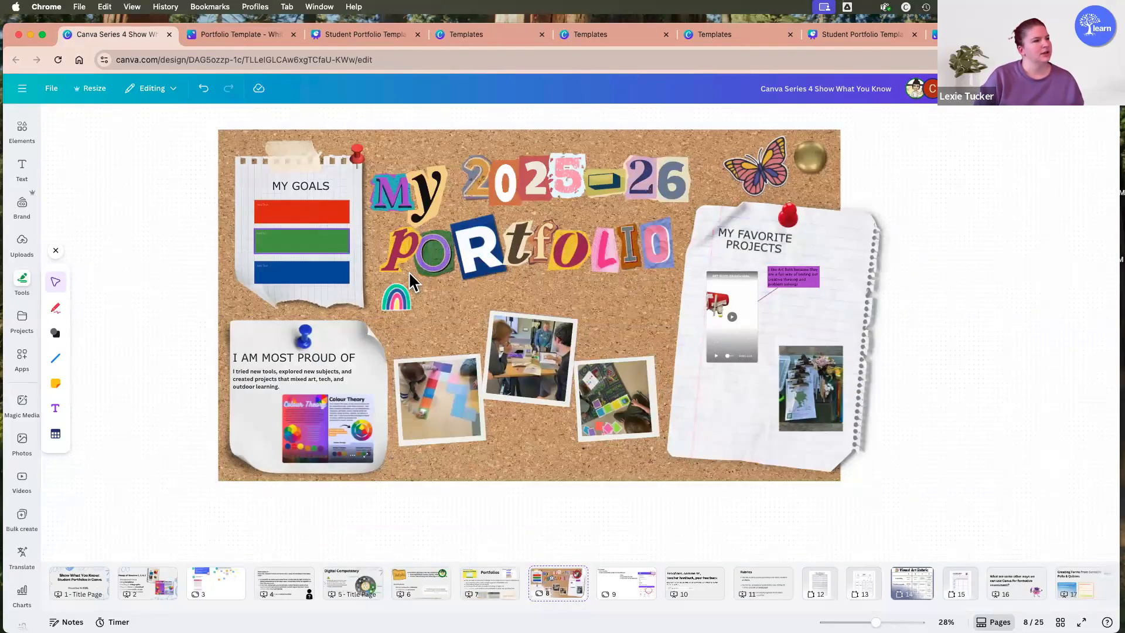
pyautogui.scroll(1, 423, 319)
pyautogui.scroll(4, 417, 320)
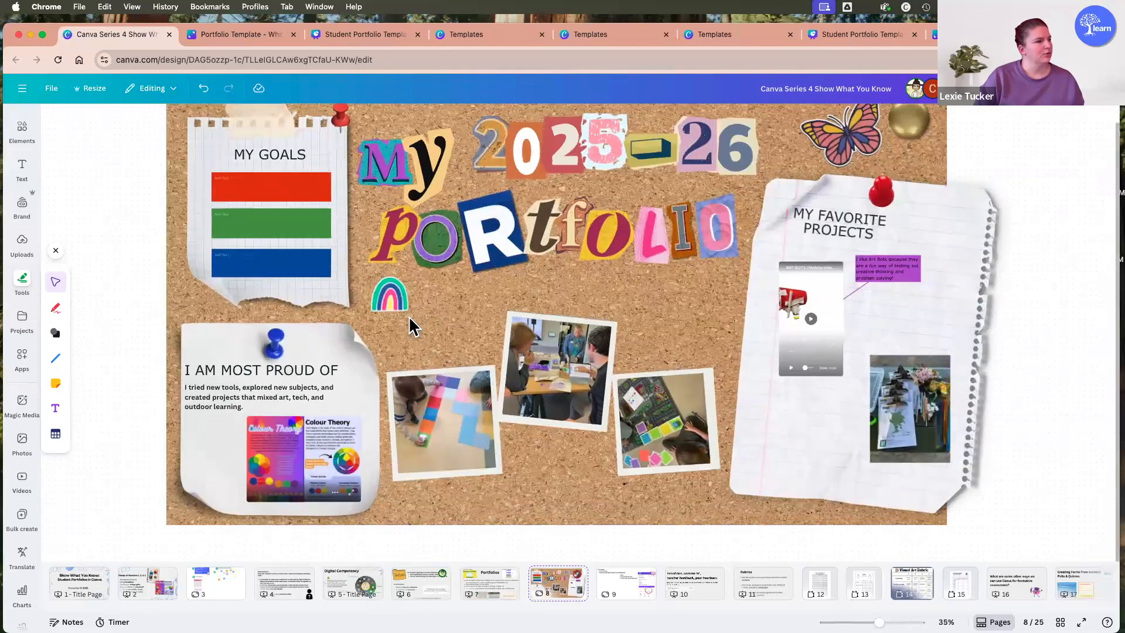
# Nudge the framed classroom photos and move the clipboard photo down slightly on the My Favorite Projects sheet.
pyautogui.moveTo(563, 377); pyautogui.dragTo(570, 367)
pyautogui.moveTo(711, 461)
pyautogui.mouseDown()
pyautogui.moveTo(713, 442)
pyautogui.moveTo(707, 453)
pyautogui.mouseUp()
pyautogui.moveTo(604, 390); pyautogui.dragTo(597, 381)
pyautogui.moveTo(457, 428); pyautogui.dragTo(464, 421)
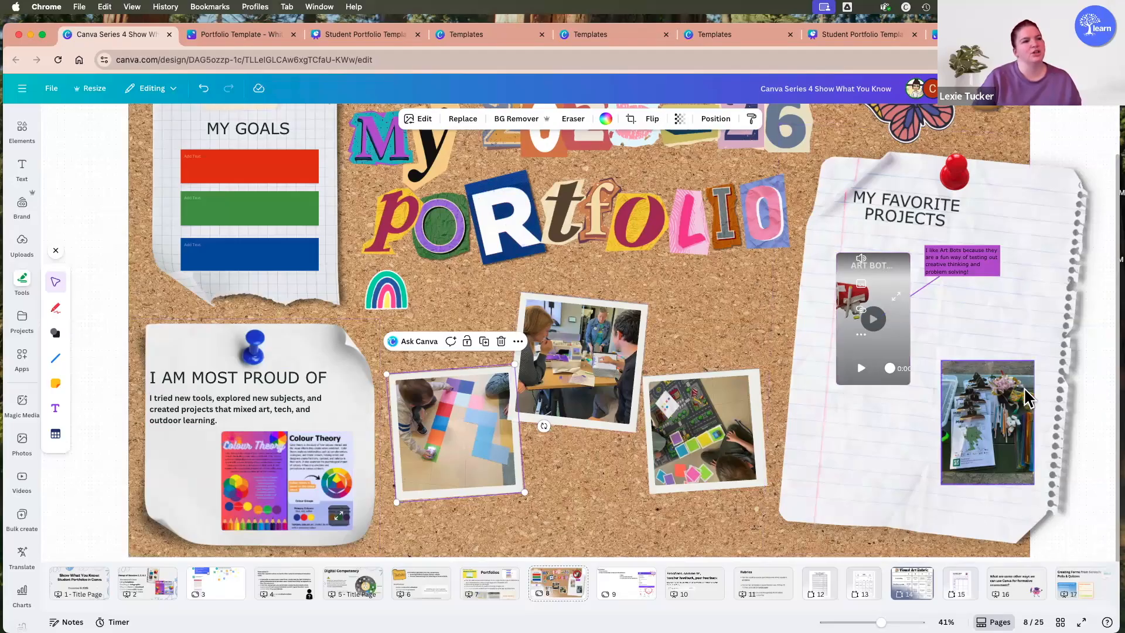
pyautogui.moveTo(996, 423); pyautogui.dragTo(964, 431)
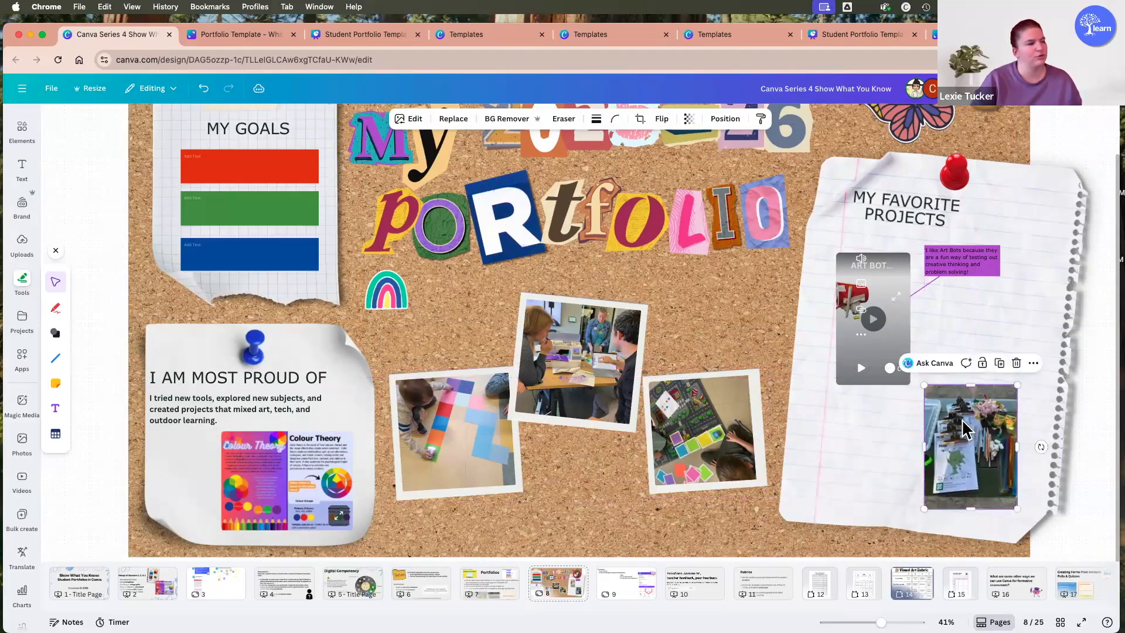
# Show the uploaded images and the option to upload files, and clear the photo selection on the board.
pyautogui.click(20, 249)
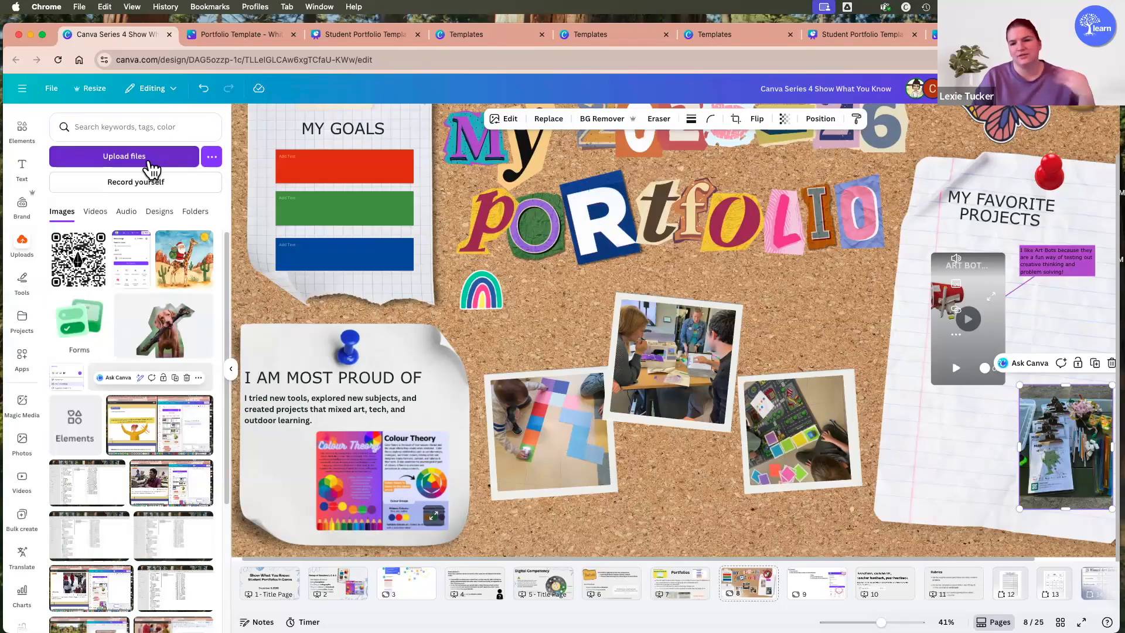
pyautogui.click(149, 160)
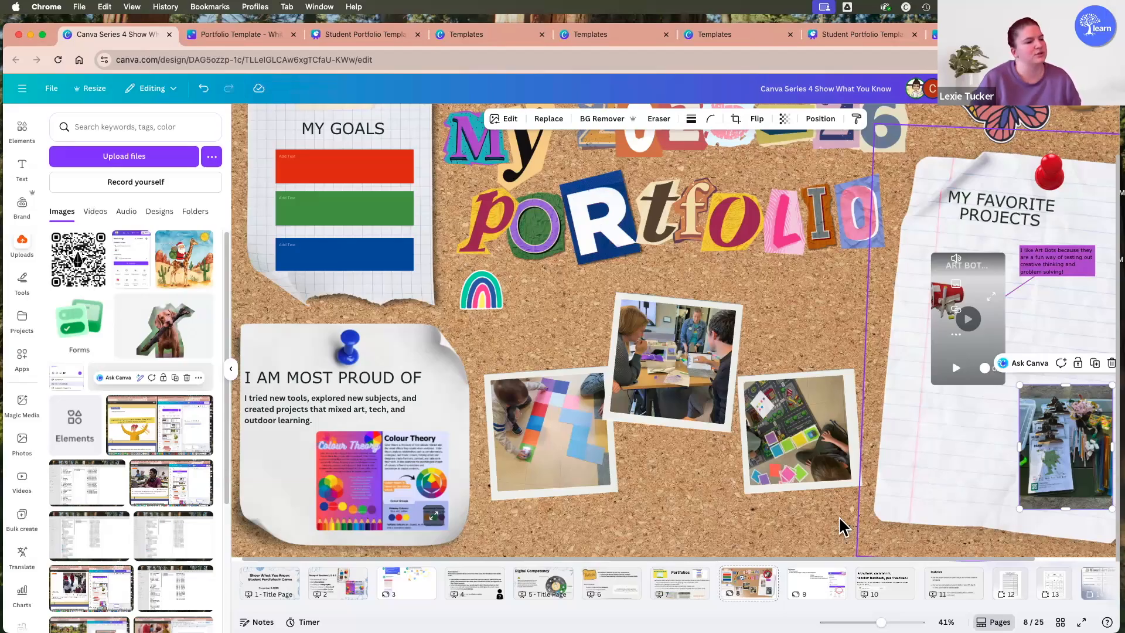
pyautogui.click(813, 540)
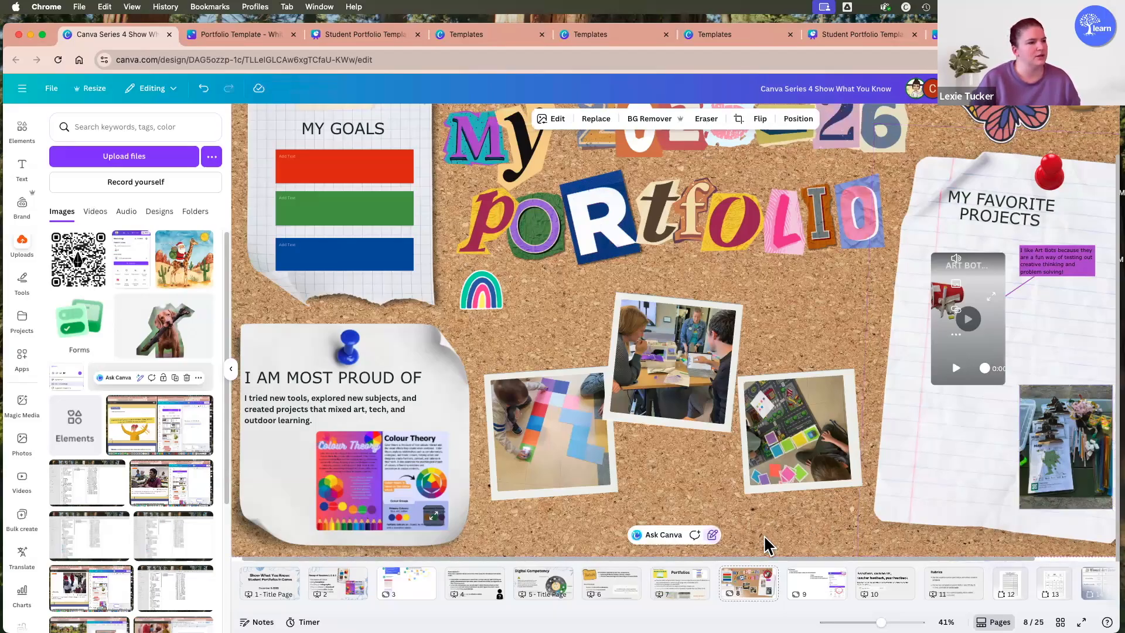
# Examine the whole My 2025-26 Portfolio board and the thumbnails of the pages that follow it.
pyautogui.scroll(-2, 767, 545)
pyautogui.hscroll(2, 733, 554)
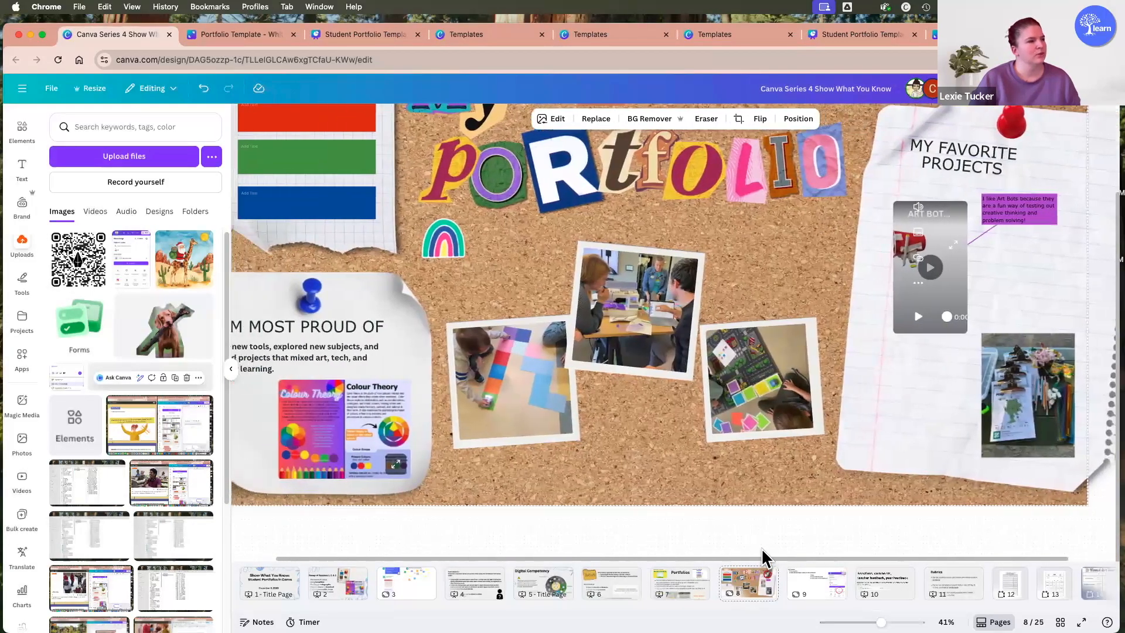
pyautogui.hscroll(-2, 738, 546)
pyautogui.scroll(1, 849, 451)
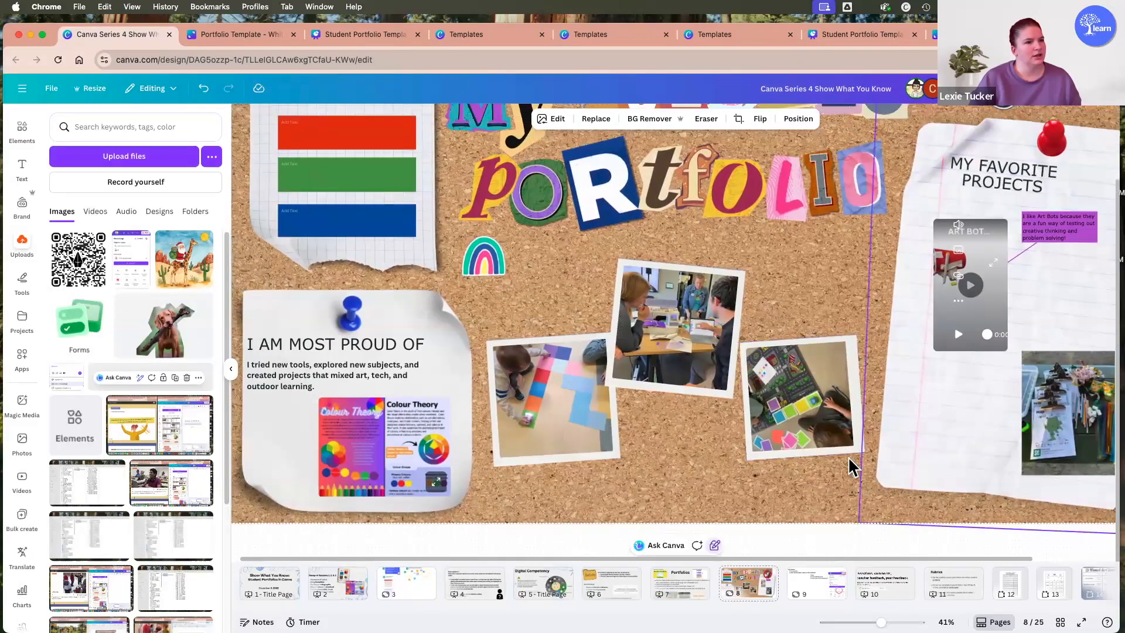
pyautogui.scroll(-1, 793, 282)
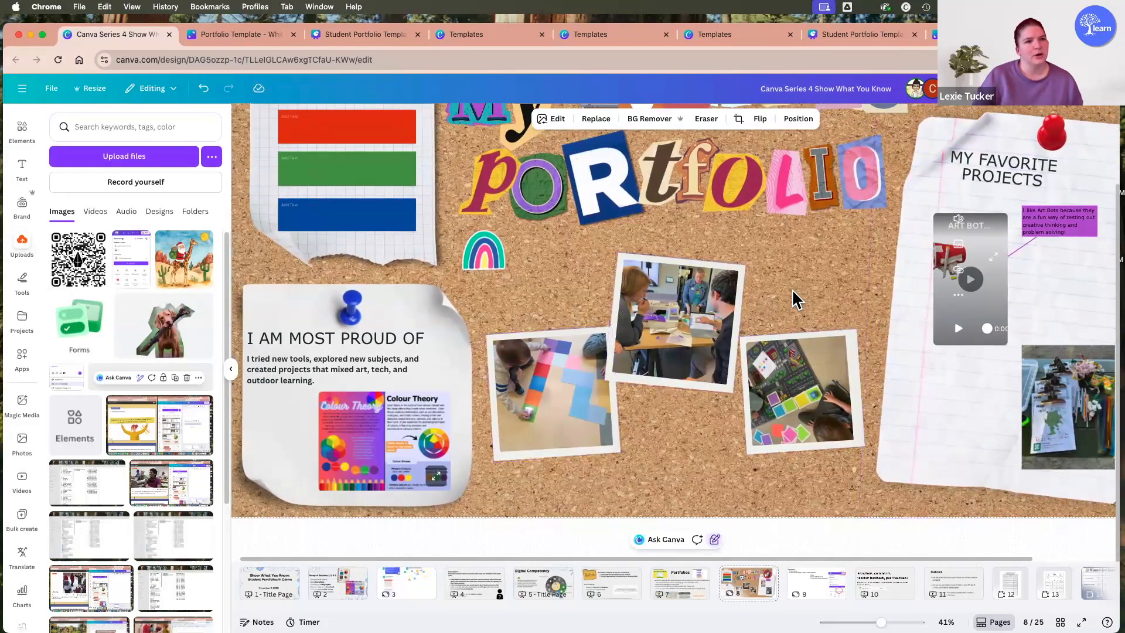
pyautogui.scroll(-5, 792, 290)
pyautogui.scroll(2, 809, 342)
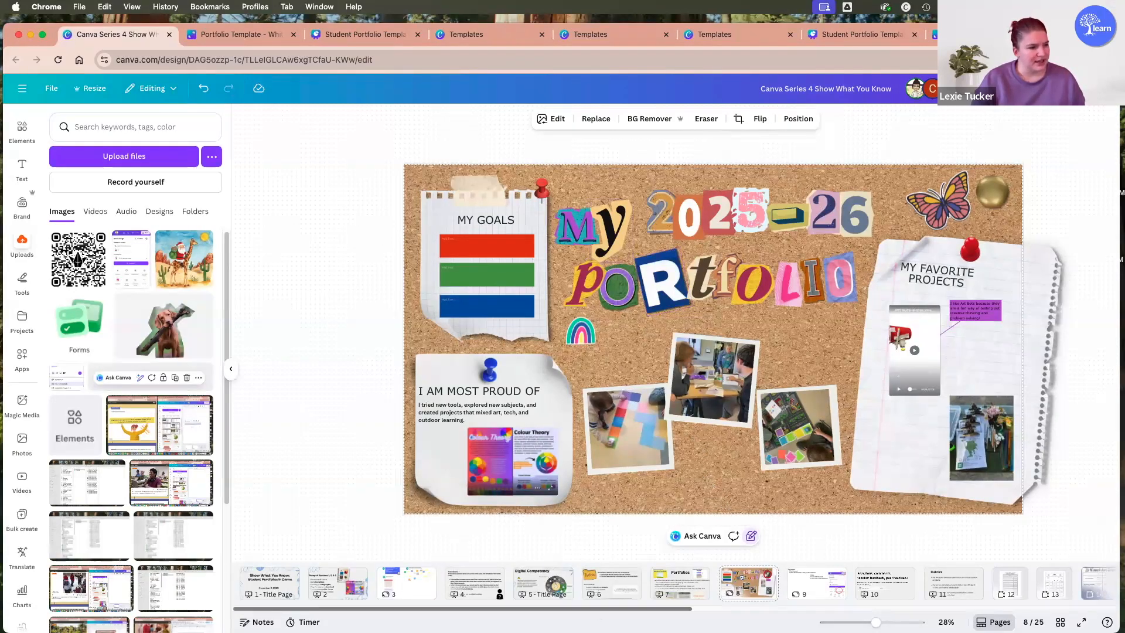
pyautogui.hscroll(3, 674, 583)
pyautogui.hscroll(2, 674, 583)
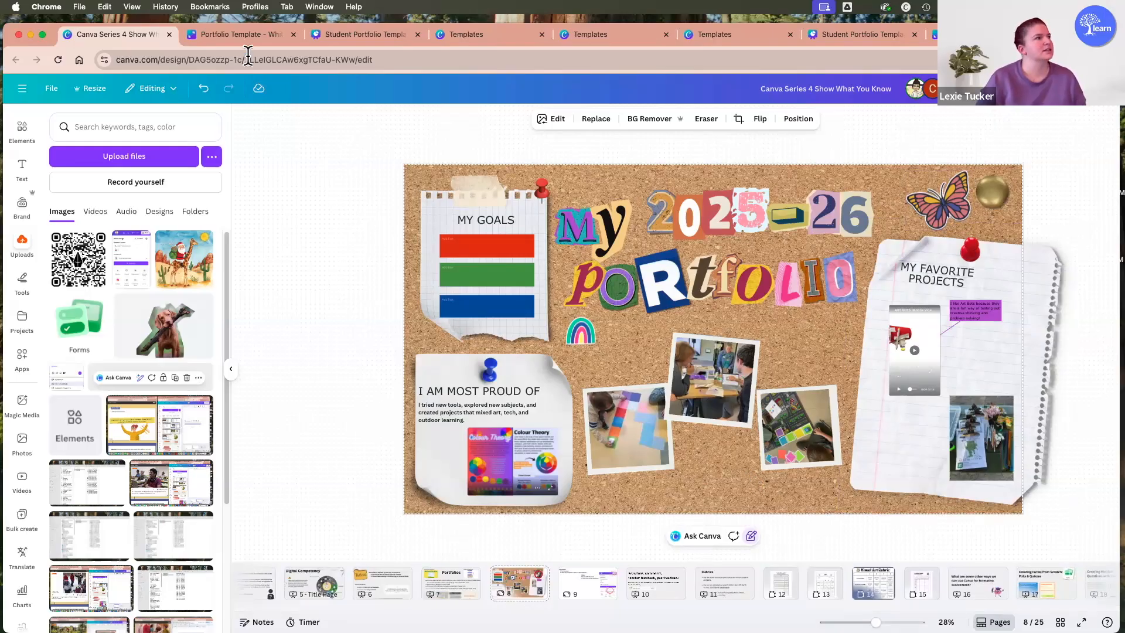
# Open Canva in a new browser tab and open the Black Purple Modern Podcast Video from the recent projects.
pyautogui.press('super+t')
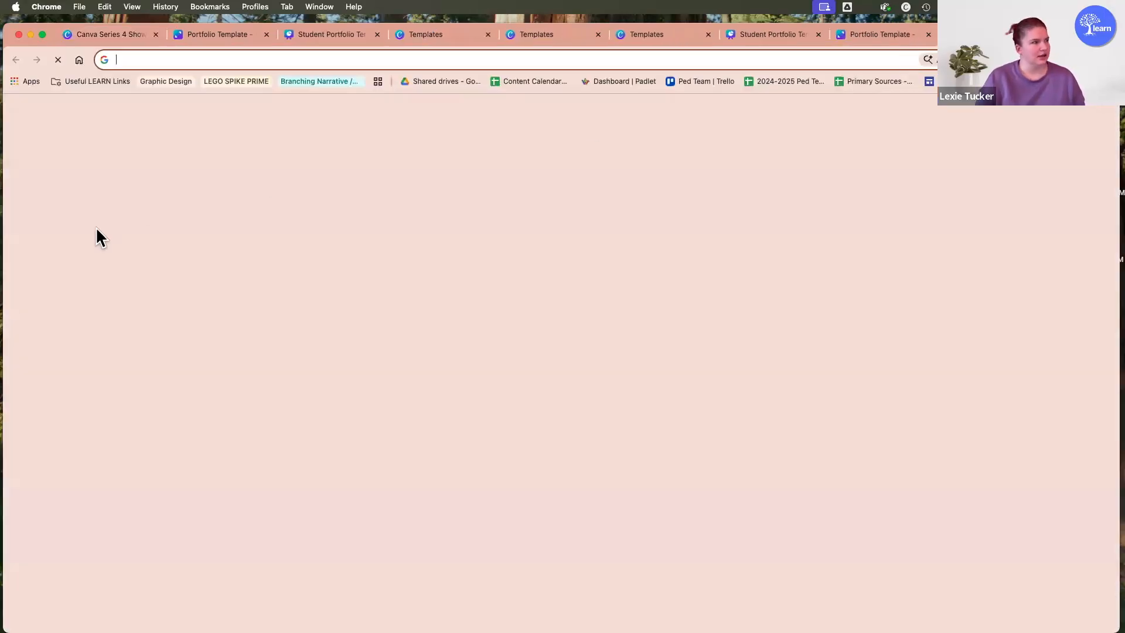
pyautogui.write('canva')
pyautogui.press('Return')
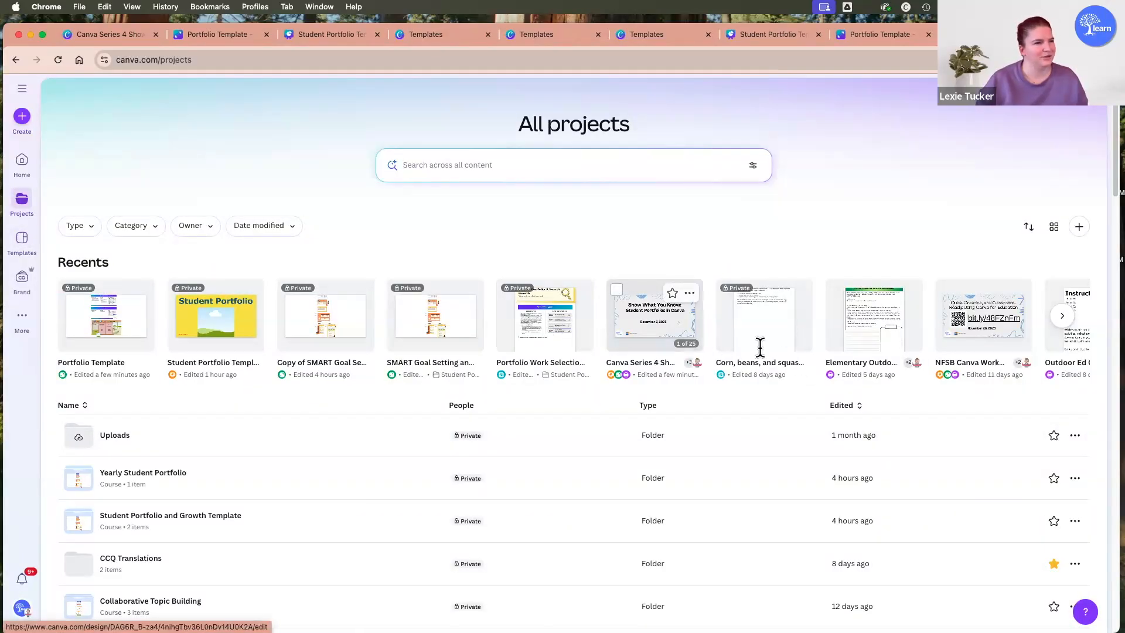
pyautogui.scroll(-1, 803, 349)
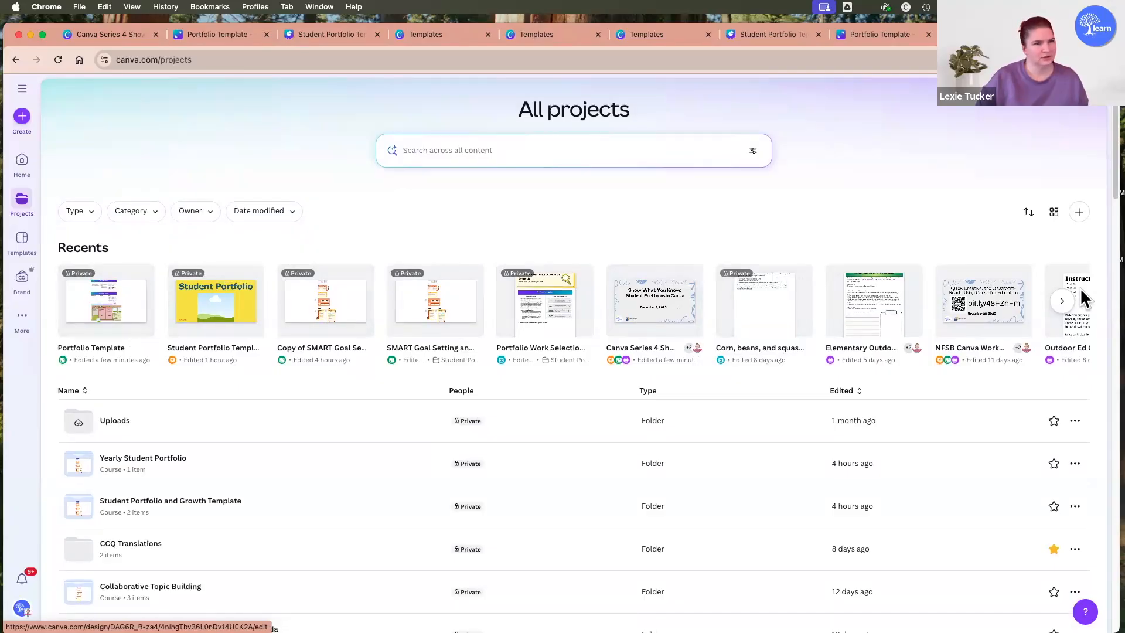
pyautogui.click(1064, 306)
pyautogui.click(1064, 305)
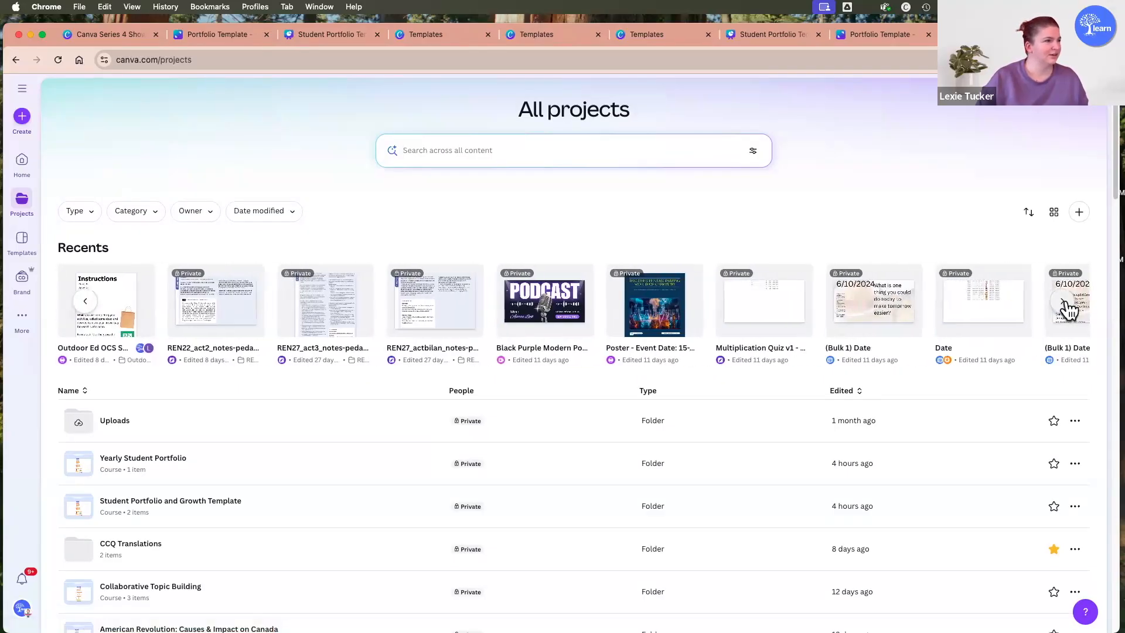
pyautogui.click(549, 300)
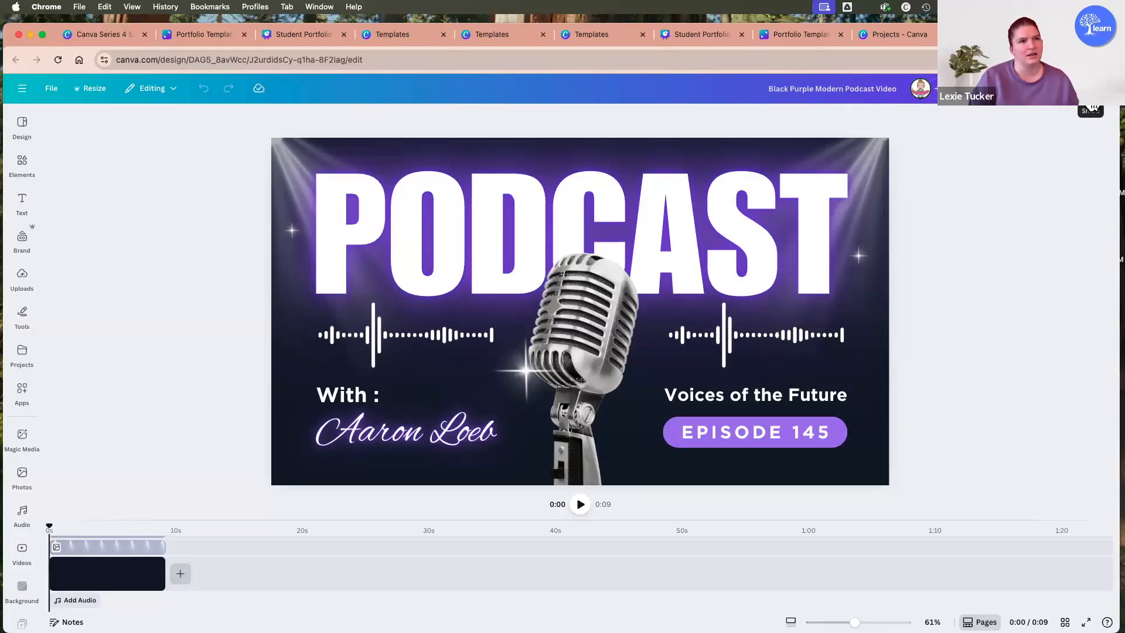
# Open the podcast video's sharing options and copy its public view link.
pyautogui.click(1098, 106)
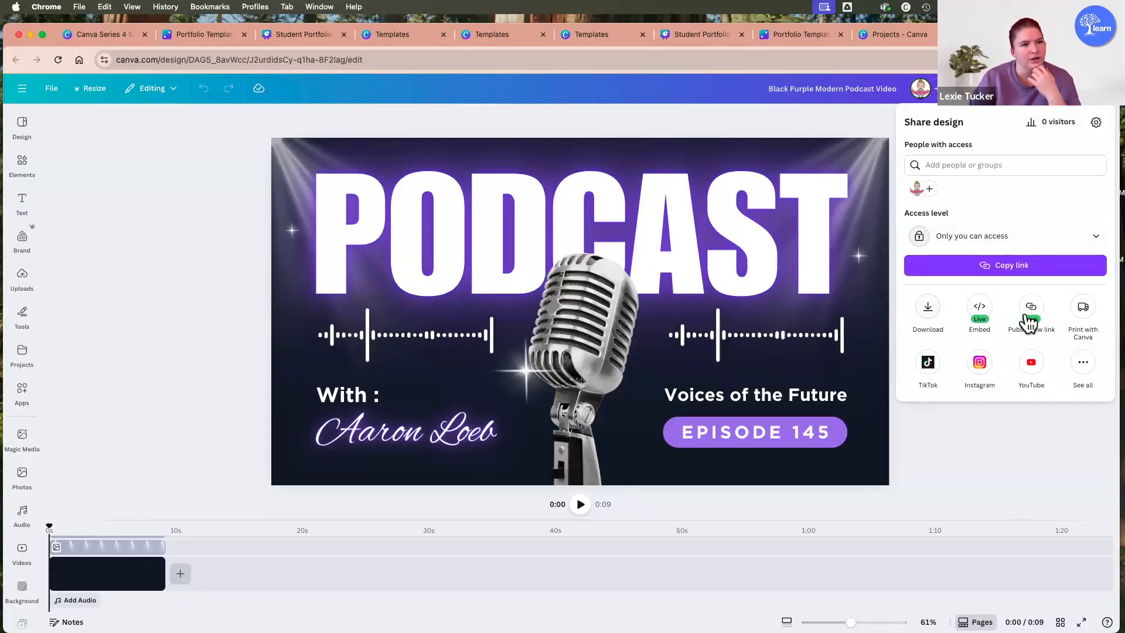
pyautogui.click(1031, 310)
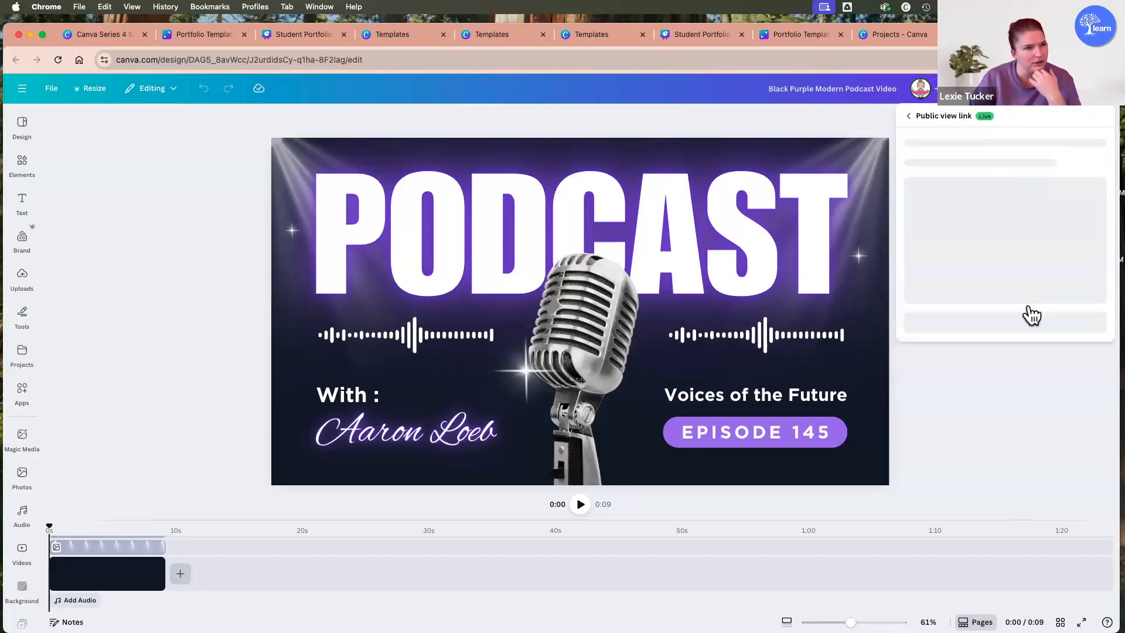
pyautogui.click(909, 116)
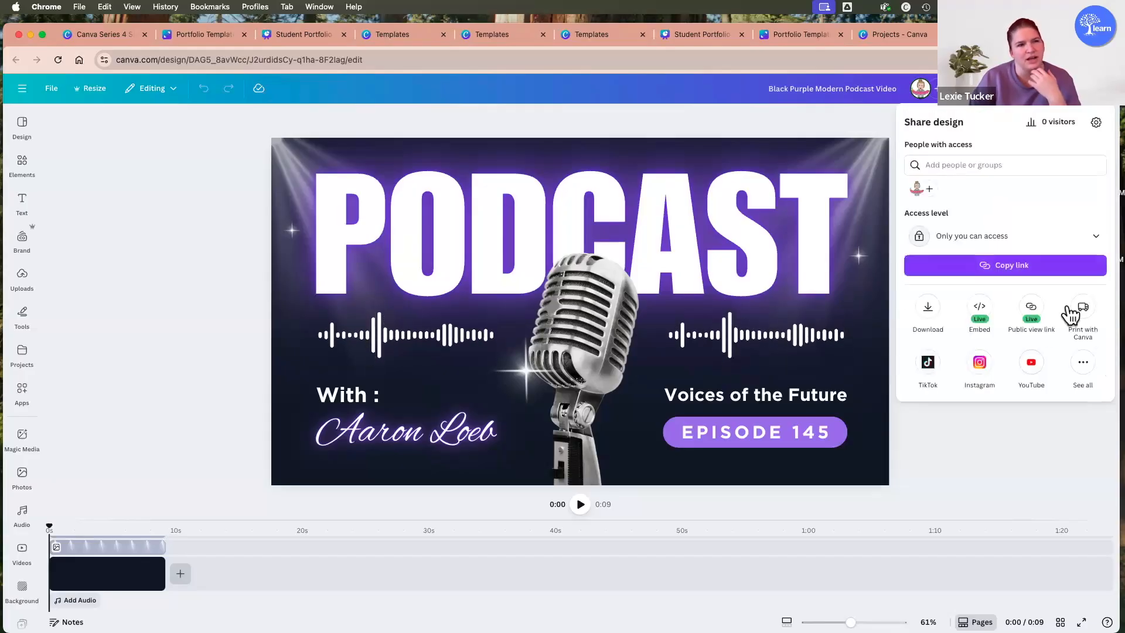
pyautogui.click(1032, 315)
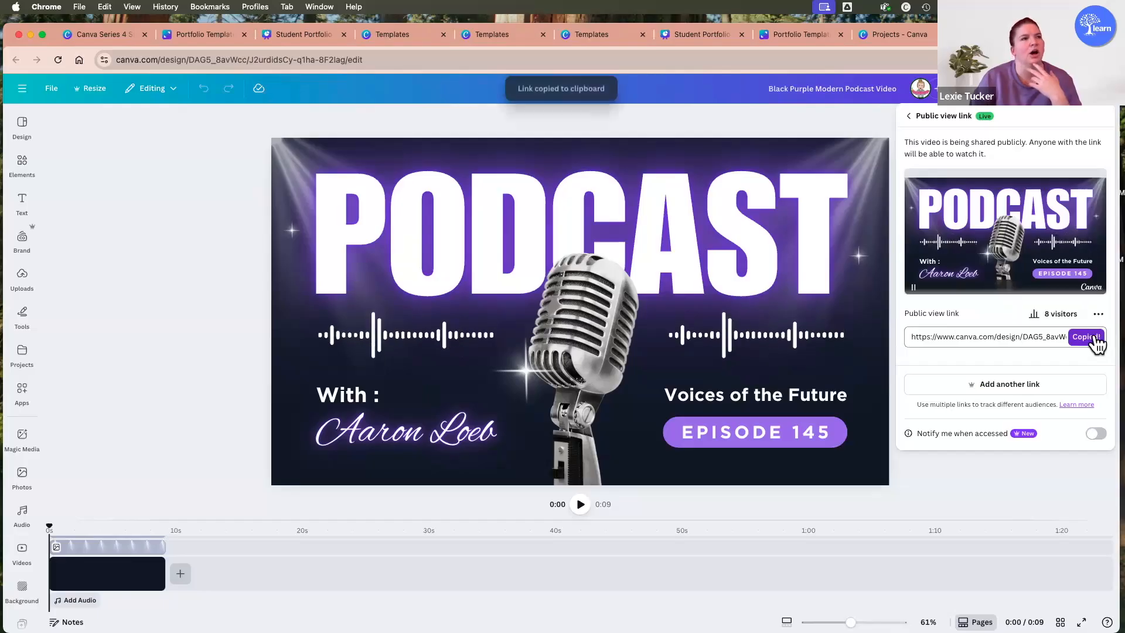
# Return to the Canva Series 4 design and look over the portfolio board and the empty whiteboard area below it.
pyautogui.click(121, 36)
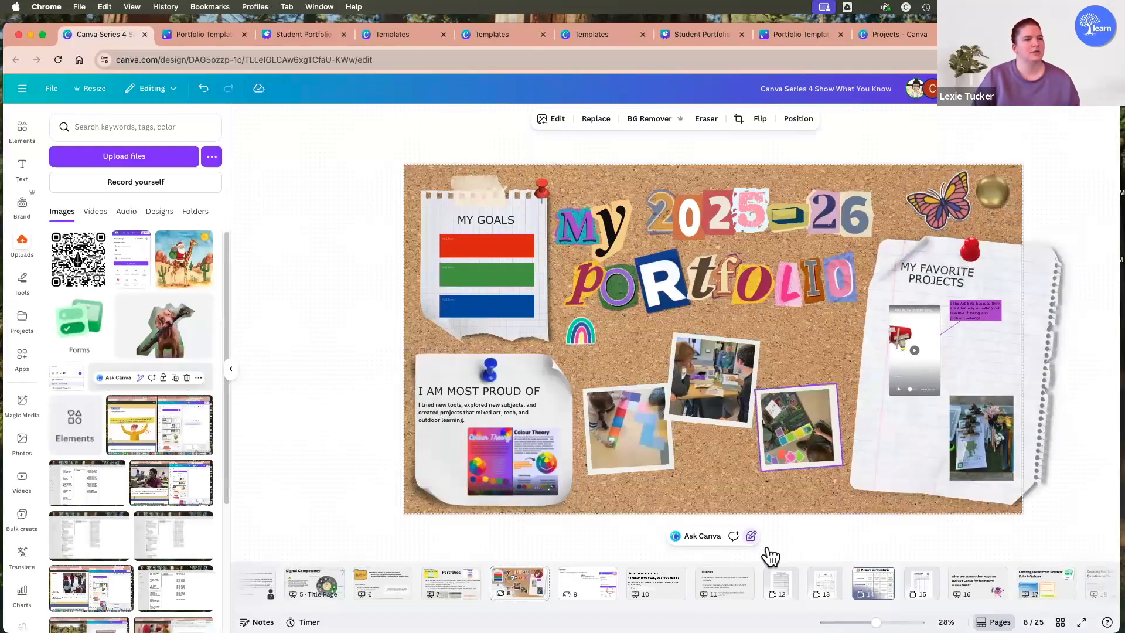
pyautogui.hscroll(3, 586, 583)
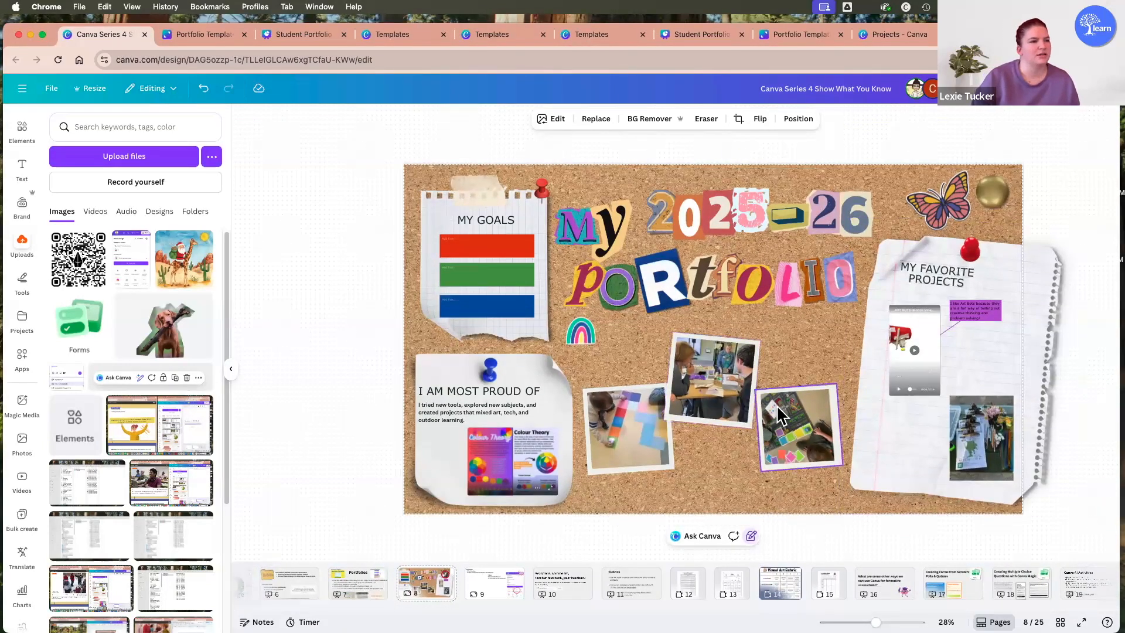
pyautogui.scroll(-3, 943, 350)
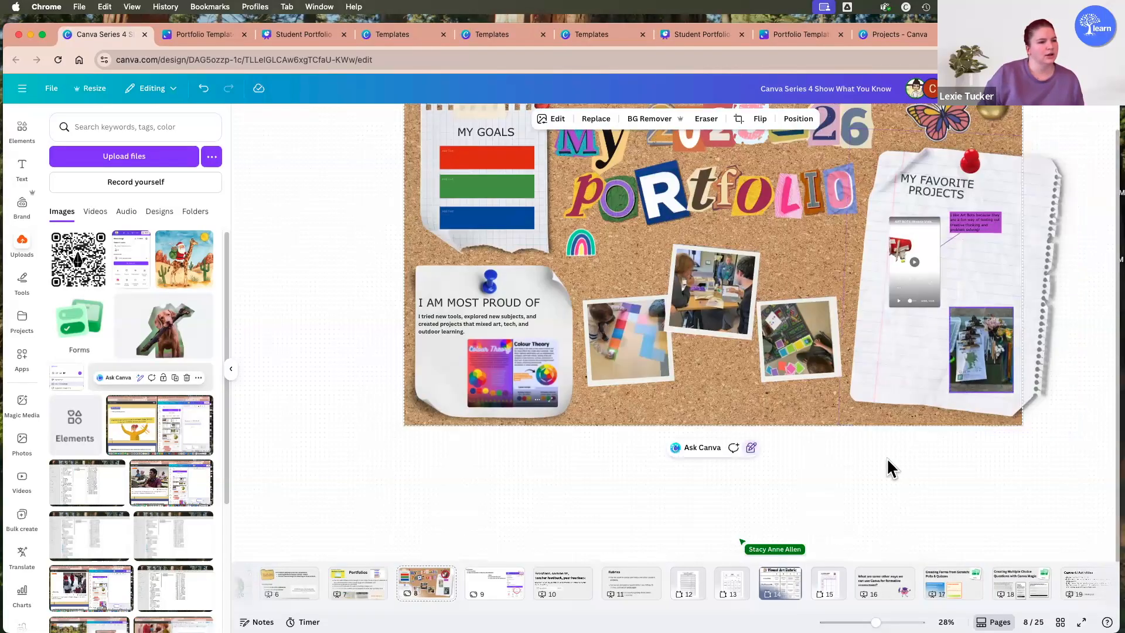
pyautogui.scroll(3, 860, 383)
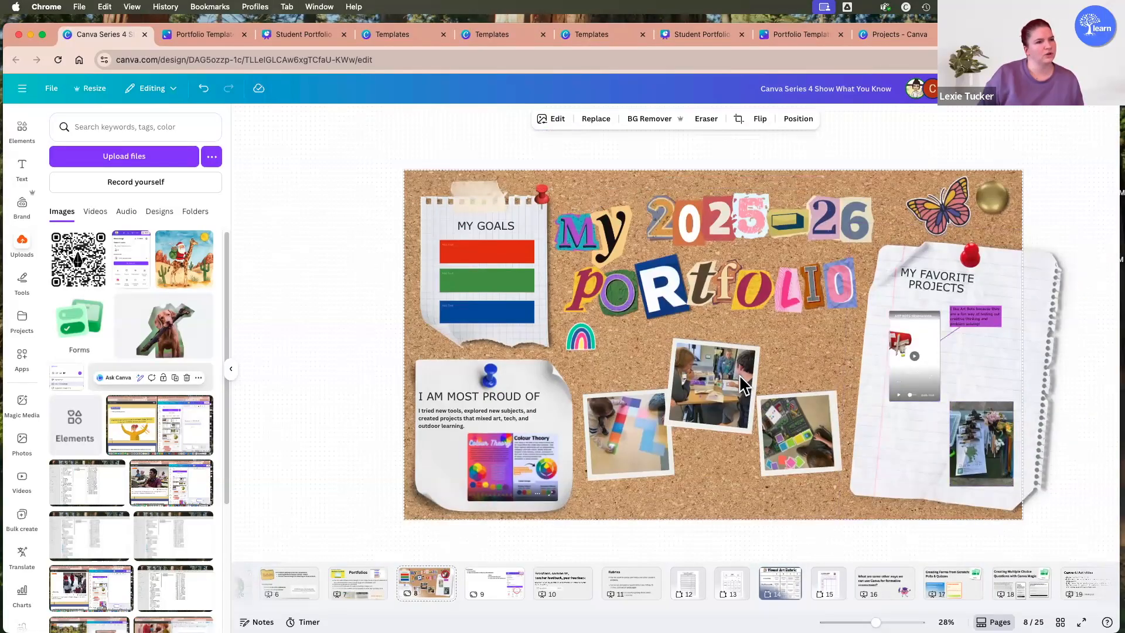
pyautogui.scroll(-5, 961, 394)
pyautogui.scroll(4, 961, 394)
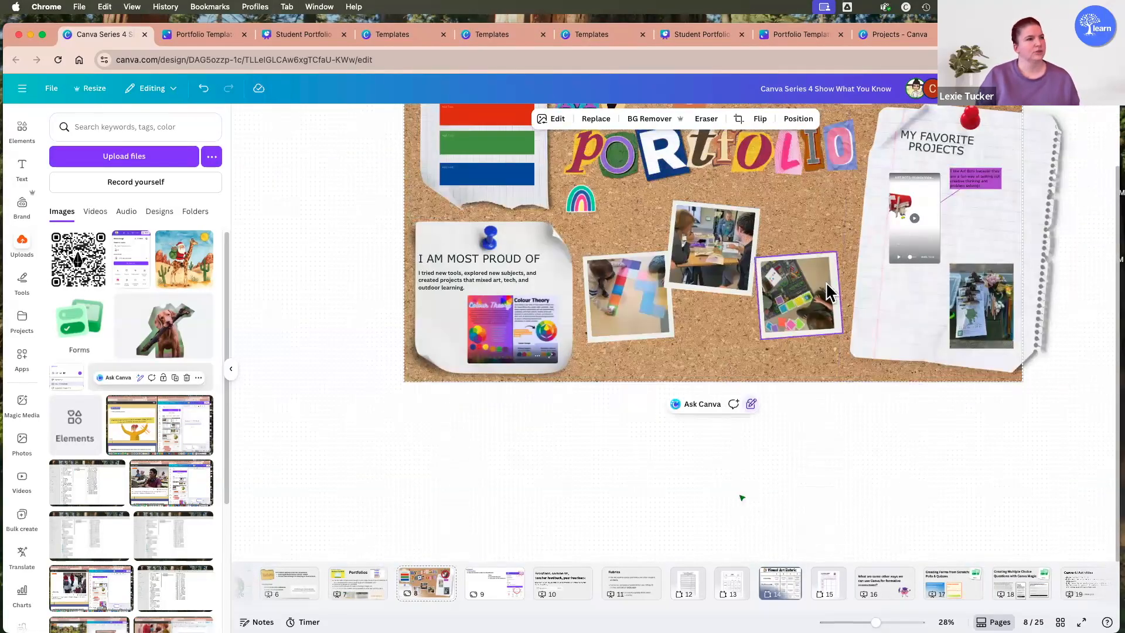
pyautogui.scroll(3, 754, 321)
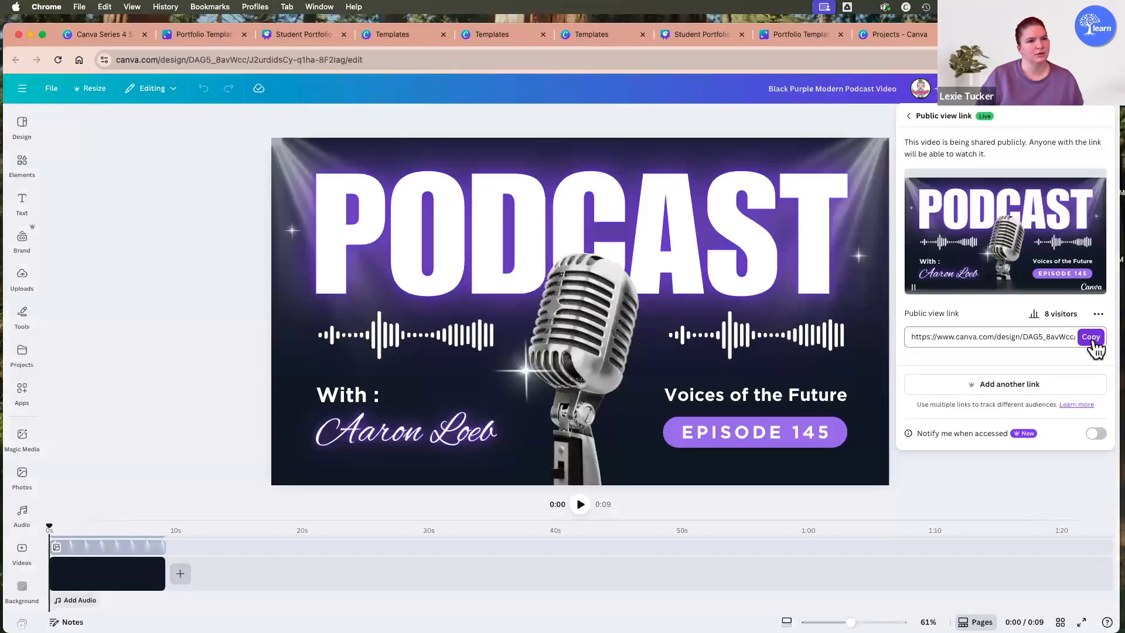
# Copy the podcast video's public view link and paste it as an embedded video on the My 2025-26 Portfolio whiteboard.
pyautogui.click(1089, 337)
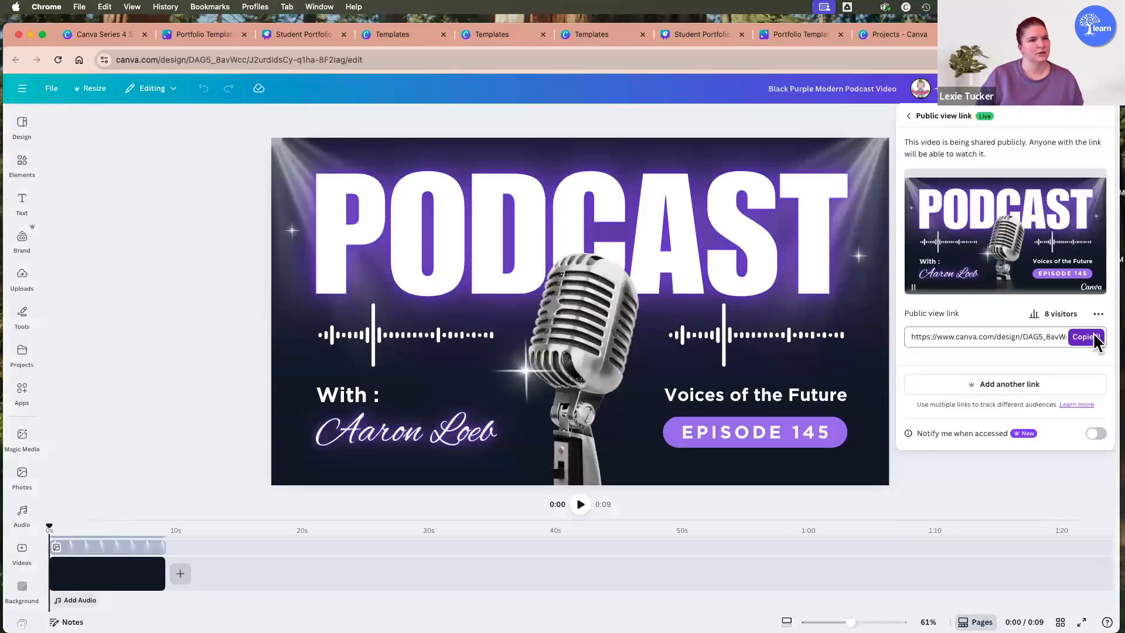
pyautogui.click(93, 34)
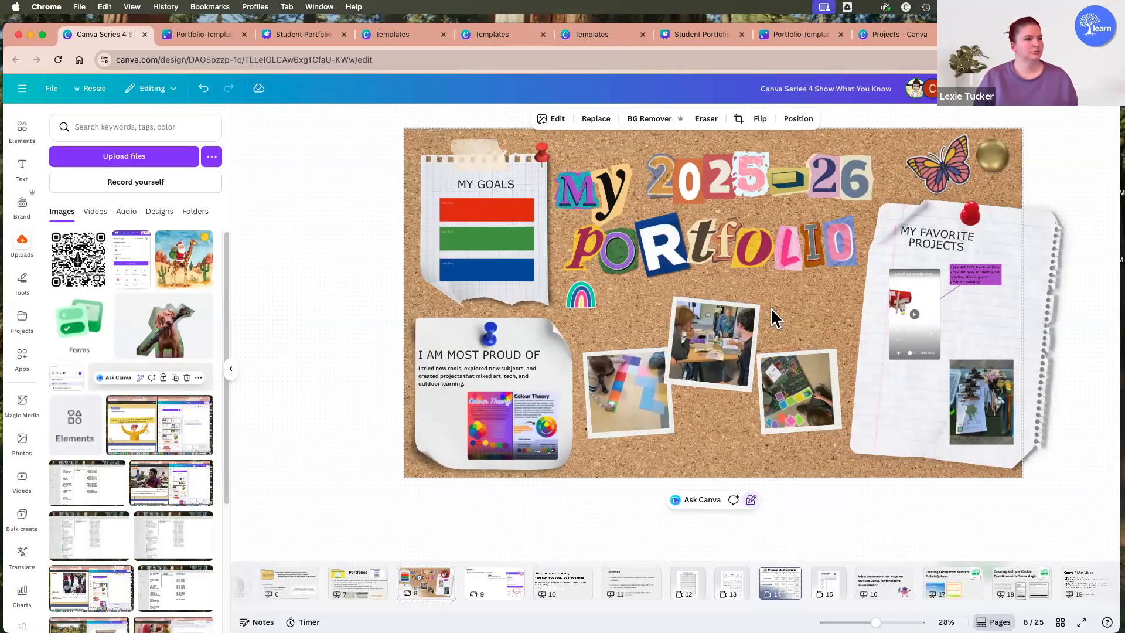
pyautogui.scroll(-5, 771, 367)
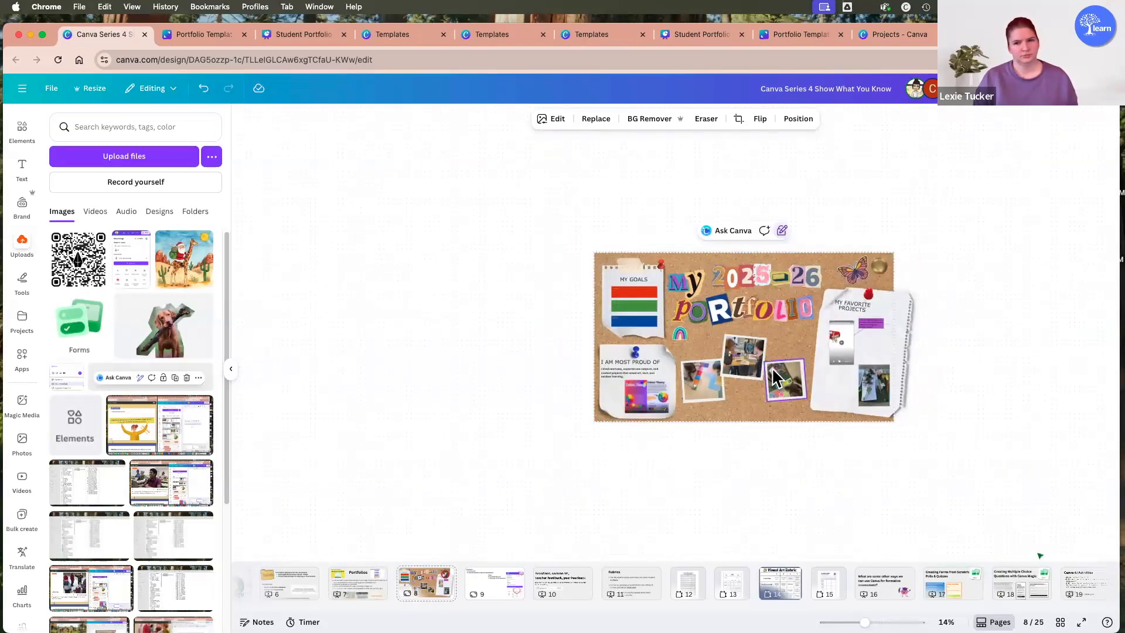
pyautogui.click(974, 293)
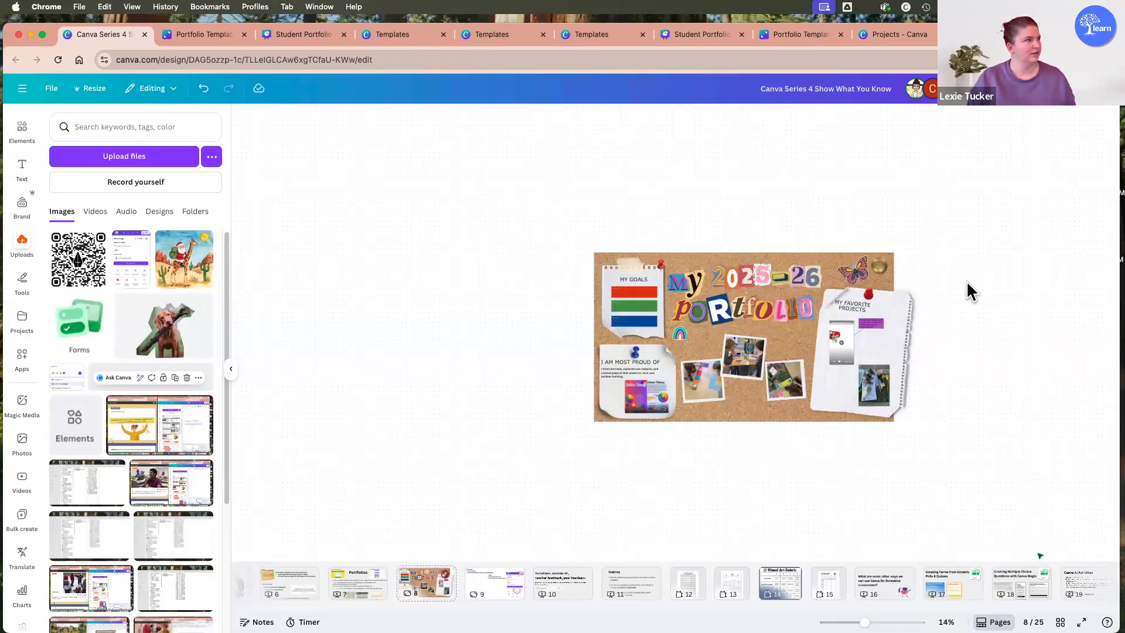
pyautogui.press('super+v')
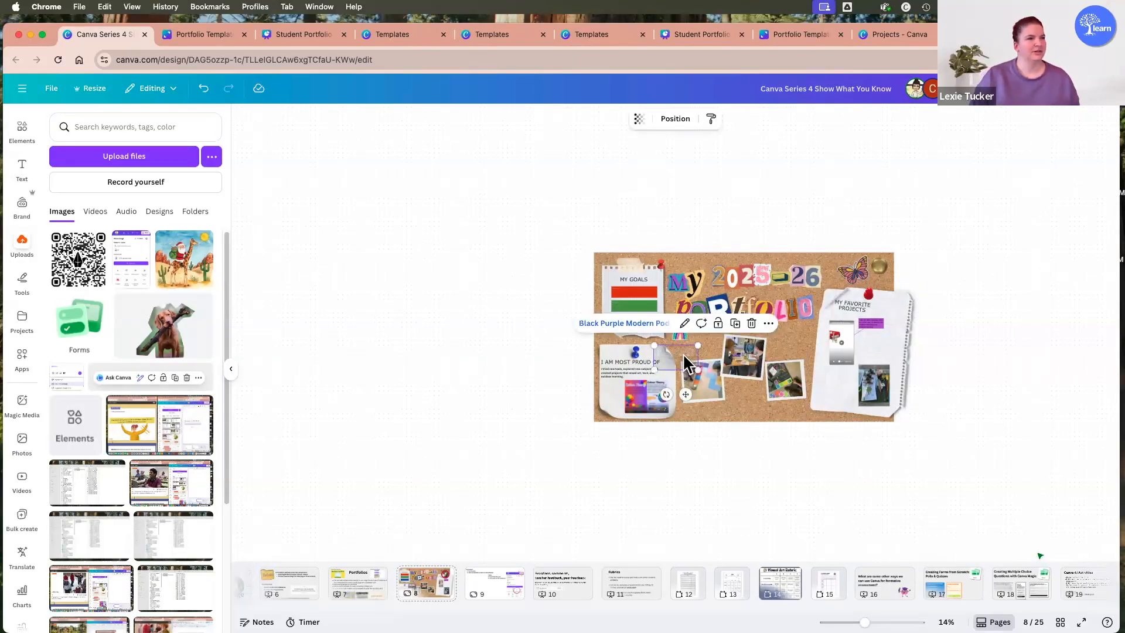
# Shrink the embedded podcast video and move it below the photos, overlapping the corkboard's lower edge.
pyautogui.scroll(1, 682, 367)
pyautogui.scroll(3, 681, 367)
pyautogui.moveTo(681, 366); pyautogui.dragTo(980, 368)
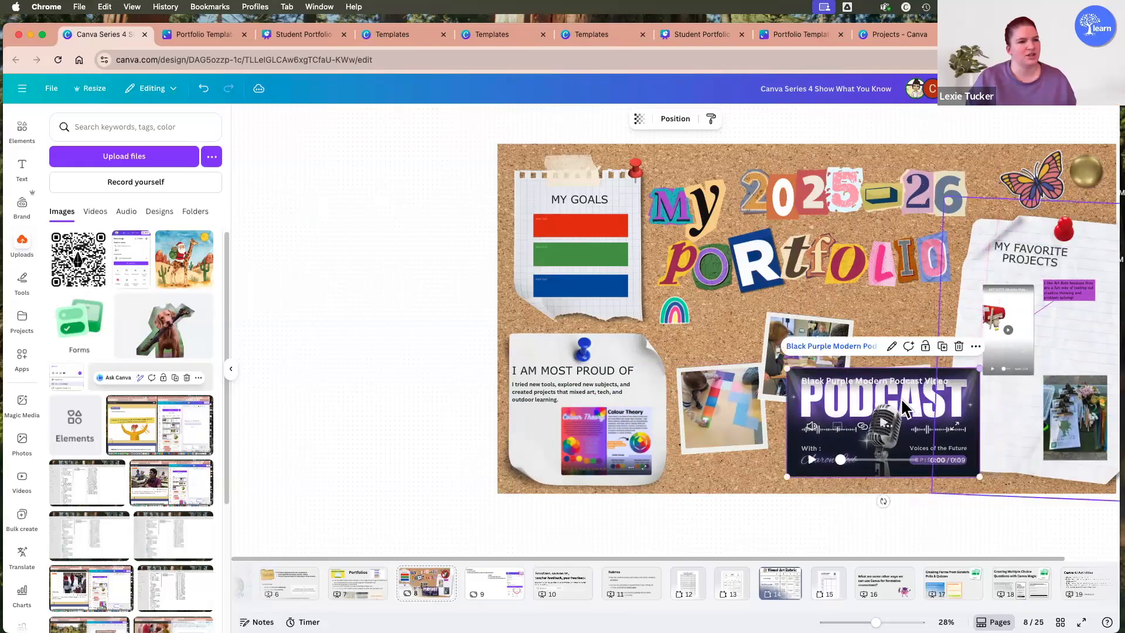
pyautogui.moveTo(906, 408); pyautogui.dragTo(934, 394)
pyautogui.moveTo(809, 378); pyautogui.dragTo(814, 380)
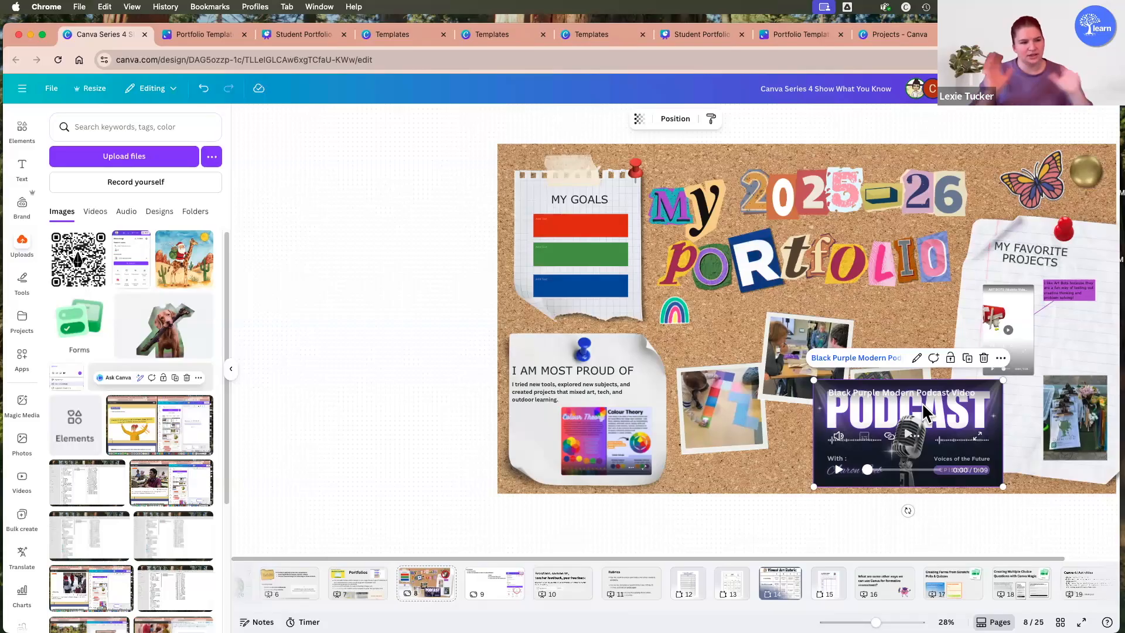
pyautogui.moveTo(813, 379); pyautogui.dragTo(834, 391)
pyautogui.moveTo(966, 434); pyautogui.dragTo(984, 509)
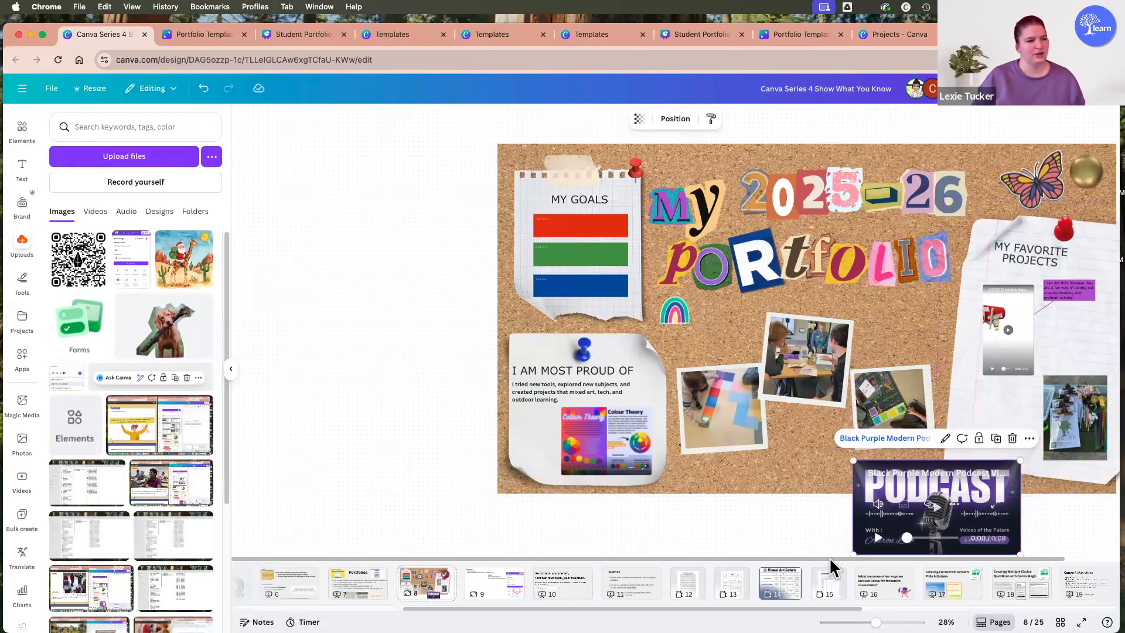
# Play the embedded ART BOTS video under My Favorite Projects and view it close up beside its attached note.
pyautogui.scroll(5, 892, 547)
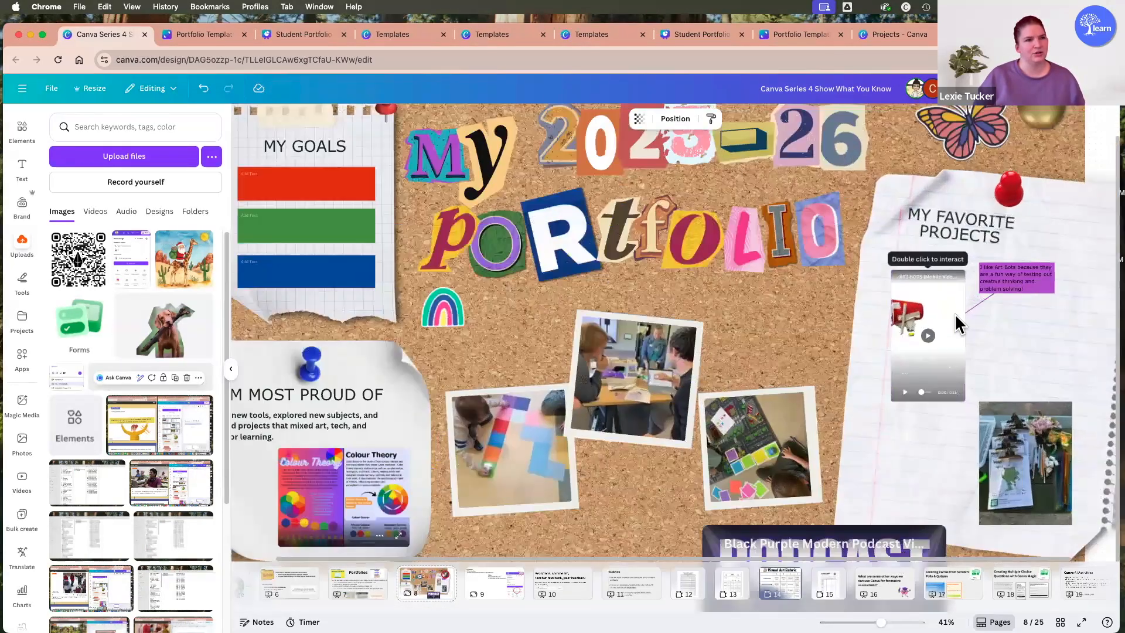
pyautogui.scroll(5, 956, 324)
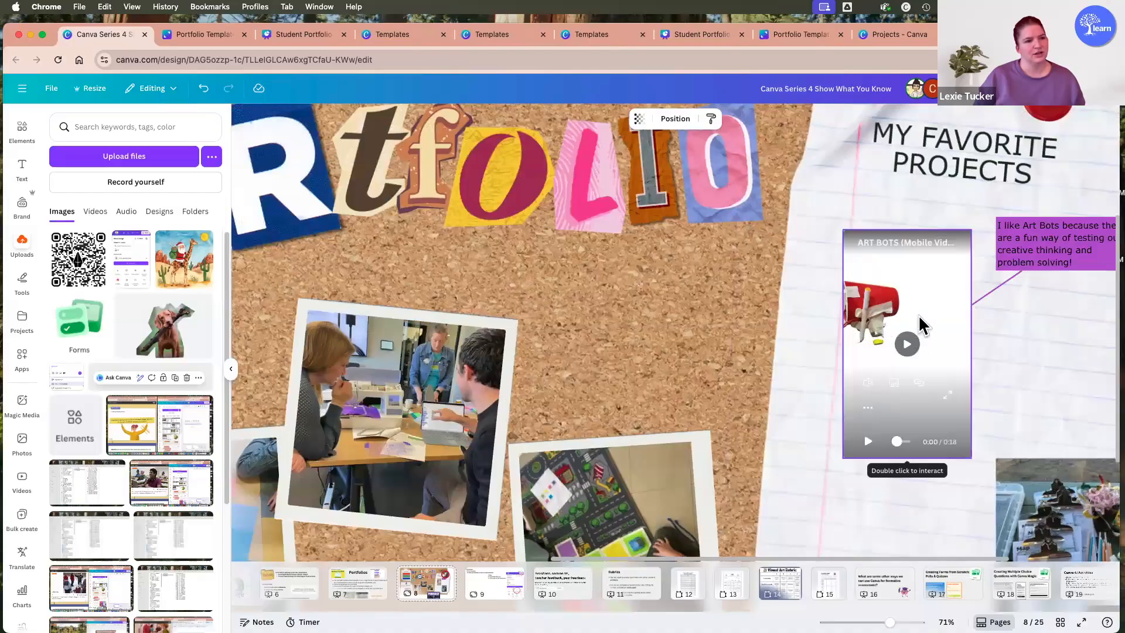
pyautogui.click(921, 324)
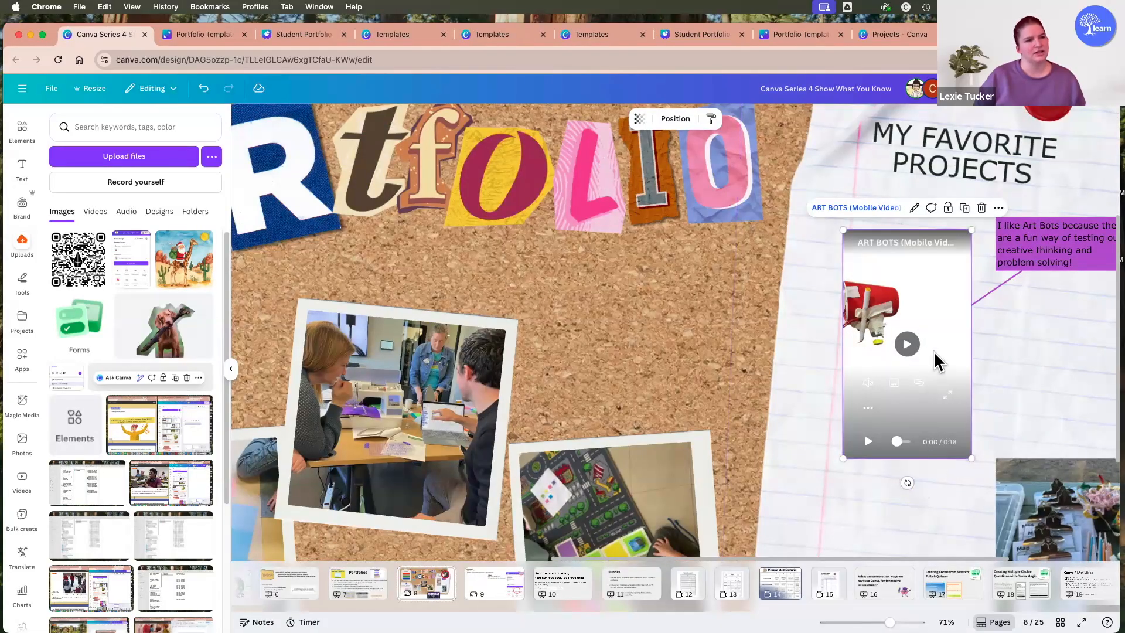
pyautogui.click(908, 345)
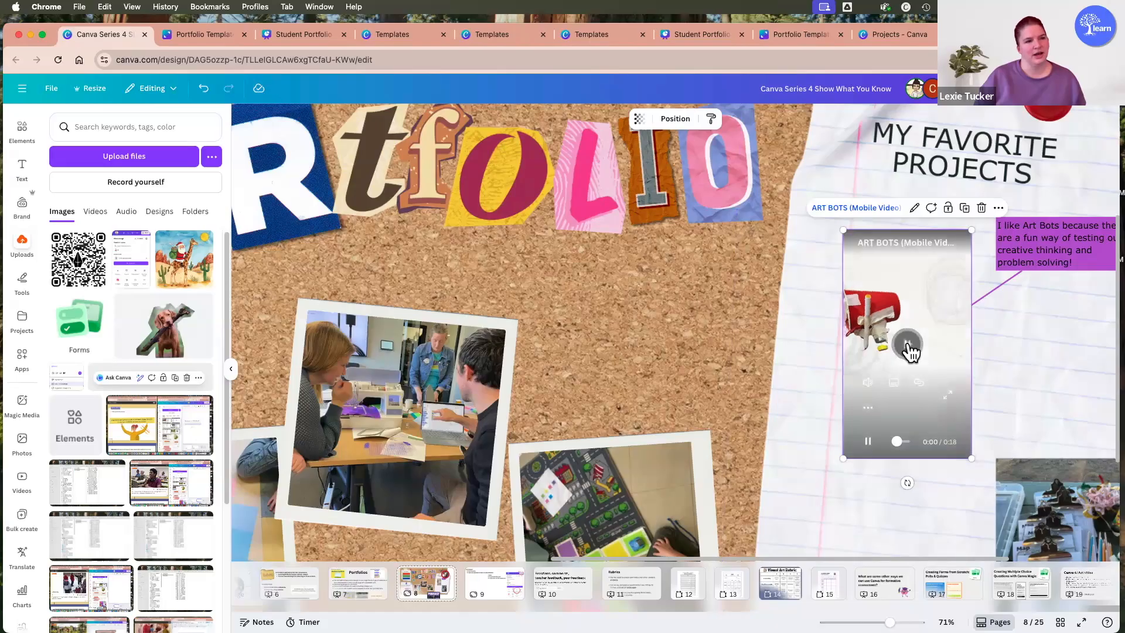
pyautogui.click(868, 382)
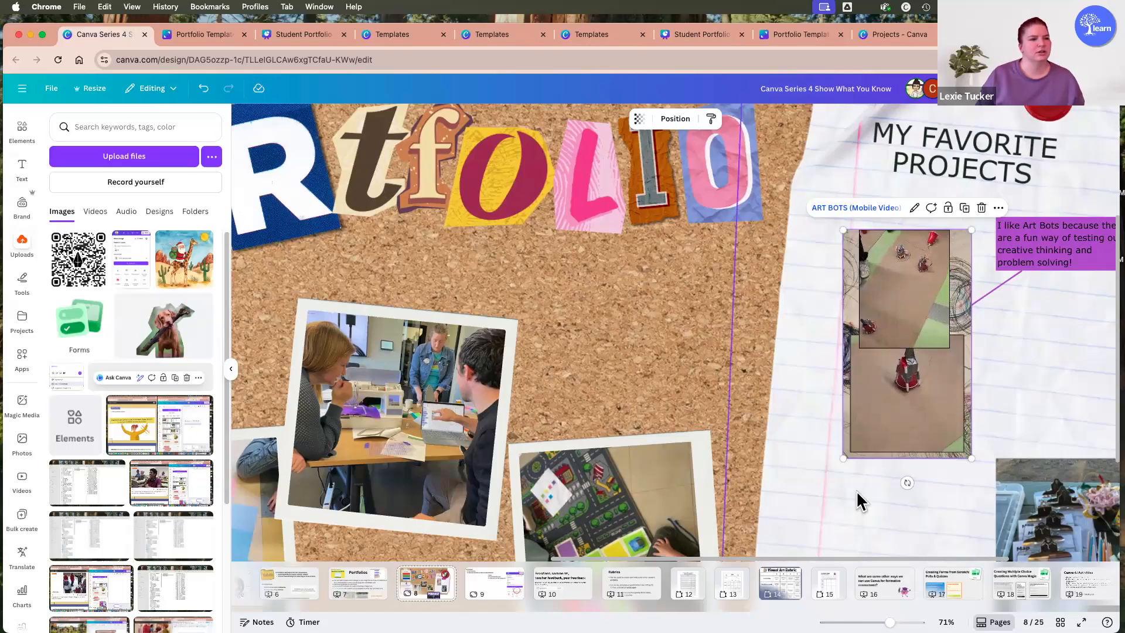
pyautogui.scroll(-5, 856, 490)
pyautogui.scroll(-2, 881, 476)
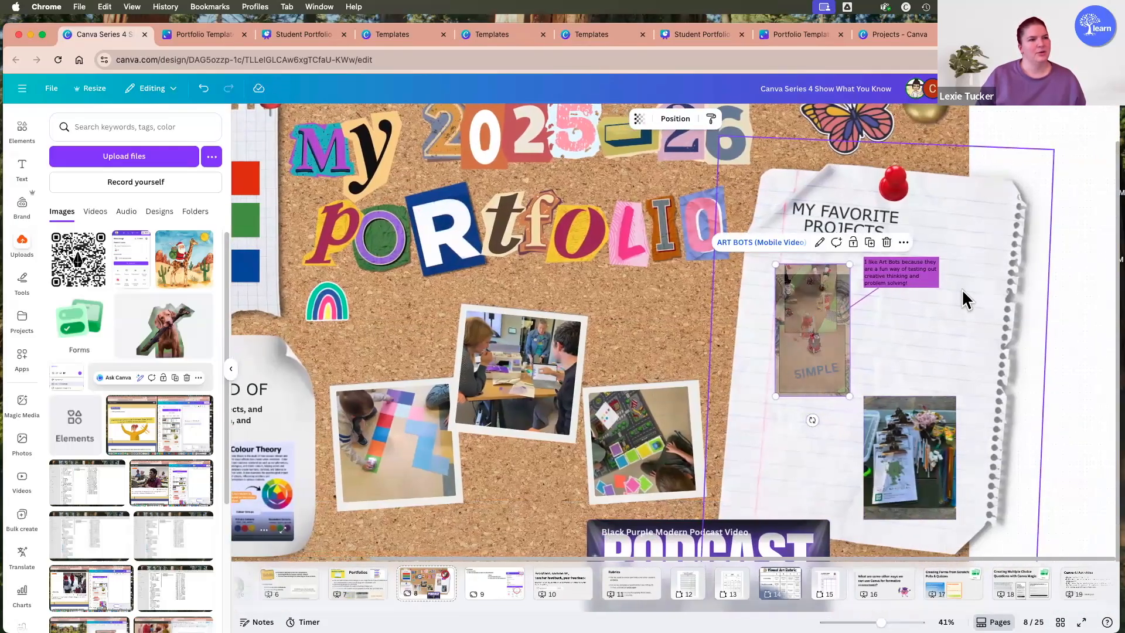
pyautogui.scroll(5, 961, 286)
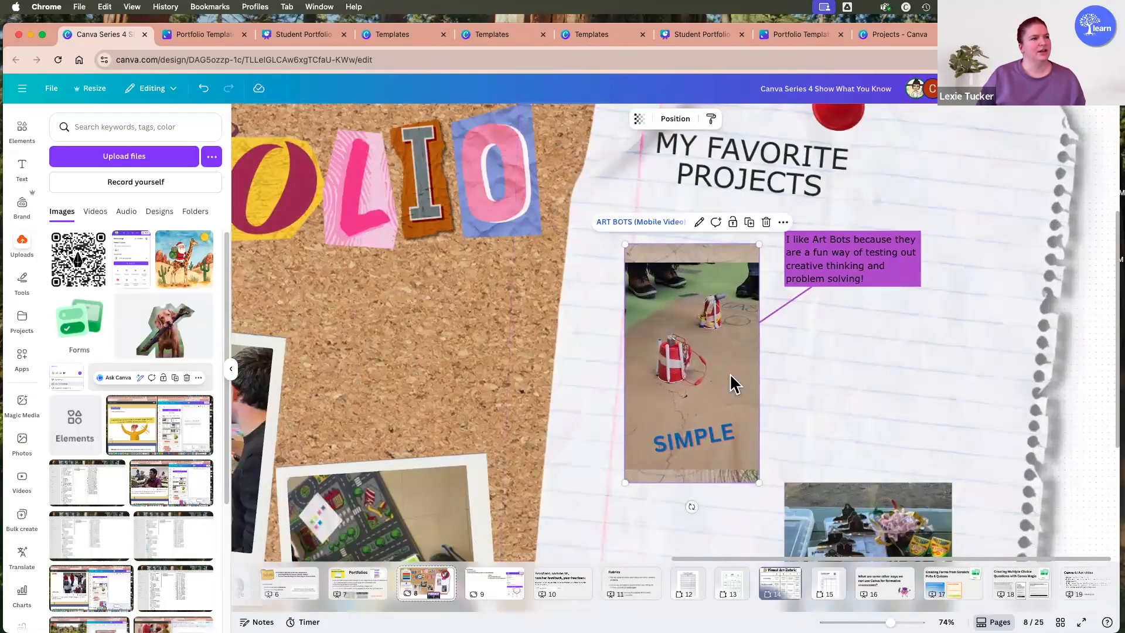
# Move the purple Art Bots note farther up and away from its connected video.
pyautogui.moveTo(868, 259); pyautogui.dragTo(913, 231)
pyautogui.scroll(-1, 883, 310)
pyautogui.scroll(-5, 883, 310)
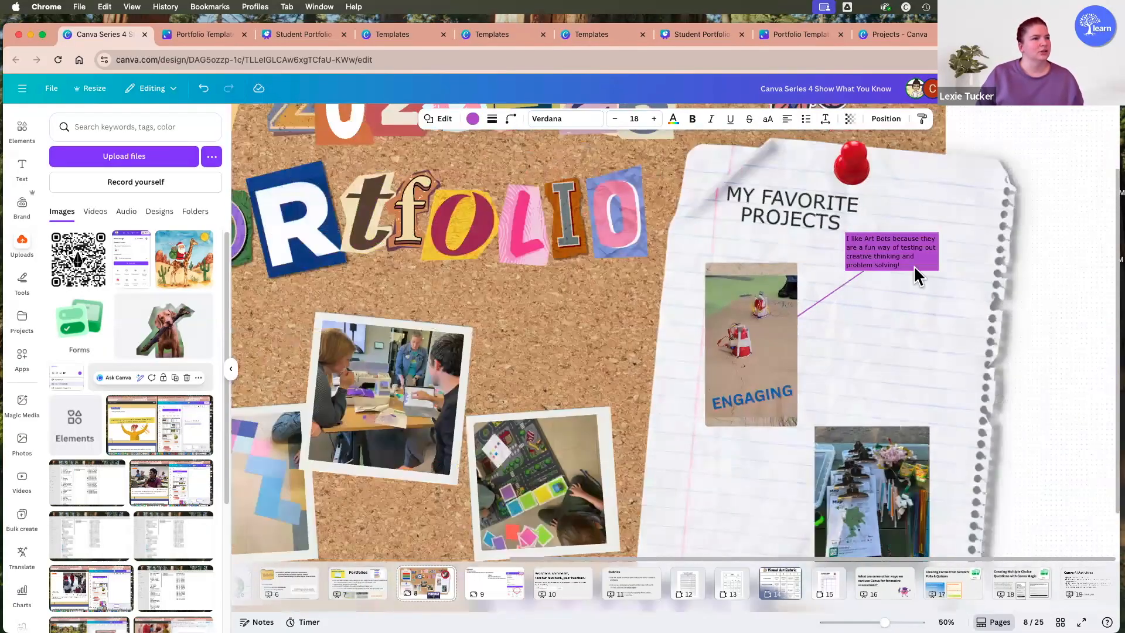
# Add a yellow sticky note beside the podcast video, below the corkboard, reading "I really enjoyed making this podcast!".
pyautogui.click(25, 286)
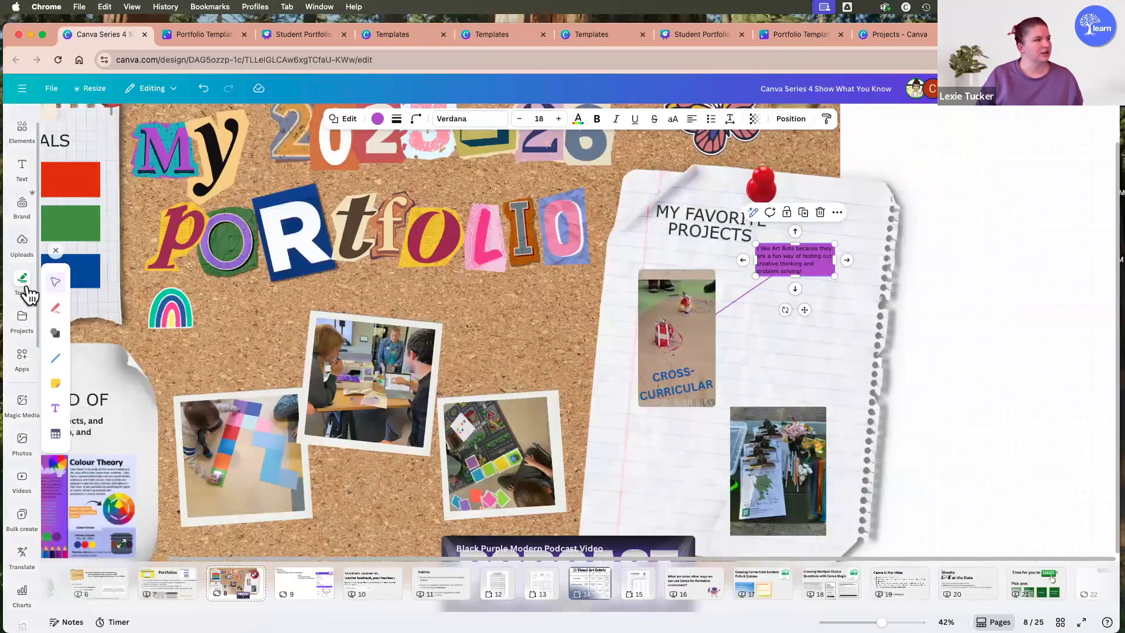
pyautogui.click(55, 384)
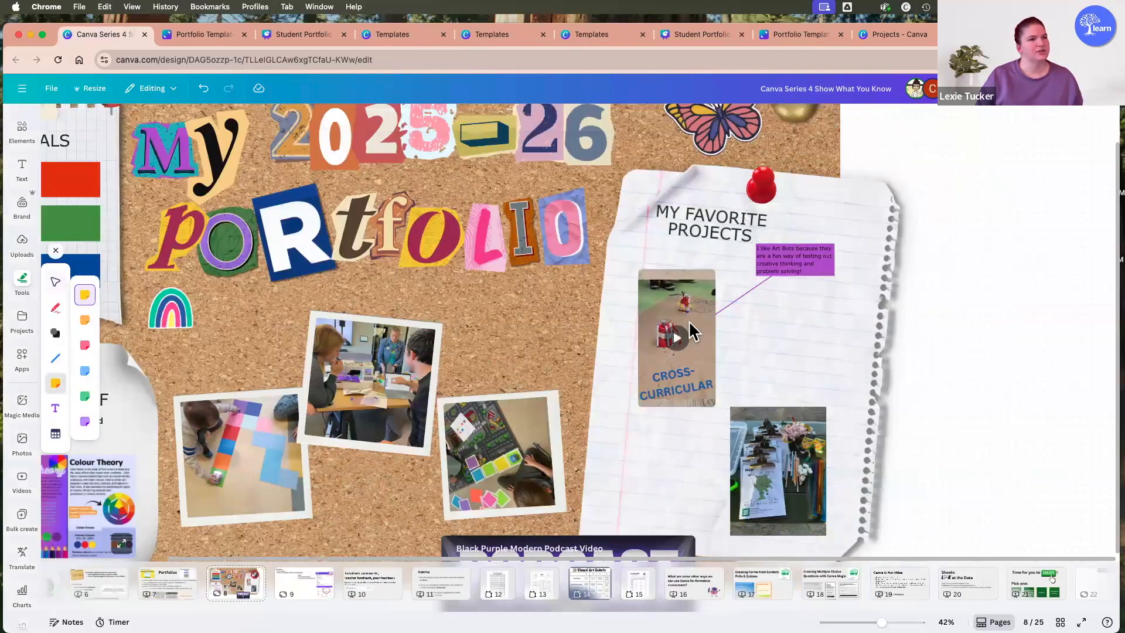
pyautogui.click(789, 321)
pyautogui.scroll(-2, 795, 281)
pyautogui.moveTo(797, 265); pyautogui.dragTo(744, 490)
pyautogui.write('I really enjoyed making')
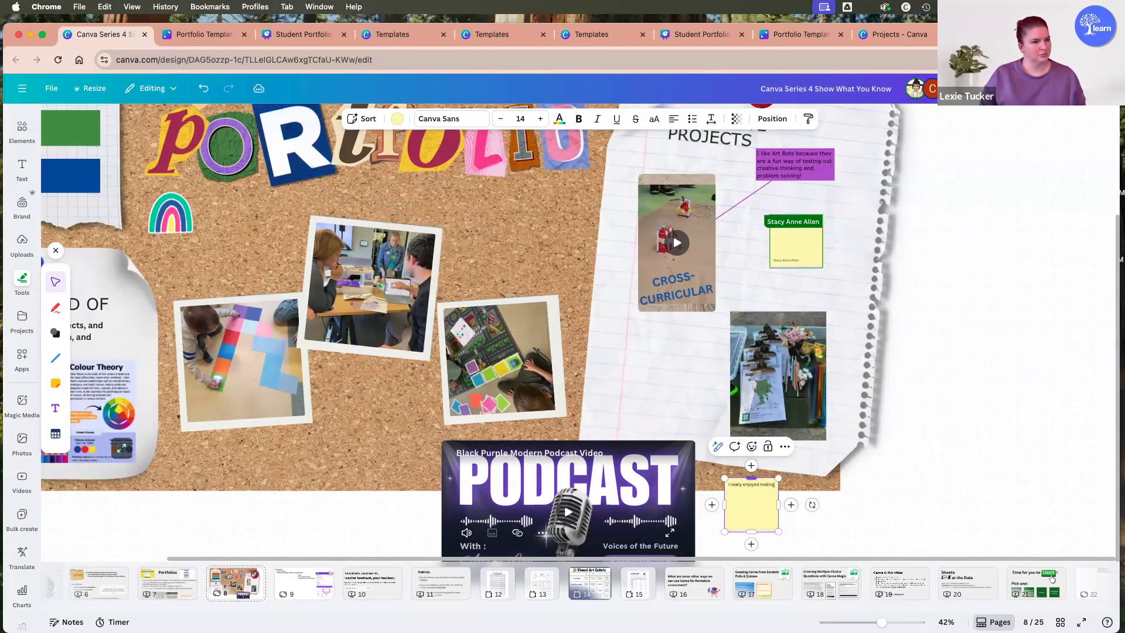
pyautogui.write(' this')
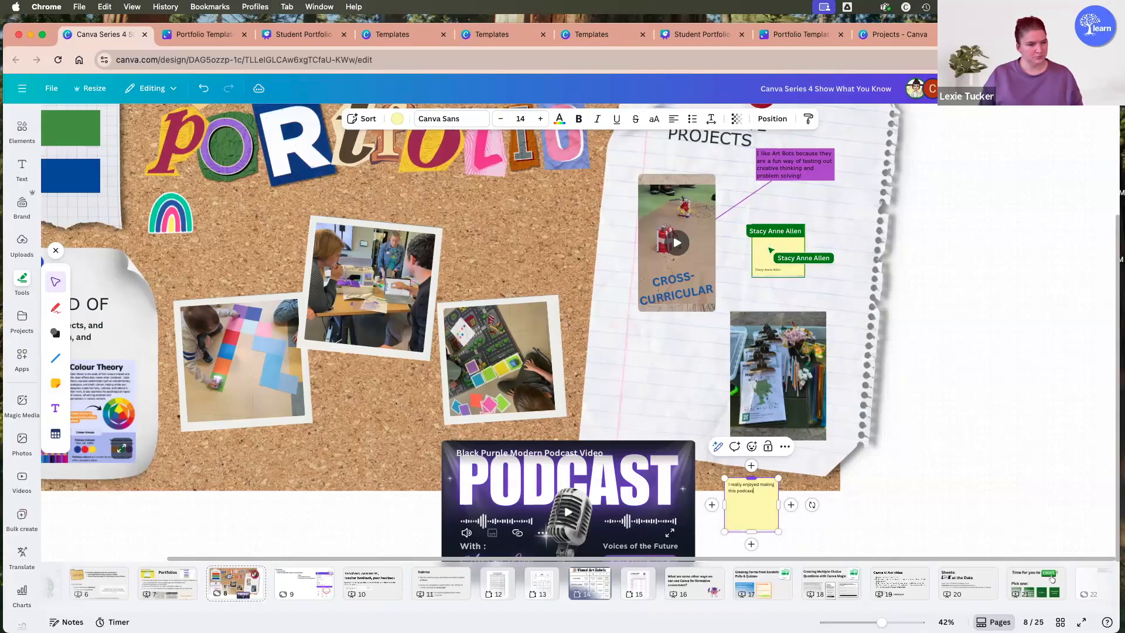
pyautogui.write(' podcast!')
pyautogui.click(739, 548)
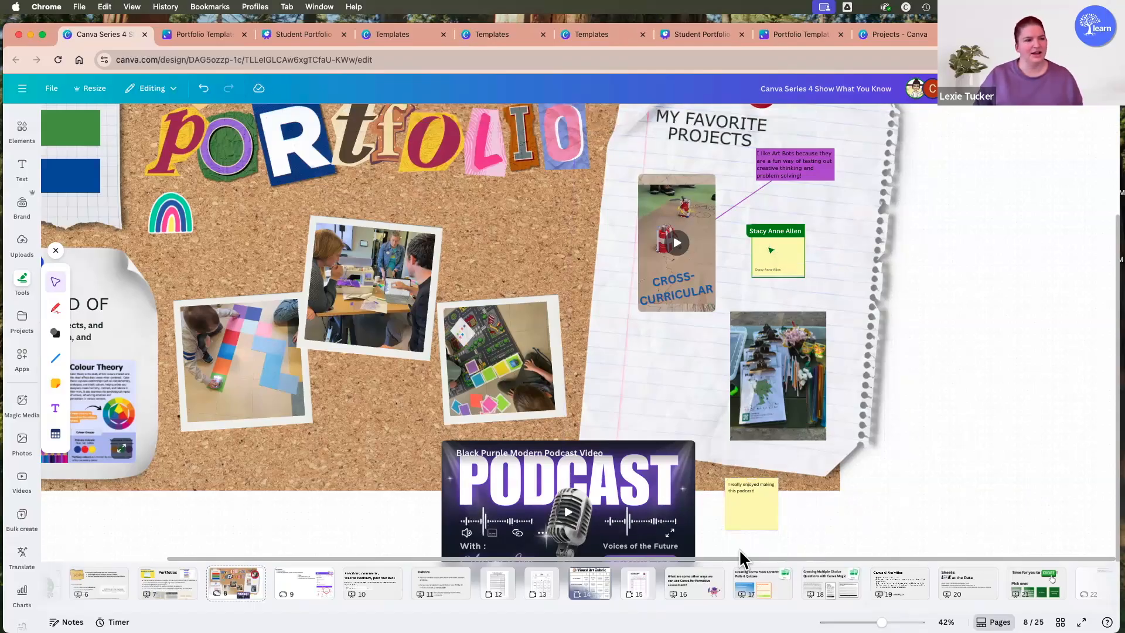
# Reposition the yellow sticky note and the podcast video below the corkboard, widening the gap between them.
pyautogui.click(747, 516)
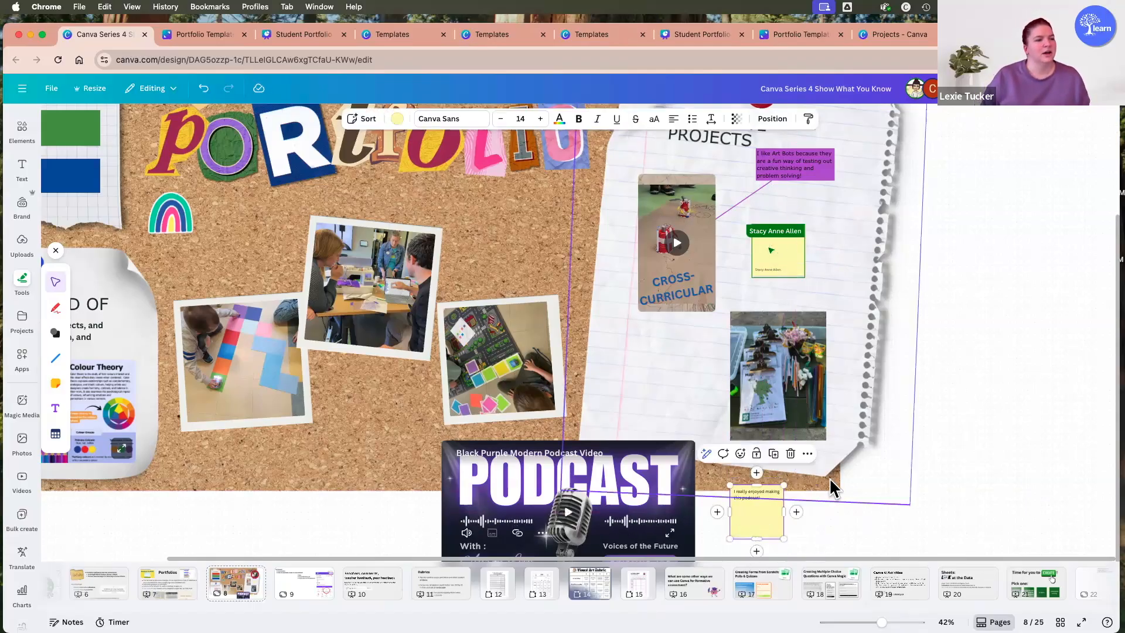
pyautogui.scroll(-3, 769, 410)
pyautogui.moveTo(770, 412); pyautogui.dragTo(803, 412)
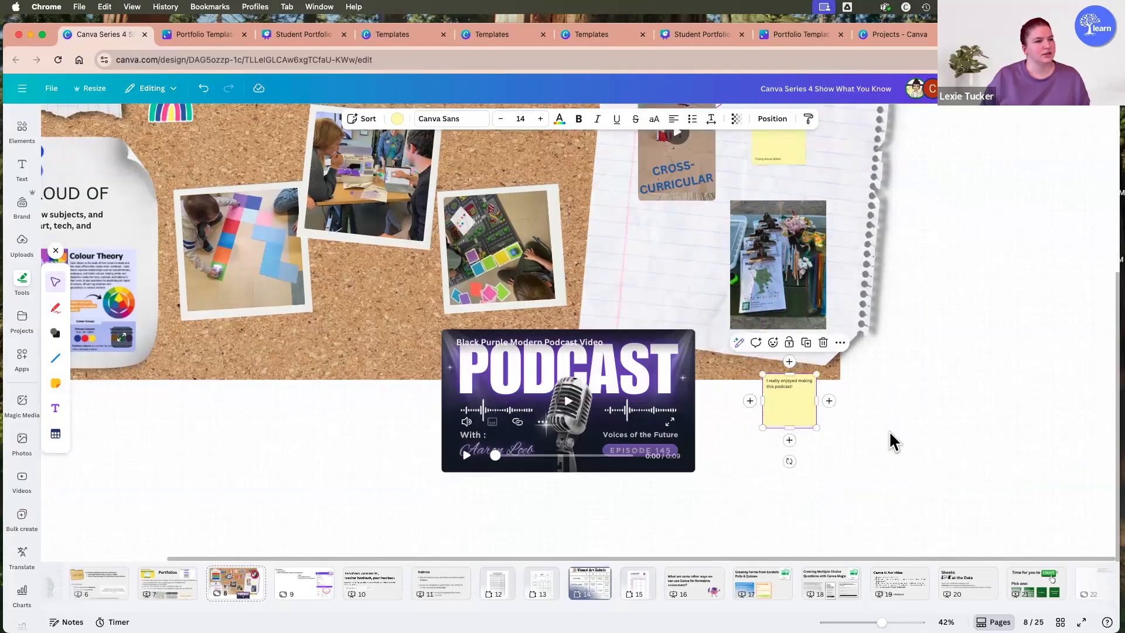
pyautogui.click(836, 509)
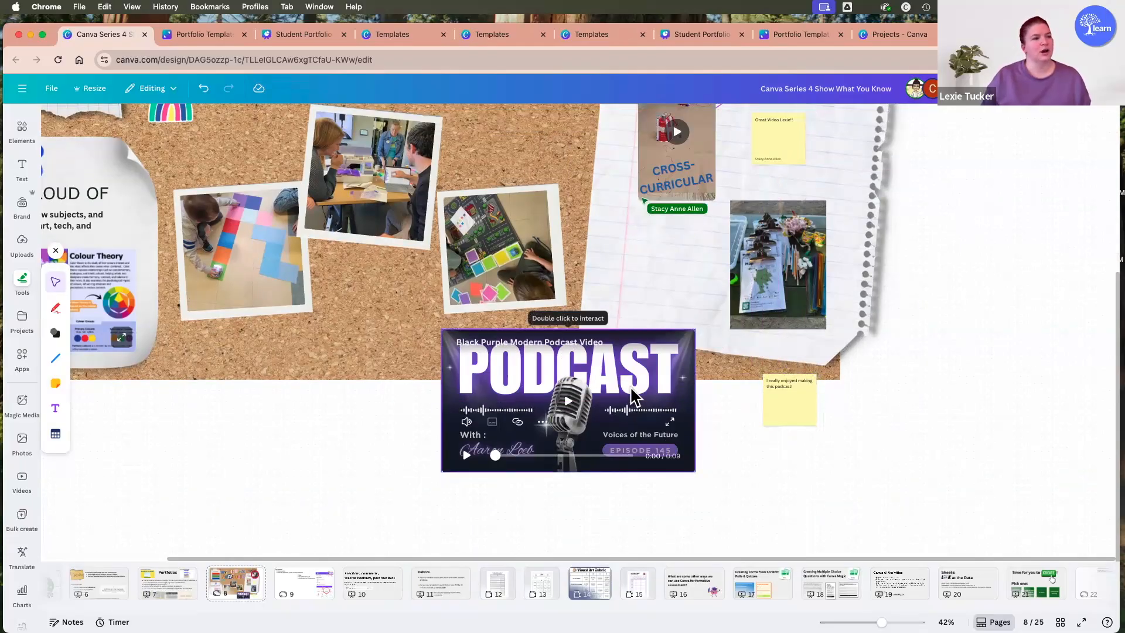
pyautogui.moveTo(785, 413)
pyautogui.mouseDown()
pyautogui.moveTo(770, 432)
pyautogui.moveTo(771, 422)
pyautogui.mouseUp()
pyautogui.moveTo(574, 374); pyautogui.dragTo(542, 387)
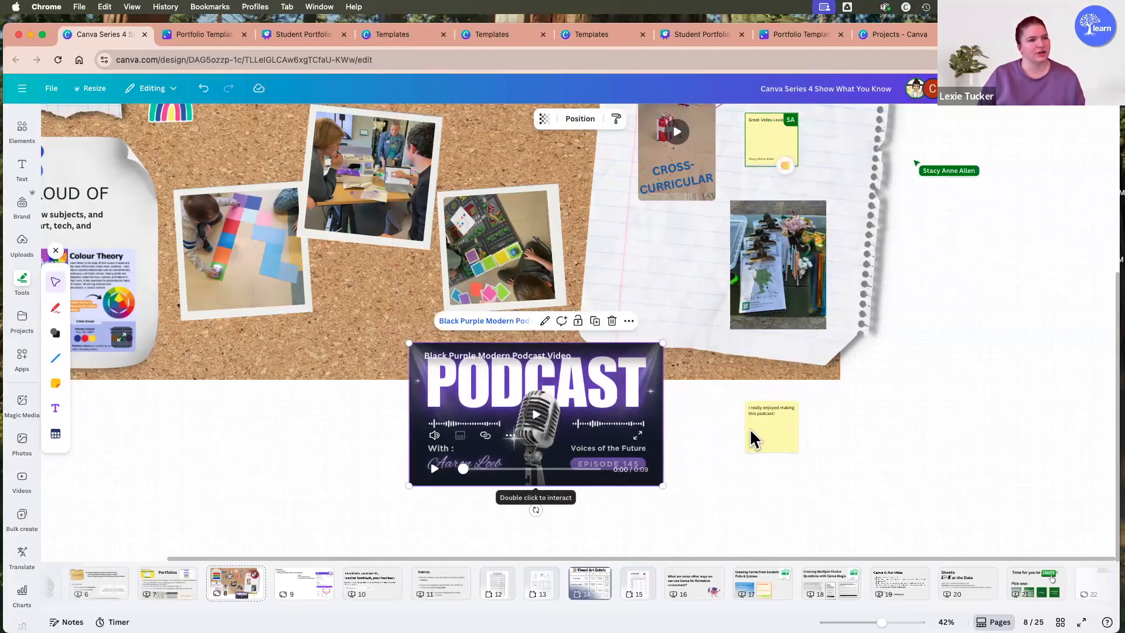
pyautogui.click(769, 438)
pyautogui.click(885, 506)
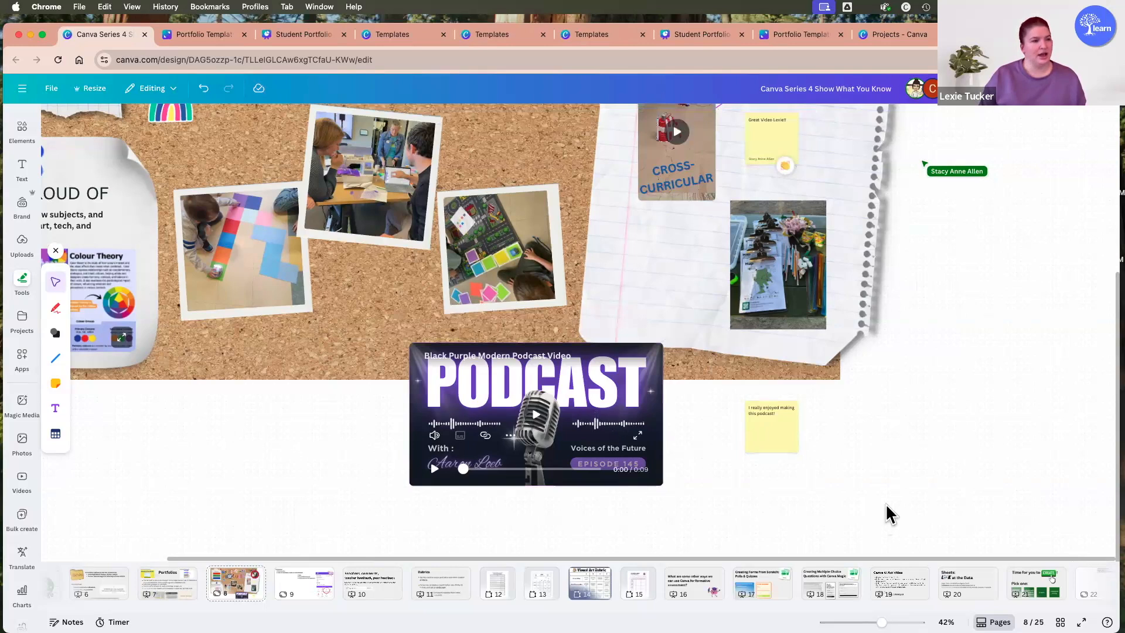
# Add a straight purple line between the podcast video and the yellow sticky note.
pyautogui.press('l')
pyautogui.moveTo(593, 382); pyautogui.dragTo(748, 418)
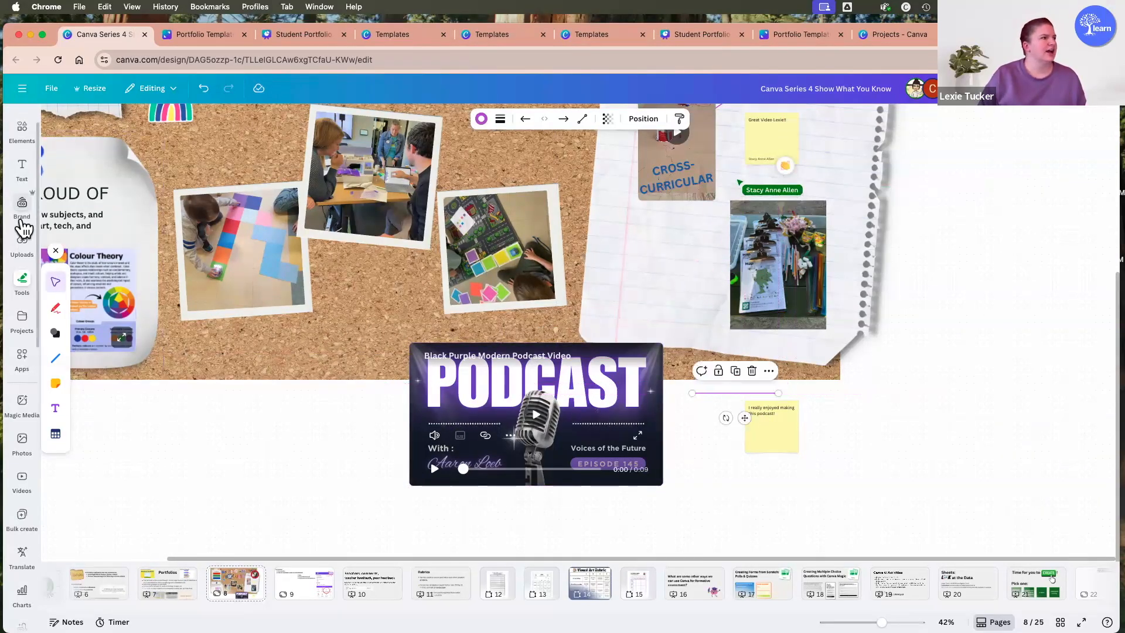
pyautogui.scroll(1, 26, 175)
pyautogui.click(22, 161)
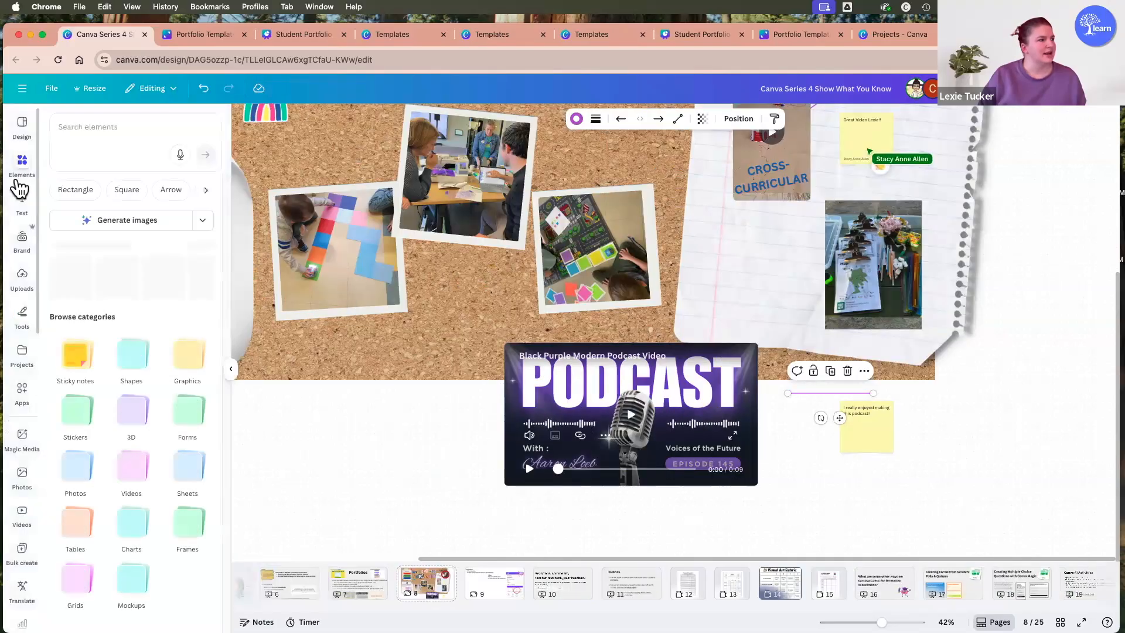
pyautogui.click(23, 317)
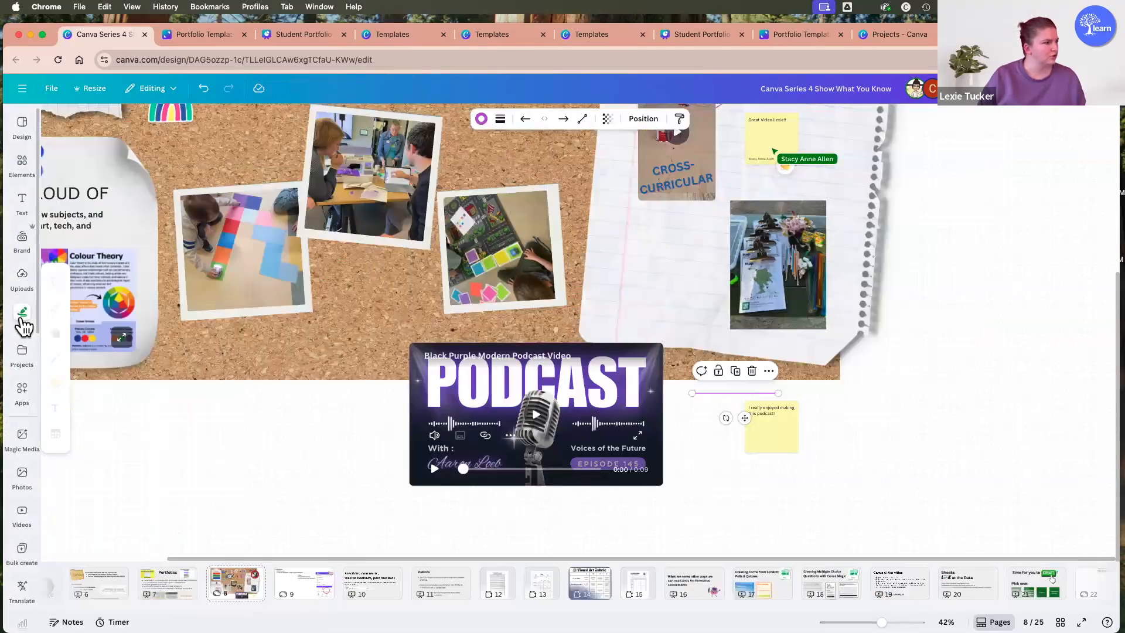
pyautogui.click(56, 359)
pyautogui.moveTo(262, 437)
pyautogui.mouseDown()
pyautogui.moveTo(420, 538)
pyautogui.moveTo(467, 526)
pyautogui.mouseUp()
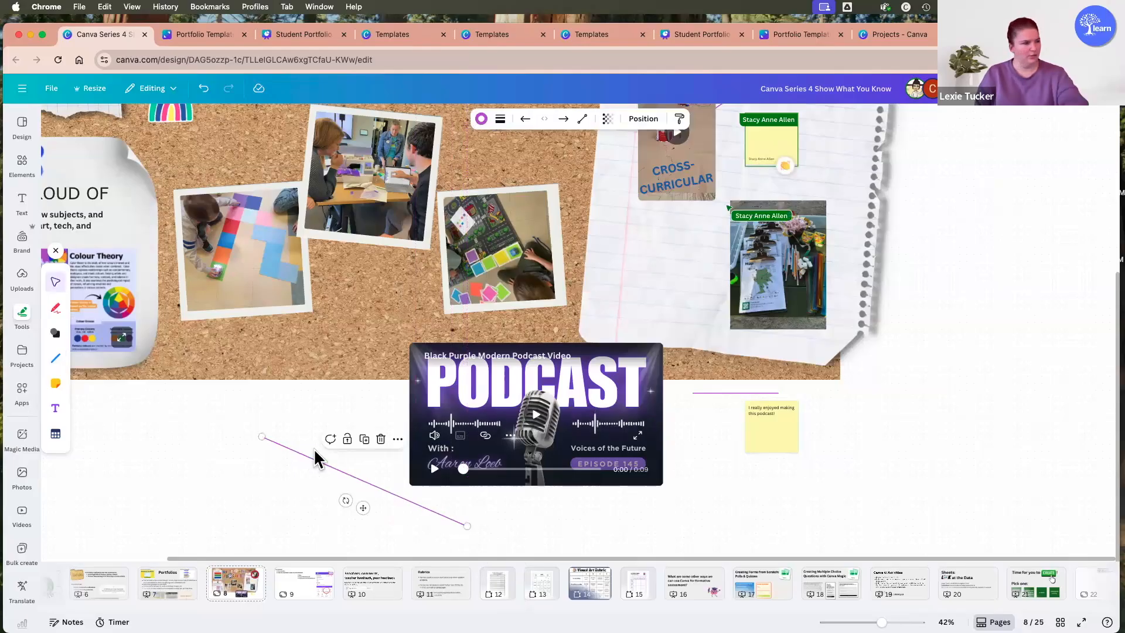
pyautogui.press('Delete')
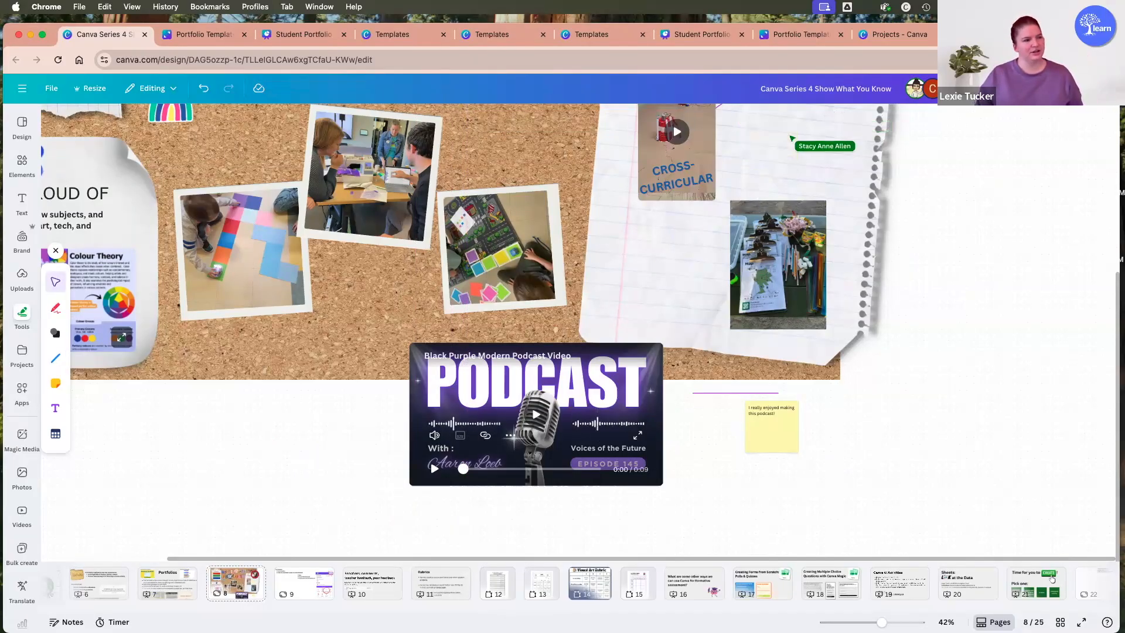
pyautogui.press('l')
pyautogui.moveTo(586, 384); pyautogui.dragTo(896, 438)
pyautogui.press('Delete')
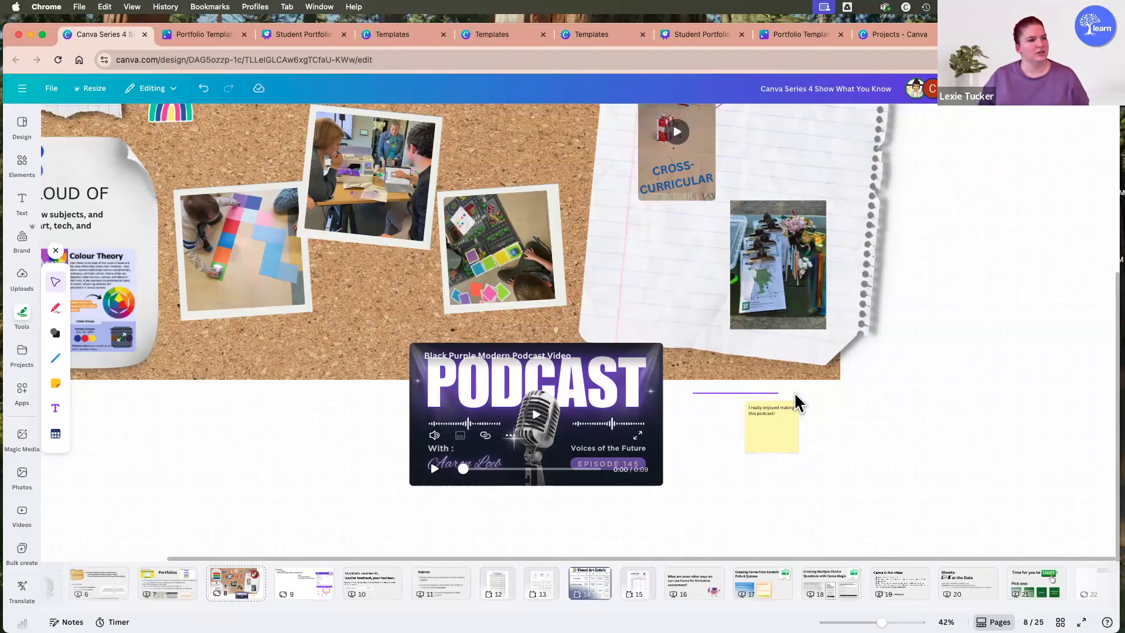
# Attach one end of the purple line to the yellow sticky note and extend its other end over the podcast video.
pyautogui.click(757, 393)
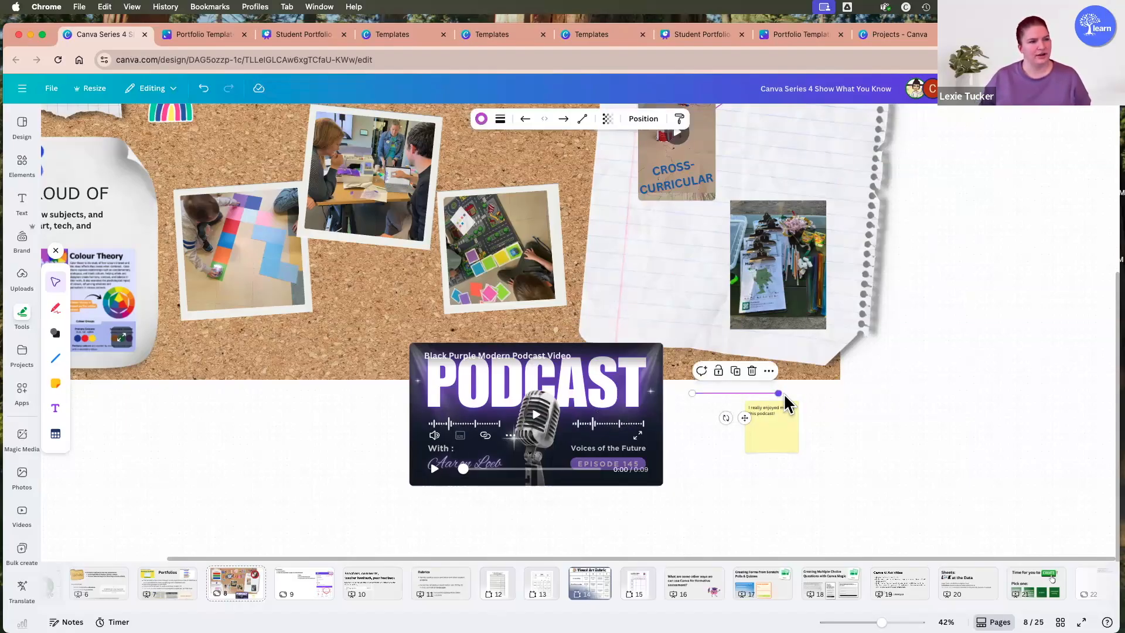
pyautogui.moveTo(778, 393); pyautogui.dragTo(988, 415)
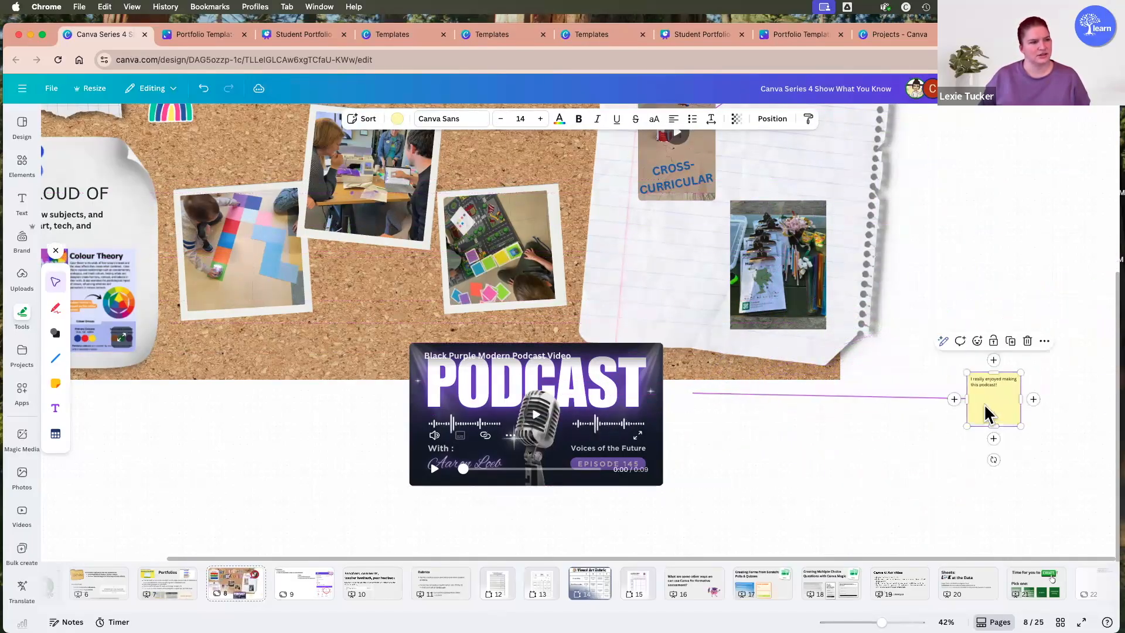
pyautogui.click(701, 396)
pyautogui.moveTo(632, 403); pyautogui.dragTo(557, 414)
pyautogui.moveTo(990, 391)
pyautogui.mouseDown()
pyautogui.moveTo(960, 486)
pyautogui.moveTo(976, 406)
pyautogui.mouseUp()
pyautogui.moveTo(558, 450); pyautogui.dragTo(635, 501)
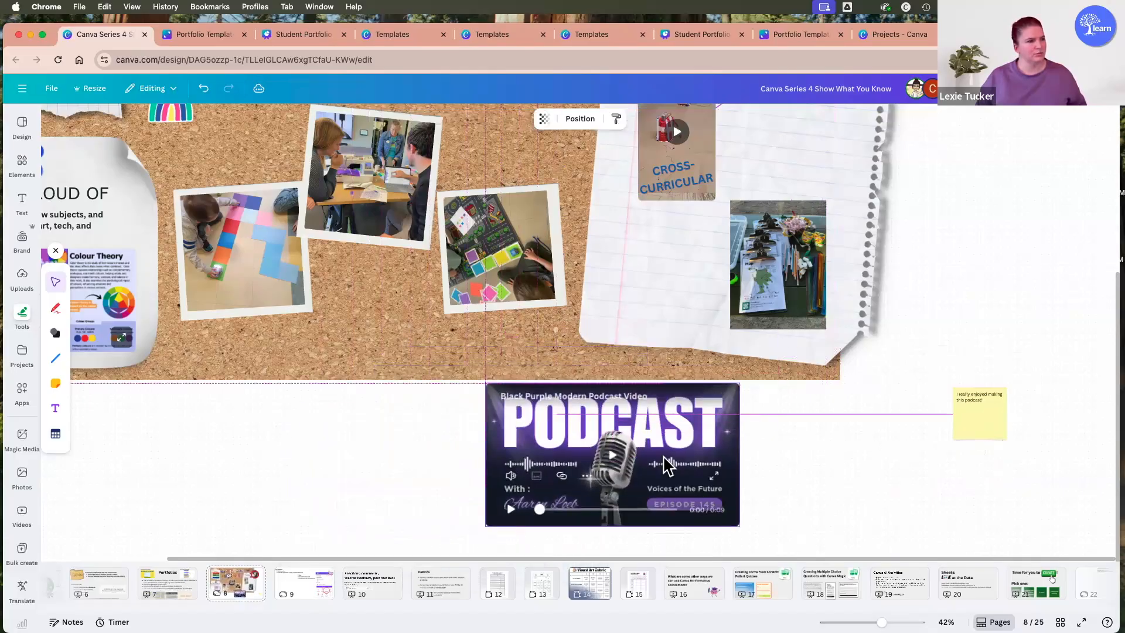
# Connect the purple line's free end to the side of the podcast video facing the yellow sticky note.
pyautogui.moveTo(564, 421); pyautogui.dragTo(702, 477)
pyautogui.click(737, 464)
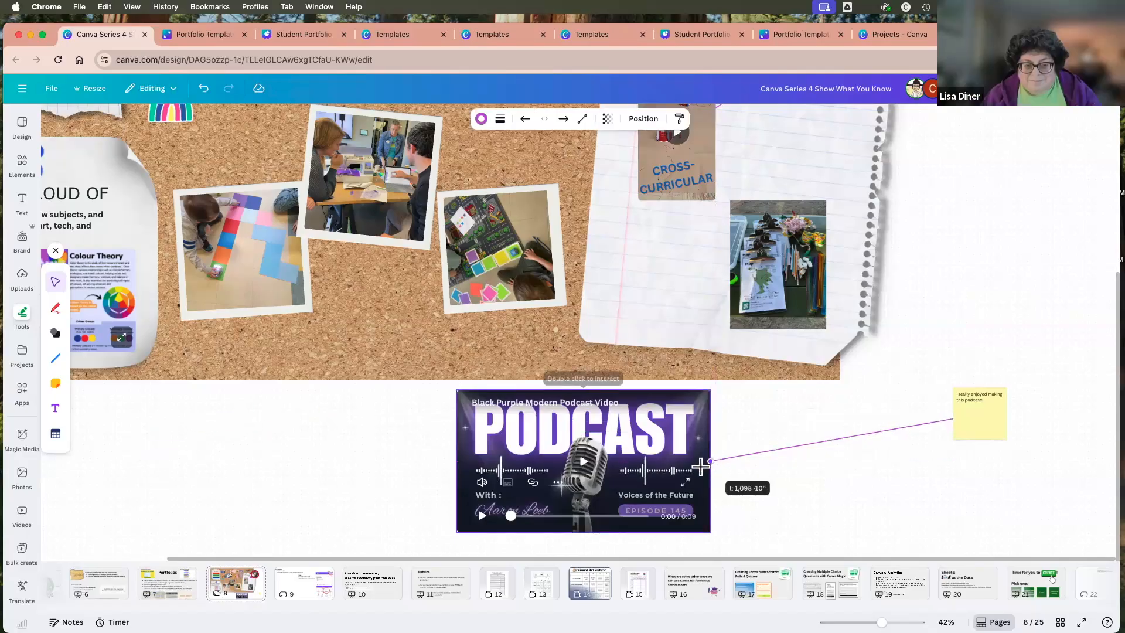
pyautogui.rightClick(704, 466)
pyautogui.click(727, 463)
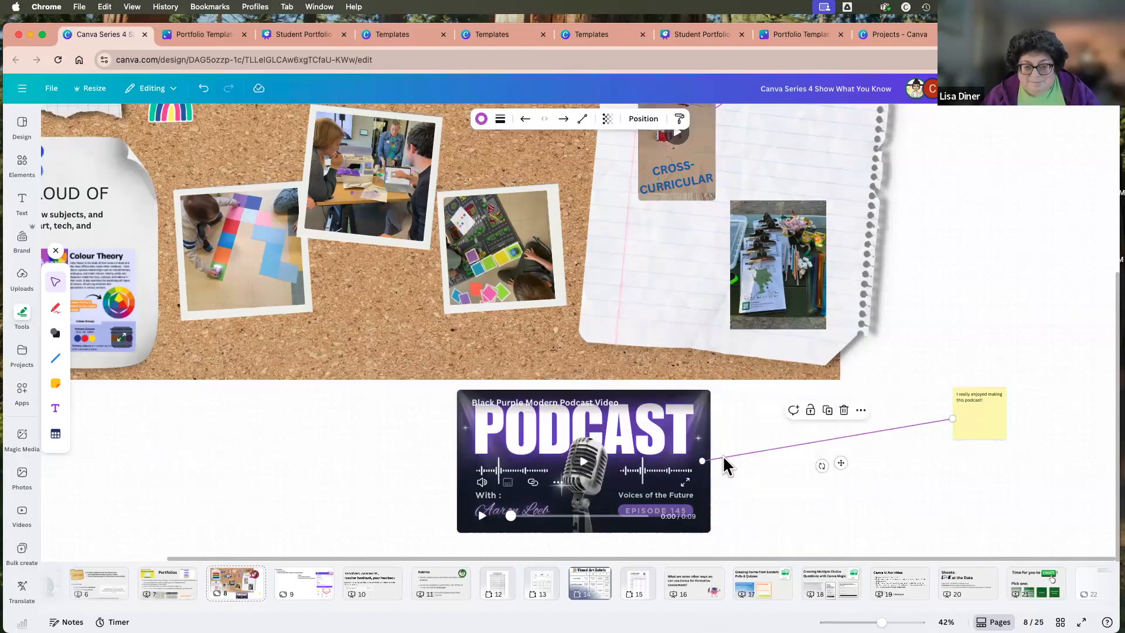
pyautogui.moveTo(703, 461); pyautogui.dragTo(671, 424)
# Reposition the podcast video and its connected yellow sticky note below the corkboard, keeping a wide gap between them.
pyautogui.moveTo(968, 408); pyautogui.dragTo(842, 505)
pyautogui.moveTo(632, 444)
pyautogui.mouseDown()
pyautogui.moveTo(594, 480)
pyautogui.moveTo(617, 455)
pyautogui.mouseUp()
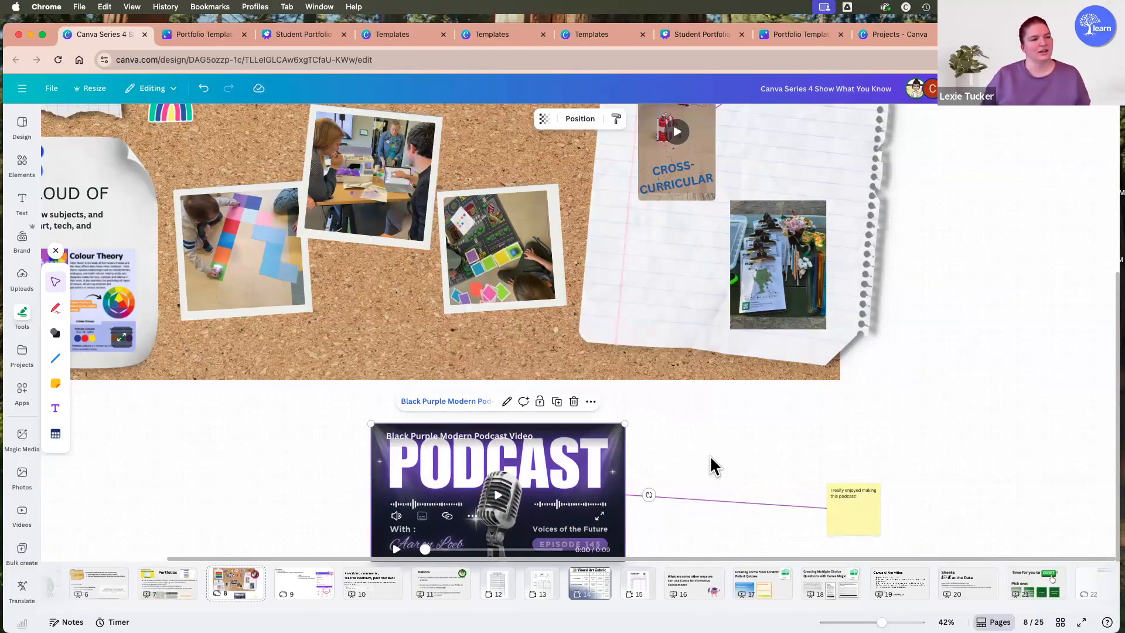
pyautogui.moveTo(834, 496); pyautogui.dragTo(746, 443)
pyautogui.click(694, 490)
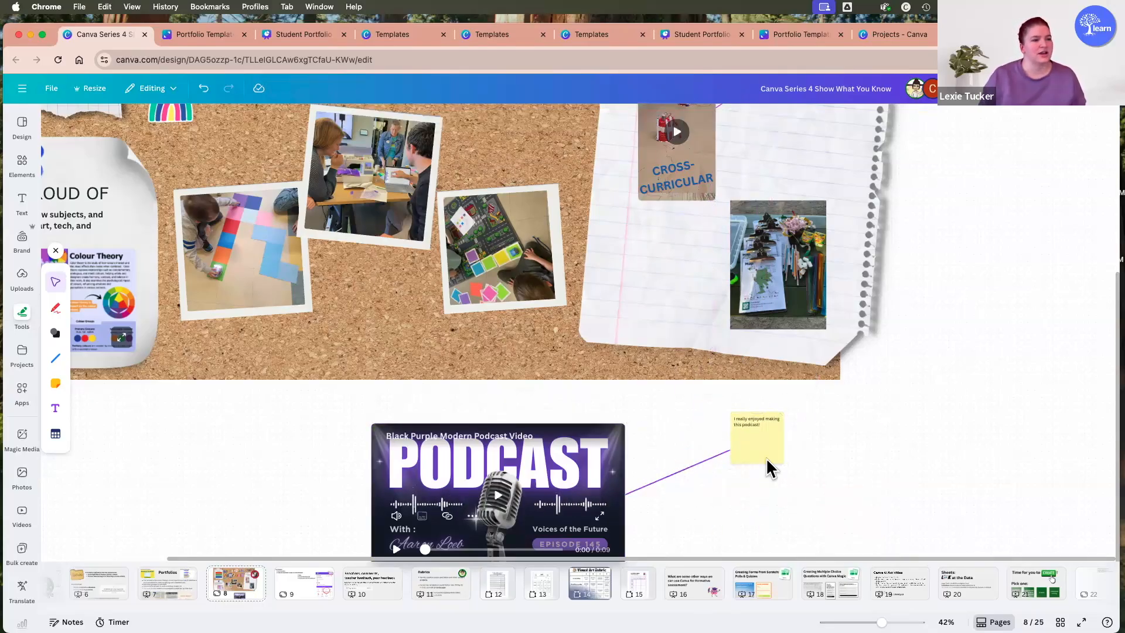
pyautogui.moveTo(768, 452); pyautogui.dragTo(893, 482)
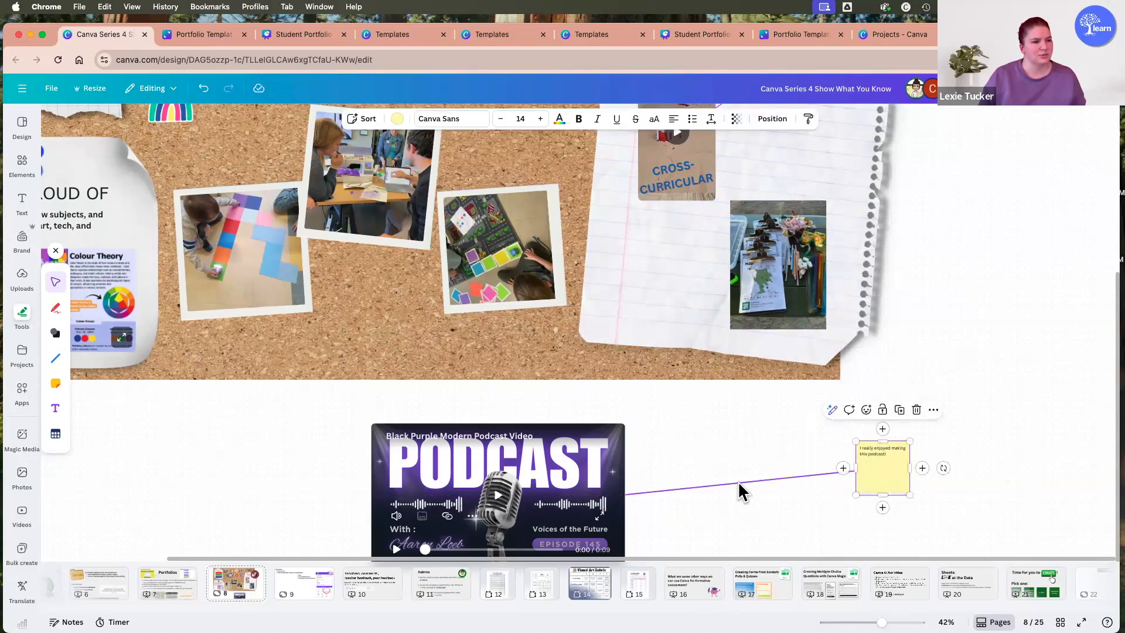
# Add the text label "Add te" to the line connecting the podcast video and the yellow sticky note.
pyautogui.click(737, 484)
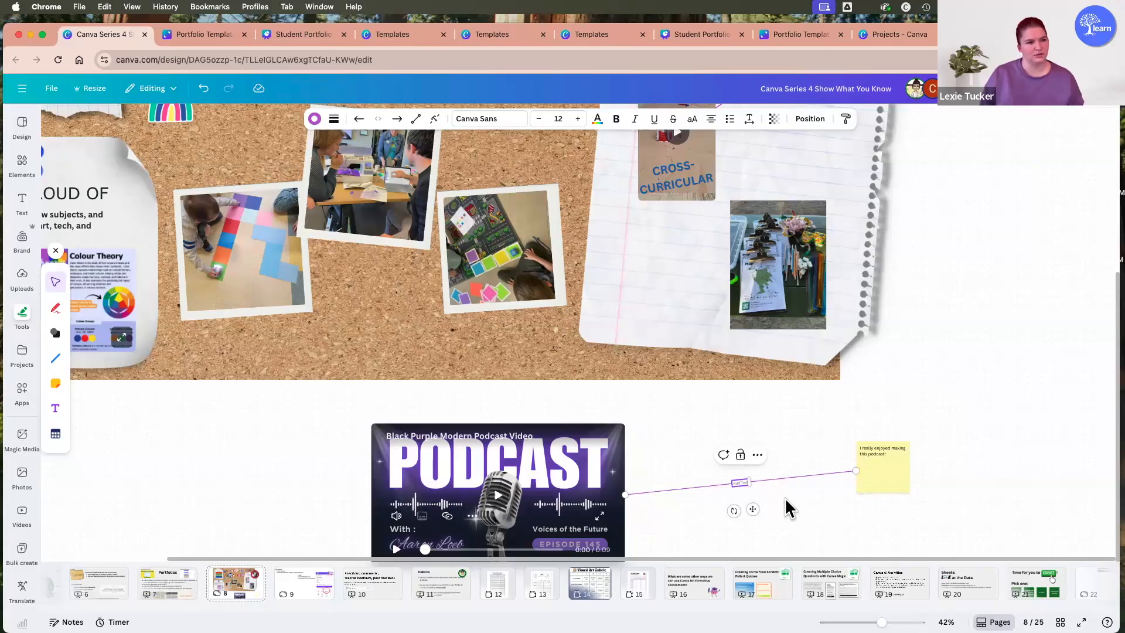
pyautogui.write('Adds')
pyautogui.press('super+alt+i')
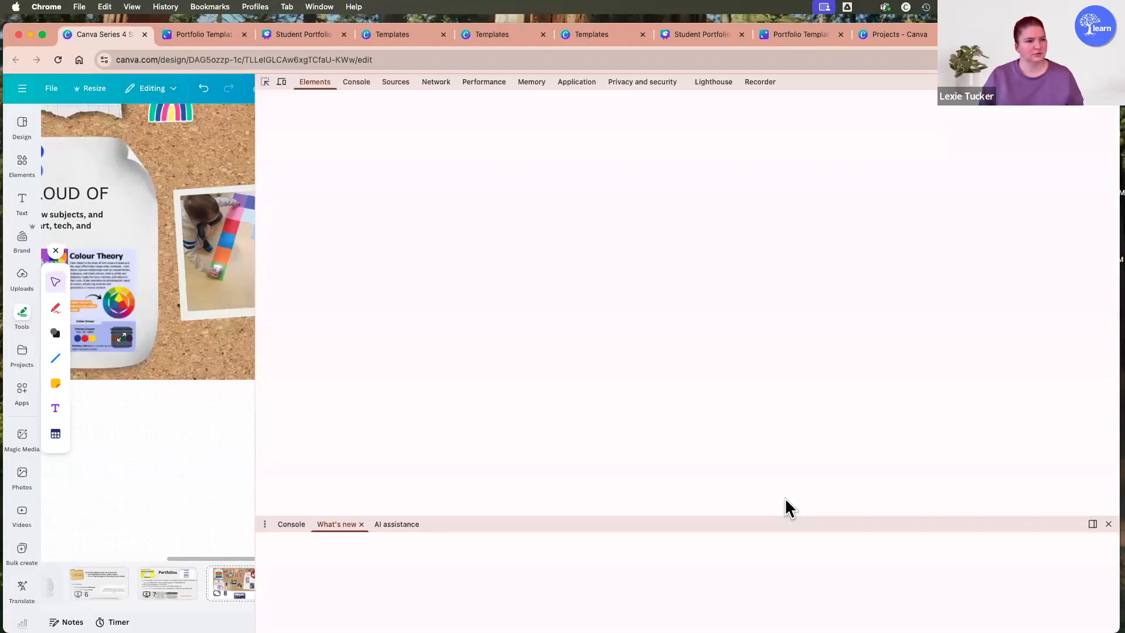
pyautogui.press('super+alt+i')
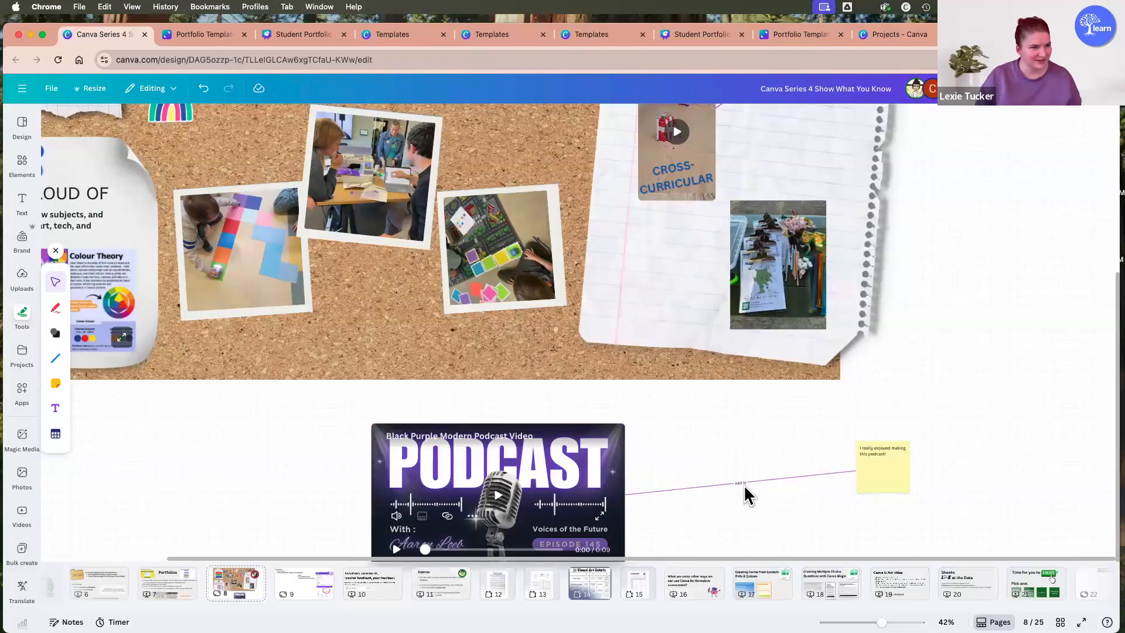
pyautogui.scroll(5, 744, 473)
pyautogui.click(747, 475)
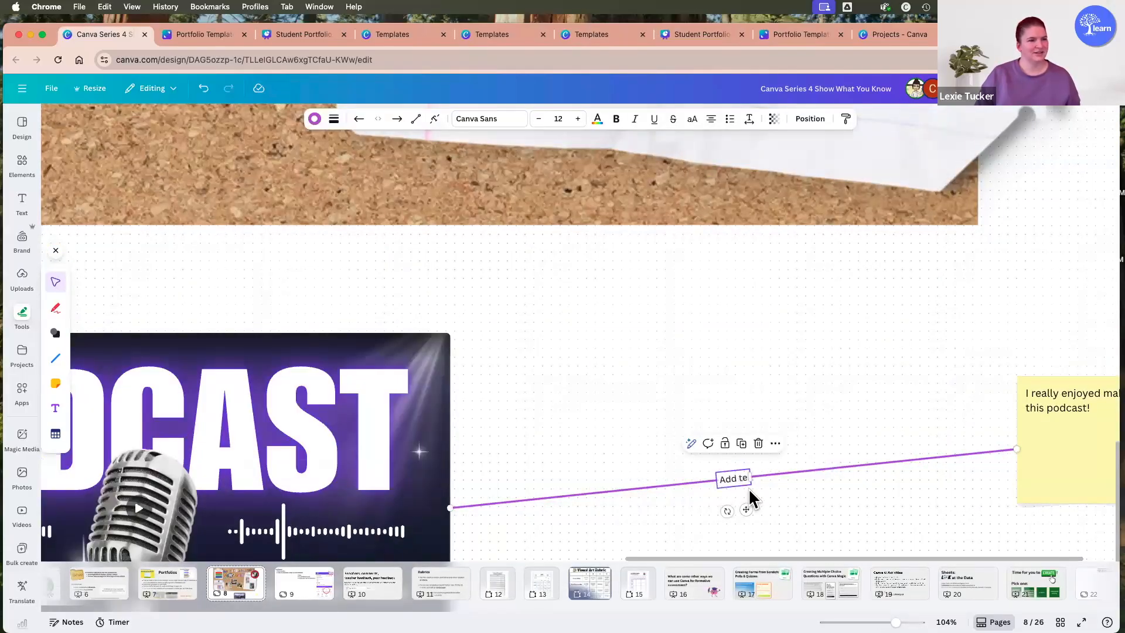
pyautogui.click(833, 488)
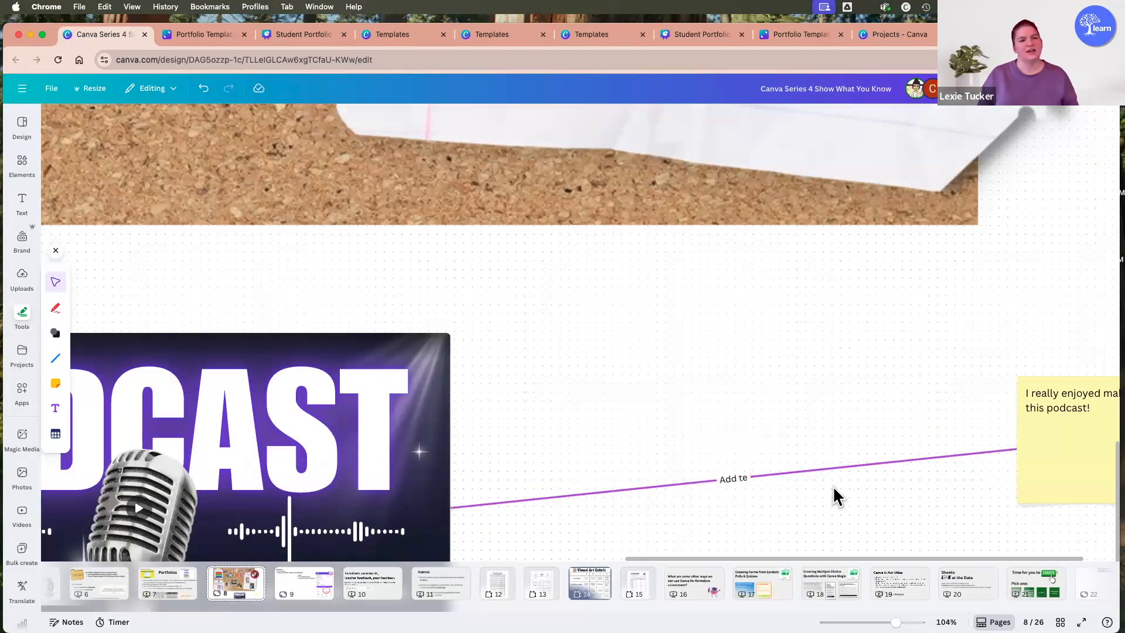
pyautogui.scroll(-10, 740, 476)
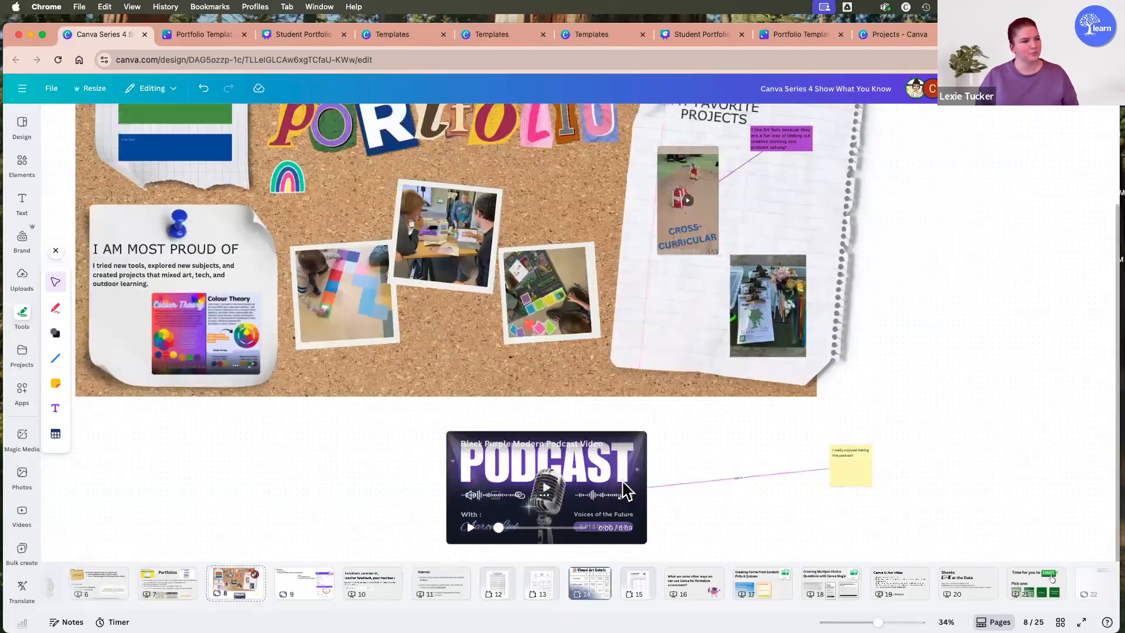
# Move the podcast video and its connected yellow sticky note up to overlap the lower edge of the corkboard.
pyautogui.click(567, 427)
pyautogui.moveTo(567, 428); pyautogui.dragTo(520, 430)
pyautogui.moveTo(825, 470); pyautogui.dragTo(729, 394)
pyautogui.moveTo(549, 441); pyautogui.dragTo(573, 467)
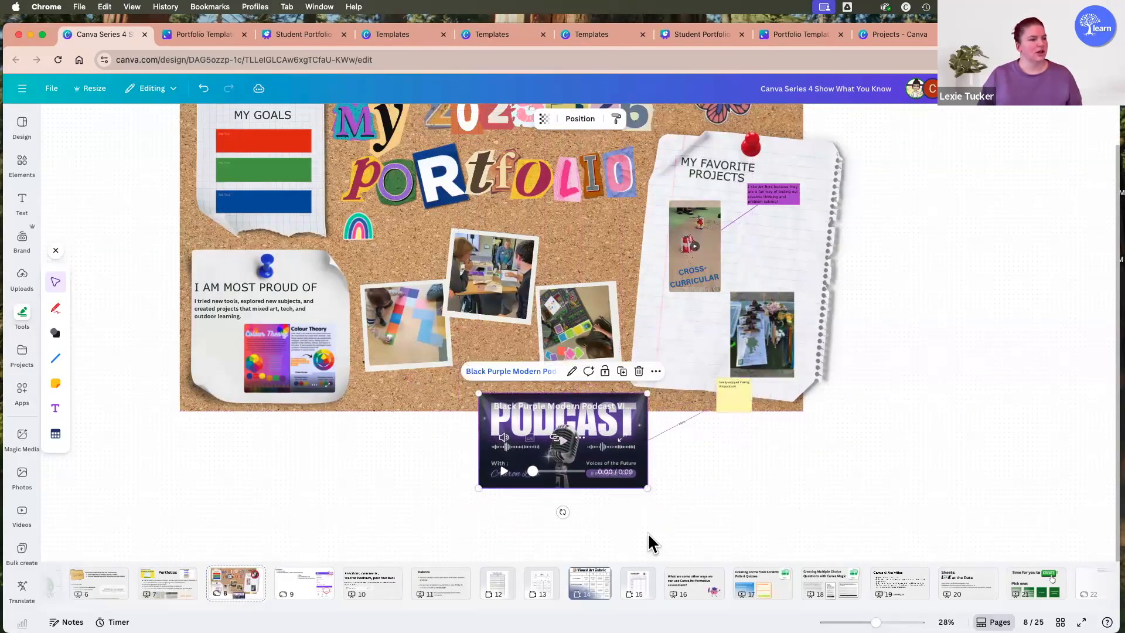
# Examine the size of the whiteboard canvas around the portfolio corkboard and inspect the board's goals, proud-of and photo sections.
pyautogui.moveTo(376, 609); pyautogui.dragTo(288, 608)
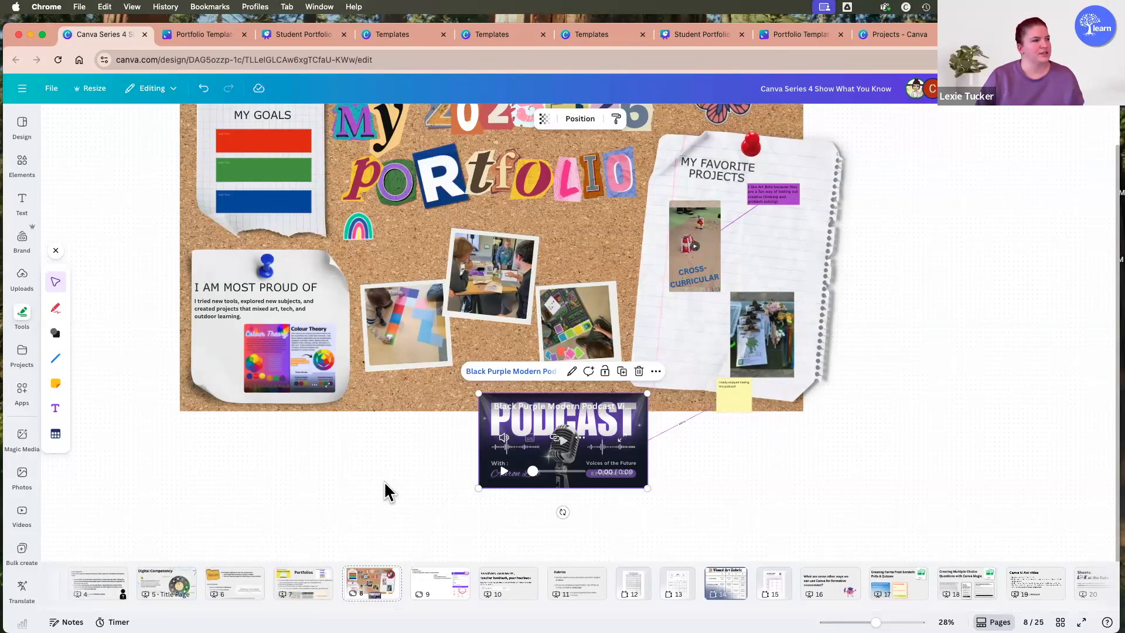
pyautogui.scroll(3, 384, 486)
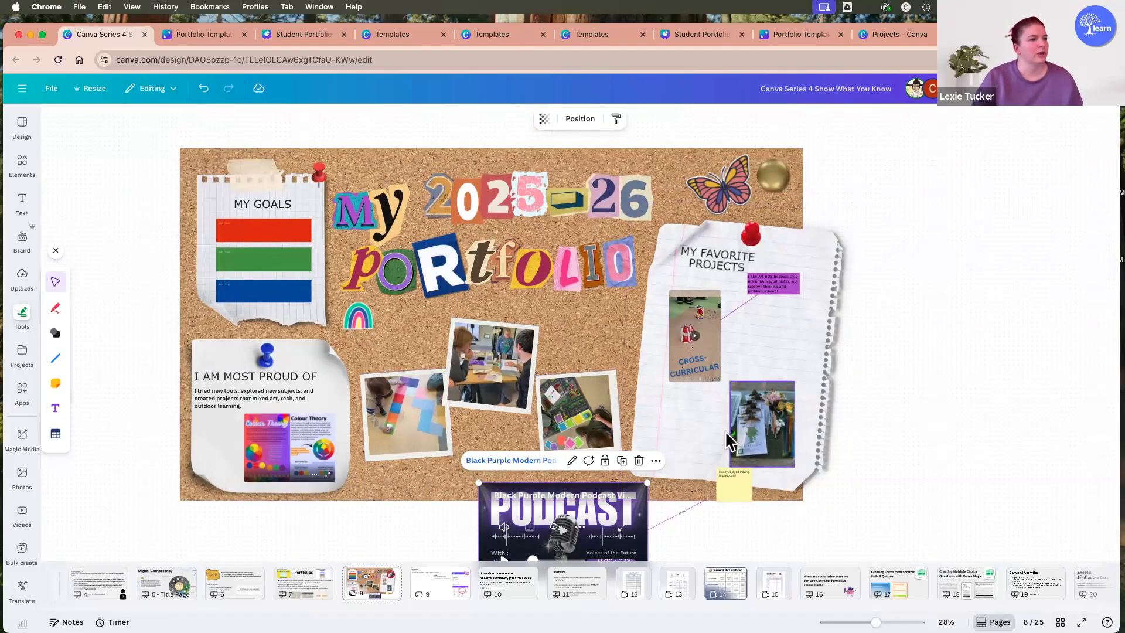
pyautogui.scroll(-1, 669, 183)
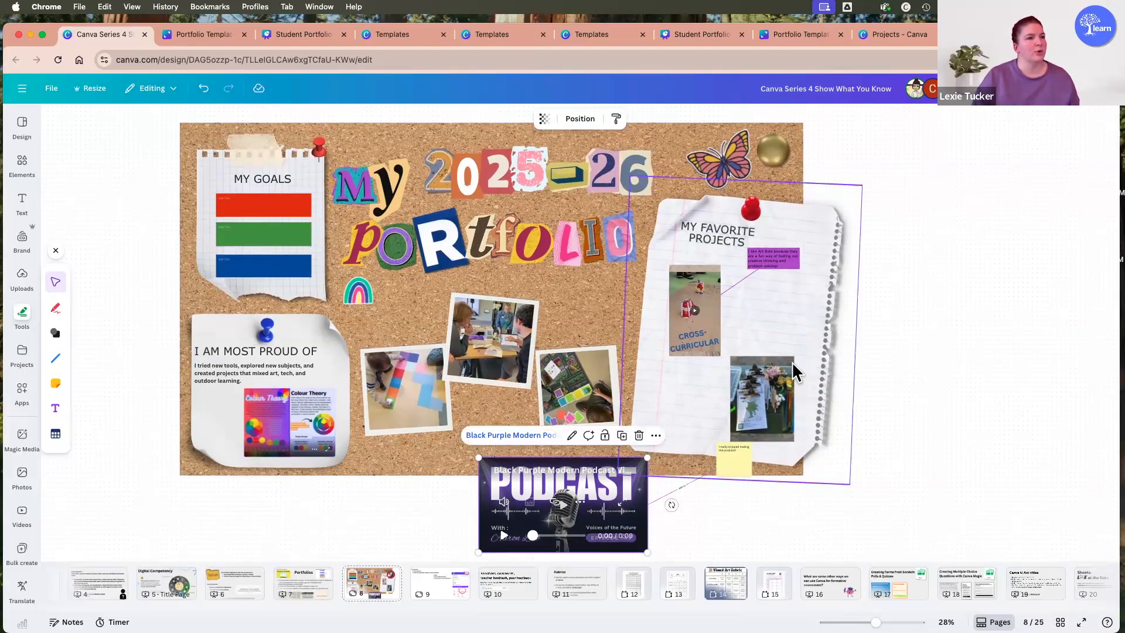
pyautogui.scroll(-2, 791, 361)
pyautogui.scroll(-10, 788, 359)
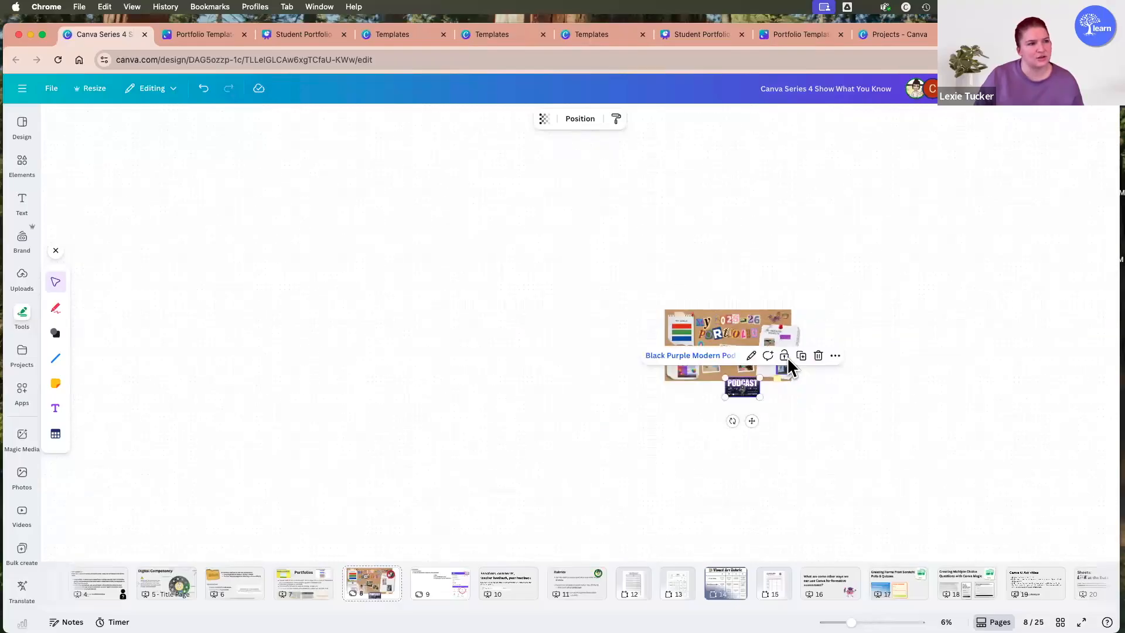
pyautogui.scroll(-3, 786, 357)
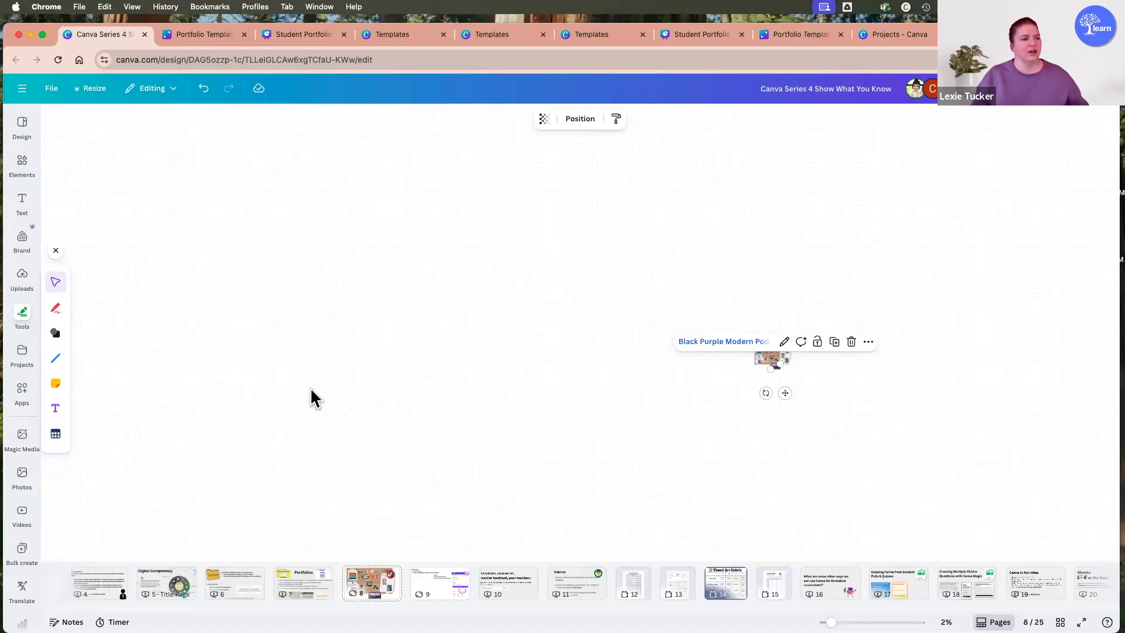
pyautogui.hscroll(2, 580, 583)
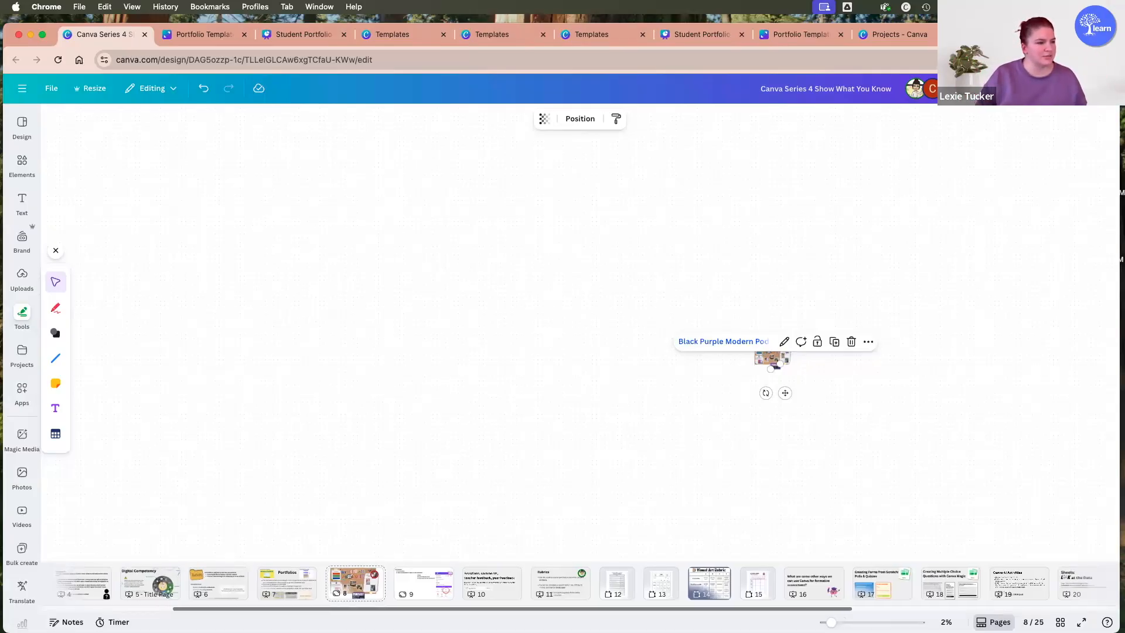
pyautogui.scroll(1, 761, 363)
pyautogui.scroll(10, 754, 342)
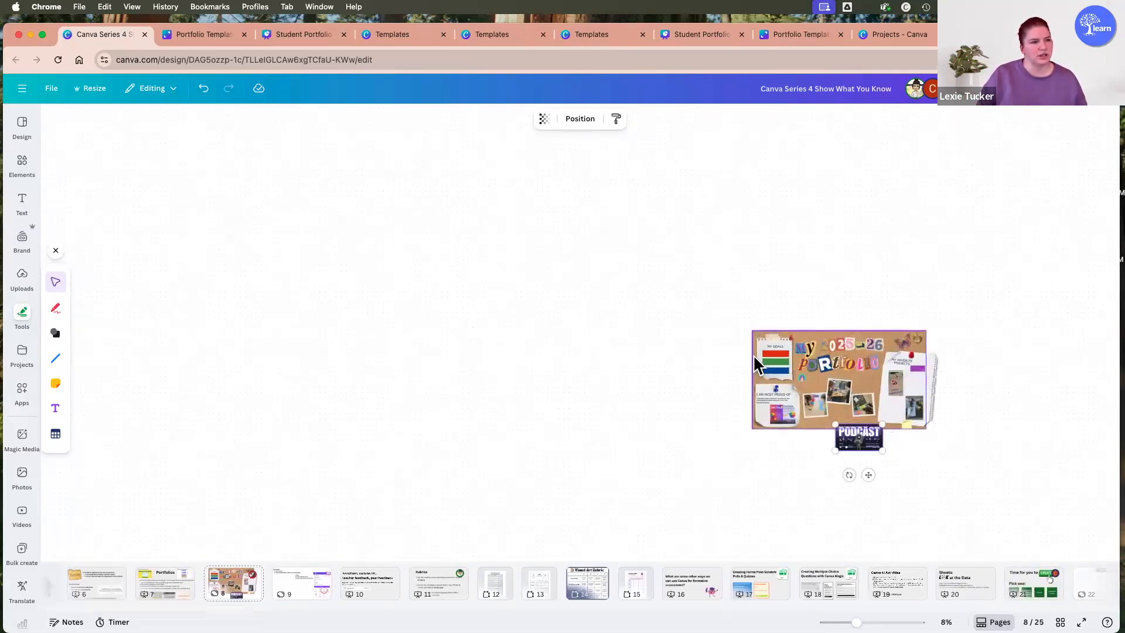
pyautogui.scroll(5, 810, 290)
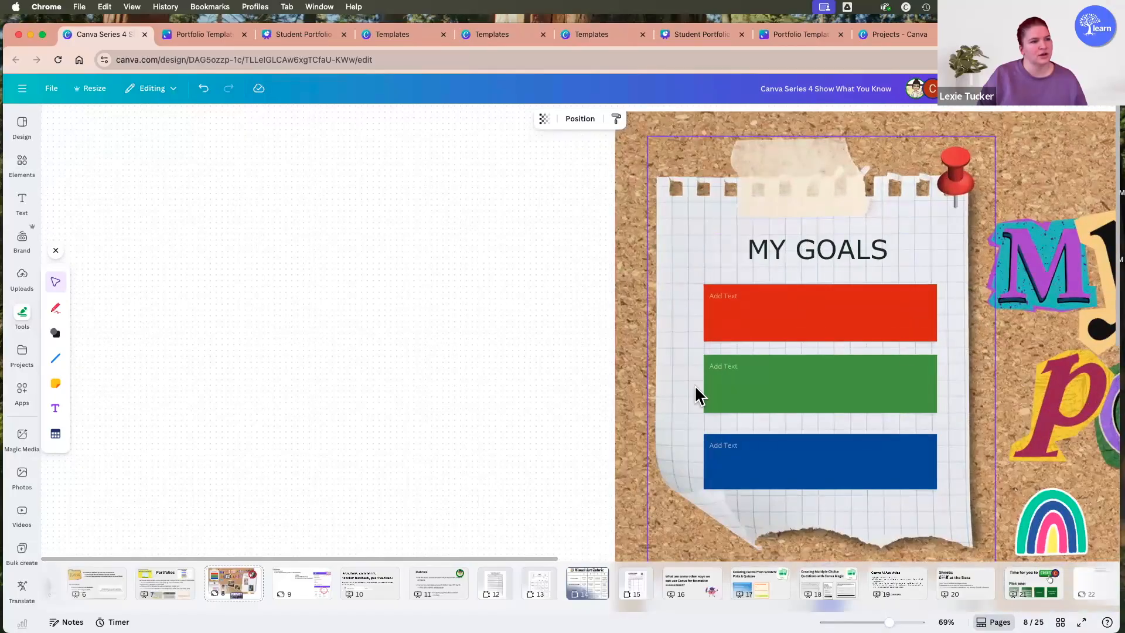
pyautogui.scroll(-6, 786, 319)
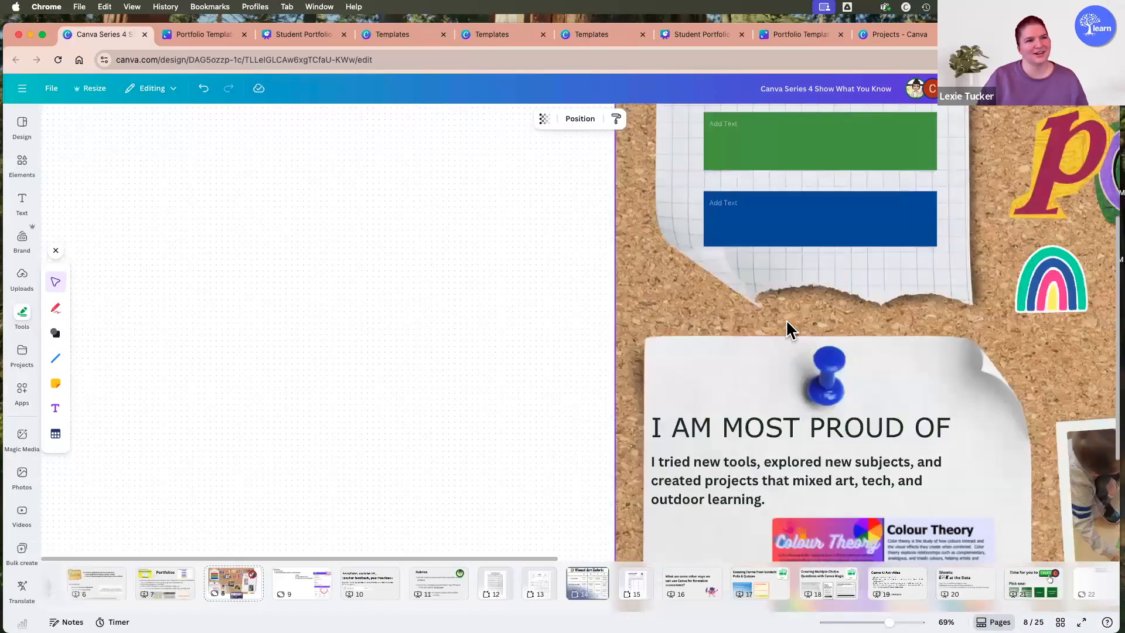
pyautogui.scroll(-1, 778, 314)
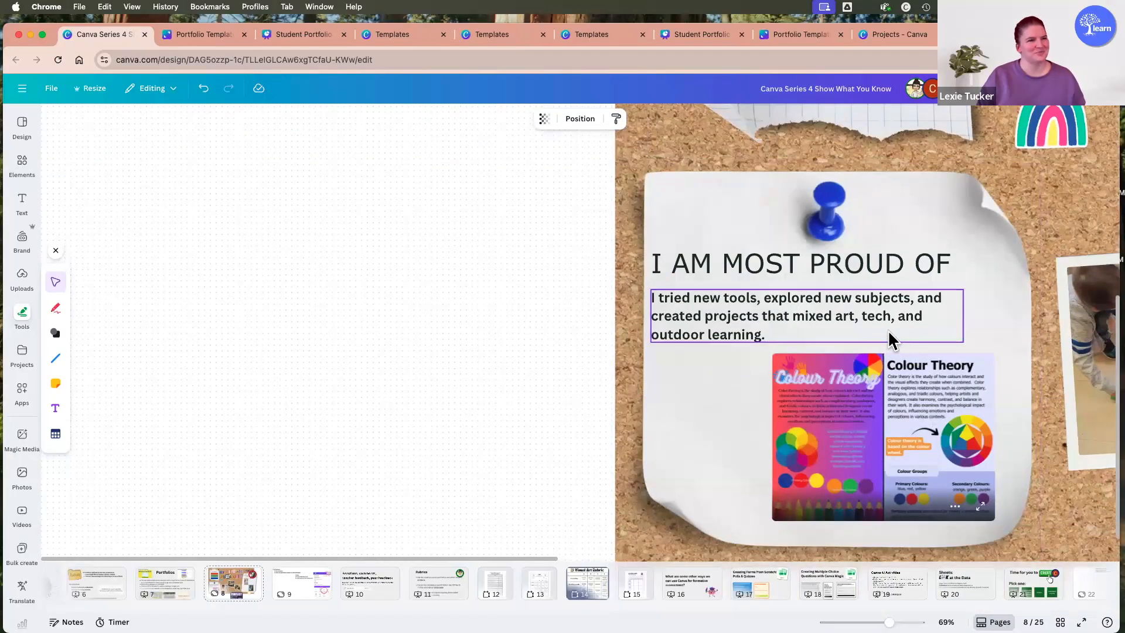
pyautogui.moveTo(519, 557); pyautogui.dragTo(841, 560)
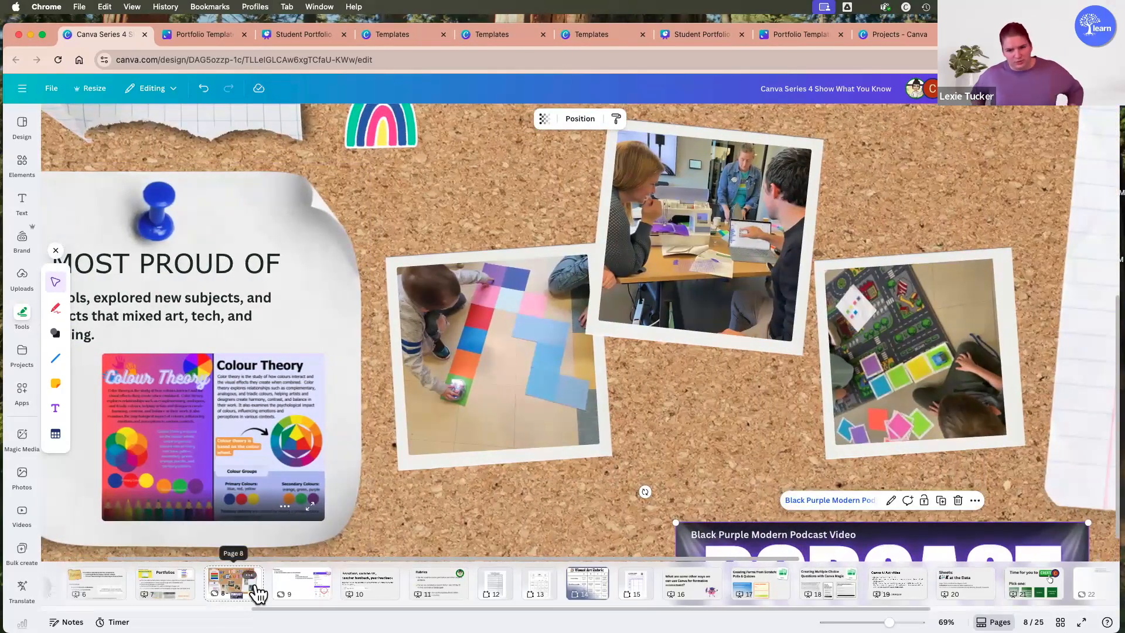
# Go to page 9 and review the "Let's Practice!" instructions and share-design illustration on the whiteboard.
pyautogui.click(308, 586)
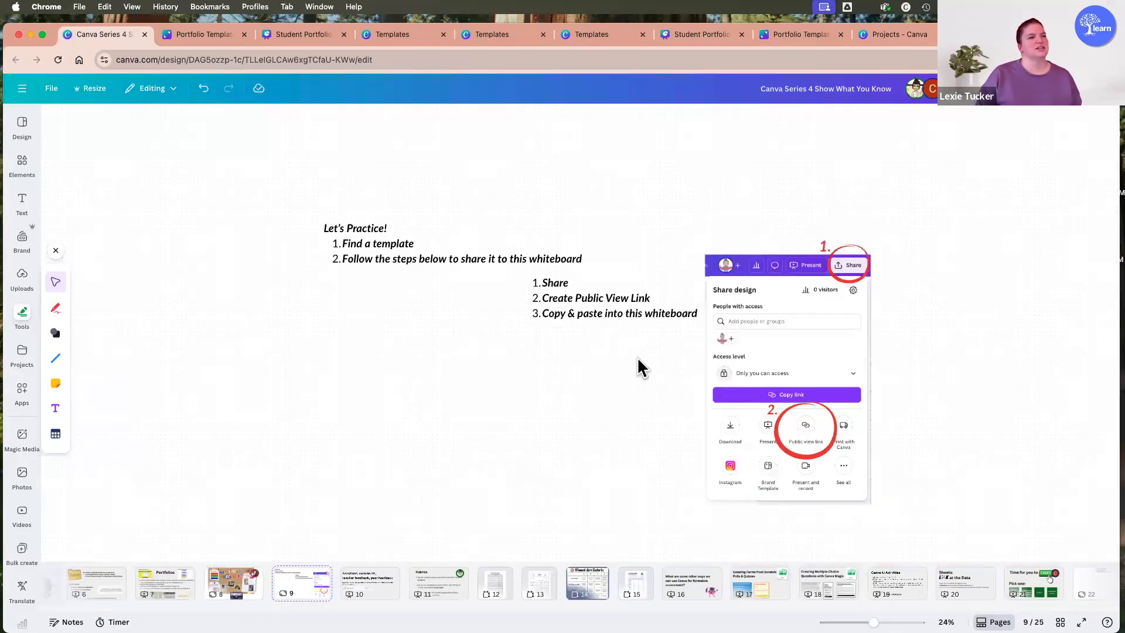
pyautogui.scroll(-5, 501, 280)
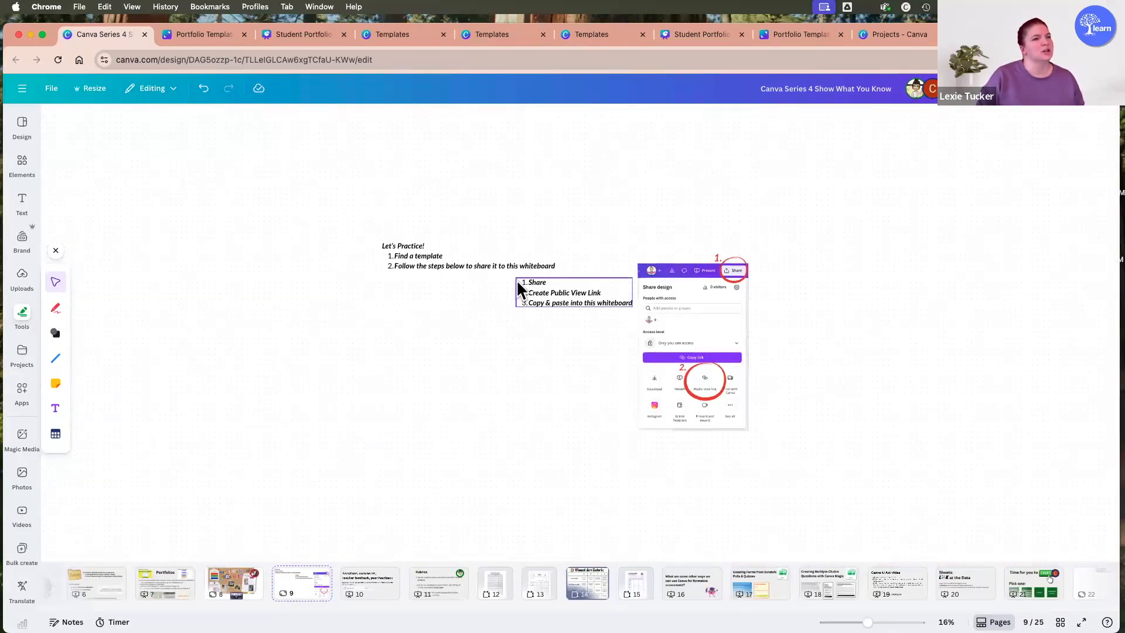
pyautogui.scroll(1, 512, 283)
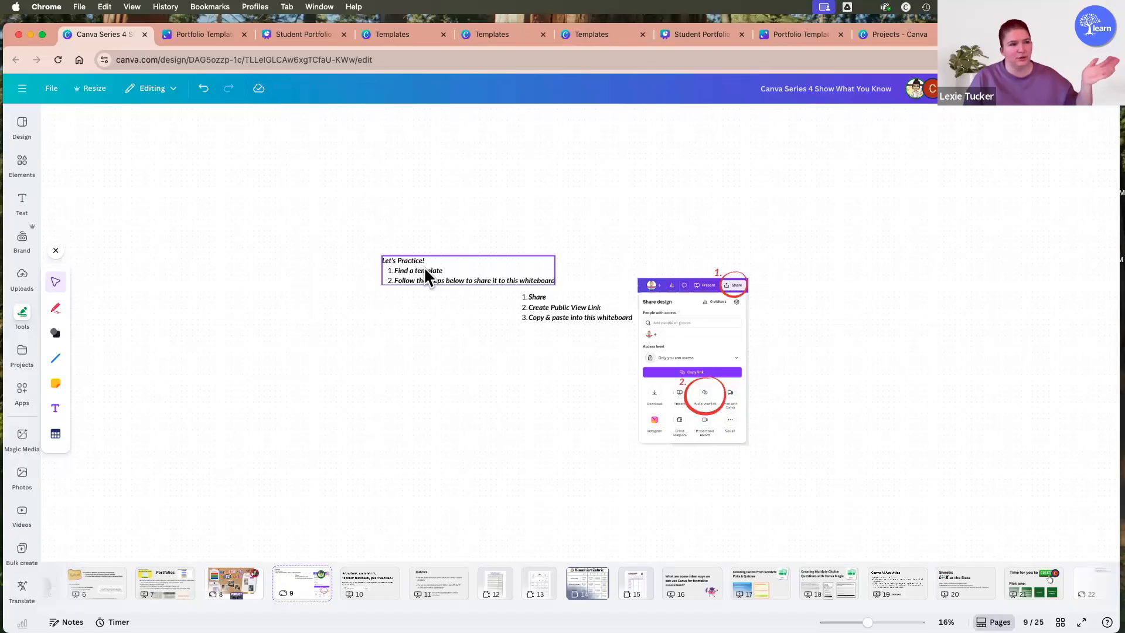
pyautogui.scroll(5, 420, 279)
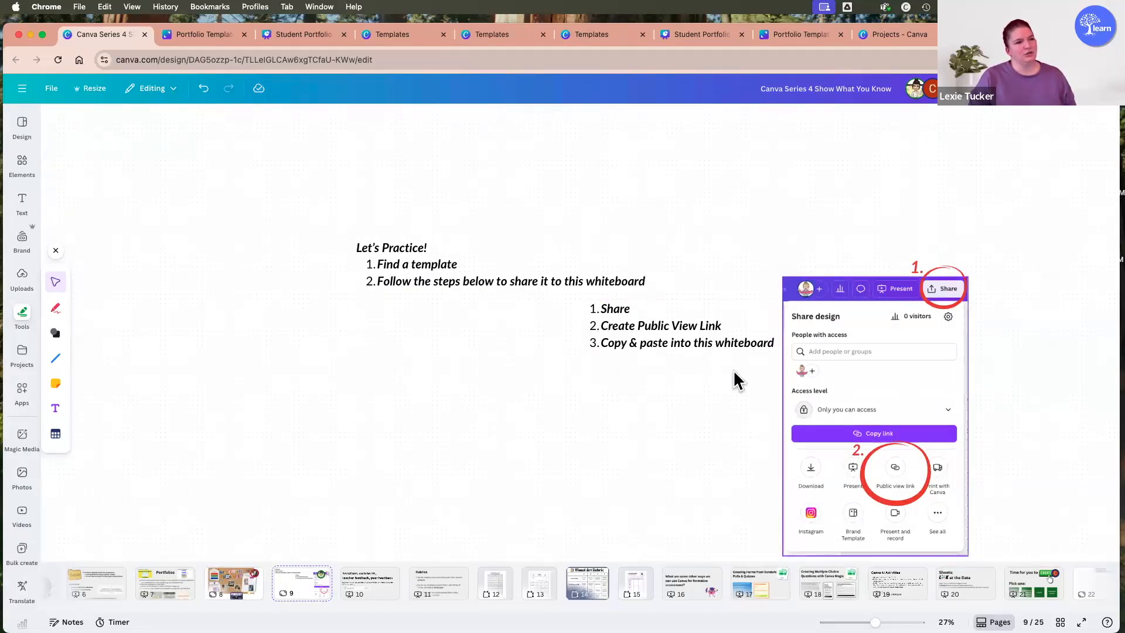
pyautogui.scroll(-5, 599, 431)
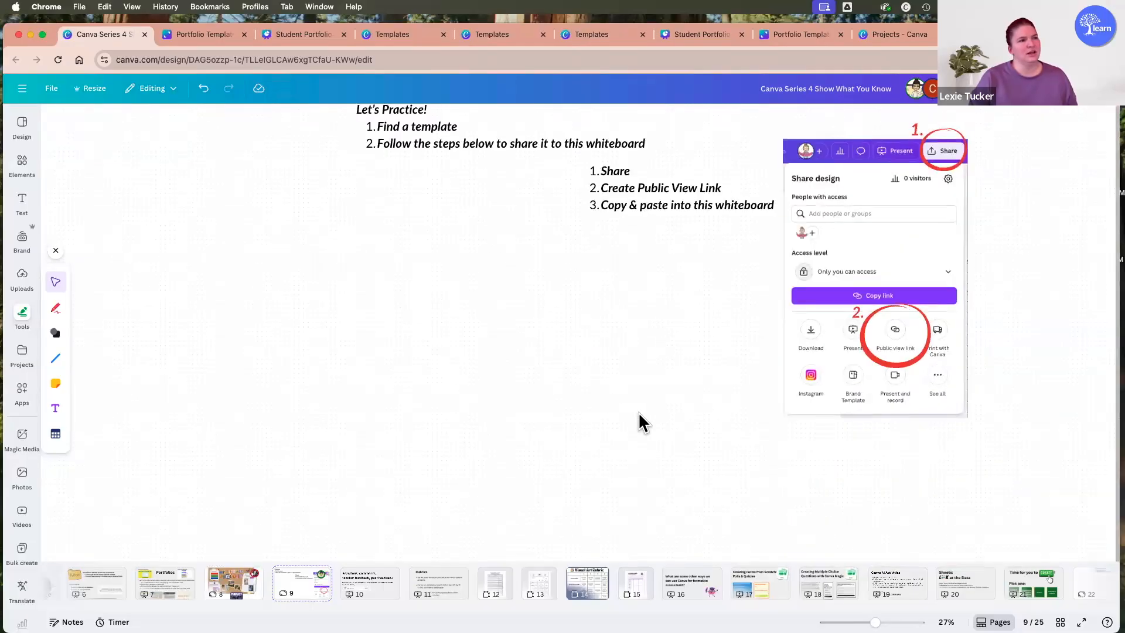
pyautogui.scroll(3, 641, 422)
pyautogui.scroll(-5, 772, 473)
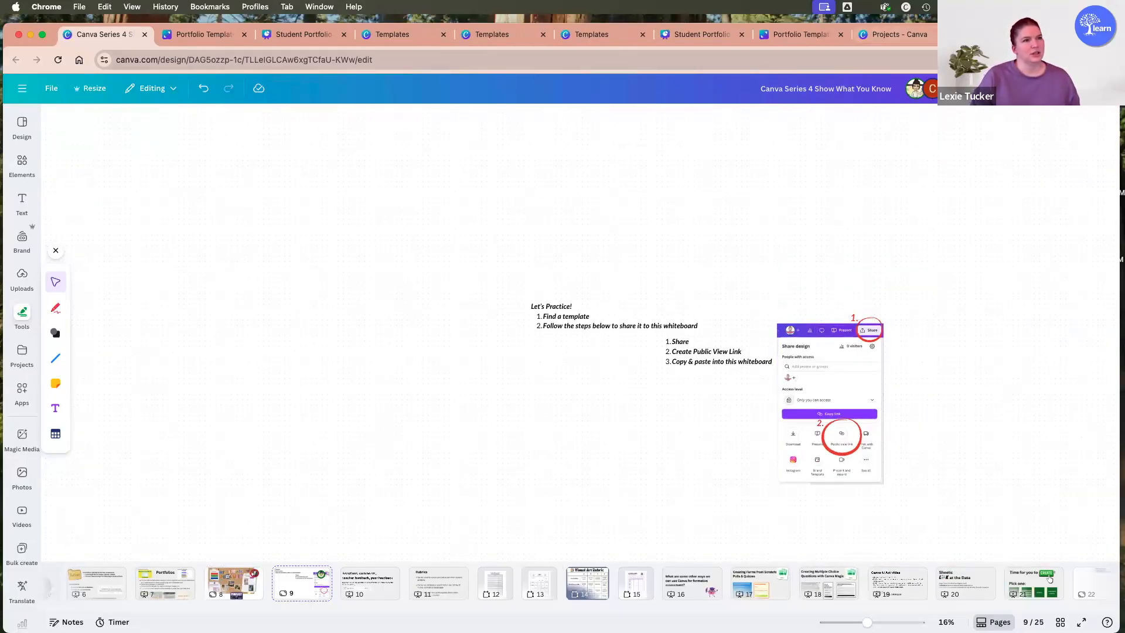
# Open Canva's template library at canva.com/templates in a new browser tab and search it for "student portfolio".
pyautogui.press('super+t')
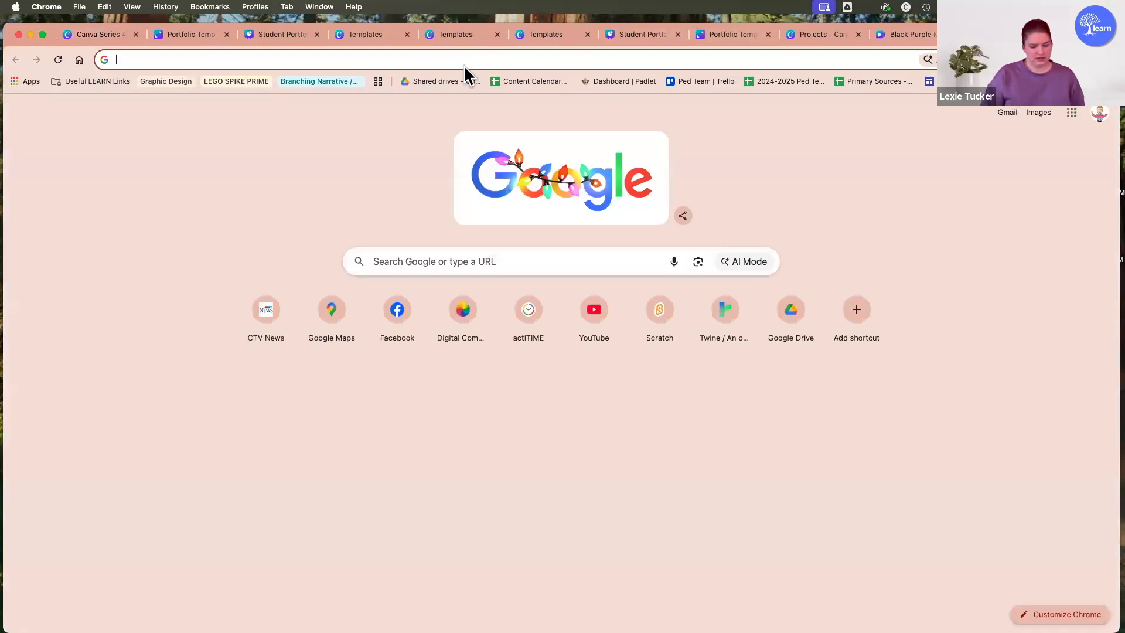
pyautogui.write('canva.com/templates')
pyautogui.press('Return')
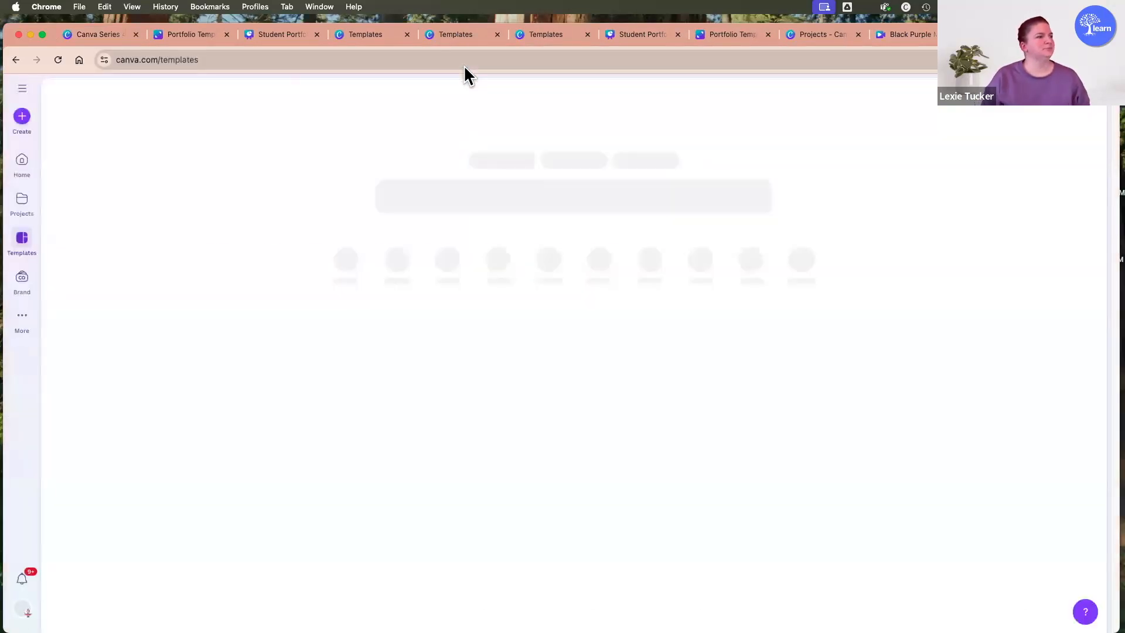
pyautogui.click(469, 201)
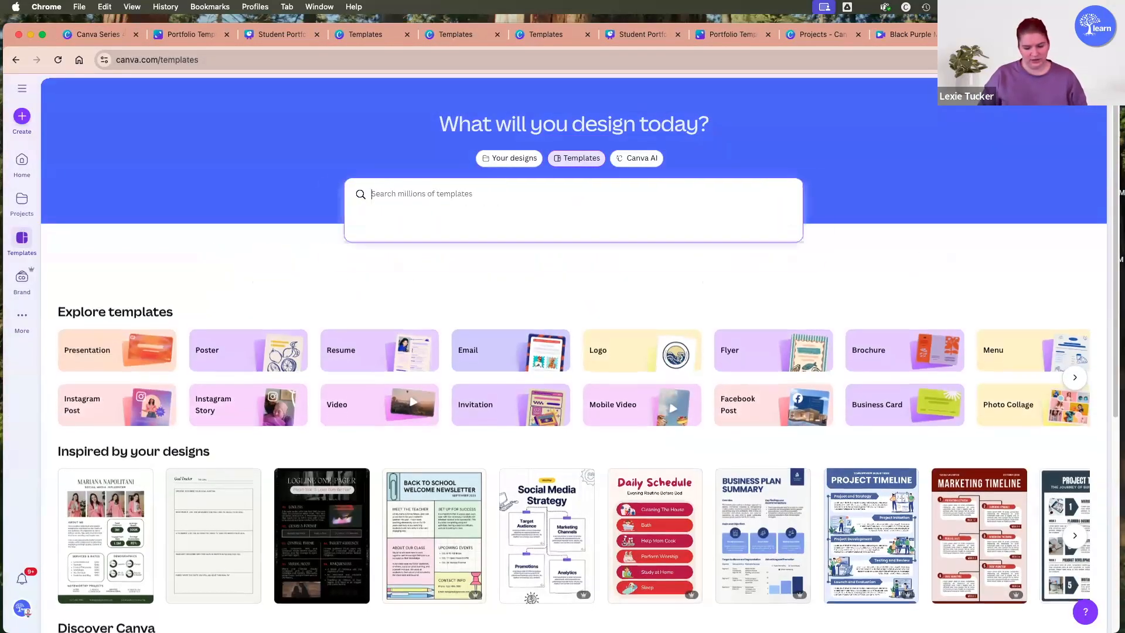
pyautogui.write('student port')
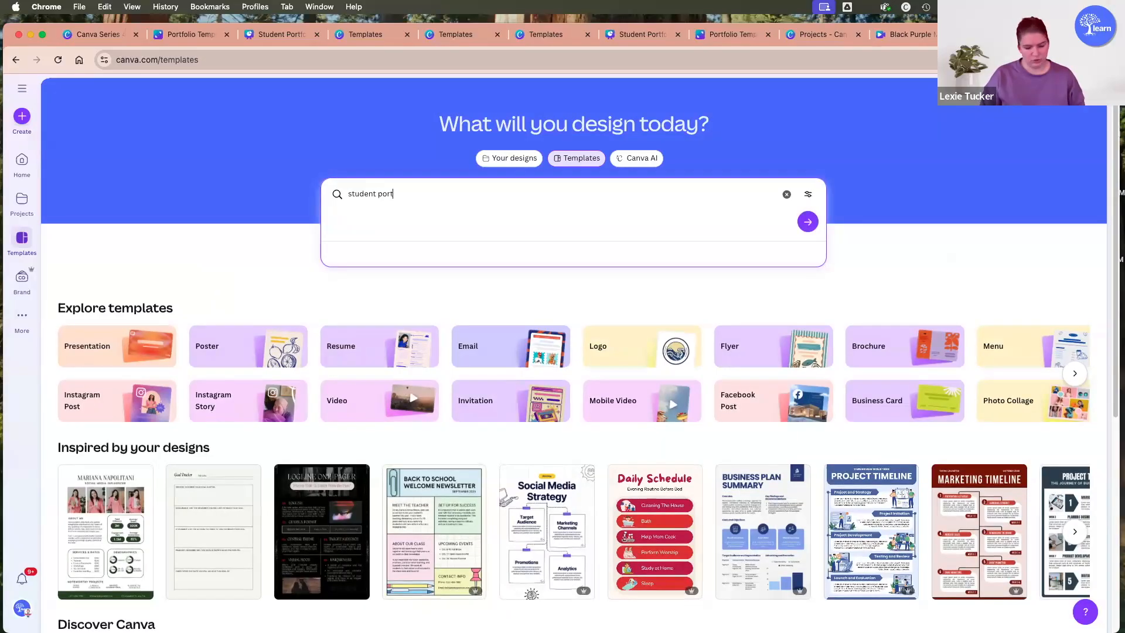
pyautogui.write('folio')
pyautogui.press('Return')
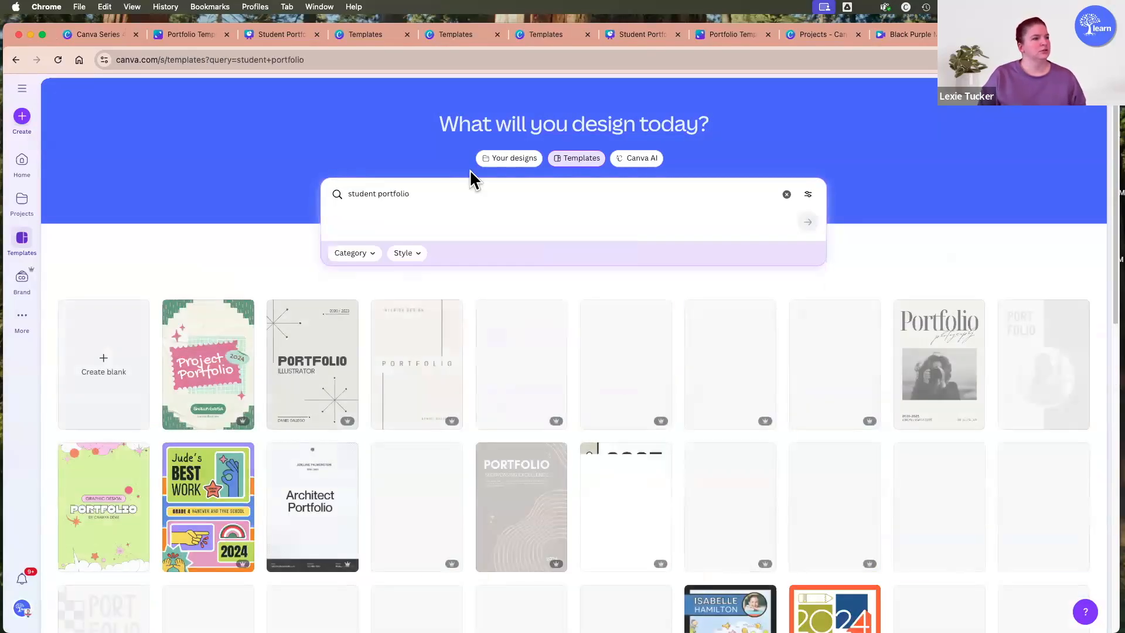
# Create a design from the Pink Yellow Purple Playful Whimsical Creative Student Portfolio template and copy a public view link to it.
pyautogui.click(746, 343)
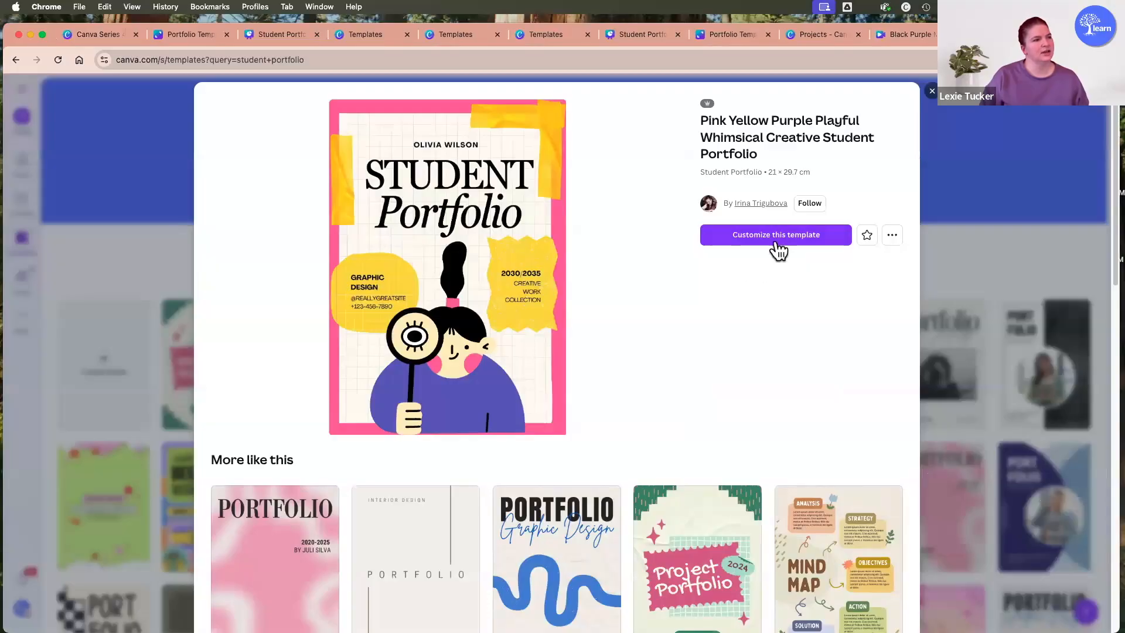
pyautogui.click(774, 234)
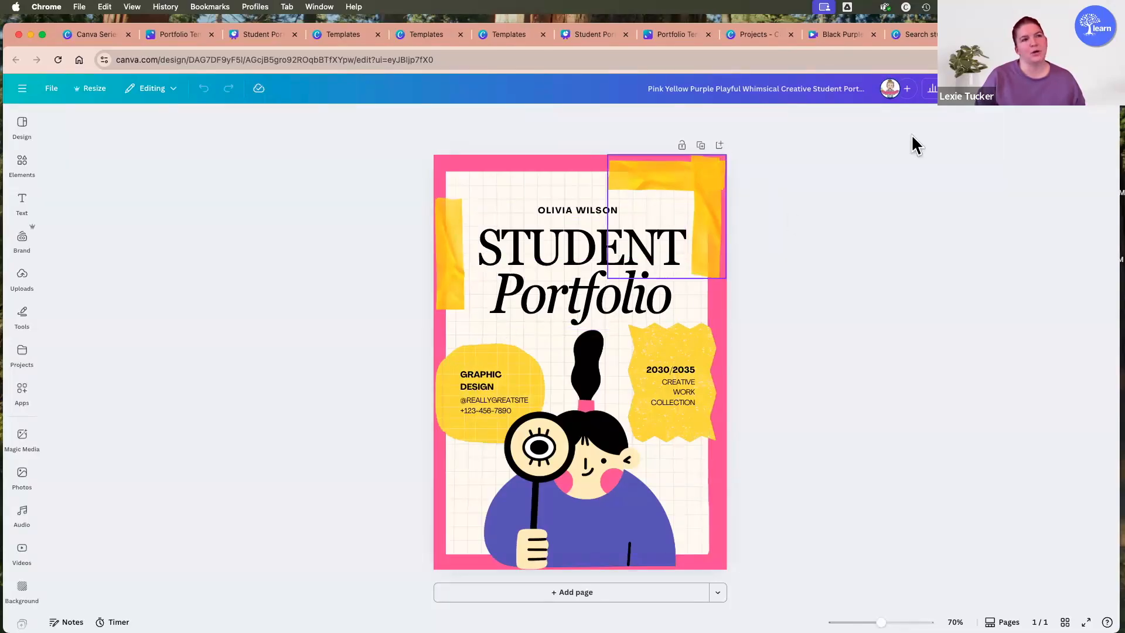
pyautogui.click(1098, 94)
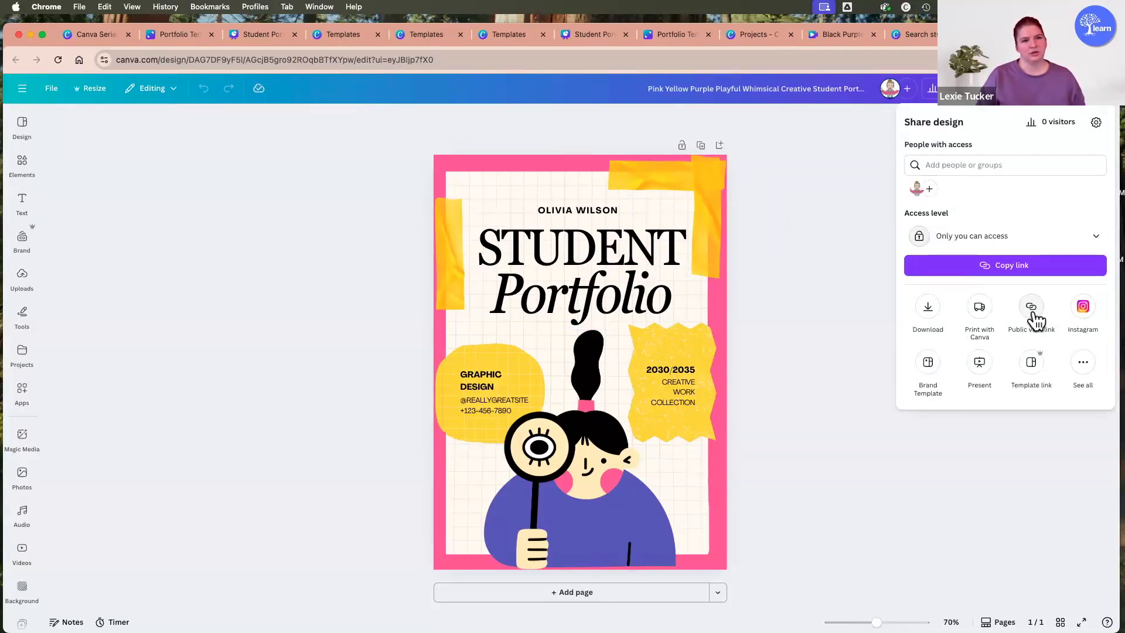
pyautogui.click(1034, 309)
pyautogui.click(1037, 327)
pyautogui.click(1093, 337)
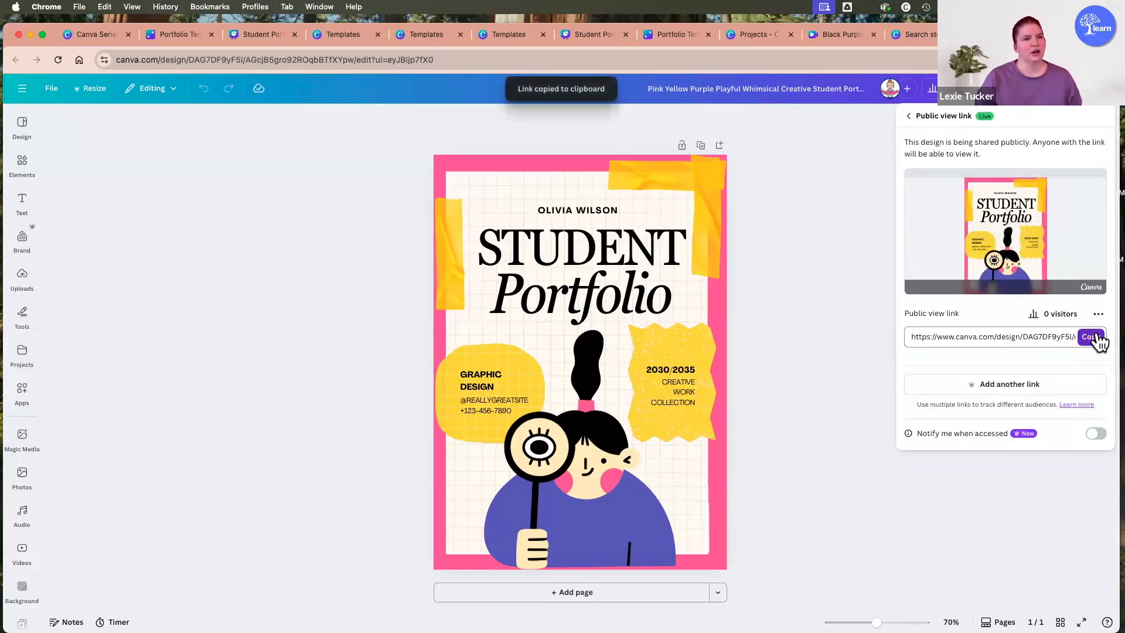
# Embed the copied portfolio link on the practice whiteboard, place it below and left of the instructions, and enlarge it to about three times its width.
pyautogui.click(85, 35)
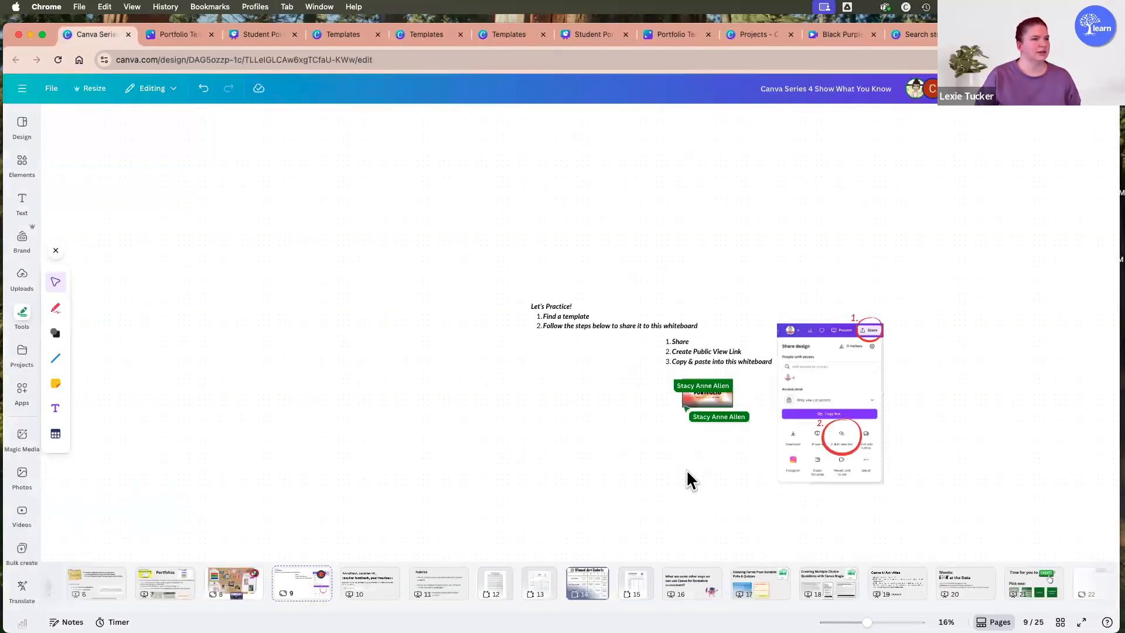
pyautogui.press('super+v')
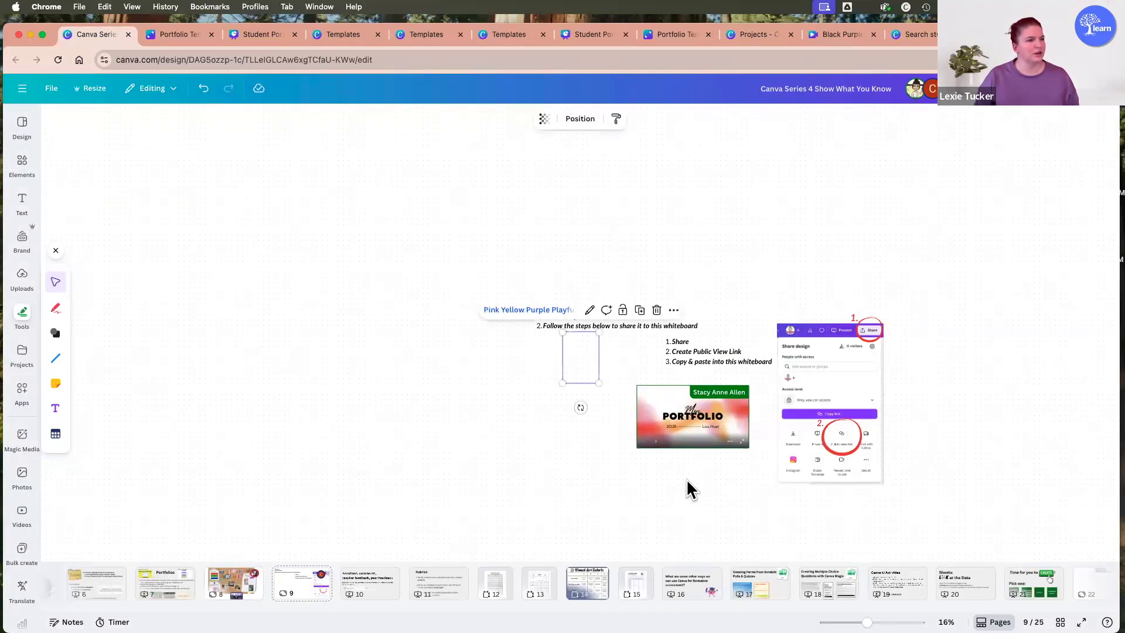
pyautogui.moveTo(589, 353); pyautogui.dragTo(430, 410)
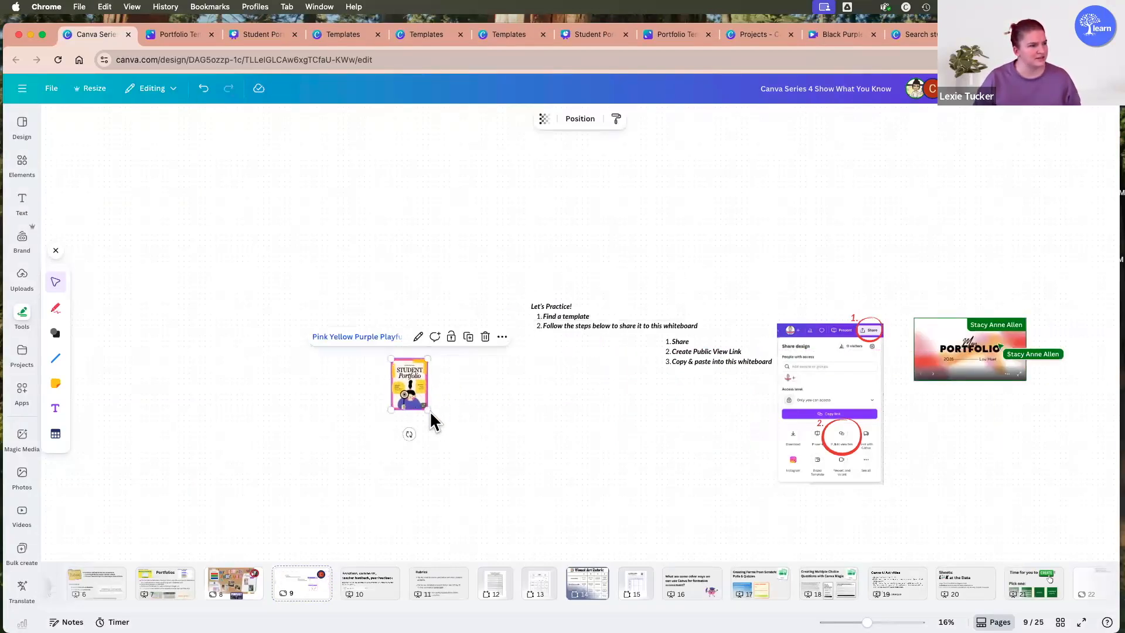
pyautogui.moveTo(495, 497); pyautogui.dragTo(508, 508)
pyautogui.click(695, 446)
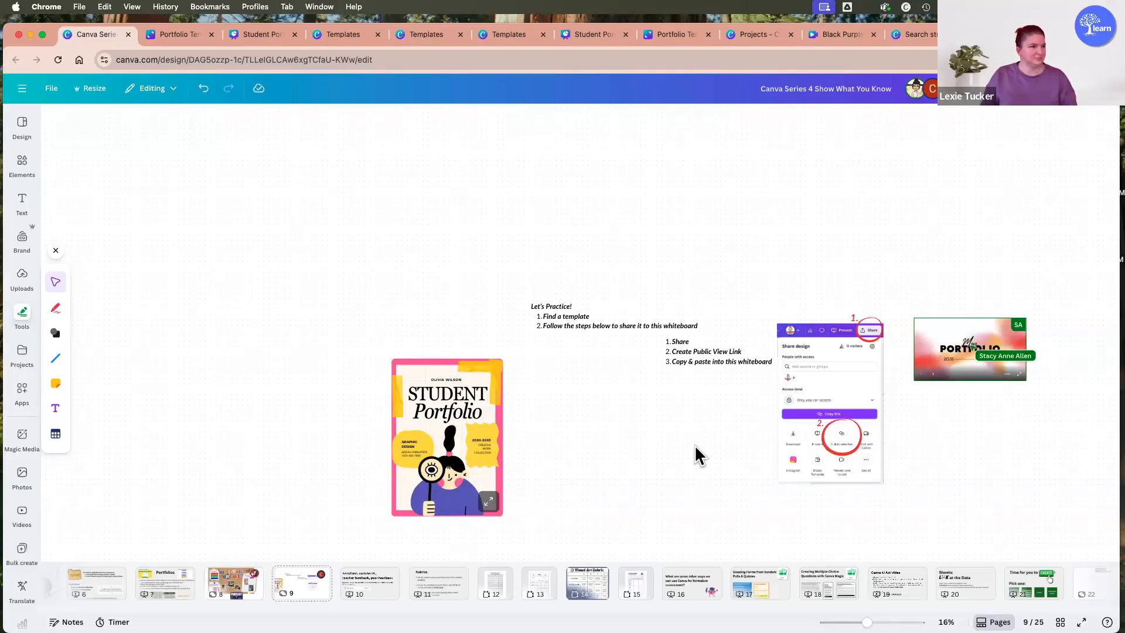
# Return to the whiteboard and shift the embedded Student Portfolio slightly down and to the left.
pyautogui.click(459, 420)
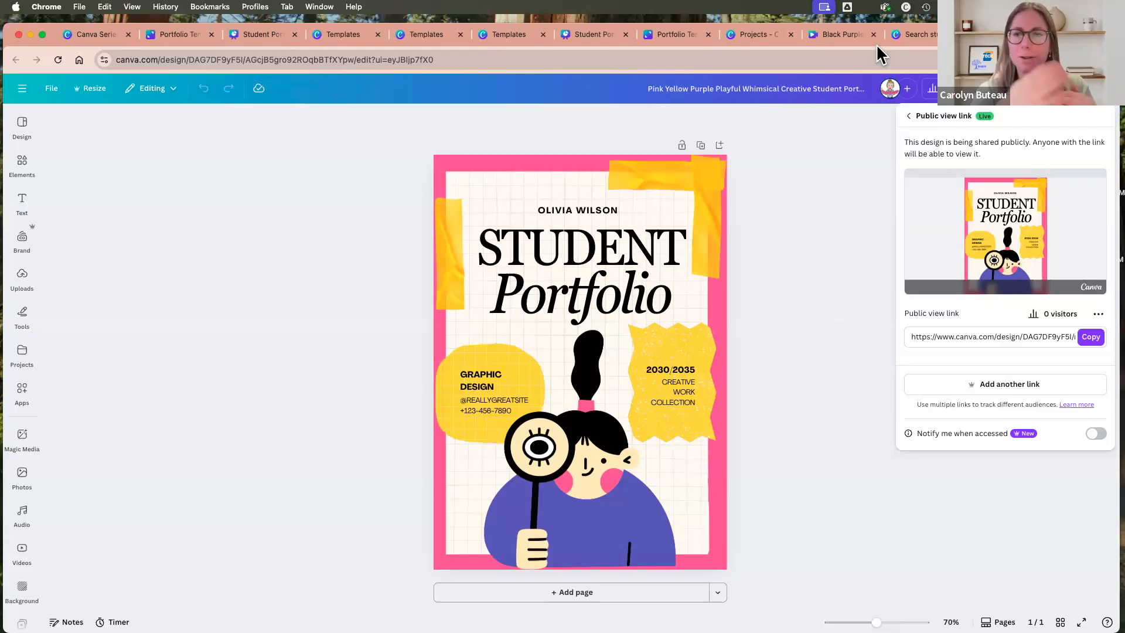
pyautogui.click(104, 36)
pyautogui.scroll(-1, 853, 413)
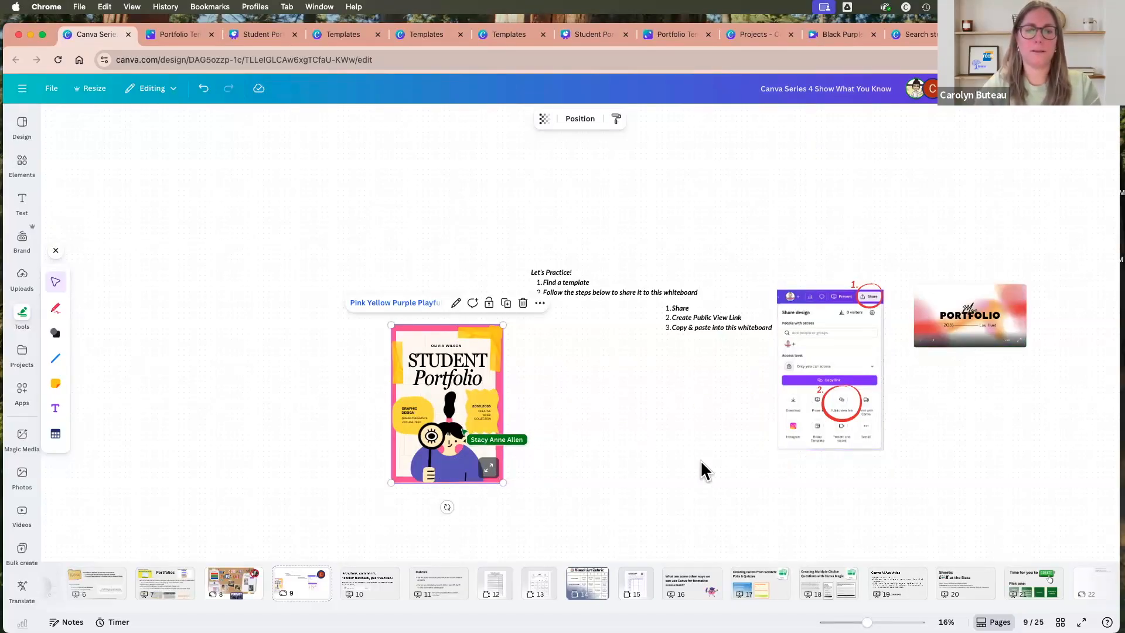
pyautogui.scroll(-1, 760, 452)
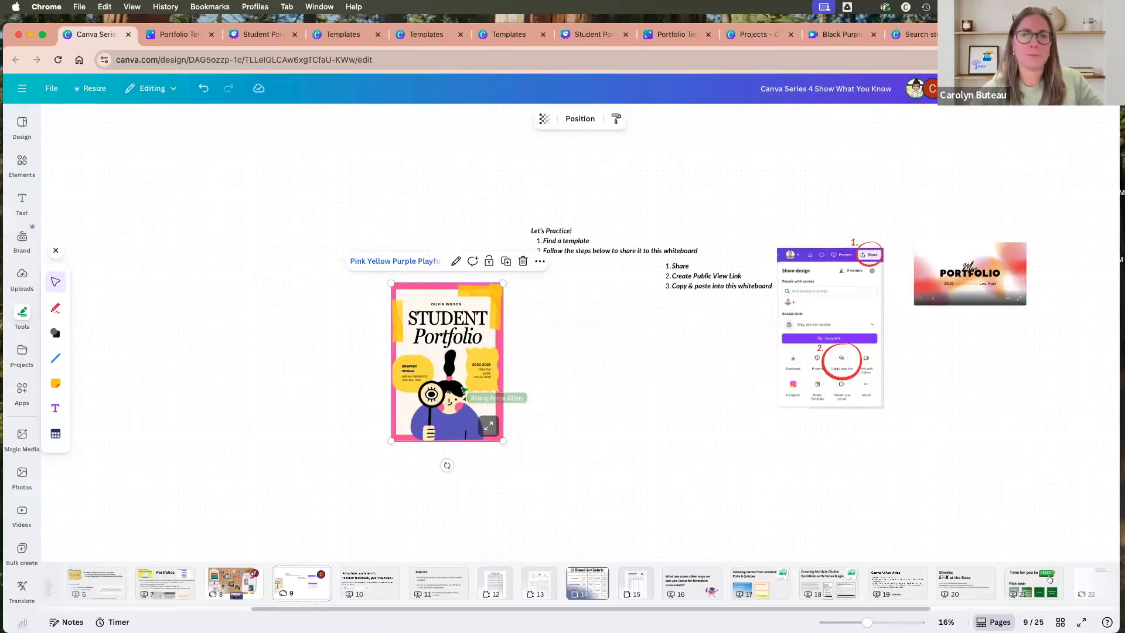
pyautogui.hscroll(1, 682, 583)
pyautogui.click(821, 404)
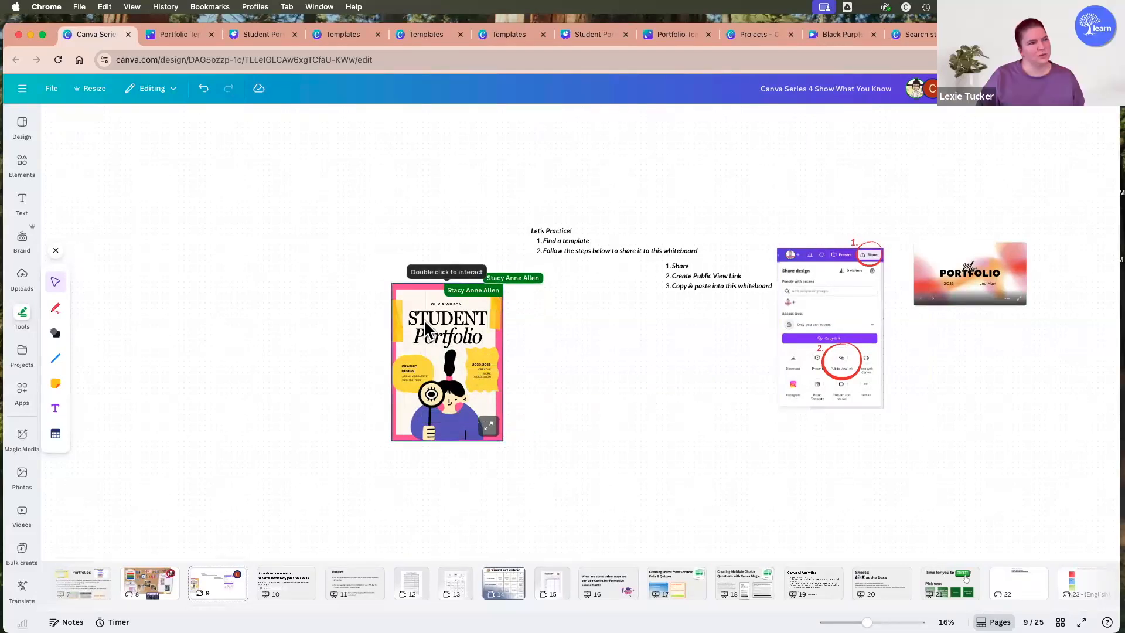
pyautogui.moveTo(462, 332); pyautogui.dragTo(445, 338)
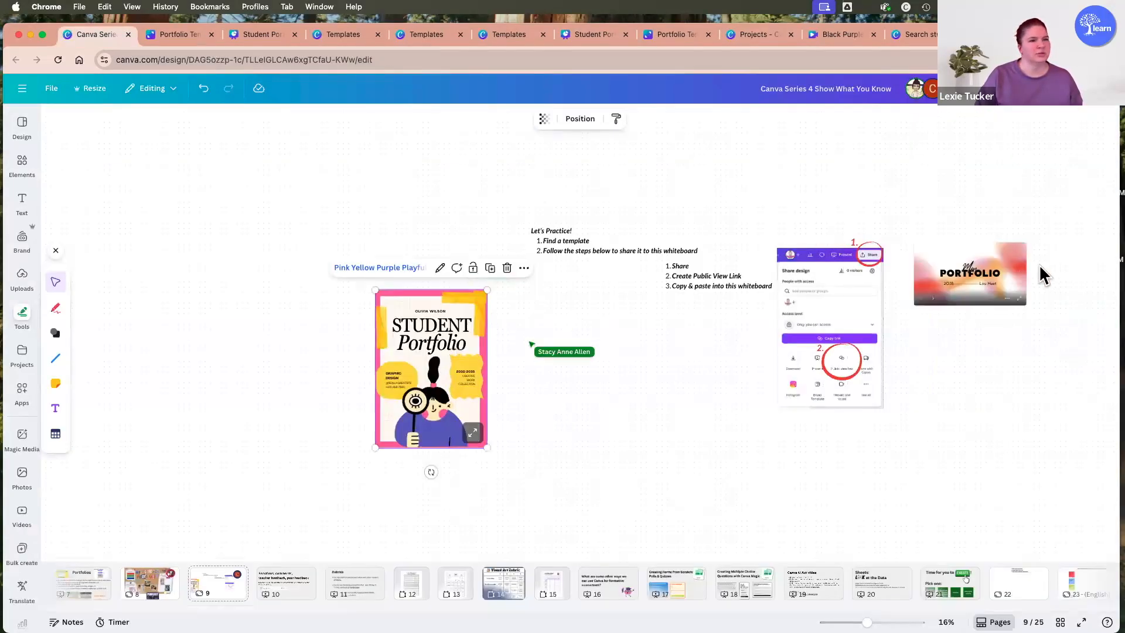
# Advance the embedded French portfolio presentation to its "À propos de moi" page and enlarge the embed to about twice its width.
pyautogui.click(970, 268)
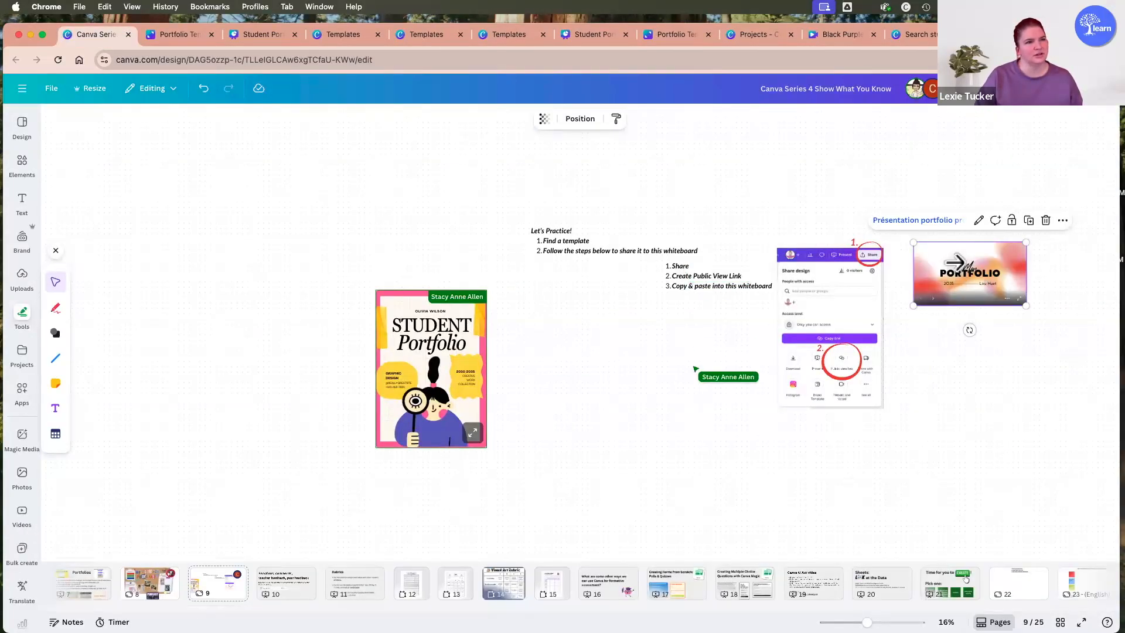
pyautogui.click(999, 270)
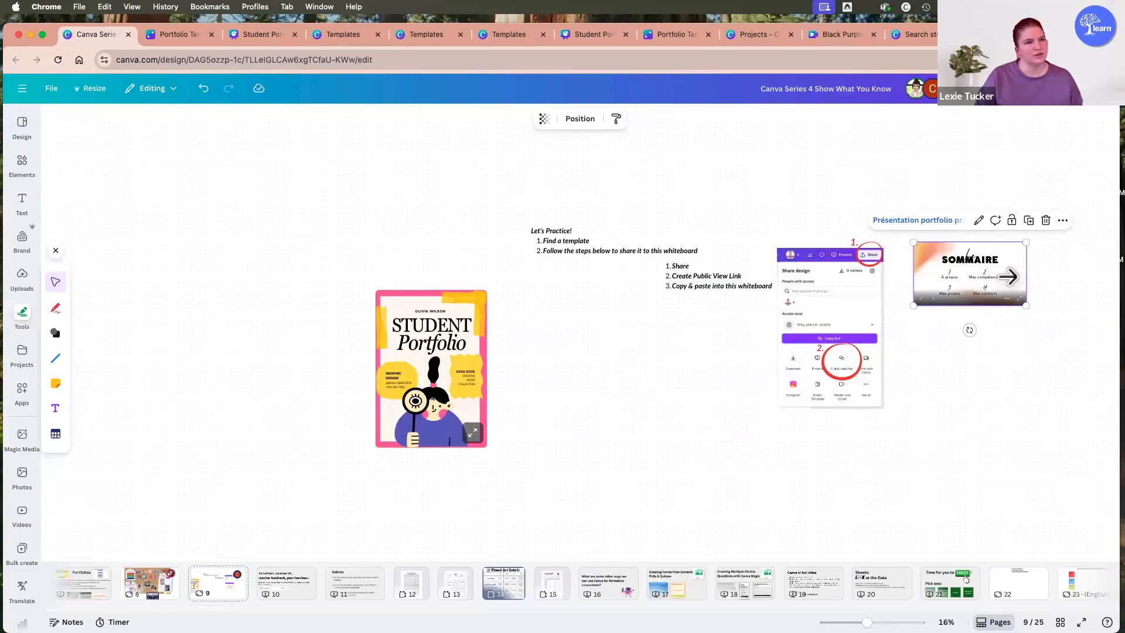
pyautogui.click(1005, 265)
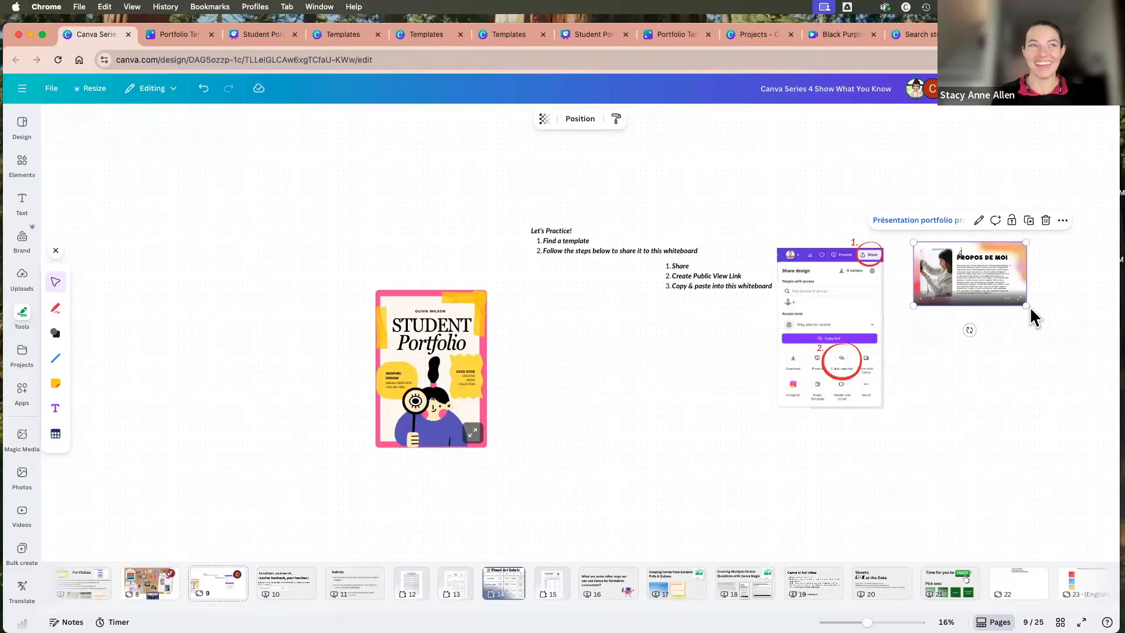
pyautogui.moveTo(1026, 305); pyautogui.dragTo(1114, 387)
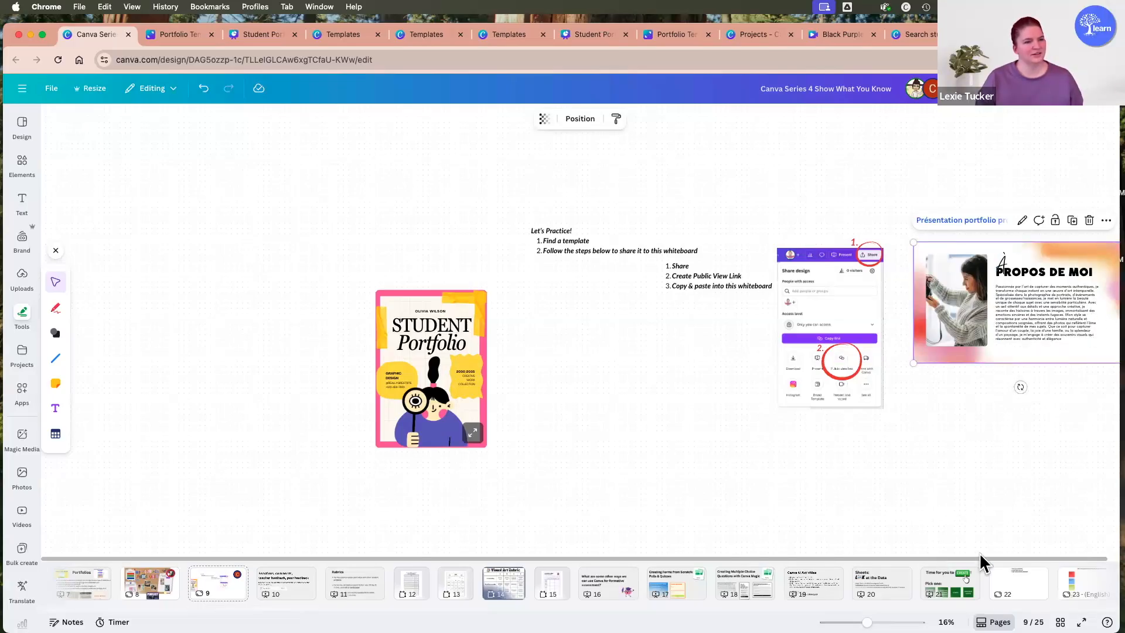
# Page through the enlarged French portfolio presentation from "Mes compétences" to its closing "Votre histoire en images" page.
pyautogui.hscroll(3, 996, 439)
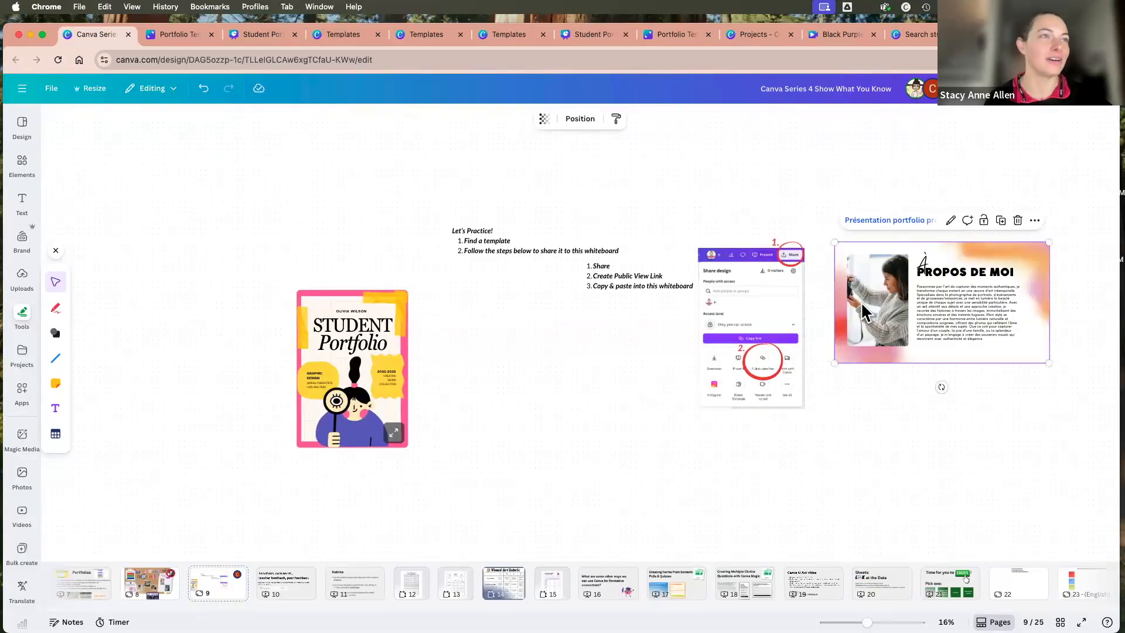
pyautogui.click(998, 293)
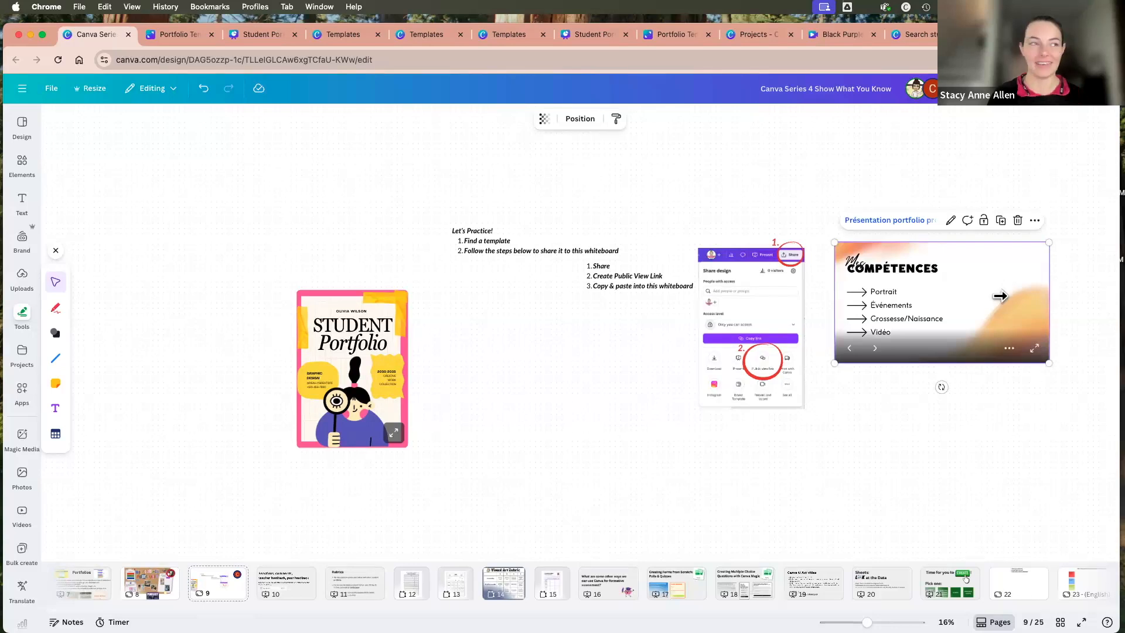
pyautogui.click(999, 297)
pyautogui.click(1015, 295)
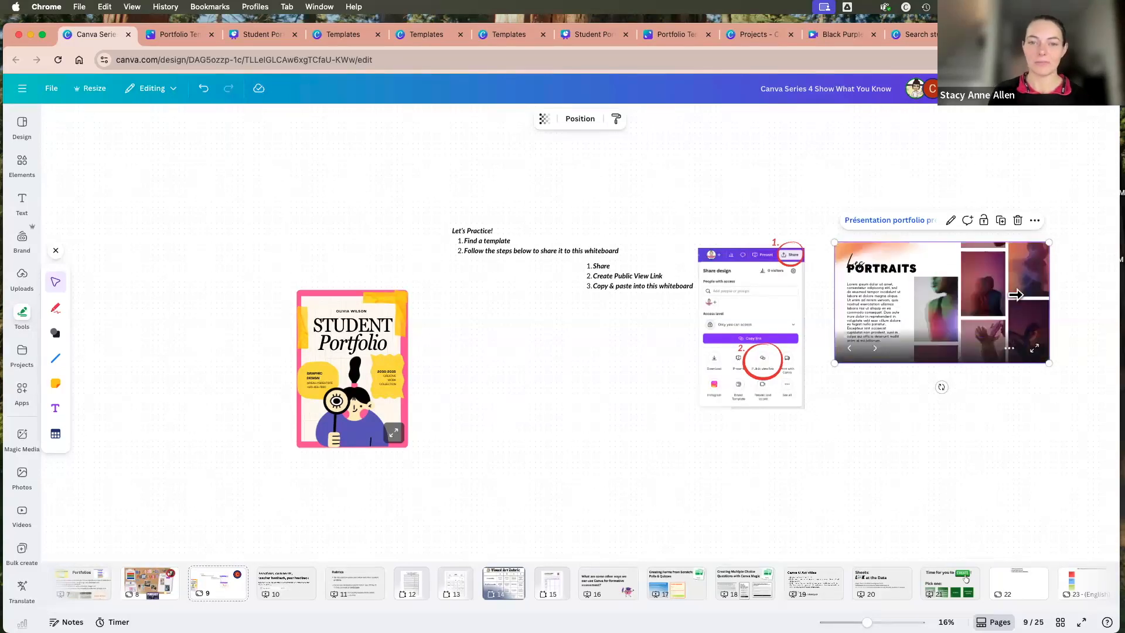
pyautogui.click(1014, 290)
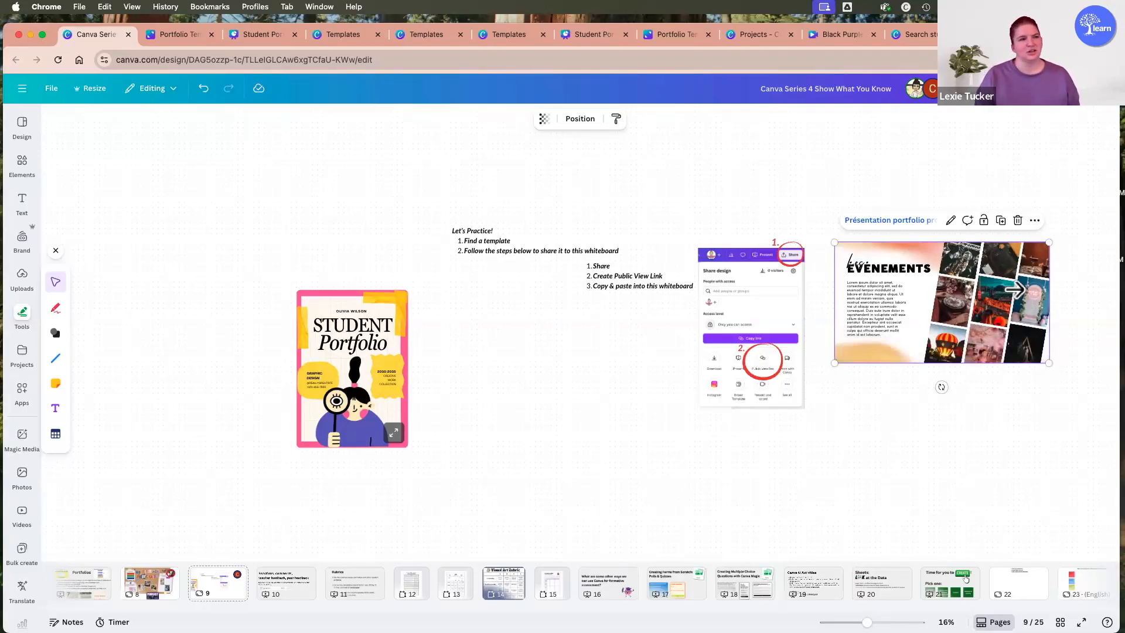
pyautogui.click(1016, 291)
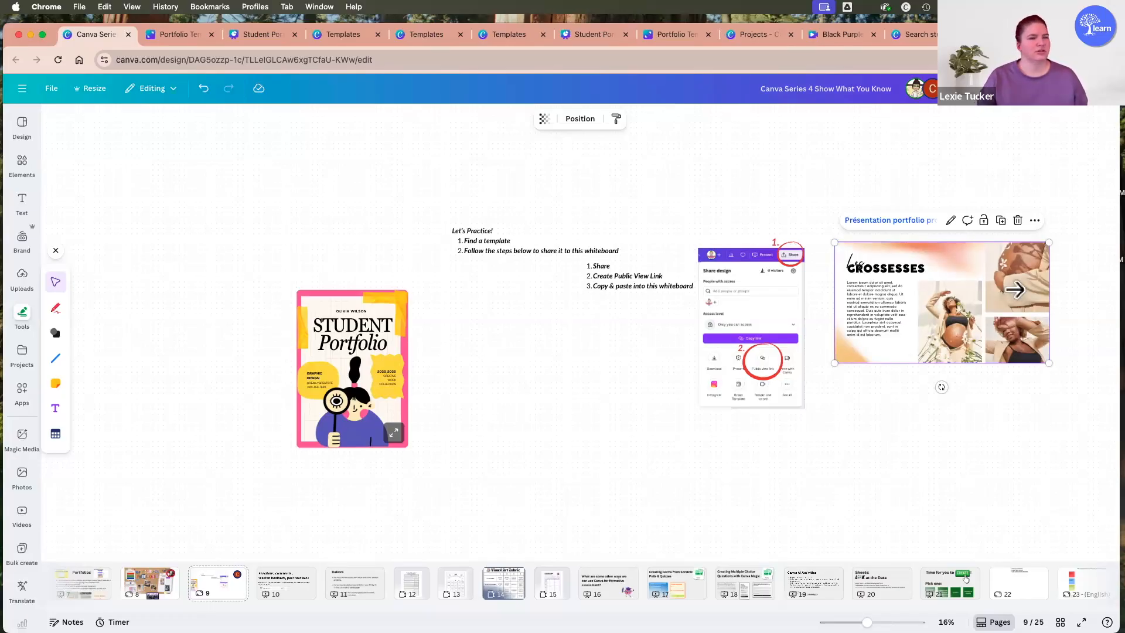
pyautogui.click(1016, 291)
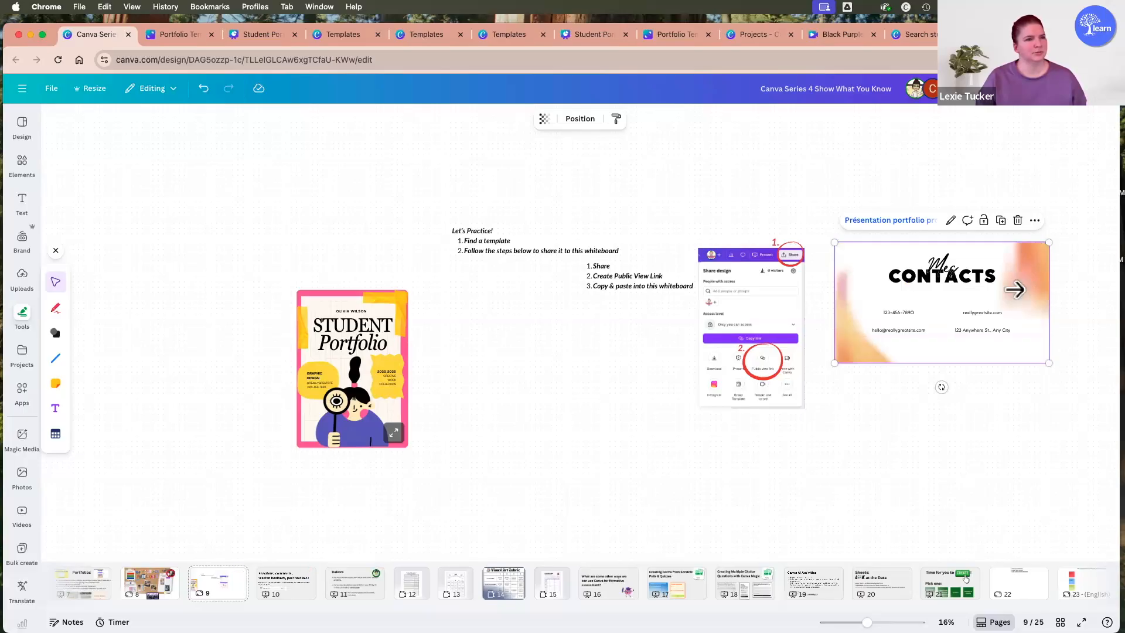
pyautogui.click(1015, 289)
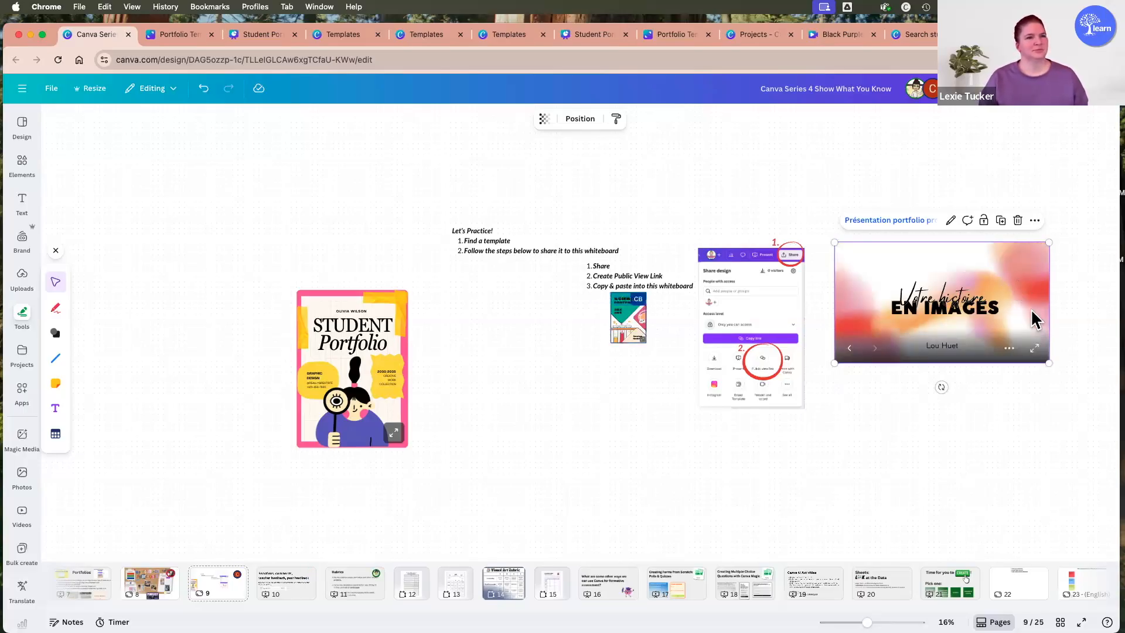
pyautogui.click(1024, 403)
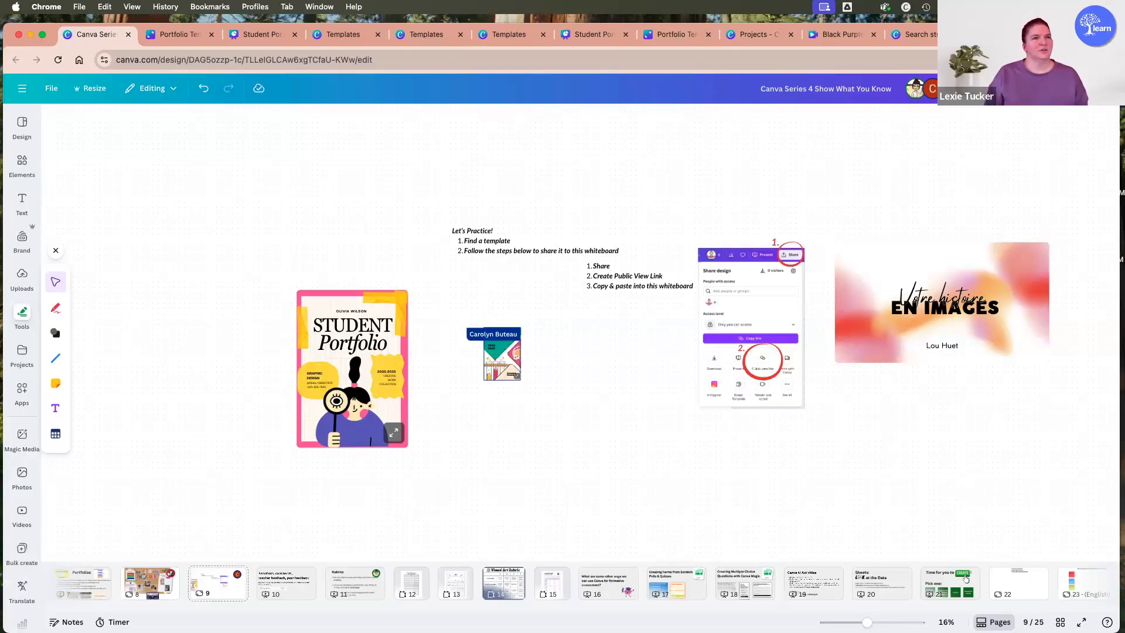
# Browse the student portfolio template results and look at the available template categories.
pyautogui.click(917, 34)
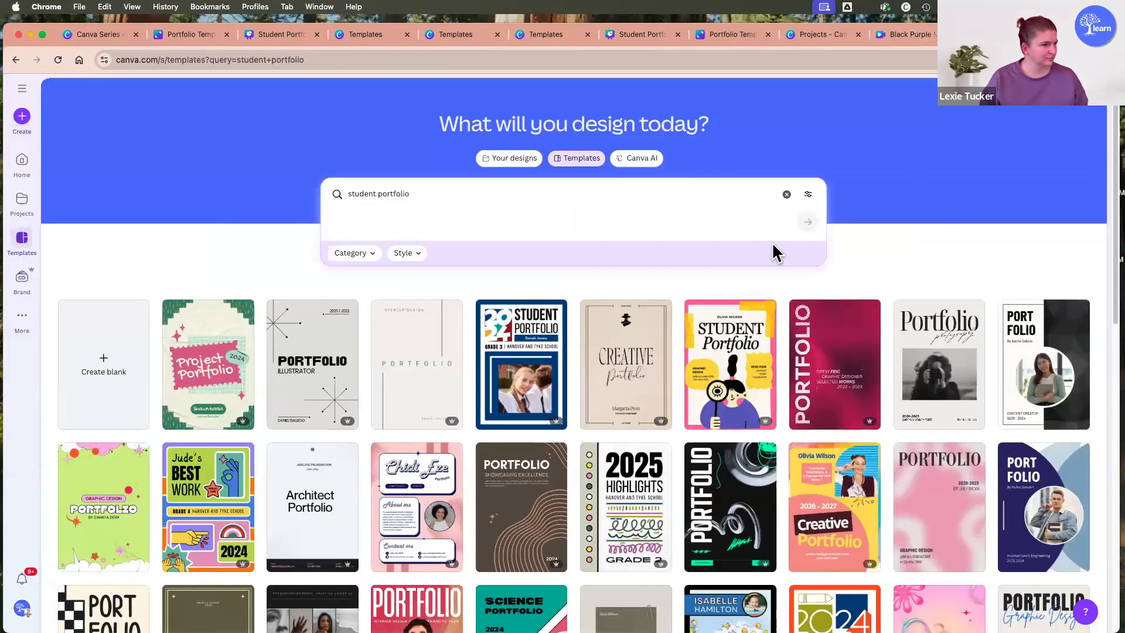
pyautogui.scroll(-1, 771, 240)
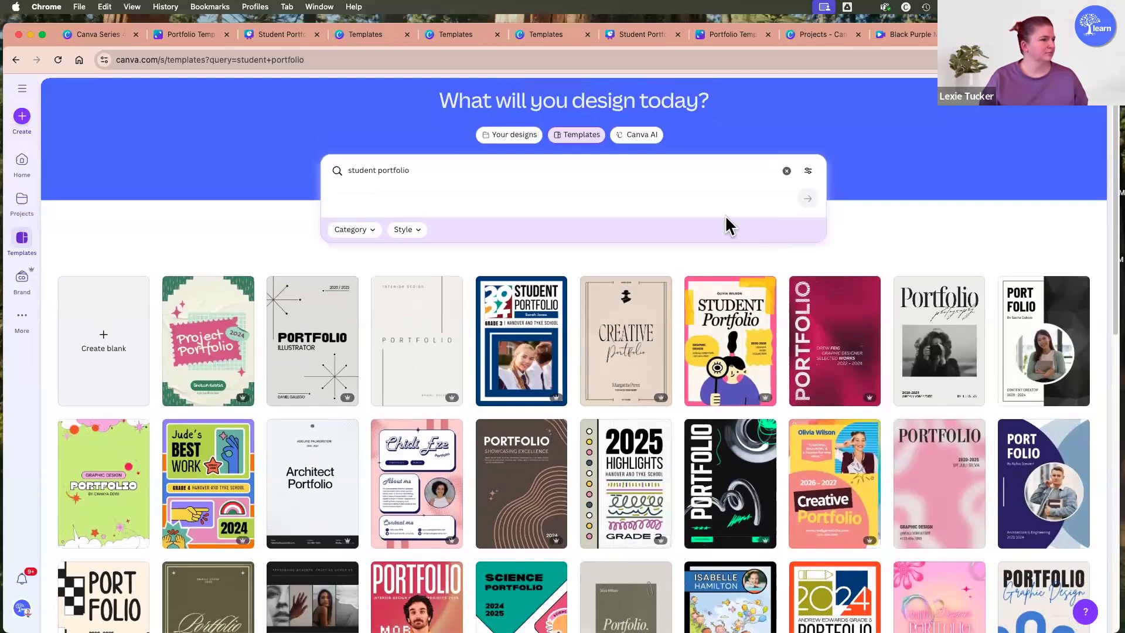
pyautogui.scroll(-3, 644, 217)
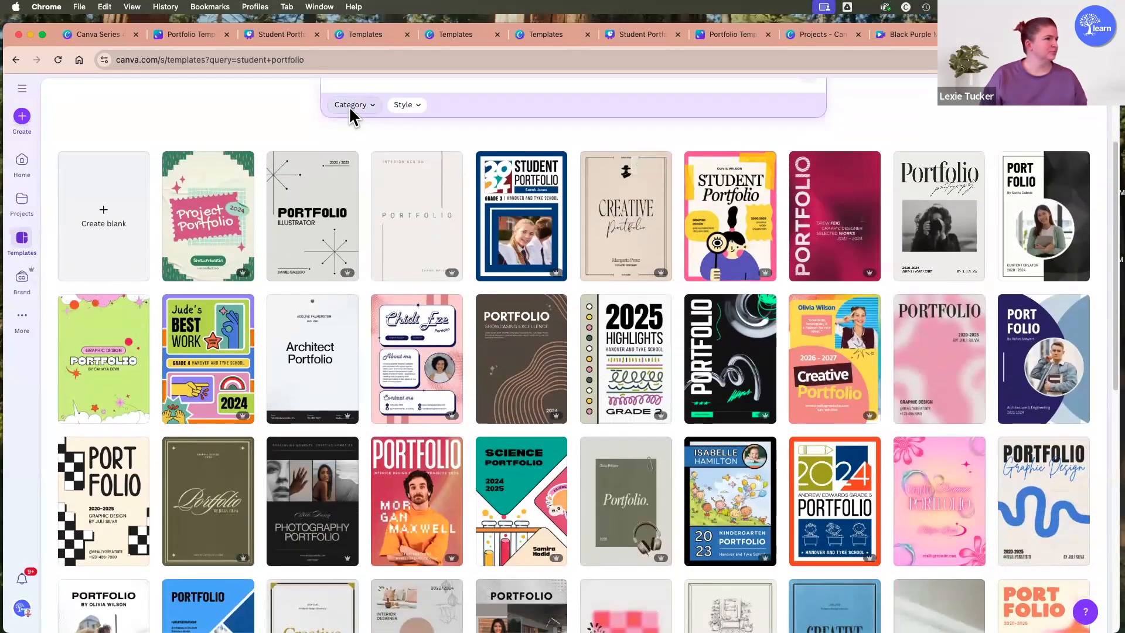
pyautogui.click(349, 106)
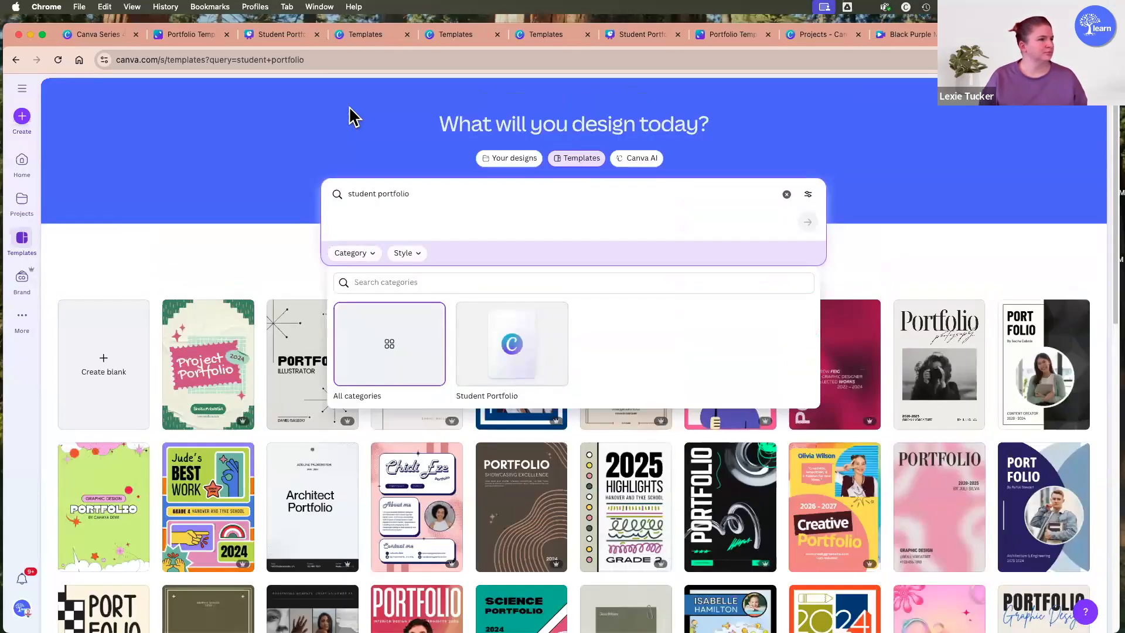
pyautogui.click(267, 270)
pyautogui.scroll(-3, 276, 259)
pyautogui.scroll(-2, 277, 259)
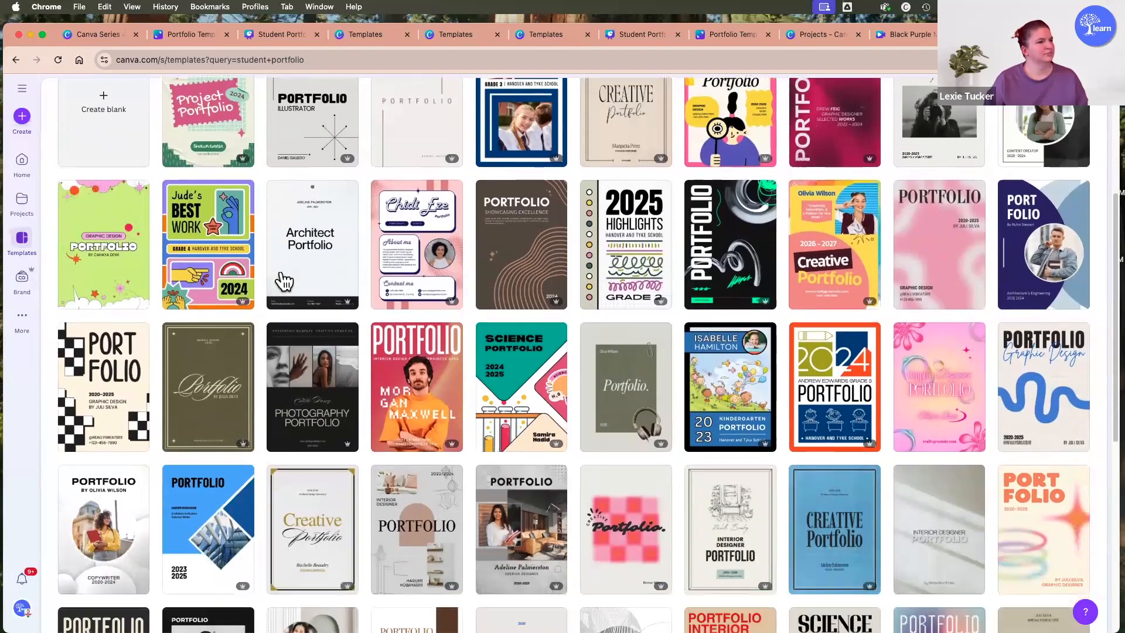
pyautogui.scroll(-8, 404, 346)
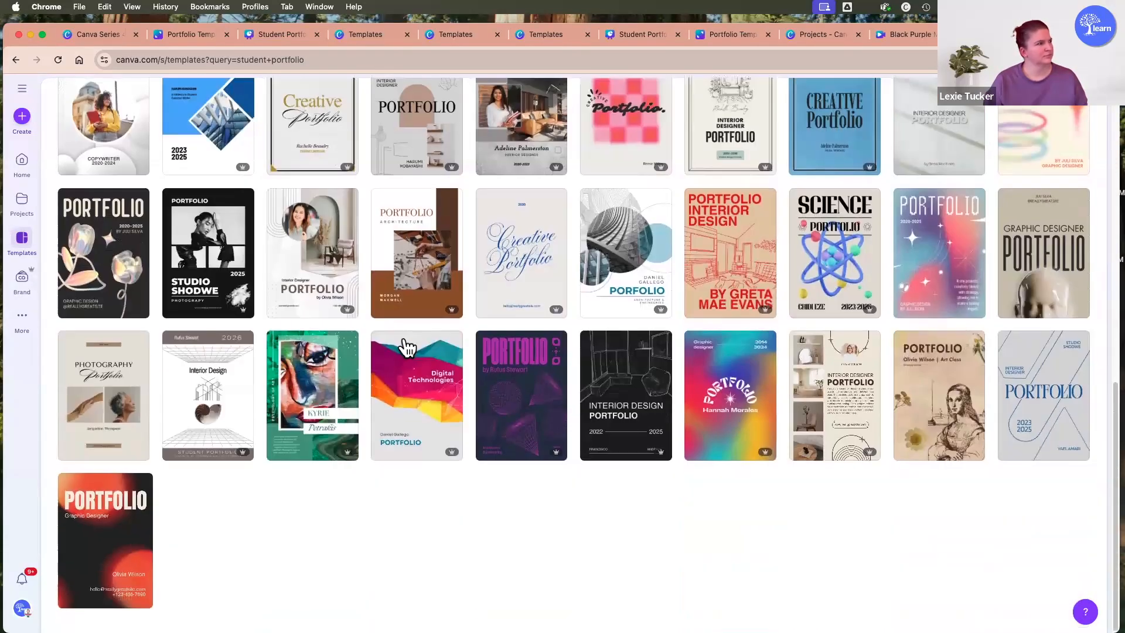
pyautogui.scroll(15, 403, 345)
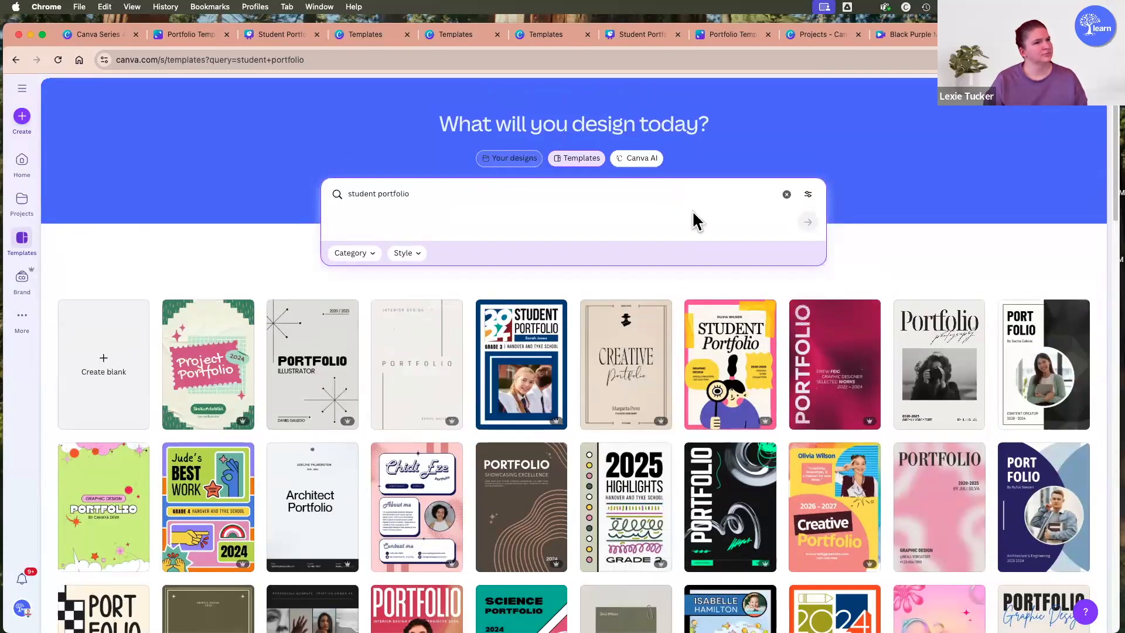
# Search the templates for "student portfolio presentation".
pyautogui.click(809, 194)
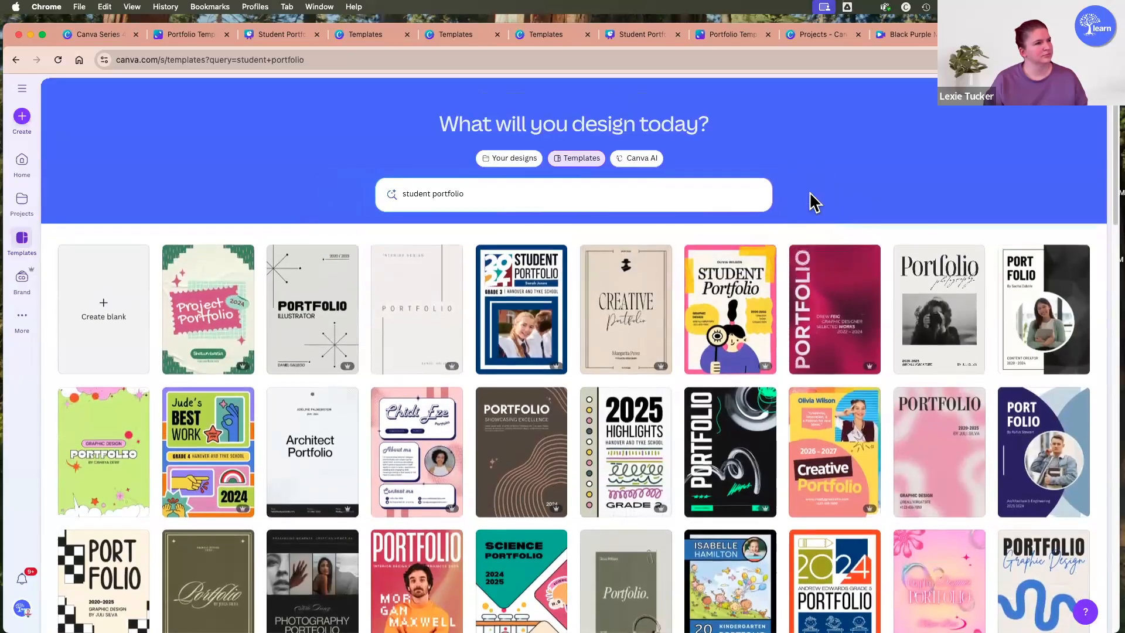
pyautogui.click(501, 193)
pyautogui.write('pr')
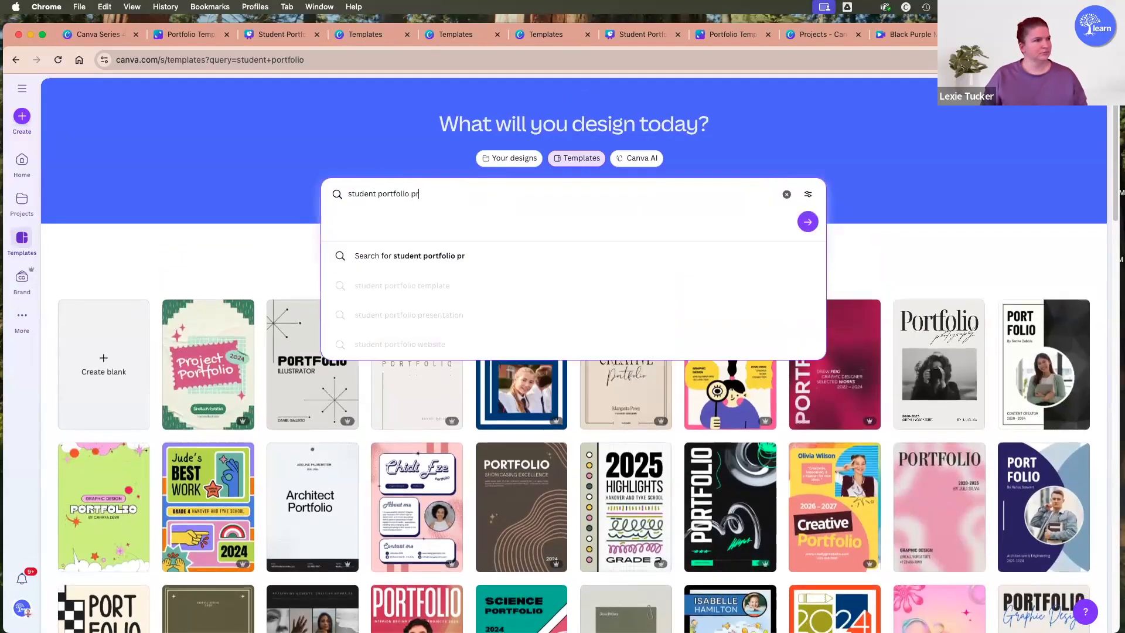
pyautogui.write('esentation')
pyautogui.press('Return')
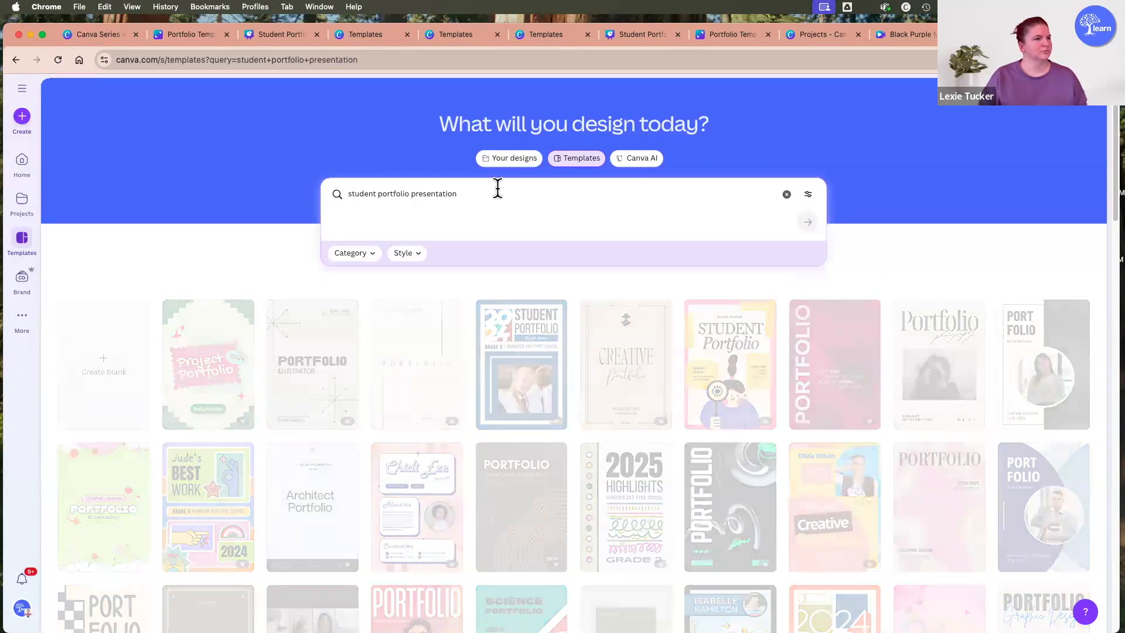
# Preview the research and laboratory skills pages of the White Blue Clean Minimalist Science Student Portfolio template and open it for customizing.
pyautogui.scroll(-2, 598, 326)
pyautogui.scroll(-1, 601, 332)
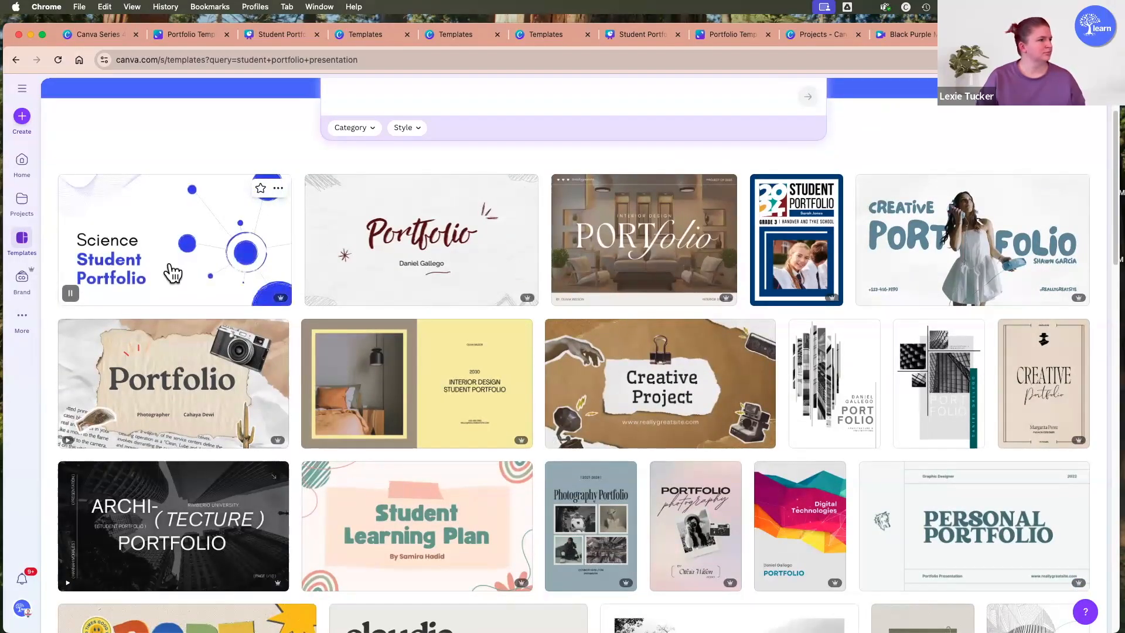
pyautogui.click(164, 216)
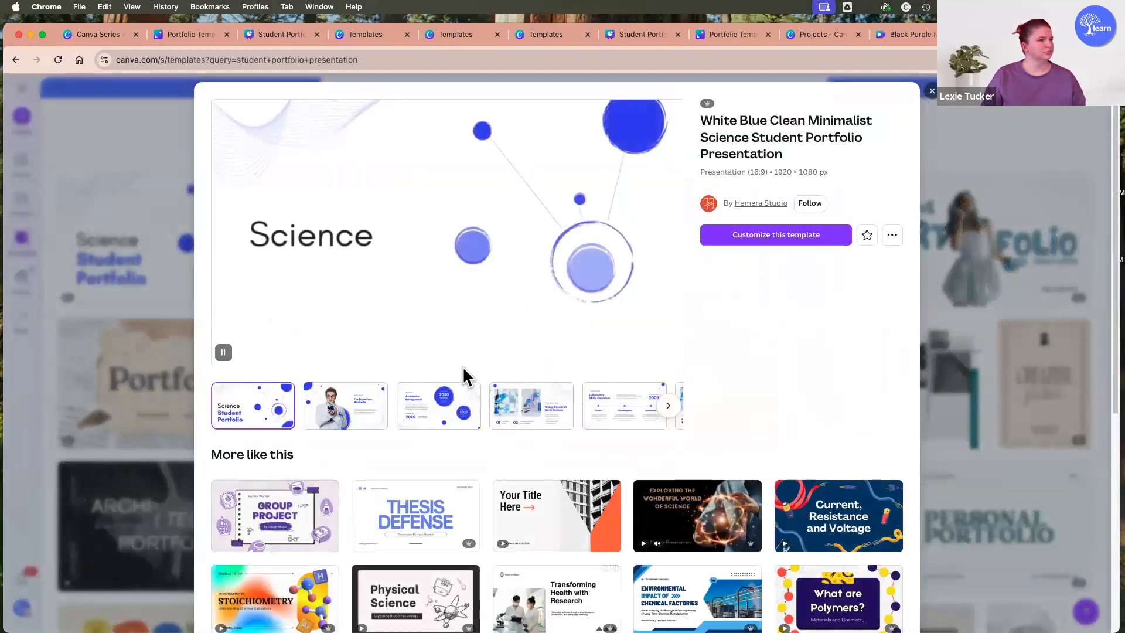
pyautogui.click(531, 405)
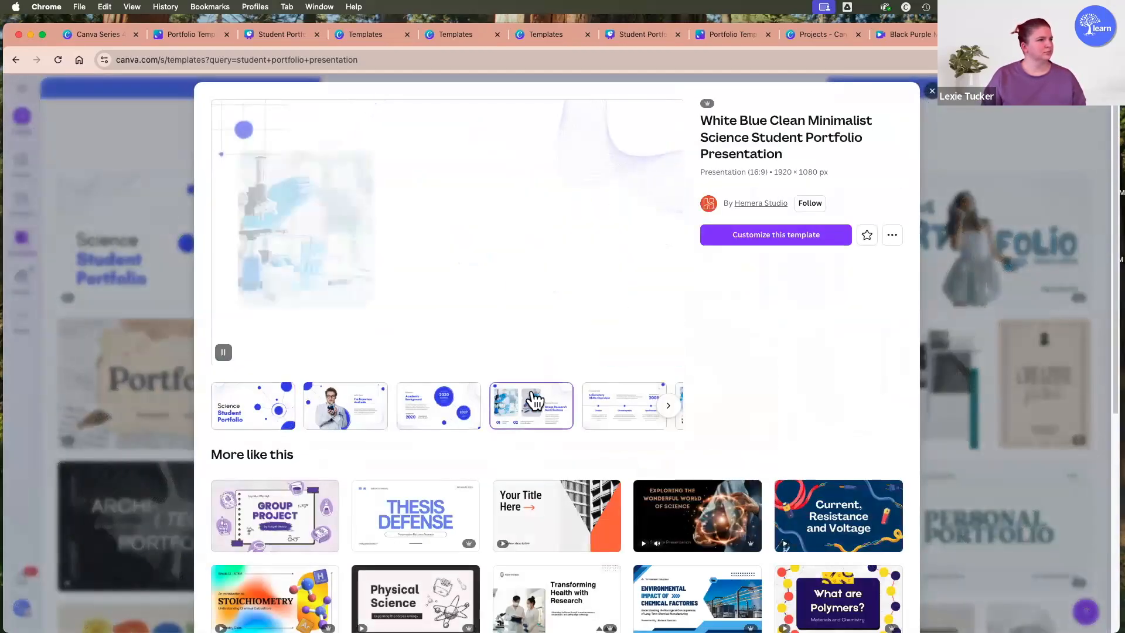
pyautogui.click(620, 409)
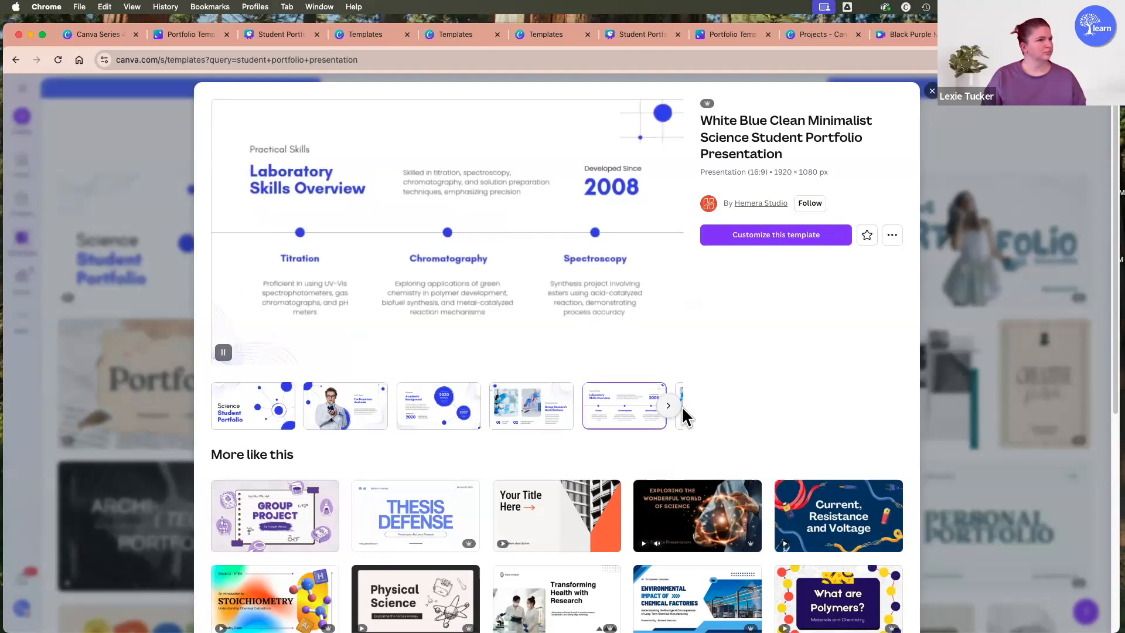
pyautogui.click(778, 237)
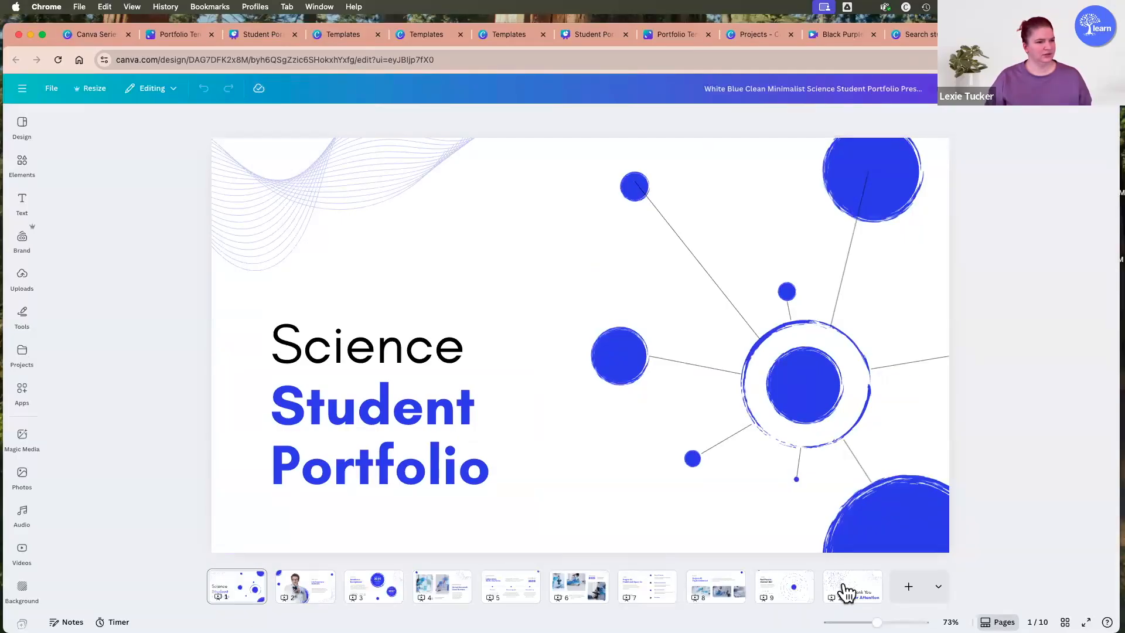
# Create and copy a public view link for the Science Student Portfolio design.
pyautogui.click(1081, 88)
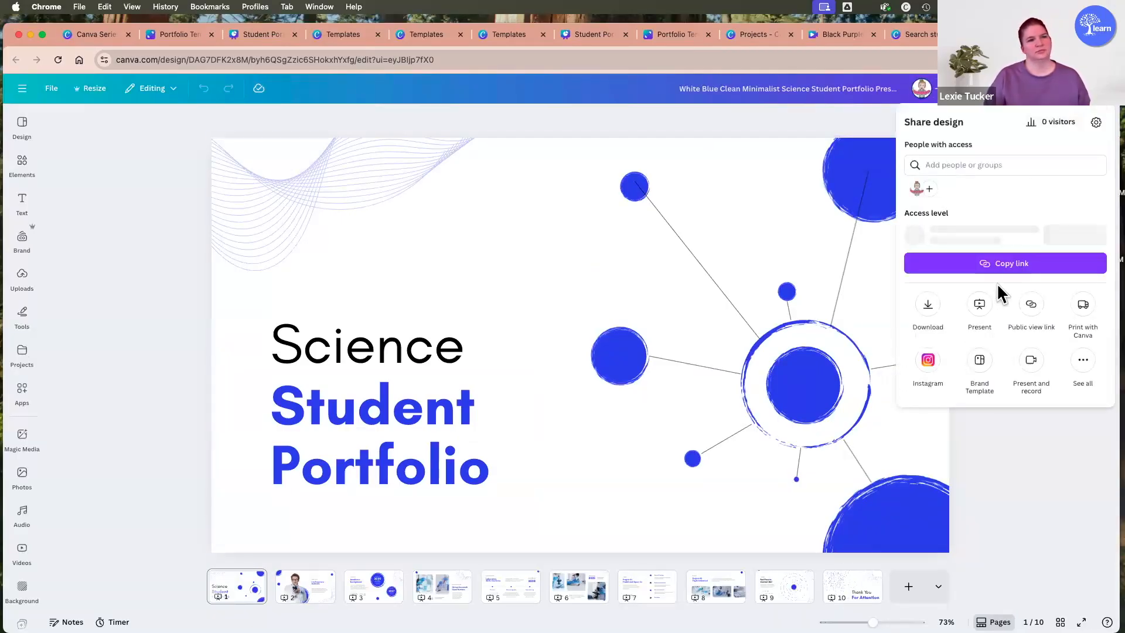
pyautogui.click(1030, 309)
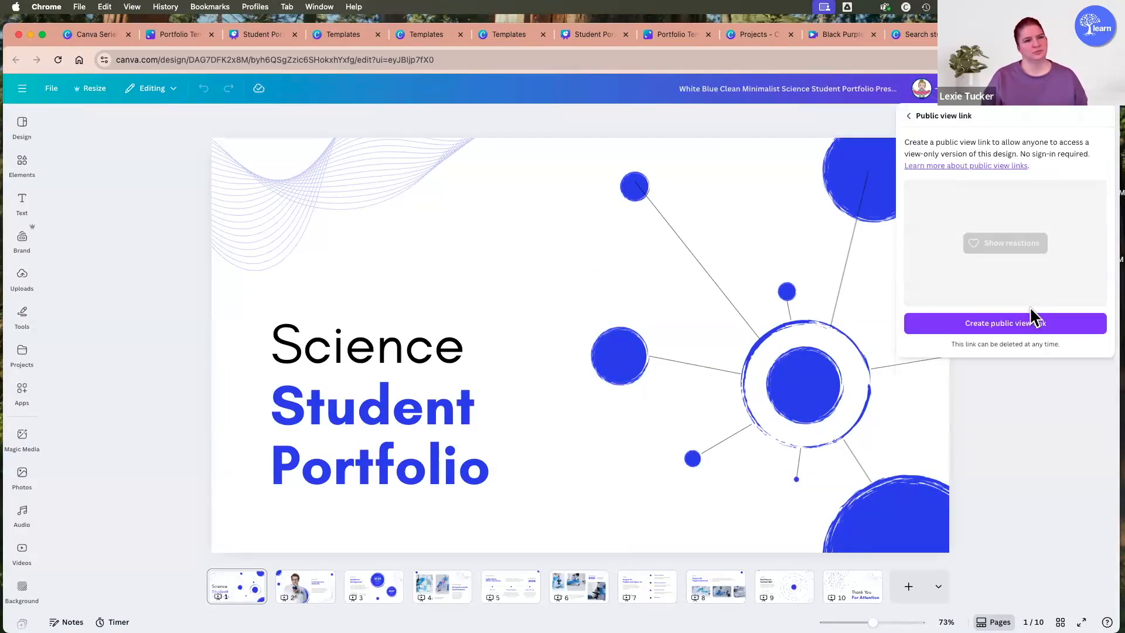
pyautogui.click(1032, 323)
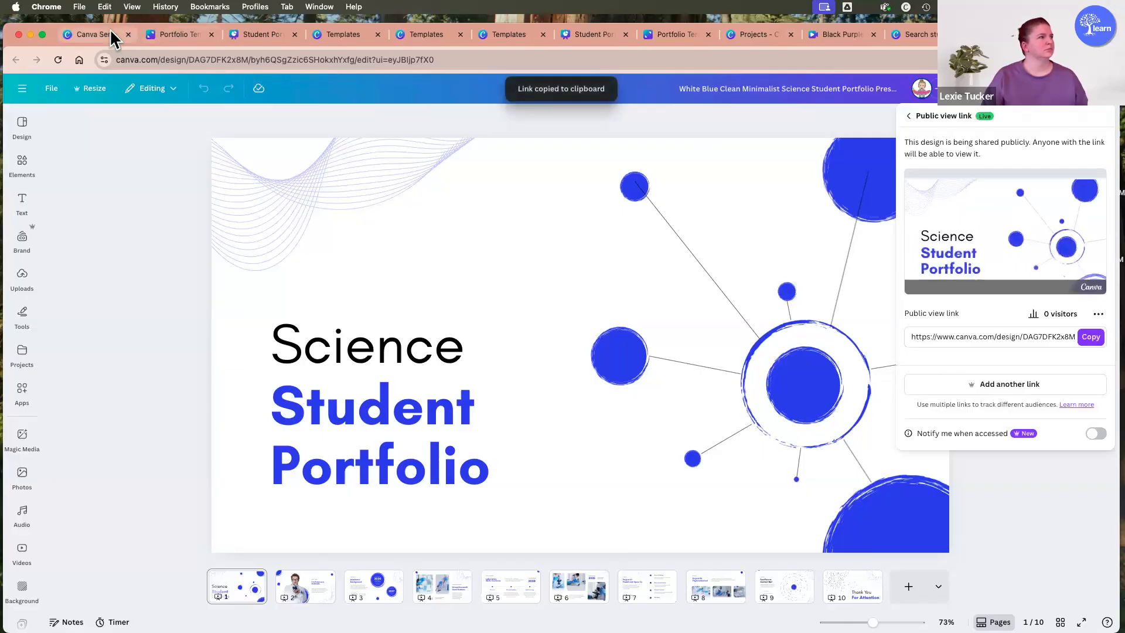
# Embed the copied Science Student Portfolio link on the practice whiteboard, place it above the pink Student Portfolio, and enlarge it slightly.
pyautogui.click(112, 37)
pyautogui.press('super+v')
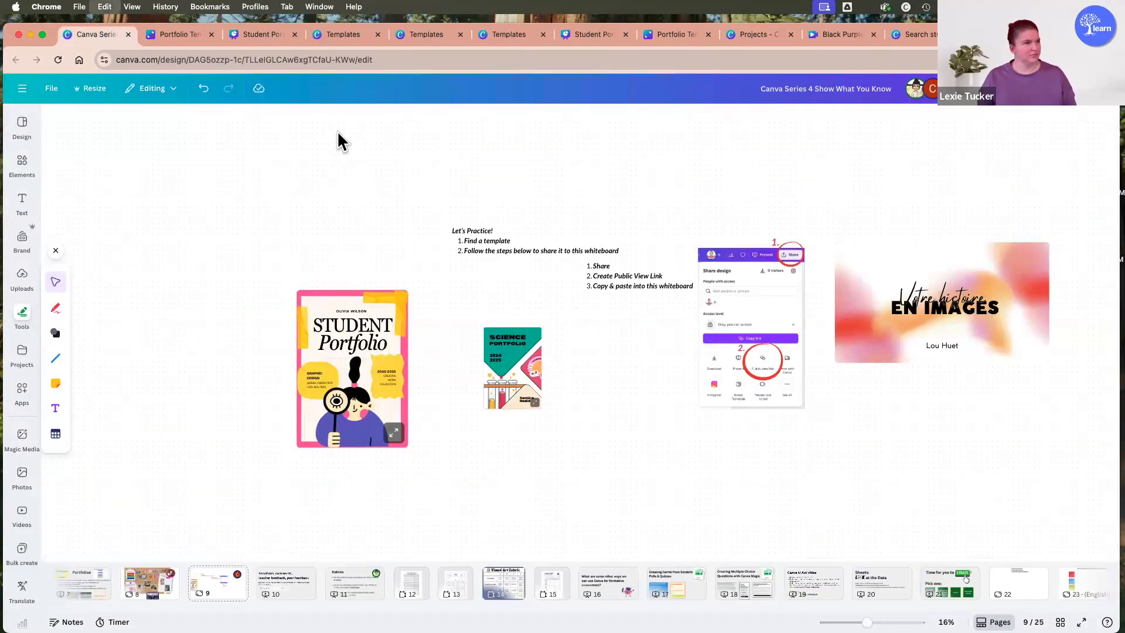
pyautogui.moveTo(588, 362); pyautogui.dragTo(448, 305)
pyautogui.moveTo(320, 185); pyautogui.dragTo(236, 174)
pyautogui.moveTo(394, 244); pyautogui.dragTo(424, 261)
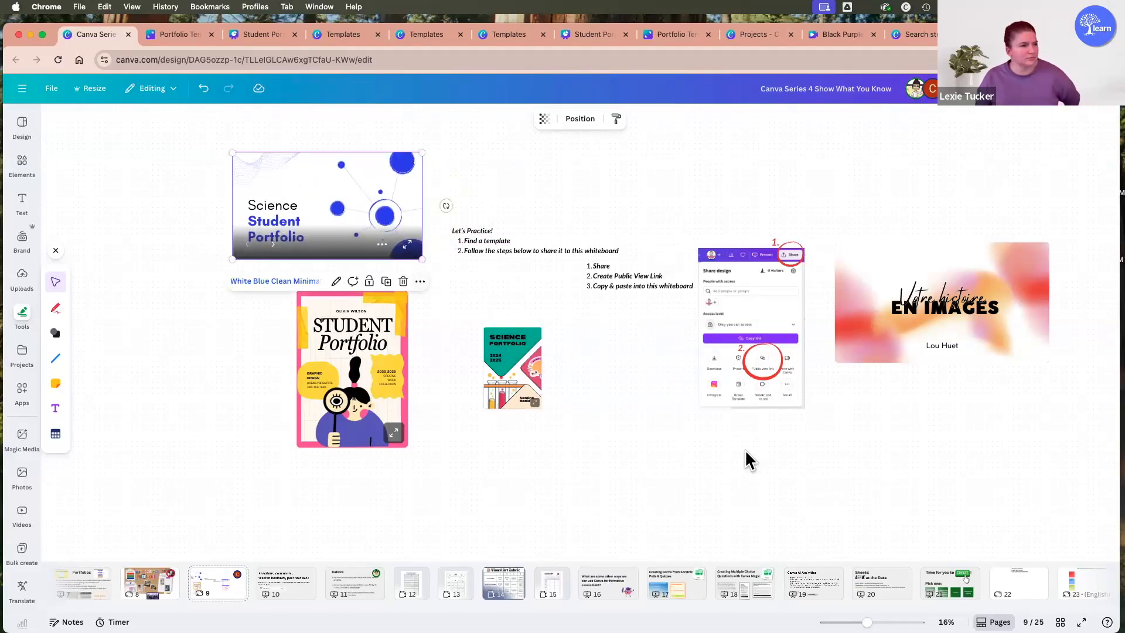
pyautogui.click(660, 445)
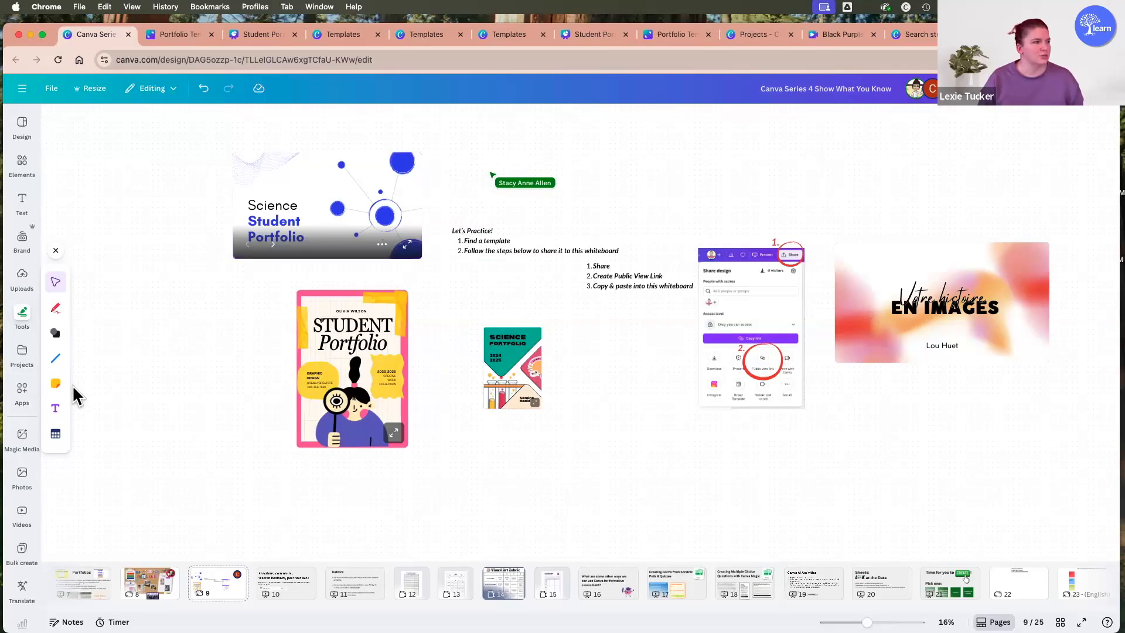
# Add an orange sticky note reading "I really like this template!" and place it below the embedded French portfolio presentation.
pyautogui.click(56, 383)
pyautogui.click(85, 321)
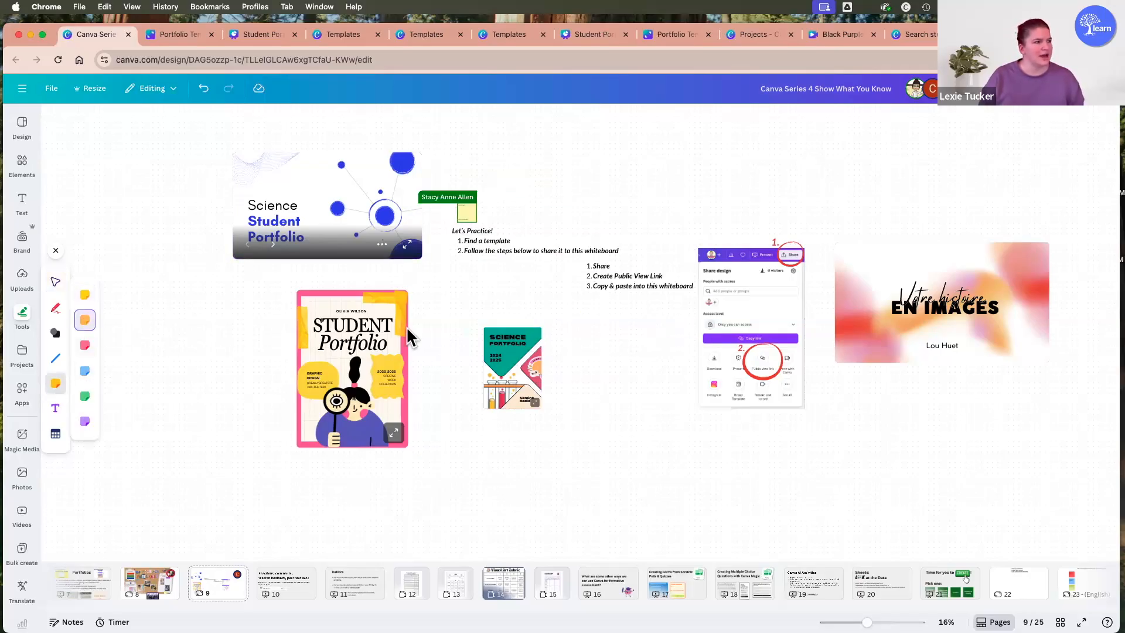
pyautogui.click(593, 366)
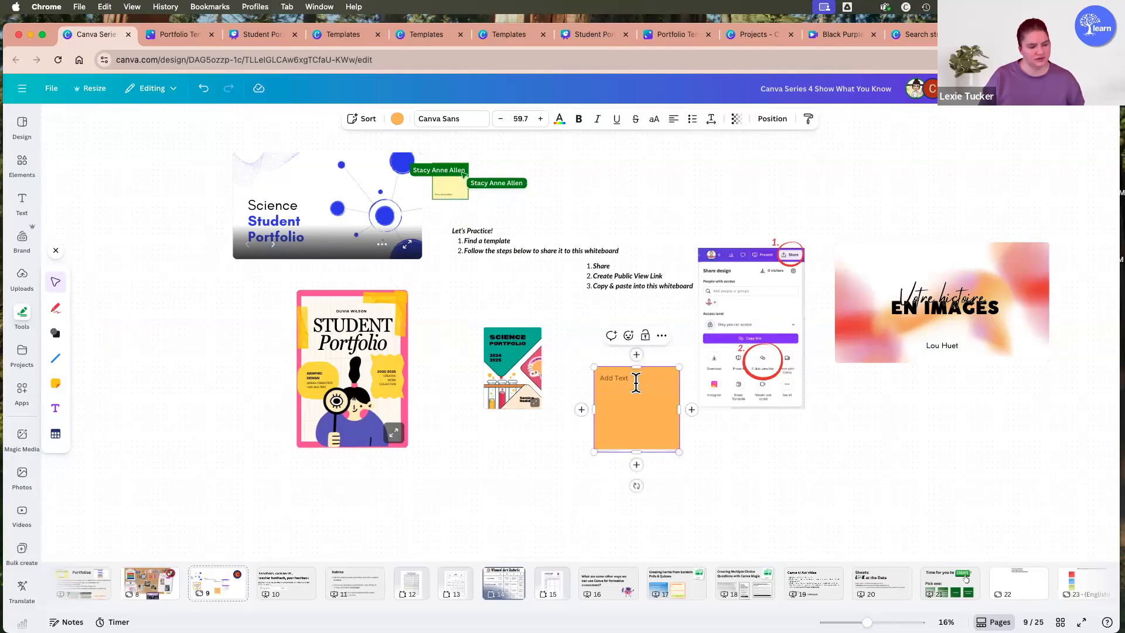
pyautogui.write('I like')
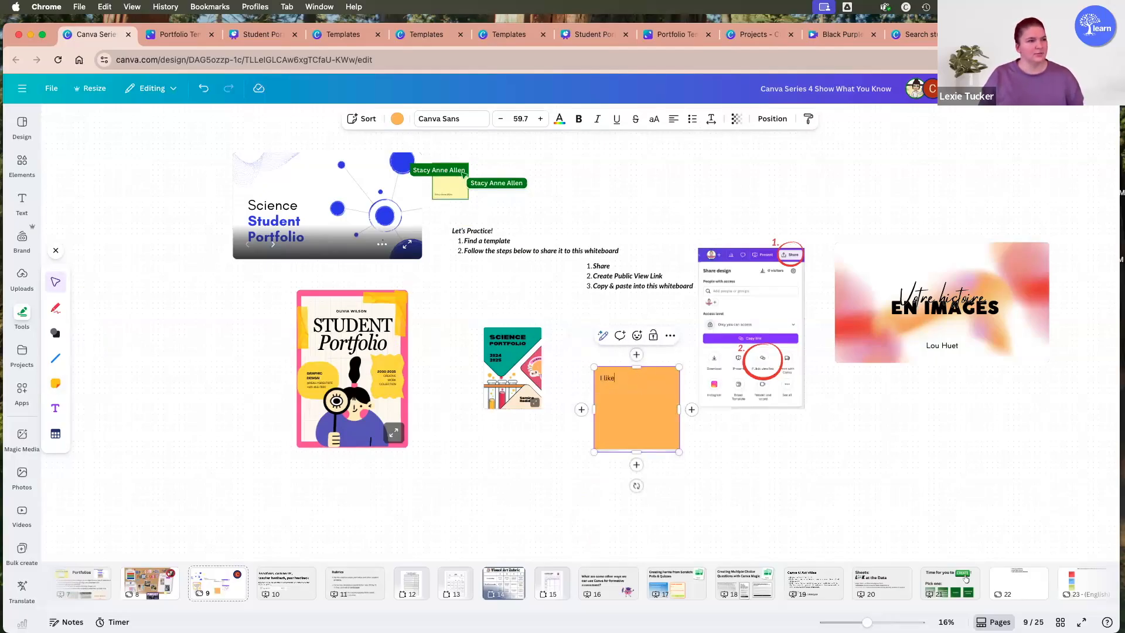
pyautogui.write(' reall')
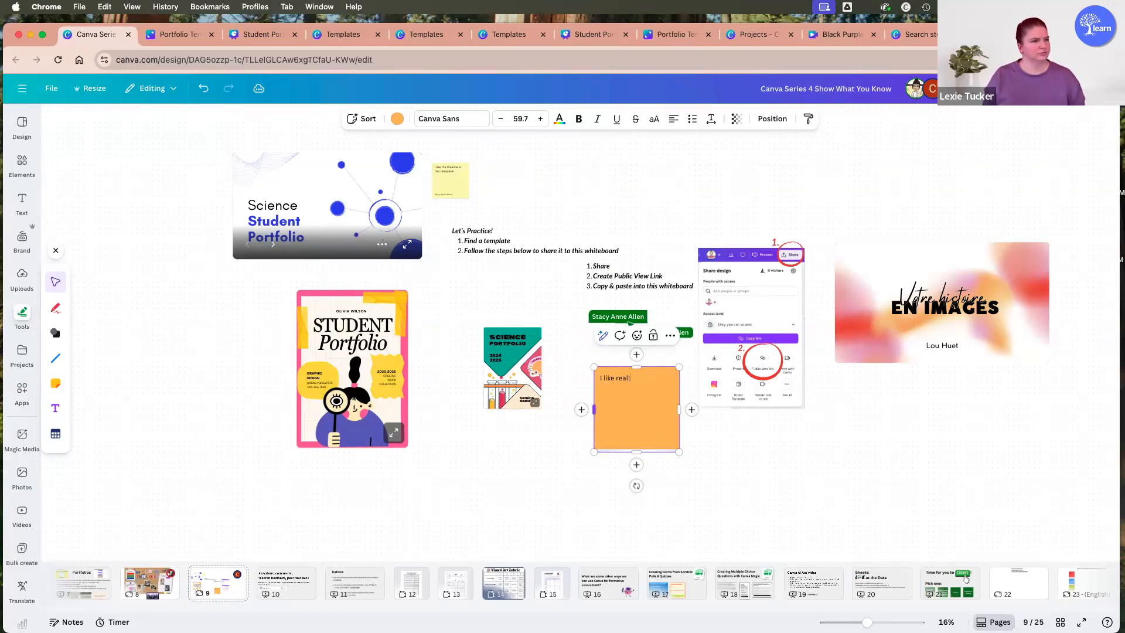
pyautogui.write('I re')
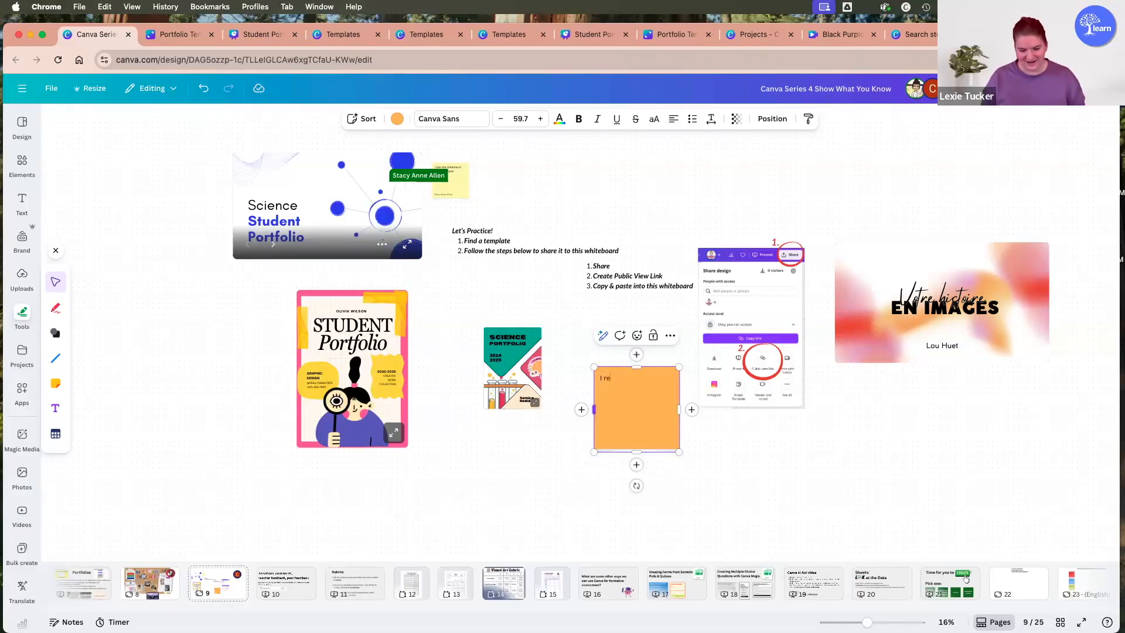
pyautogui.write('ally like this template!')
pyautogui.moveTo(637, 422); pyautogui.dragTo(915, 442)
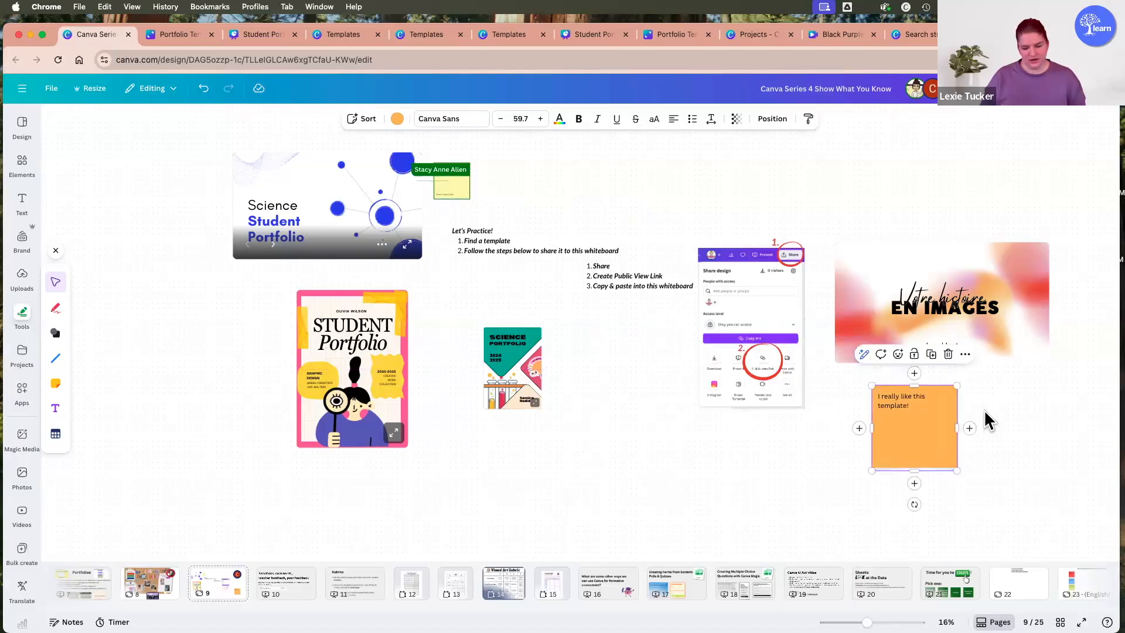
# Draw a line connecting the orange sticky note to the embedded French portfolio presentation.
pyautogui.click(989, 422)
pyautogui.press('l')
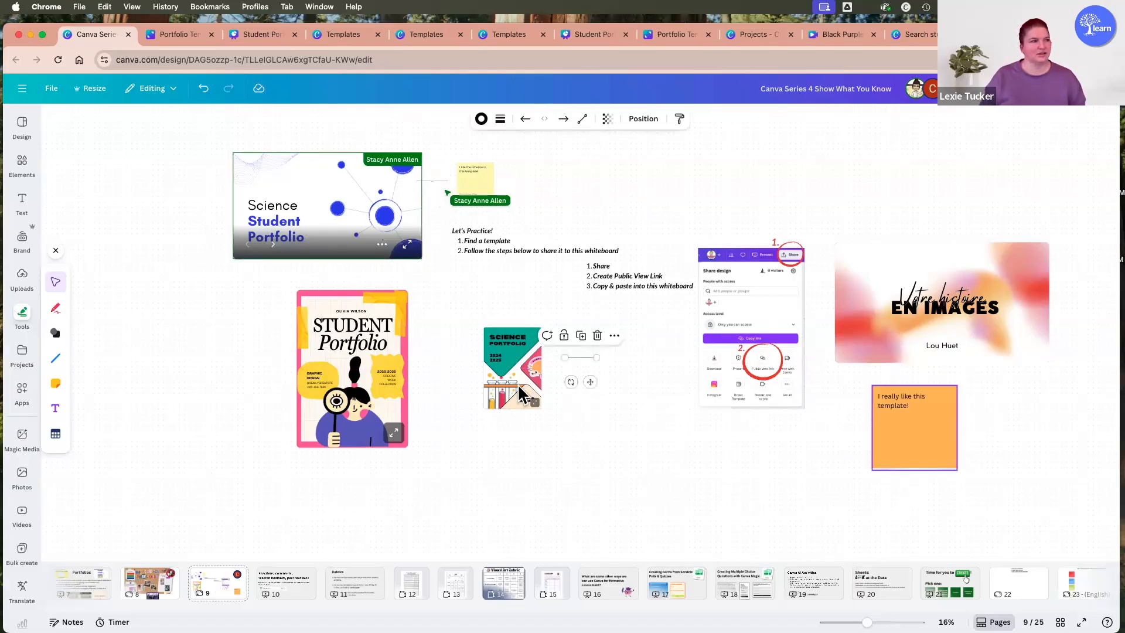
pyautogui.moveTo(585, 362); pyautogui.dragTo(931, 427)
pyautogui.moveTo(1017, 412); pyautogui.dragTo(944, 291)
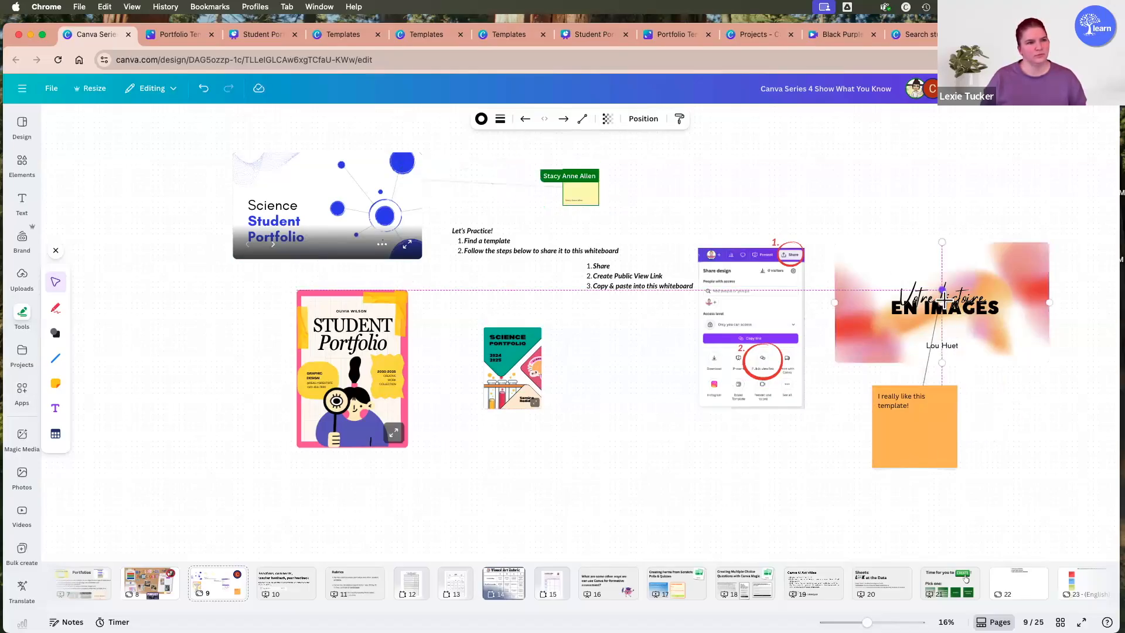
# Add the author's name to the orange sticky note and enlarge the note to about one and a half times its width.
pyautogui.click(928, 425)
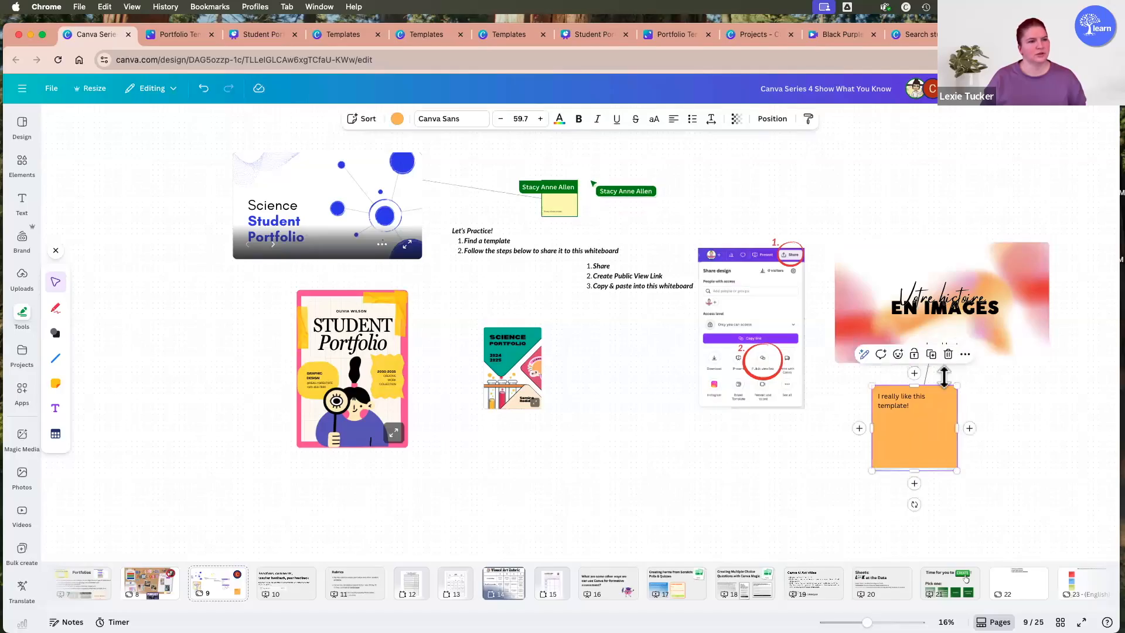
pyautogui.click(965, 354)
pyautogui.scroll(-2, 1011, 316)
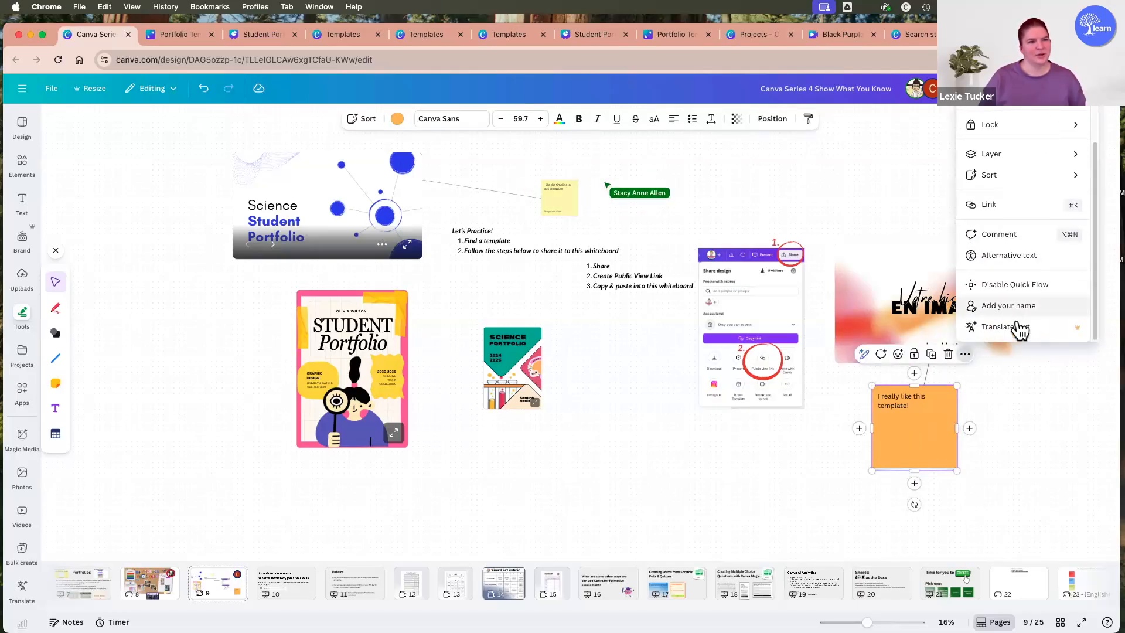
pyautogui.click(1023, 309)
pyautogui.click(935, 448)
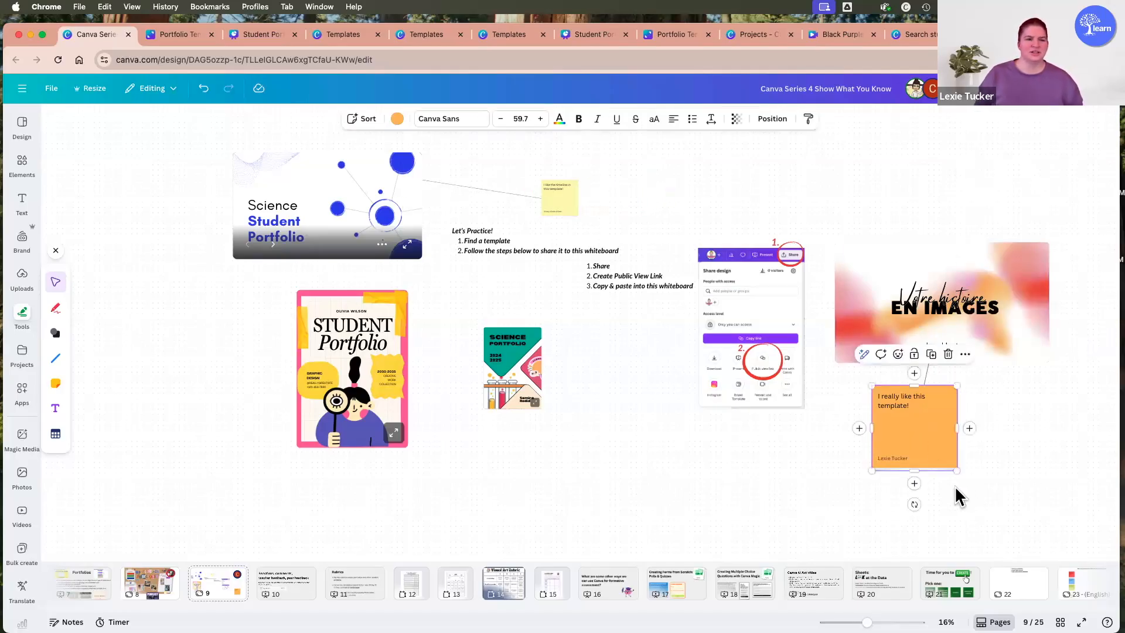
pyautogui.moveTo(1003, 504); pyautogui.dragTo(1017, 491)
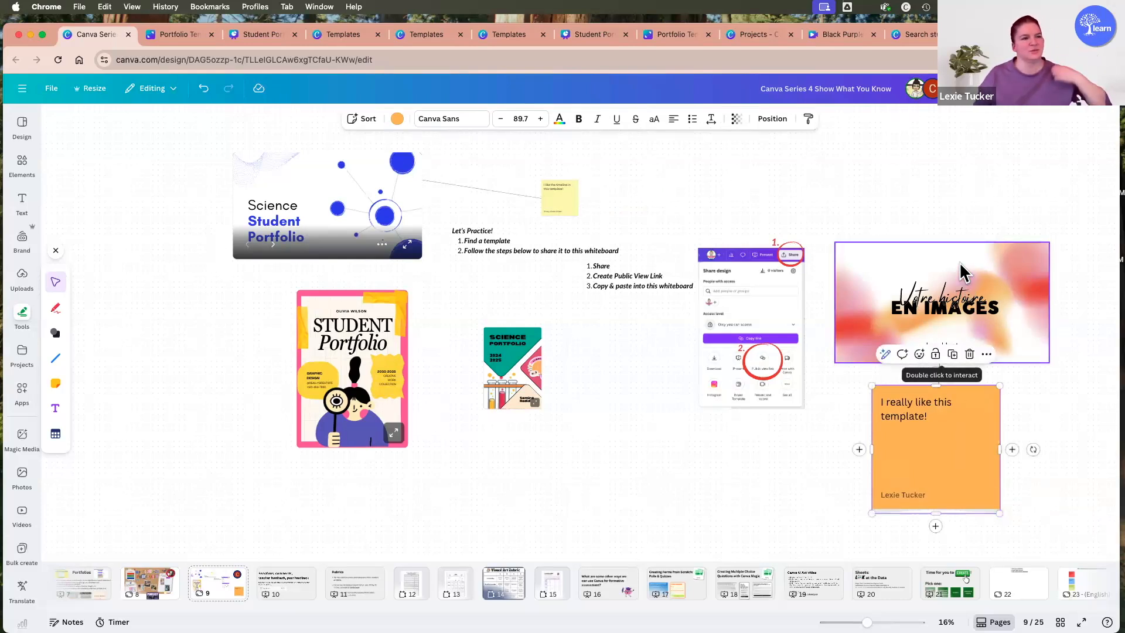
pyautogui.click(1051, 389)
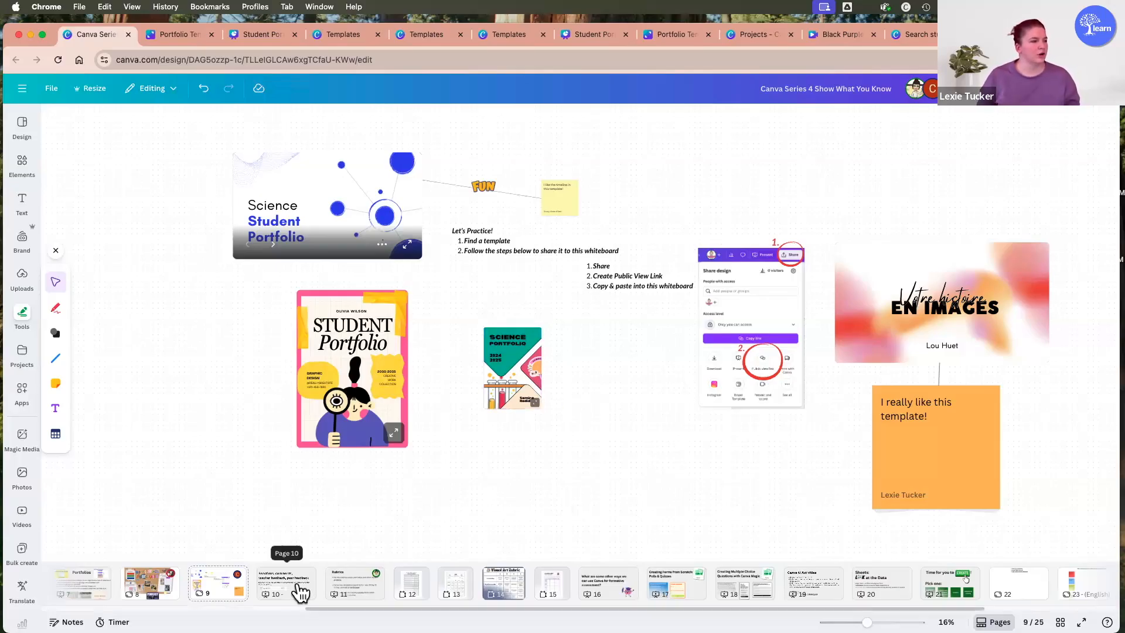
# Go to page 10 of the Canva Series 4 design.
pyautogui.click(277, 585)
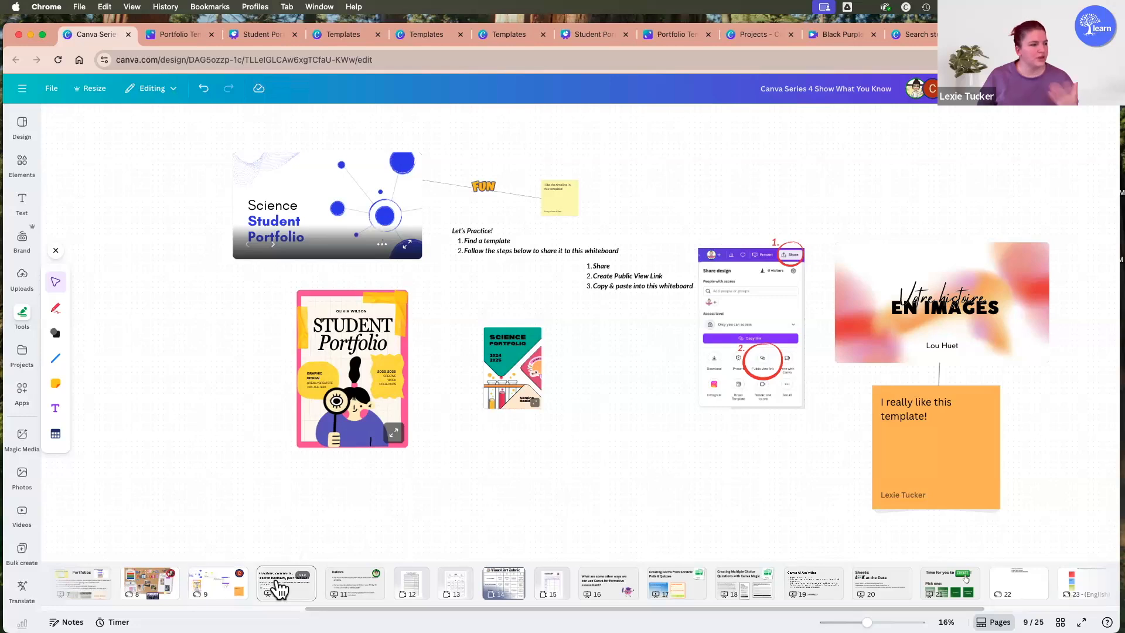
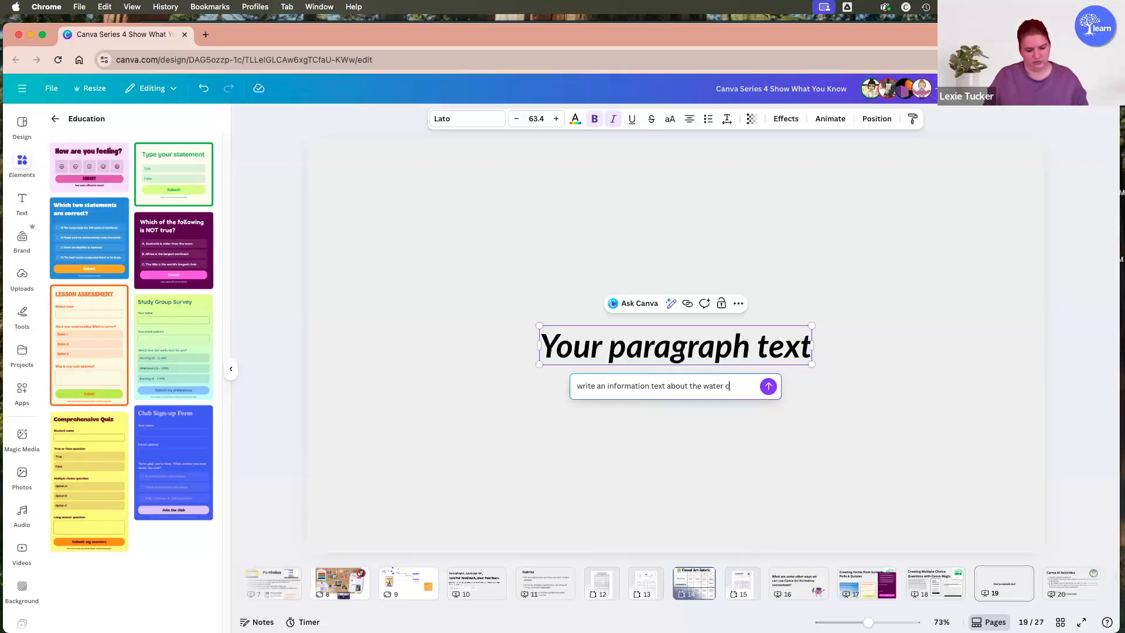
# Replace the placeholder paragraph with AI-generated text from the prompt "write an information text about the water cycle" and set its font size to 18.
pyautogui.press('Return')
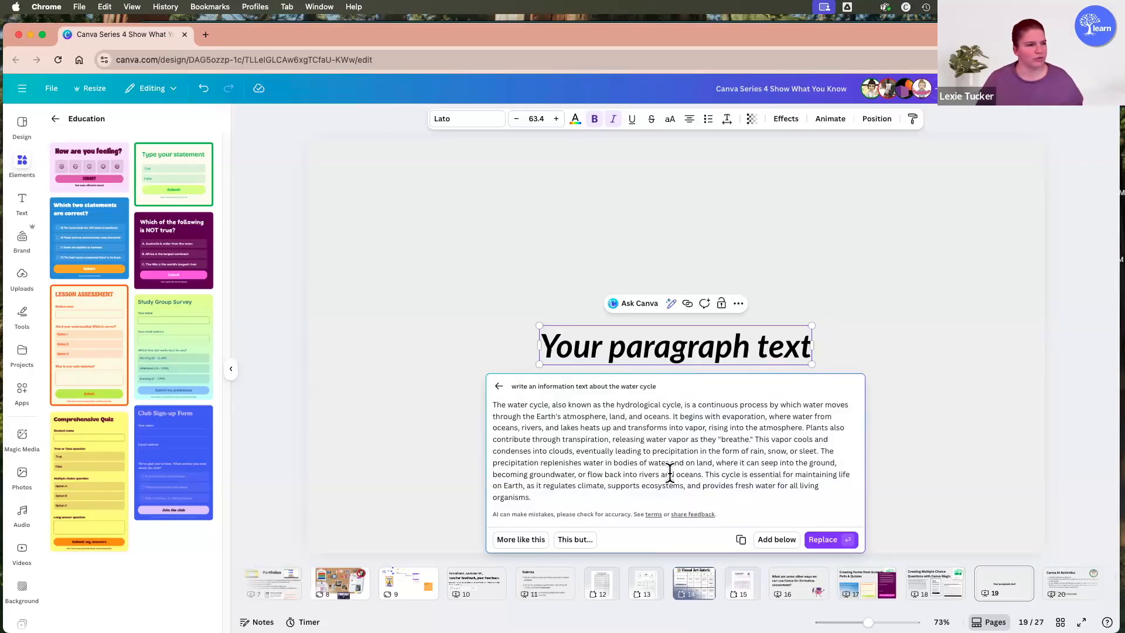
pyautogui.click(818, 539)
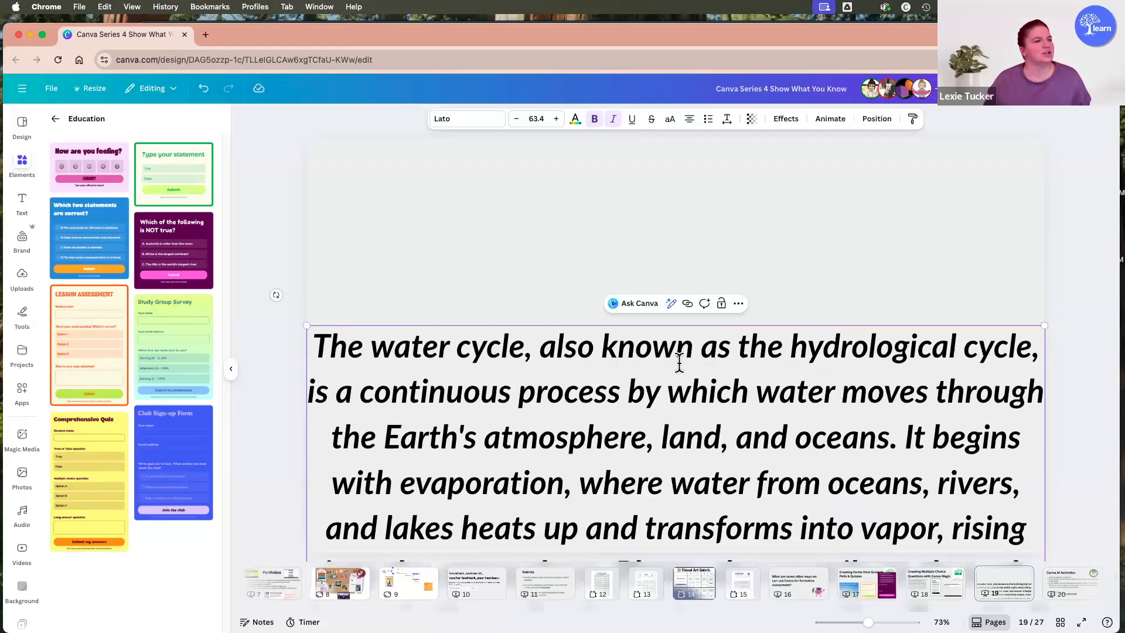
pyautogui.click(538, 113)
pyautogui.click(528, 281)
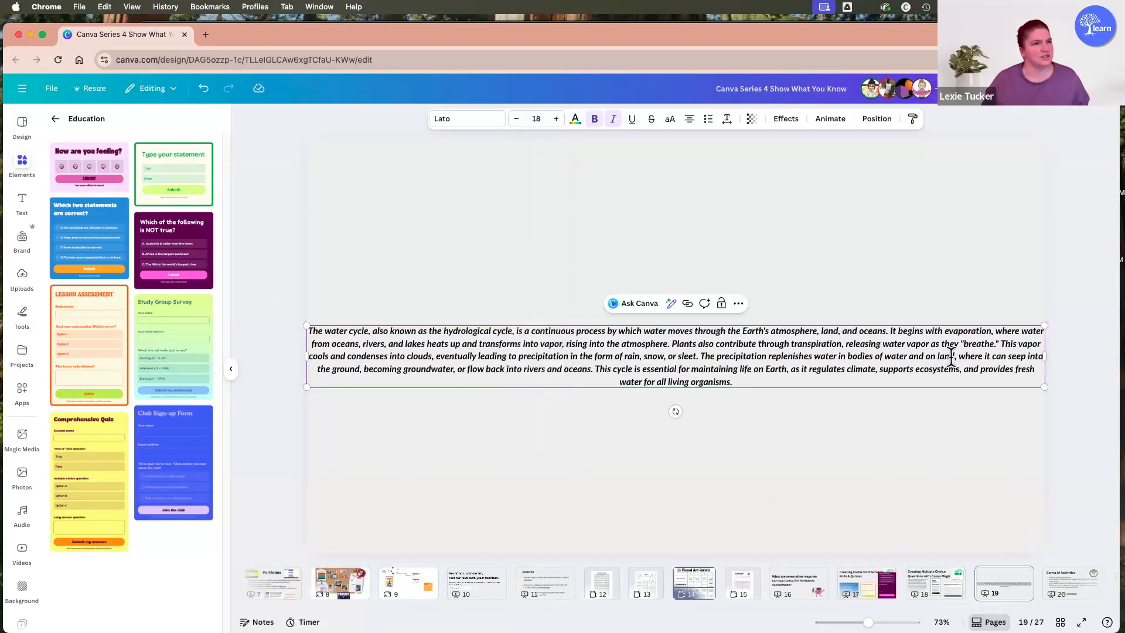
# Left-align the water cycle paragraph and reshape it into a narrow column in the left half of the slide.
pyautogui.click(689, 119)
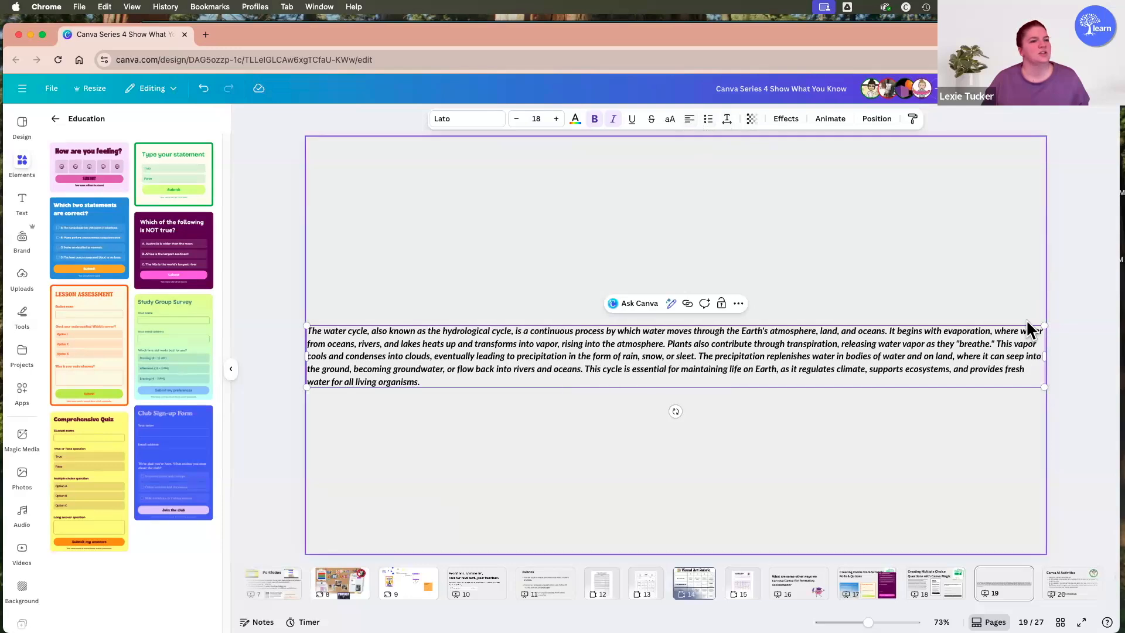
pyautogui.moveTo(1044, 356); pyautogui.dragTo(536, 359)
pyautogui.moveTo(467, 389); pyautogui.dragTo(513, 266)
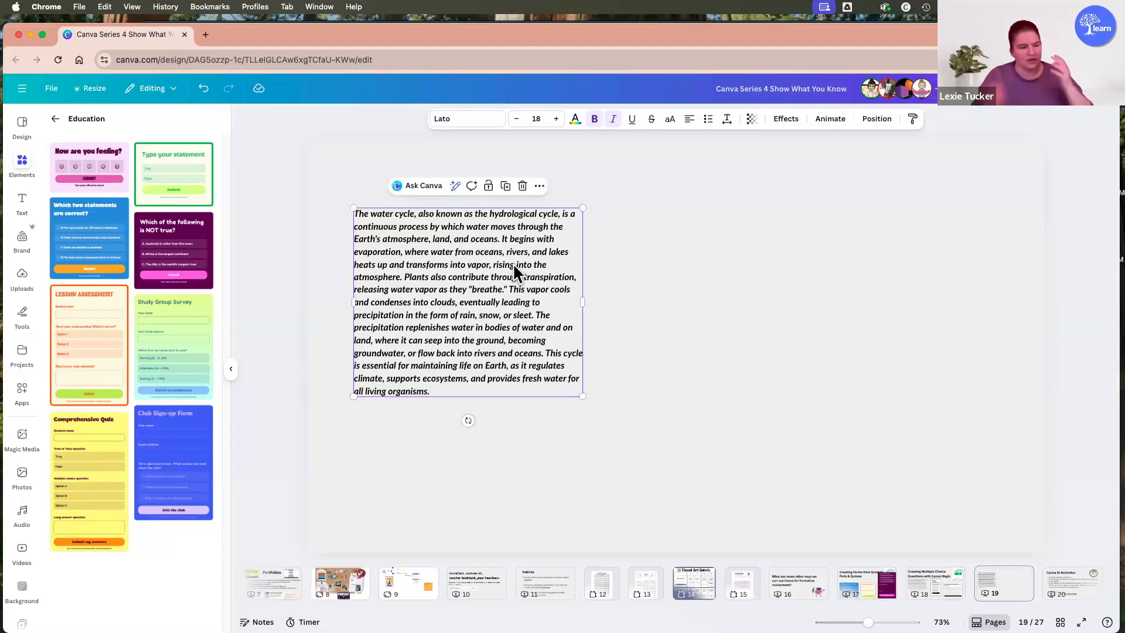
pyautogui.click(617, 325)
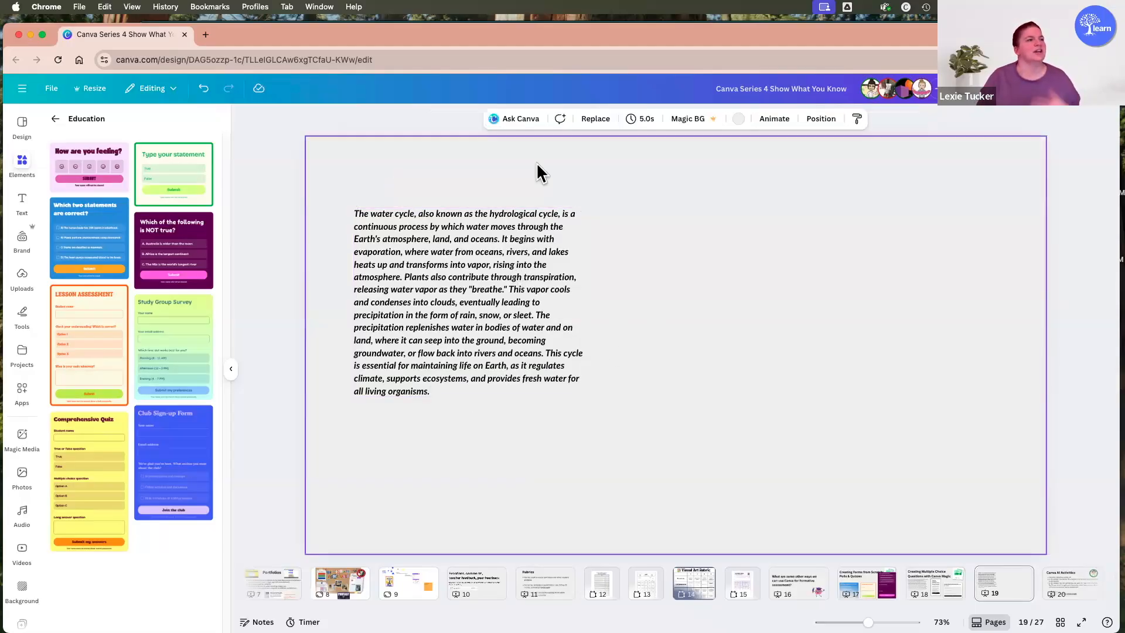
pyautogui.click(534, 257)
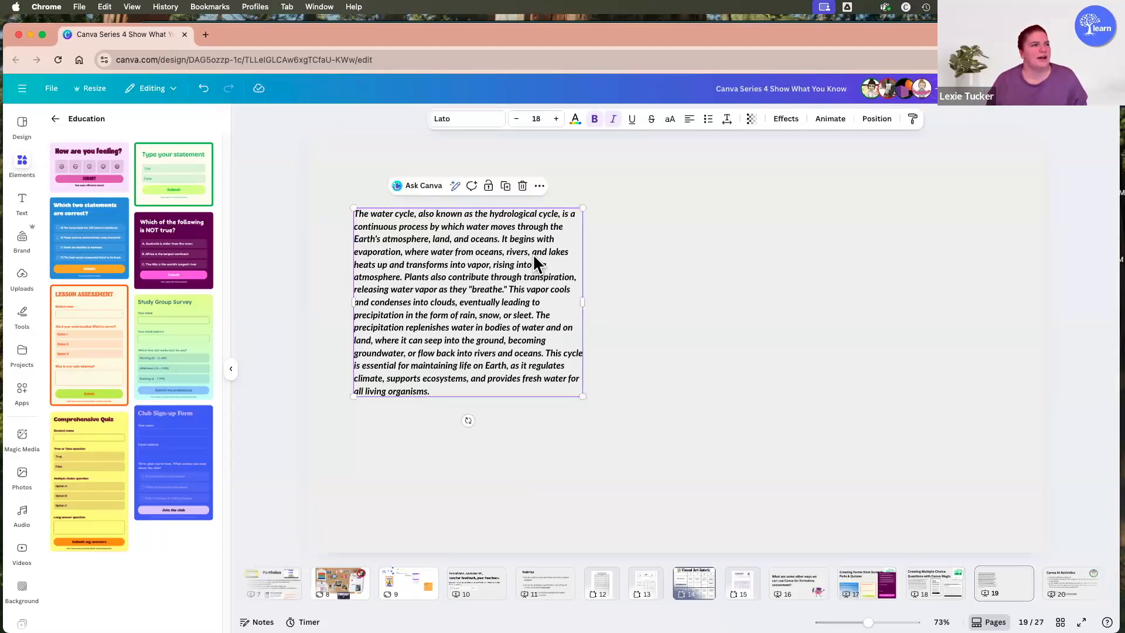
pyautogui.click(539, 187)
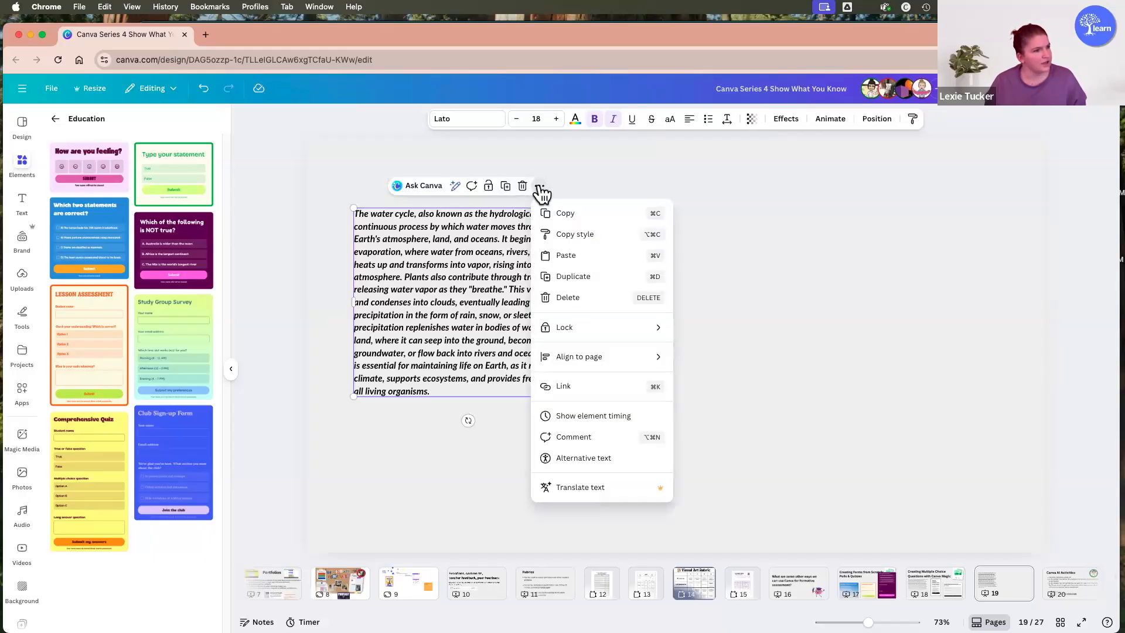
pyautogui.scroll(-2, 779, 417)
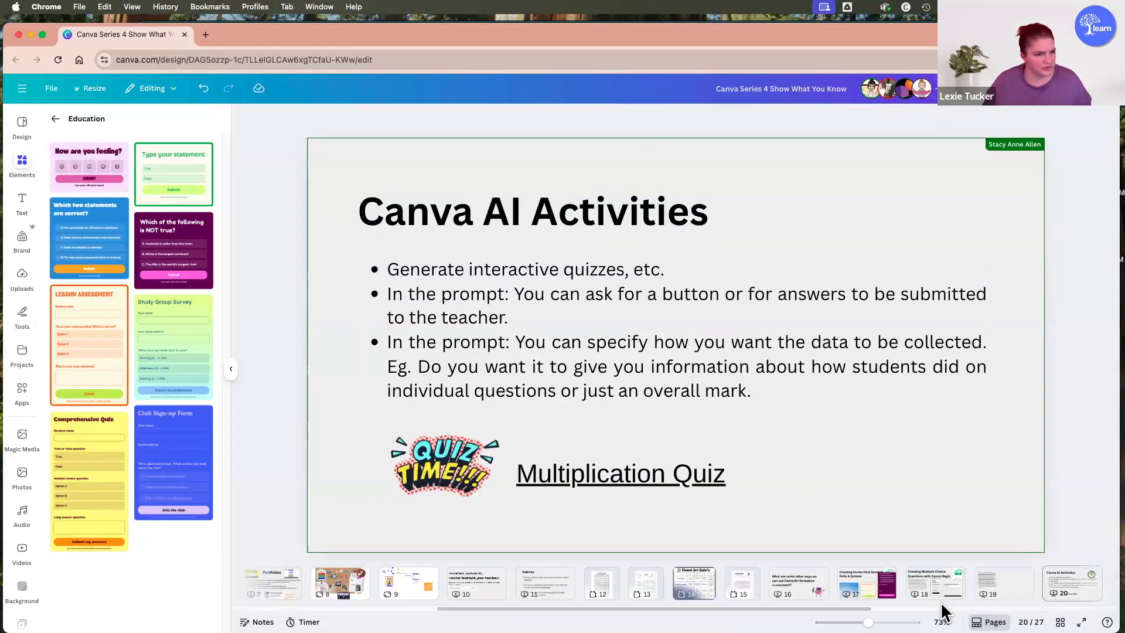
pyautogui.click(998, 587)
pyautogui.click(489, 288)
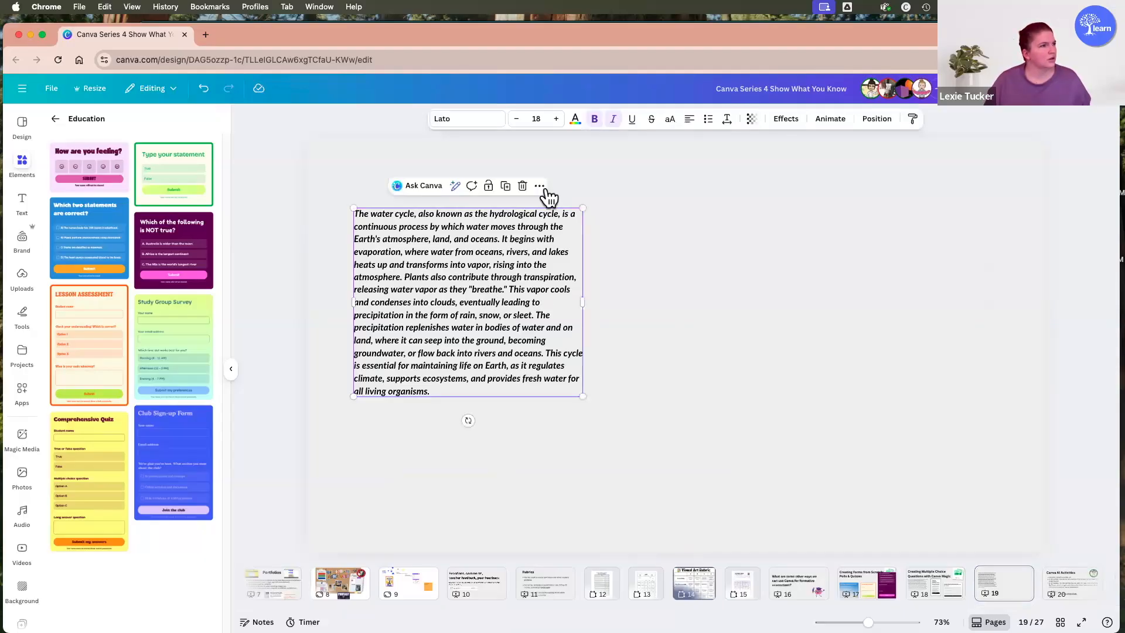
pyautogui.click(457, 187)
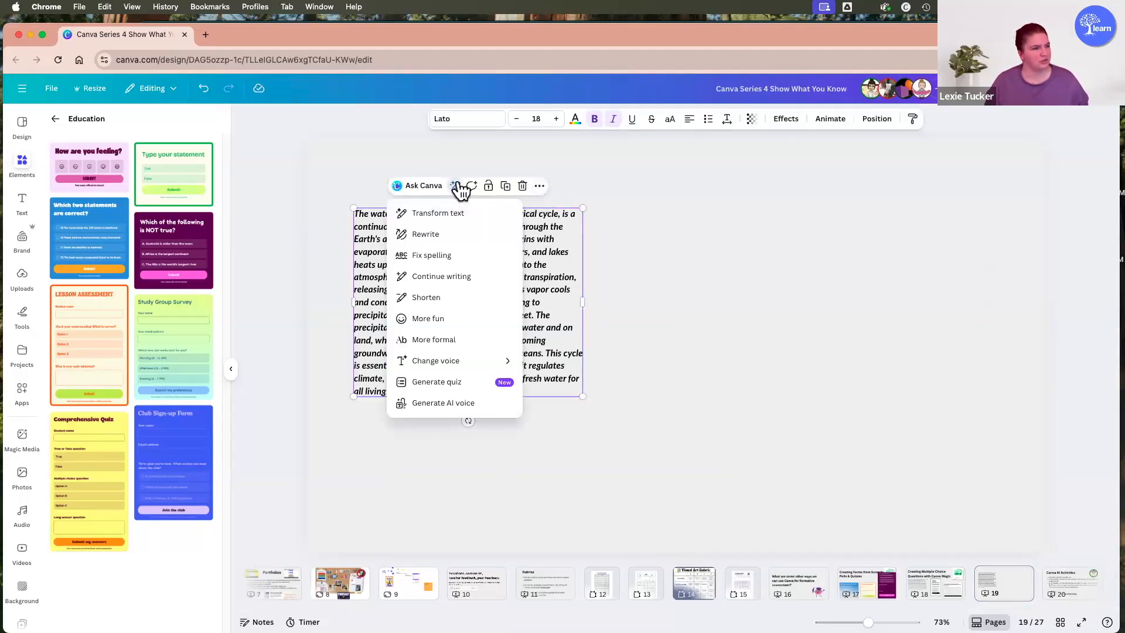
pyautogui.click(598, 304)
# Generate a quiz from the water cycle paragraph and widen the quiz form to about one and a half times its width.
pyautogui.click(457, 281)
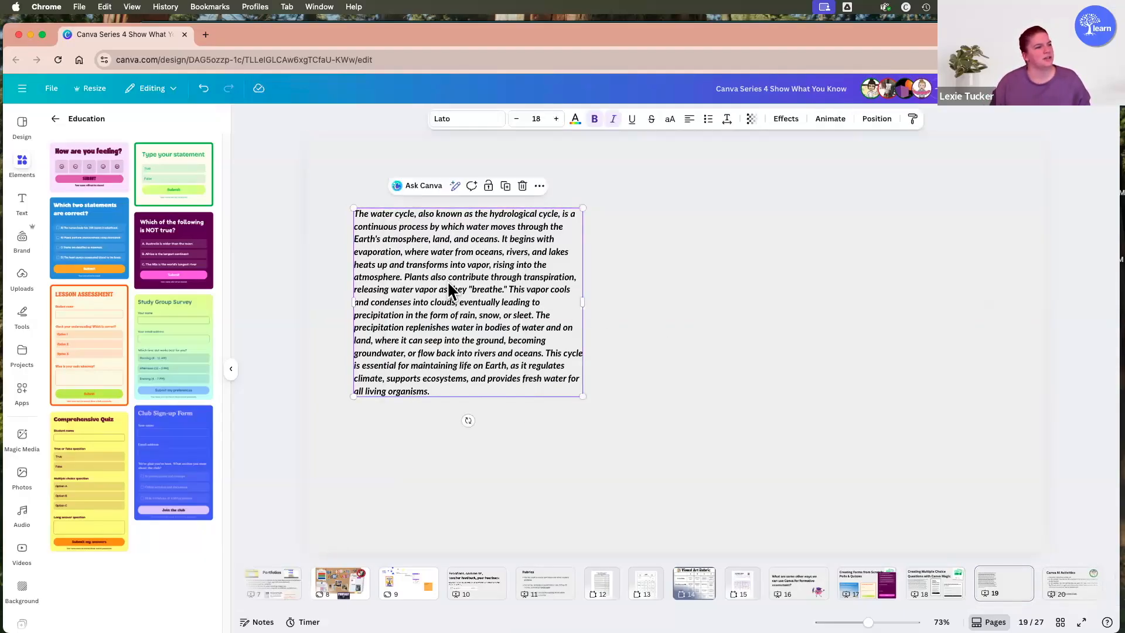
pyautogui.click(456, 186)
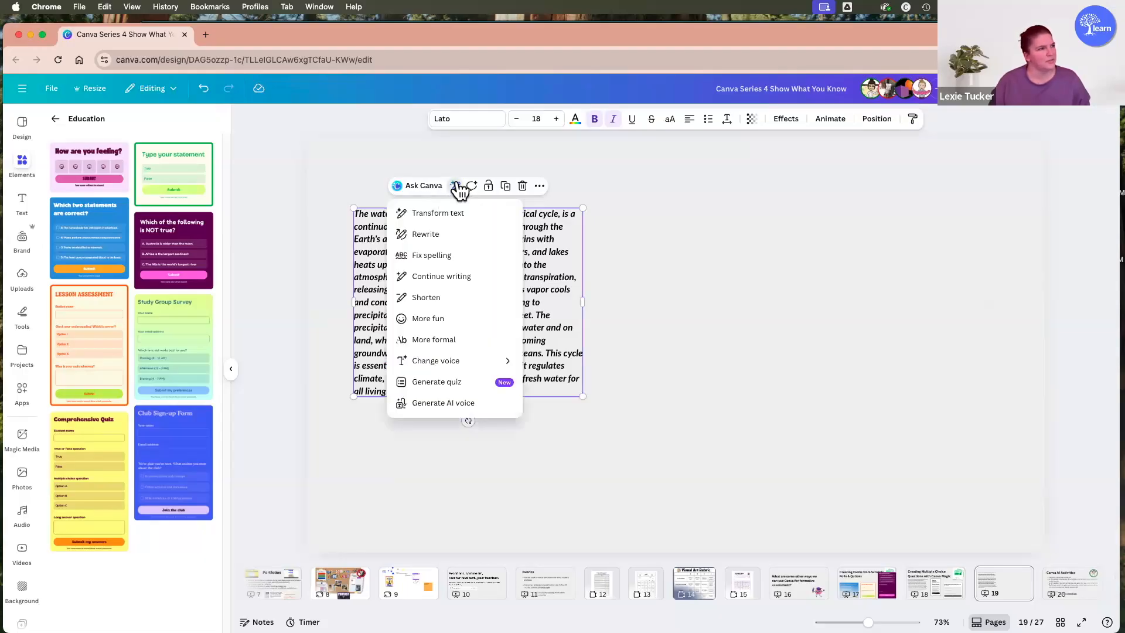
pyautogui.click(447, 381)
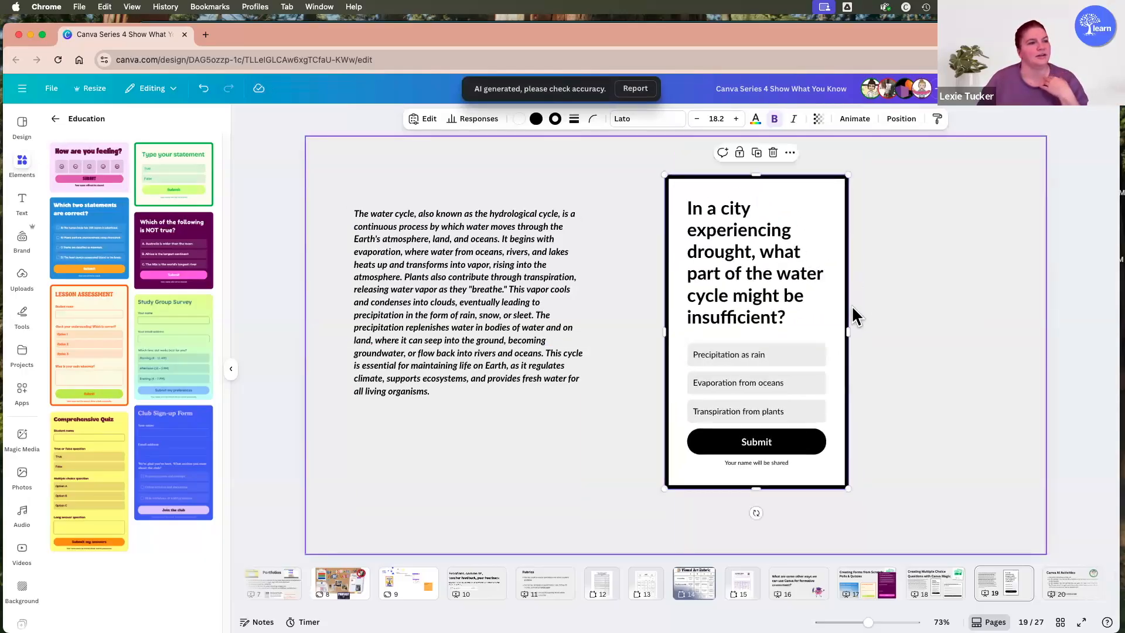
pyautogui.moveTo(848, 328); pyautogui.dragTo(941, 317)
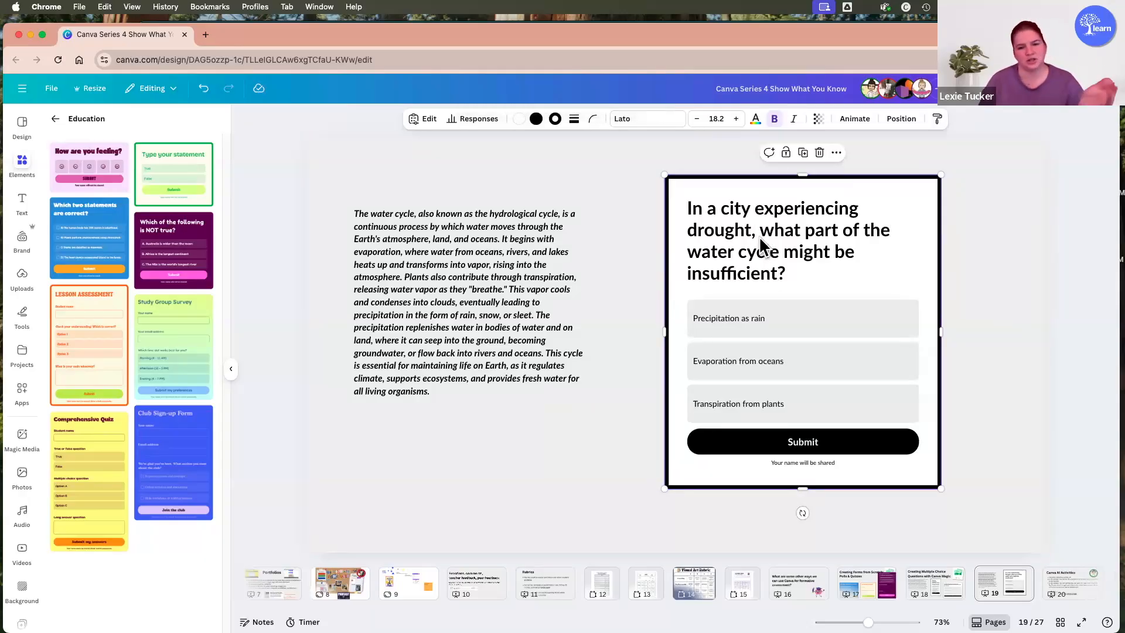
# Examine the quiz form's question, available question types and response privacy options.
pyautogui.click(424, 129)
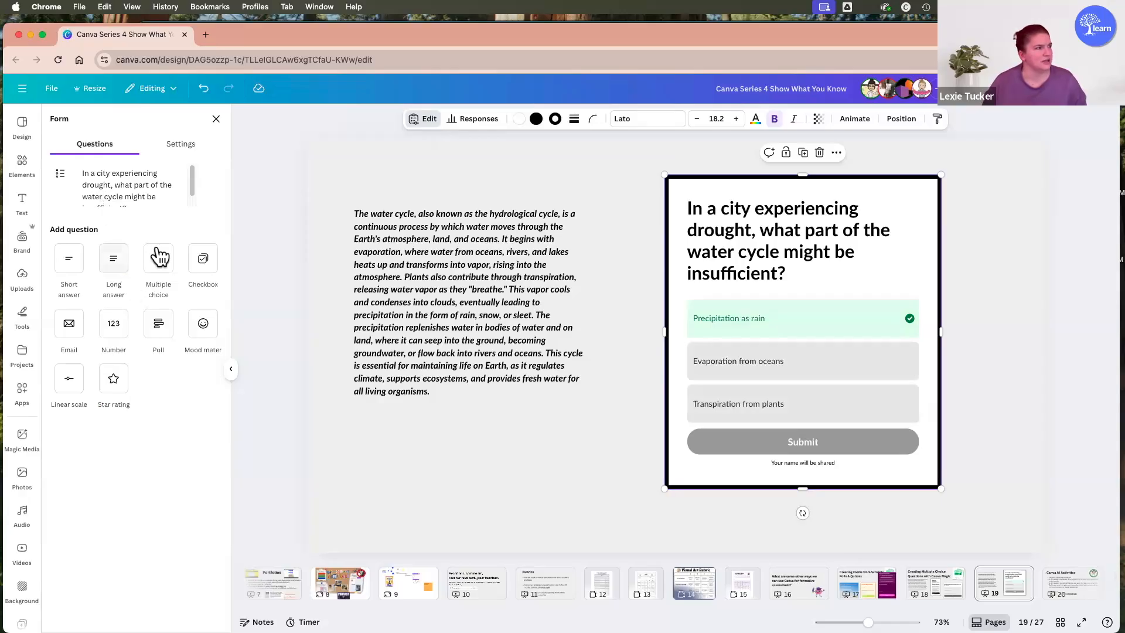
pyautogui.scroll(-1, 157, 205)
pyautogui.click(120, 188)
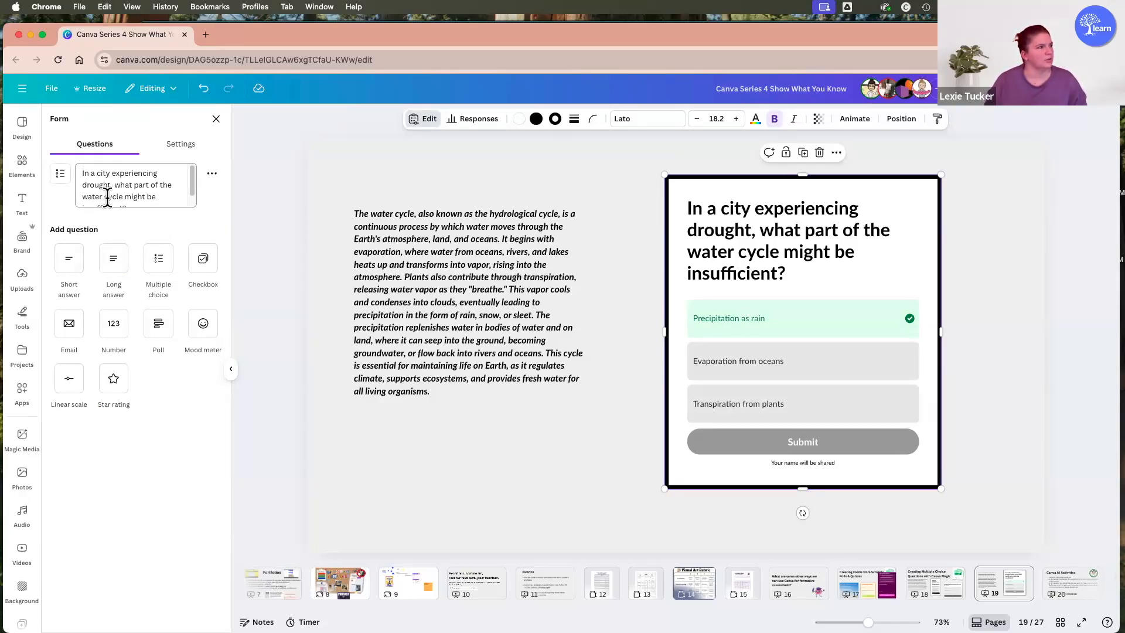
pyautogui.scroll(-1, 124, 186)
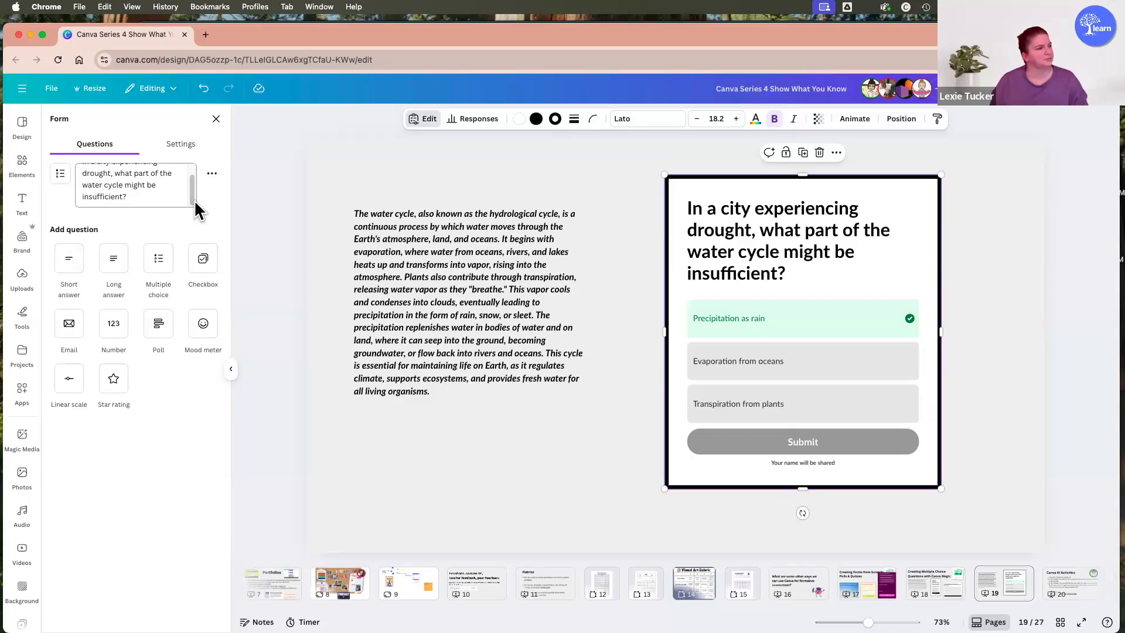
pyautogui.click(205, 147)
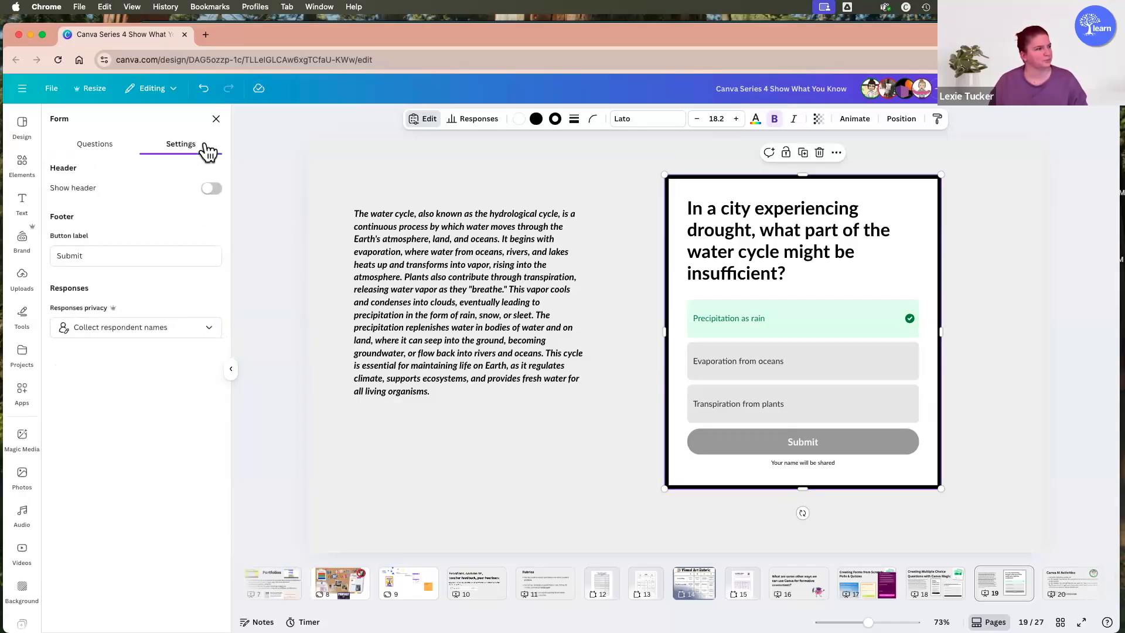
pyautogui.click(139, 330)
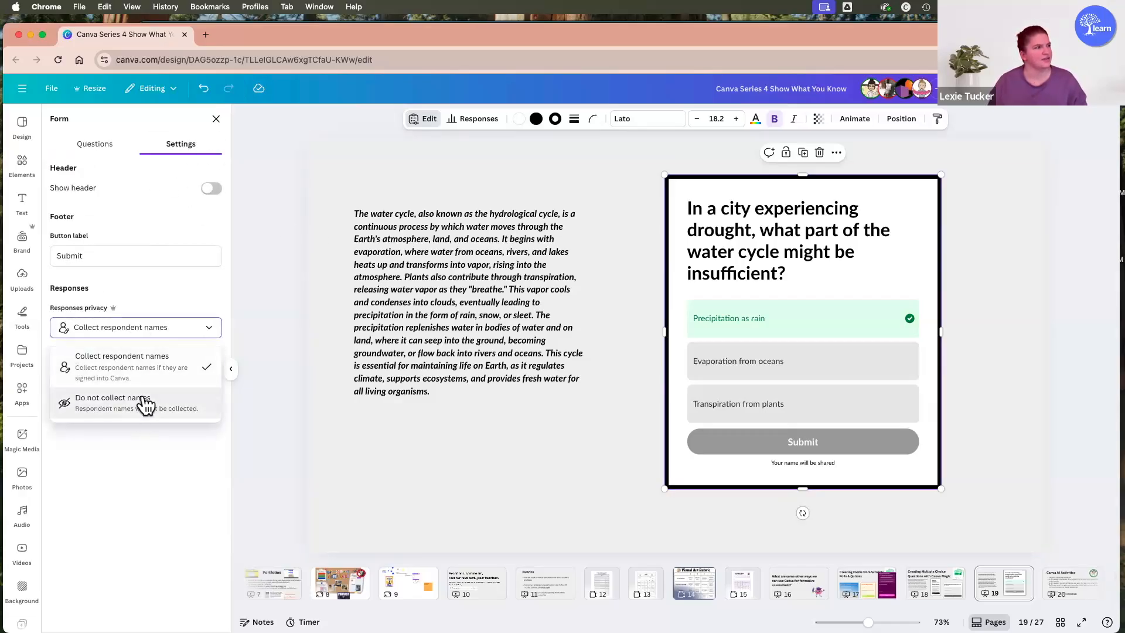
pyautogui.click(95, 143)
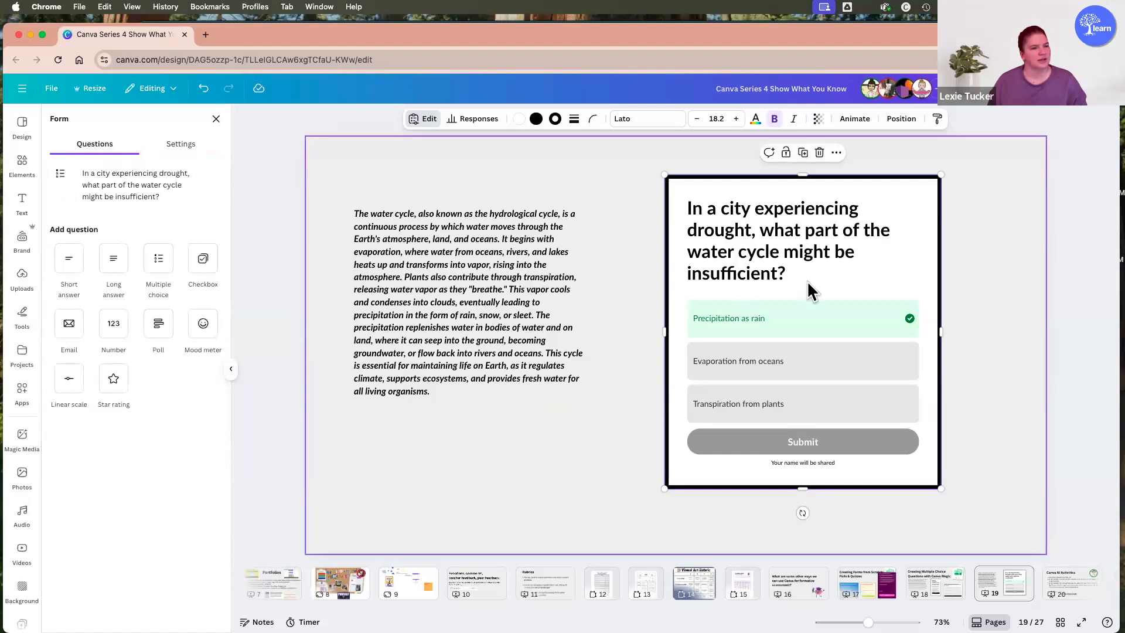
pyautogui.click(1003, 339)
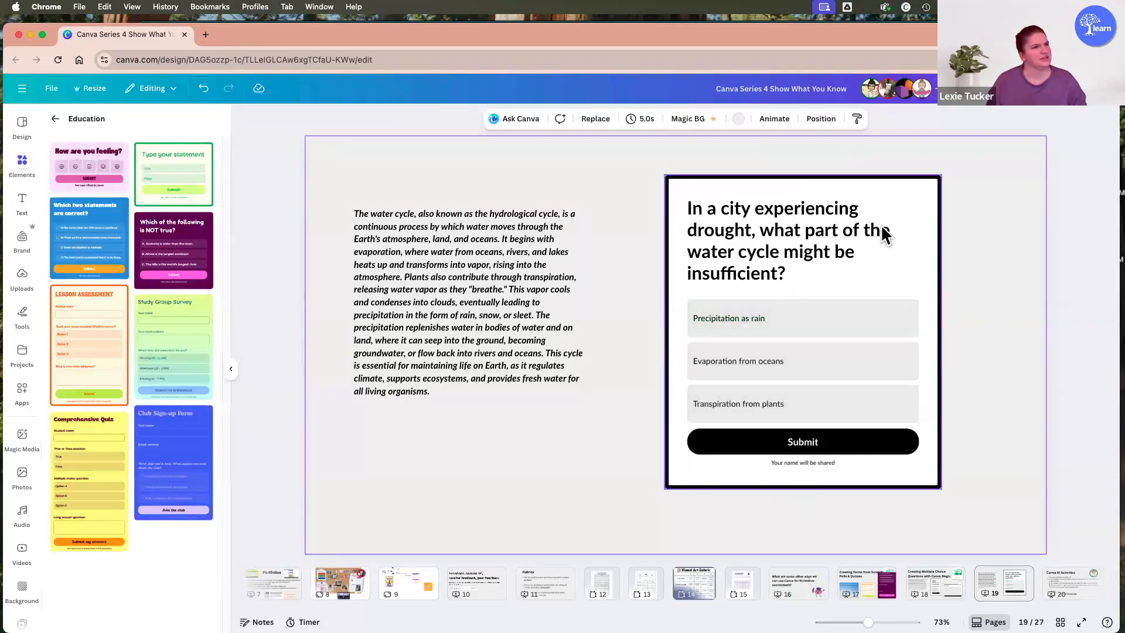
# Add a short answer question reading "What is the water cycle?" to the quiz form.
pyautogui.click(879, 232)
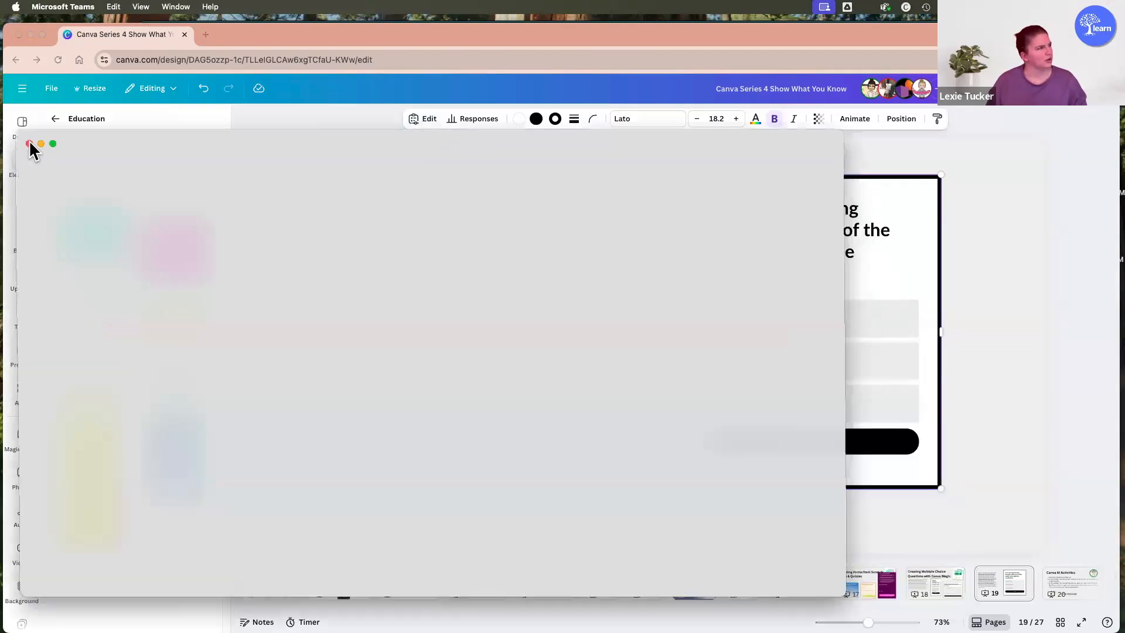
pyautogui.click(29, 144)
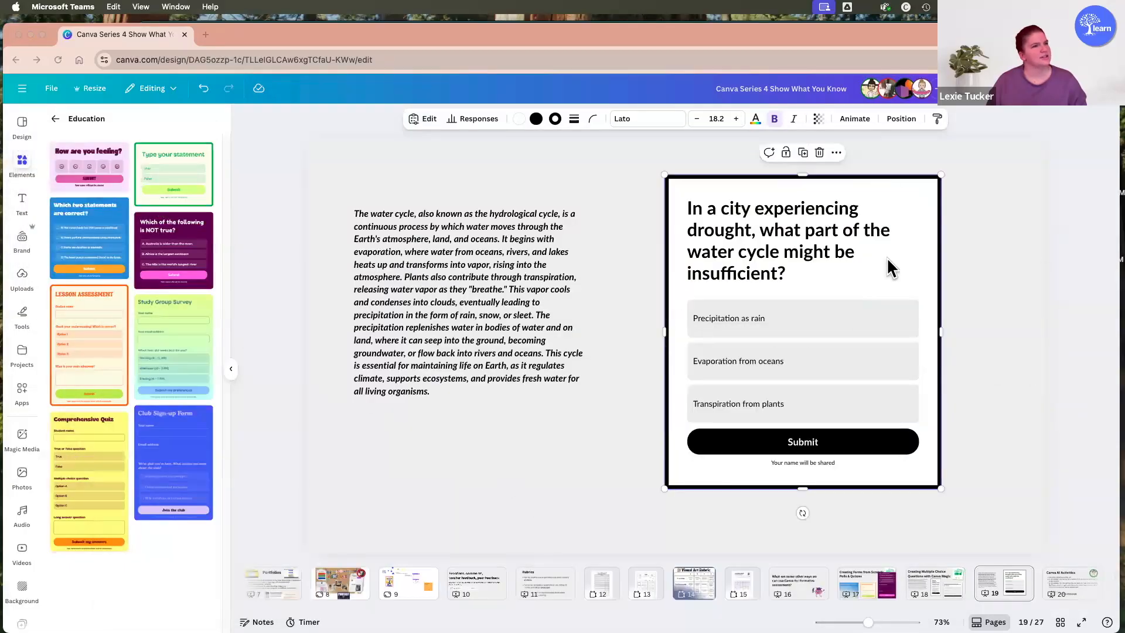
pyautogui.click(889, 251)
pyautogui.click(426, 119)
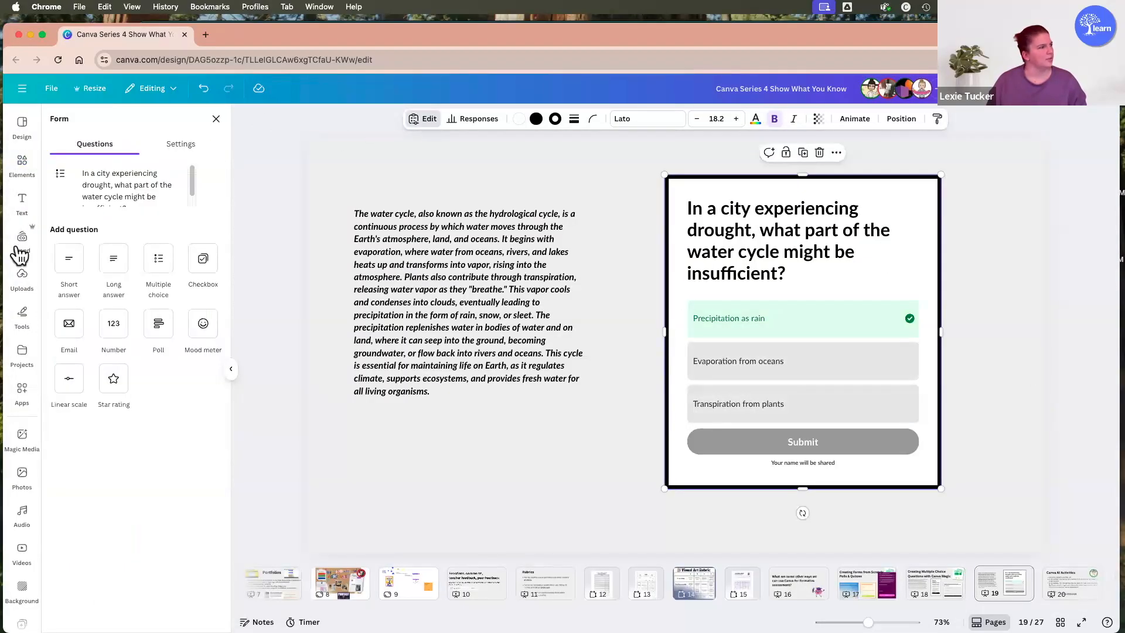
pyautogui.scroll(-2, 110, 191)
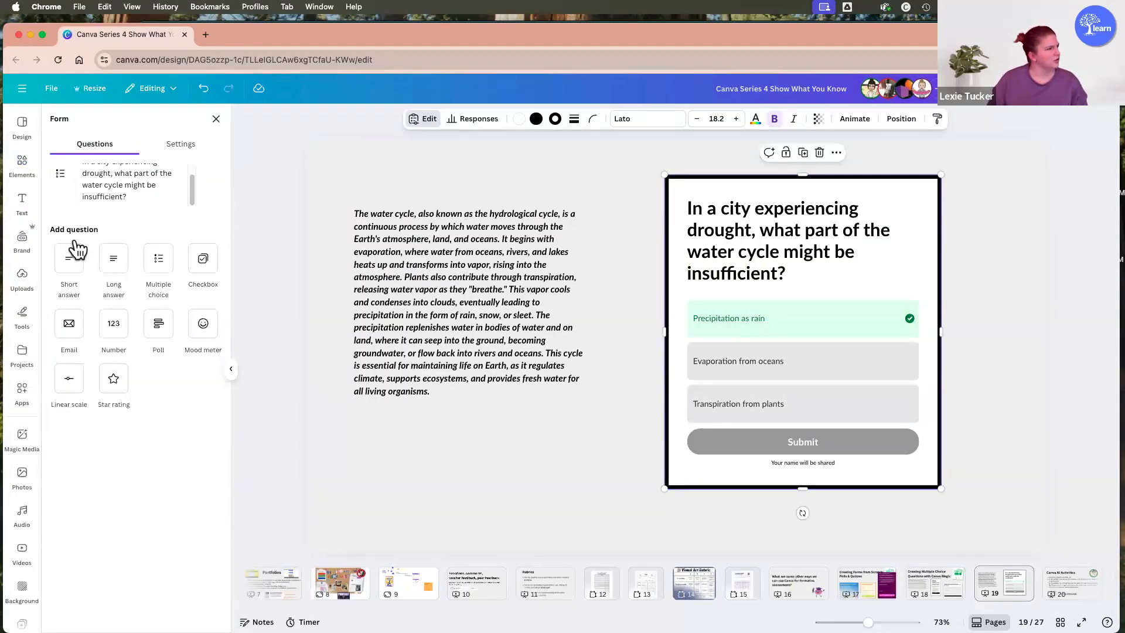
pyautogui.click(69, 260)
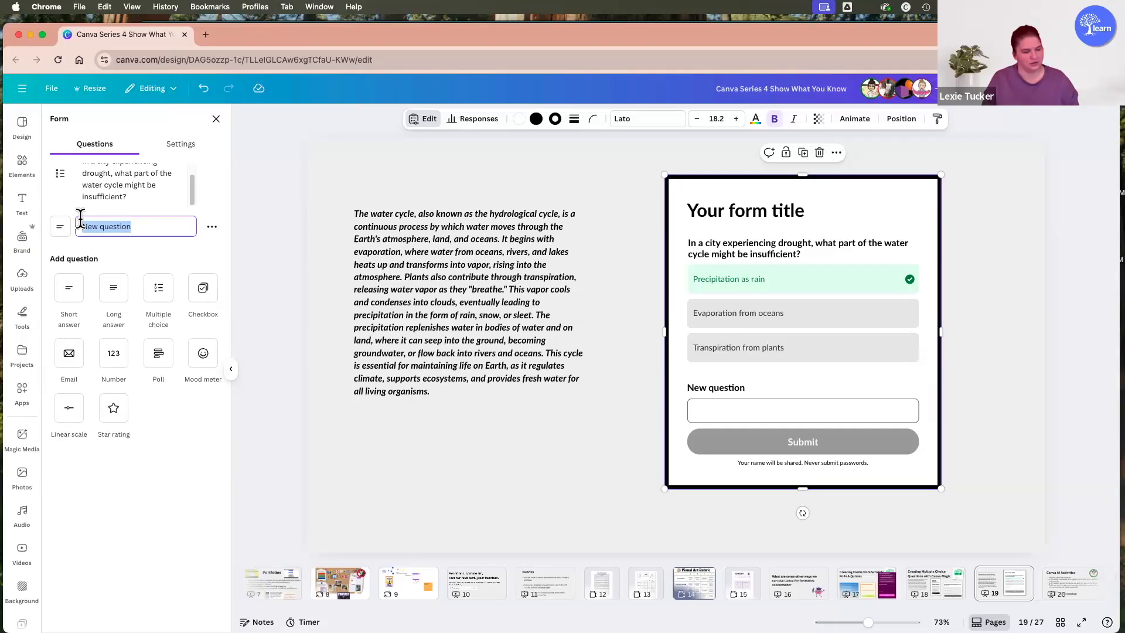
pyautogui.write('What is the w')
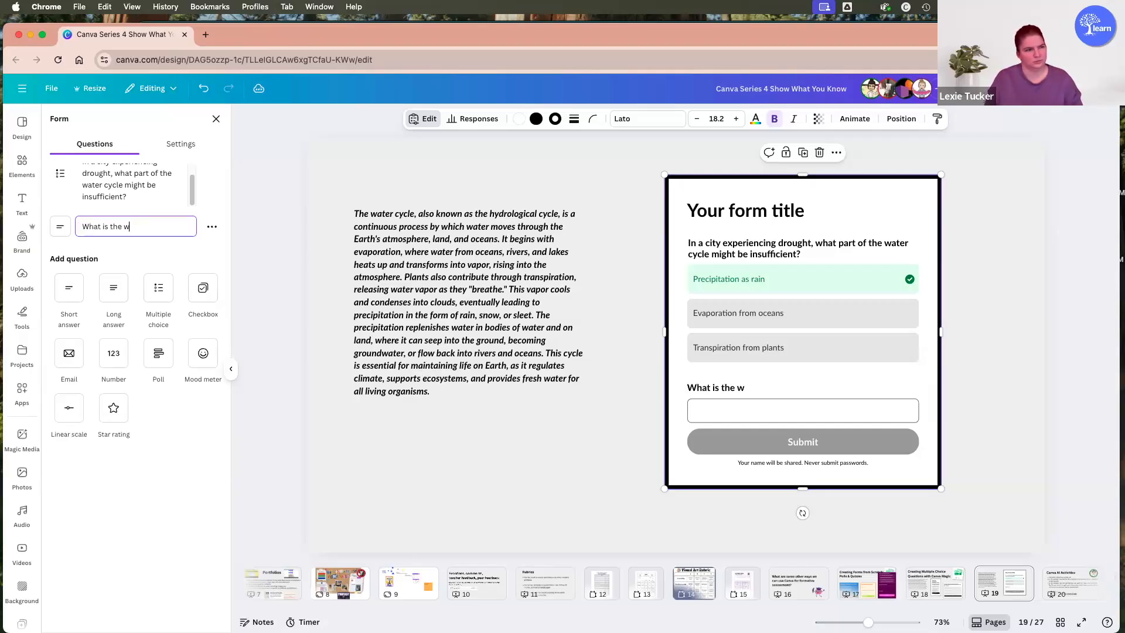
pyautogui.write('ater cycle?')
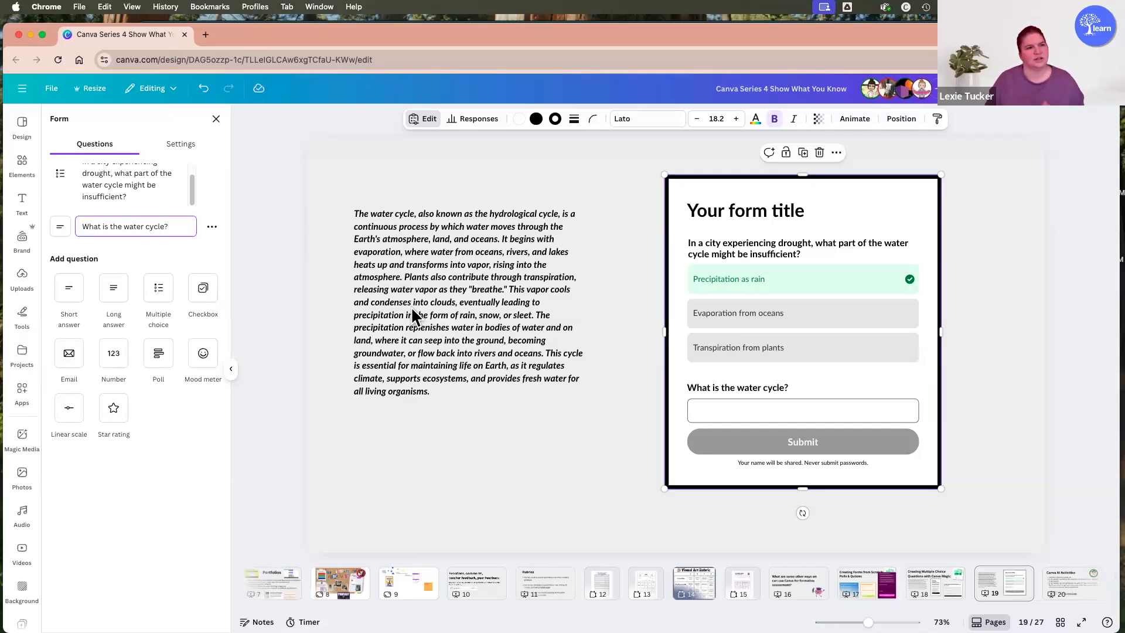
pyautogui.click(982, 329)
# Move the quiz form slightly up and to the left on the slide.
pyautogui.moveTo(799, 333); pyautogui.dragTo(780, 327)
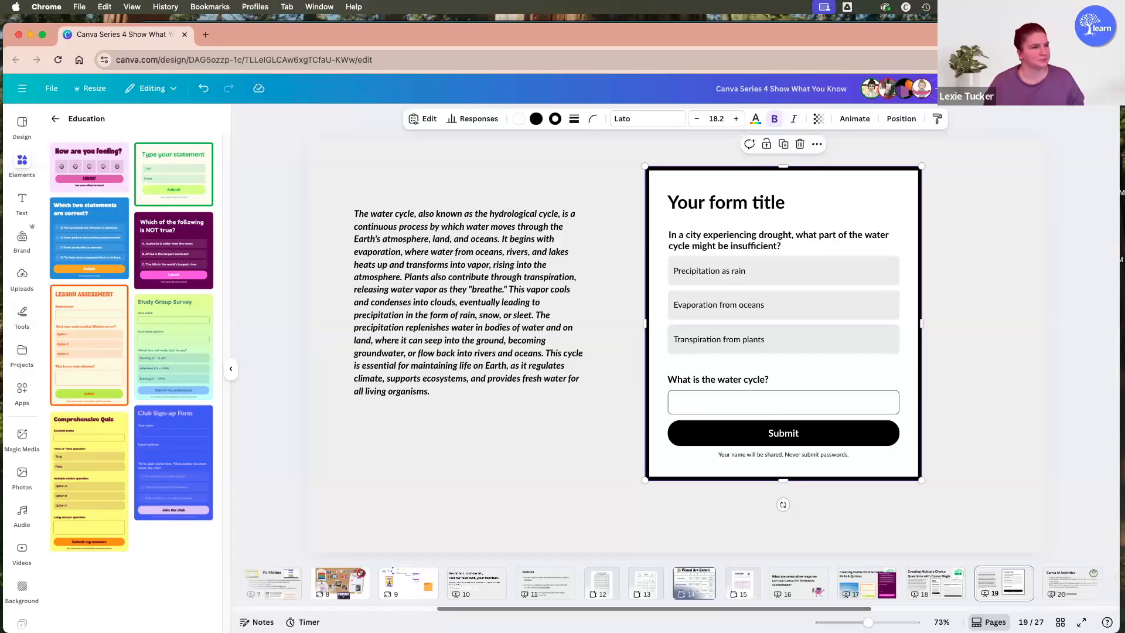
pyautogui.hscroll(10, 823, 579)
pyautogui.hscroll(-3, 824, 579)
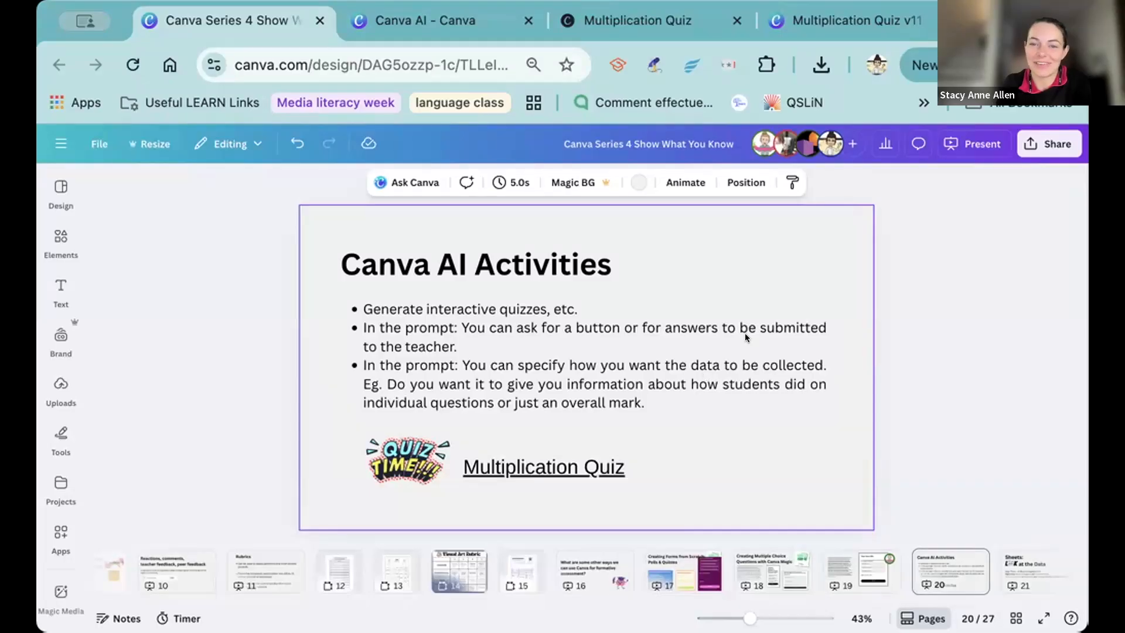
# Switch to Canva AI and try to upload teaching material as an attachment to the grade 4 interactive quiz prompt.
pyautogui.click(765, 320)
pyautogui.click(785, 270)
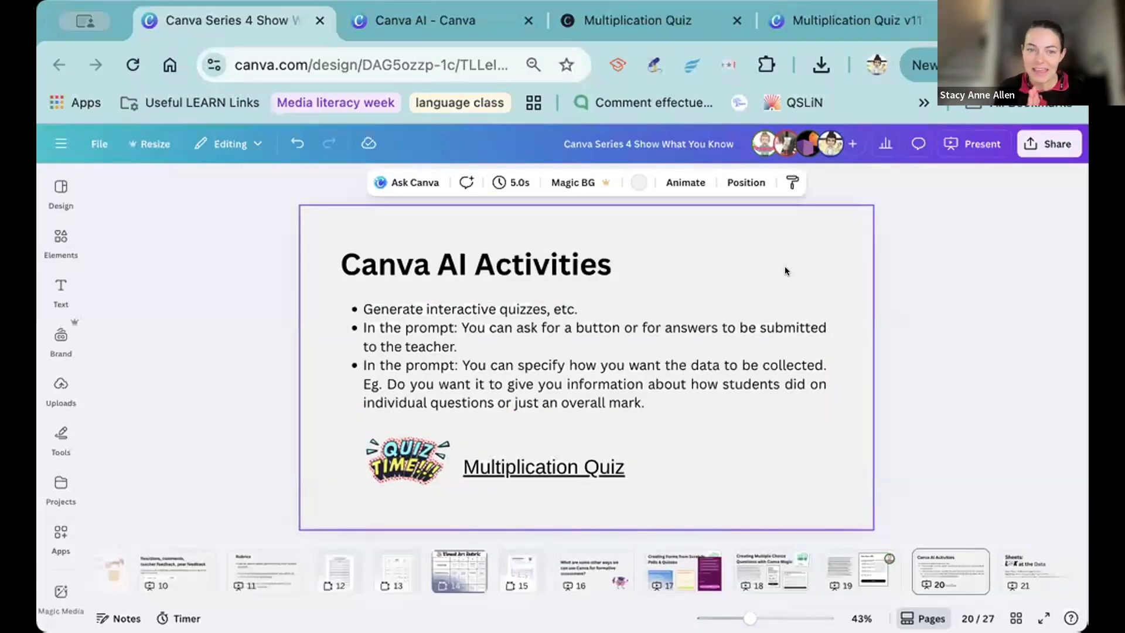
pyautogui.click(388, 17)
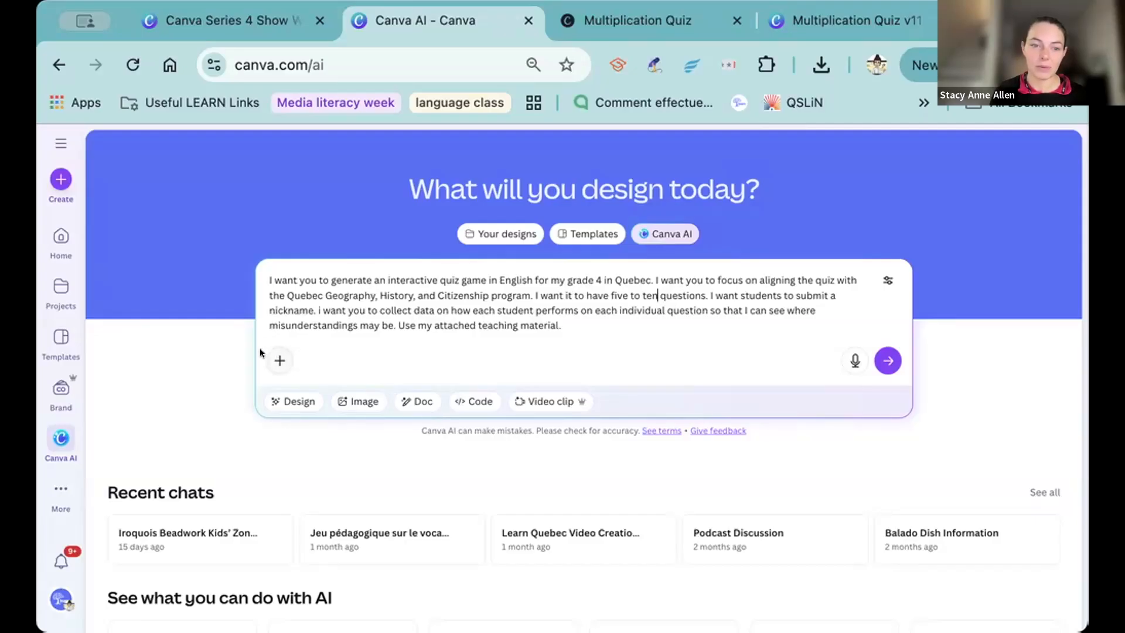
pyautogui.click(277, 357)
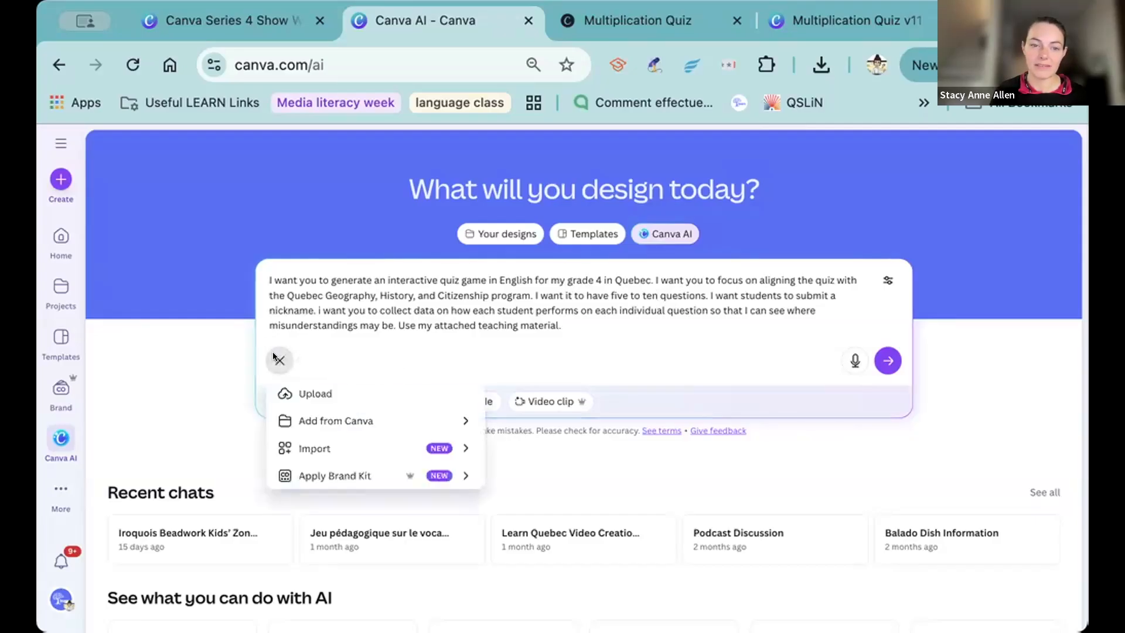
pyautogui.click(305, 392)
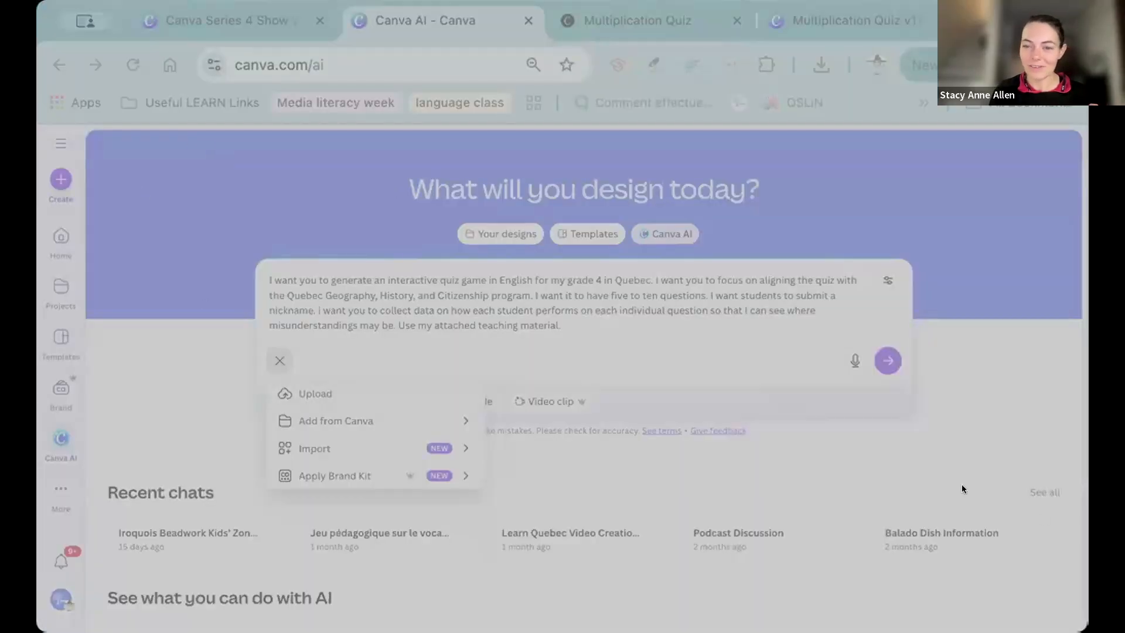
pyautogui.click(927, 503)
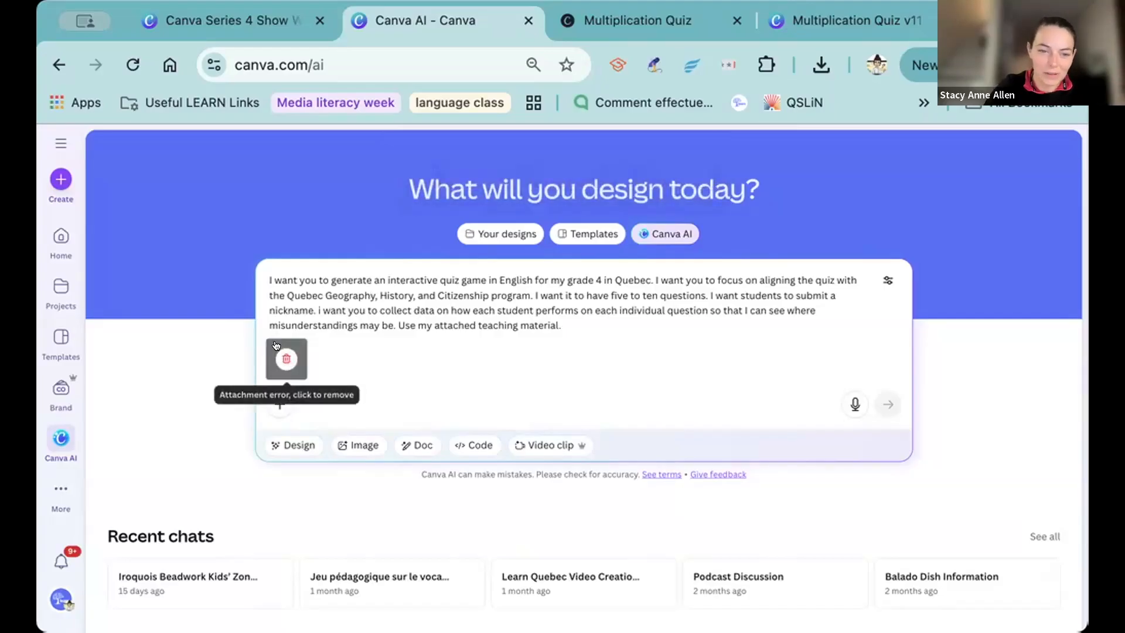
# Specify the quiz topic in the prompt by adding "on New France around 1645" after the Geography, History, and Citizenship program.
pyautogui.click(529, 295)
pyautogui.write('on')
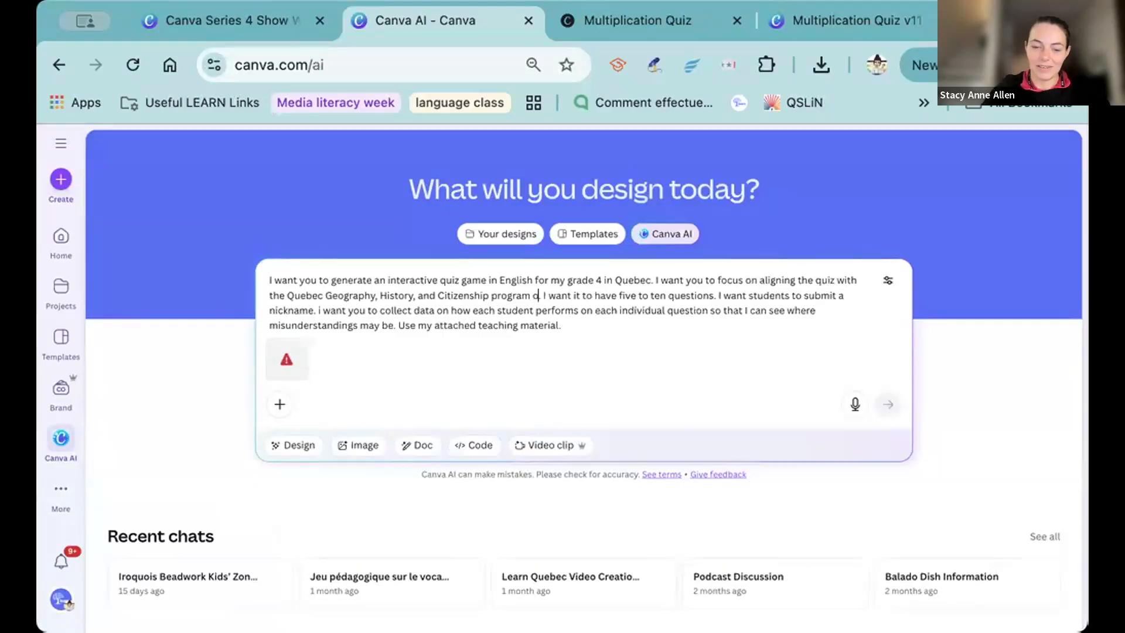
pyautogui.write(' New France')
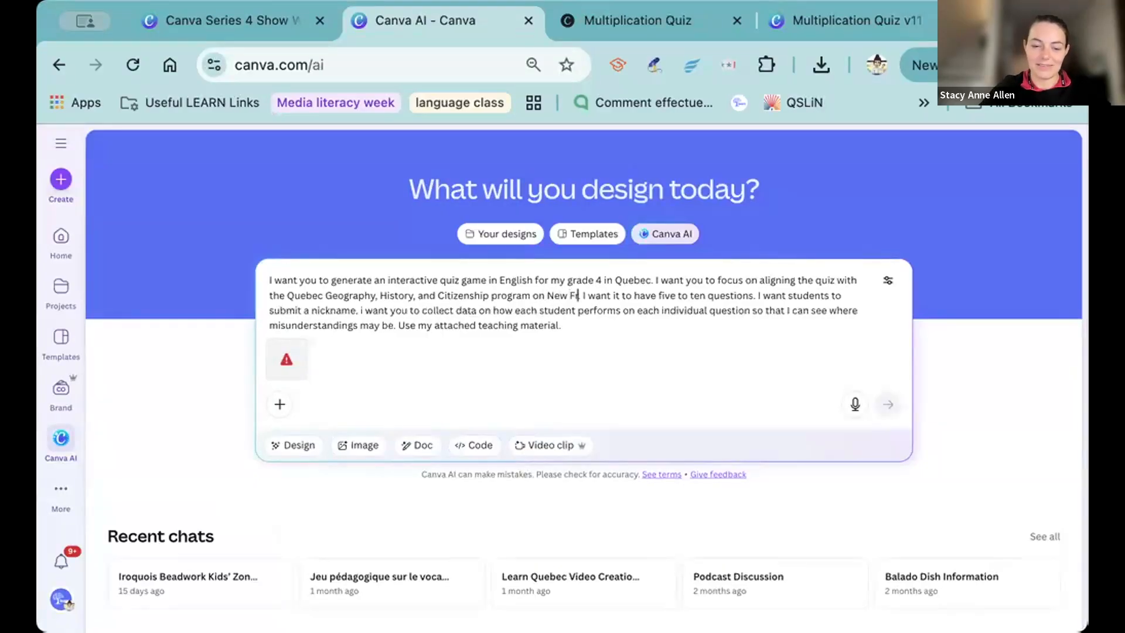
pyautogui.write(' around 1645.')
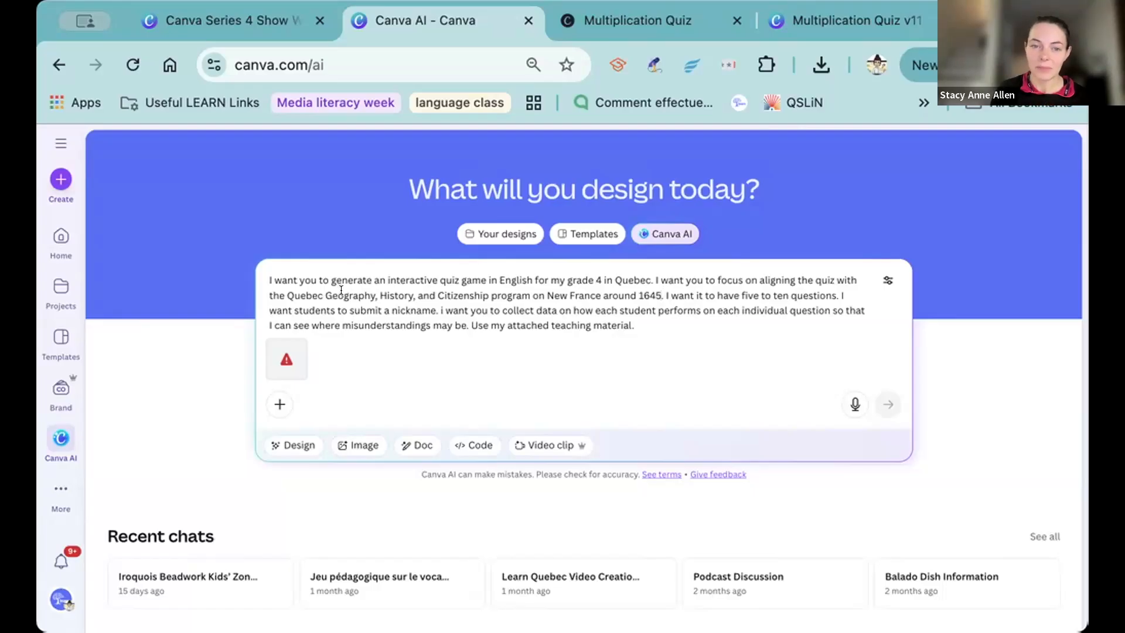
# Delete the closing sentence "Use my attached teaching material." from the quiz prompt.
pyautogui.moveTo(439, 310); pyautogui.dragTo(668, 318)
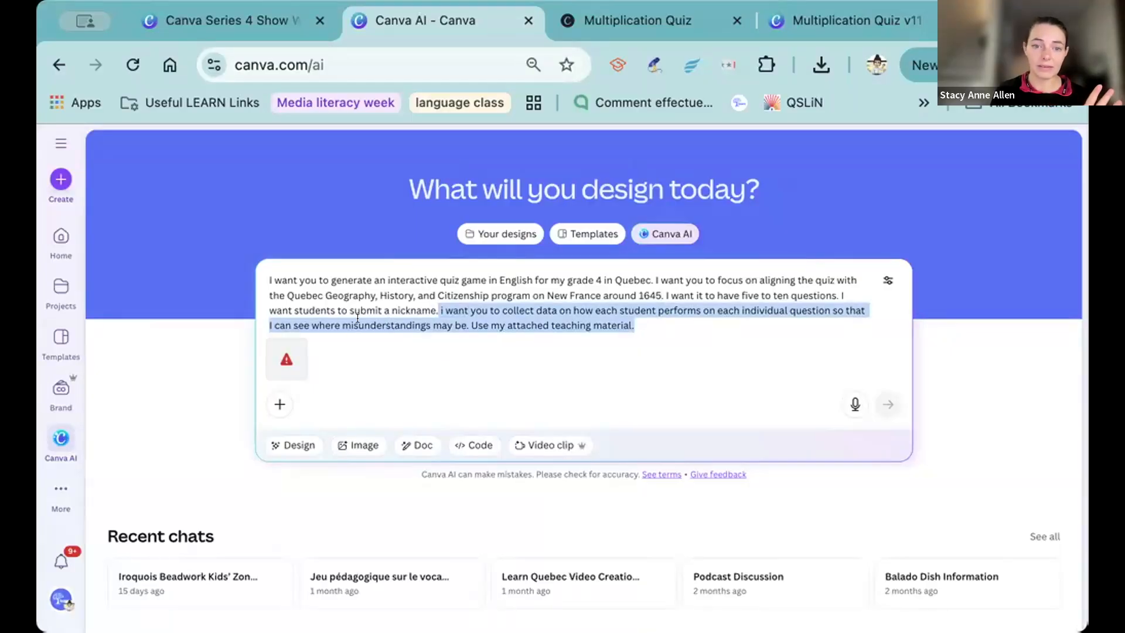
pyautogui.click(651, 322)
pyautogui.moveTo(635, 326); pyautogui.dragTo(468, 321)
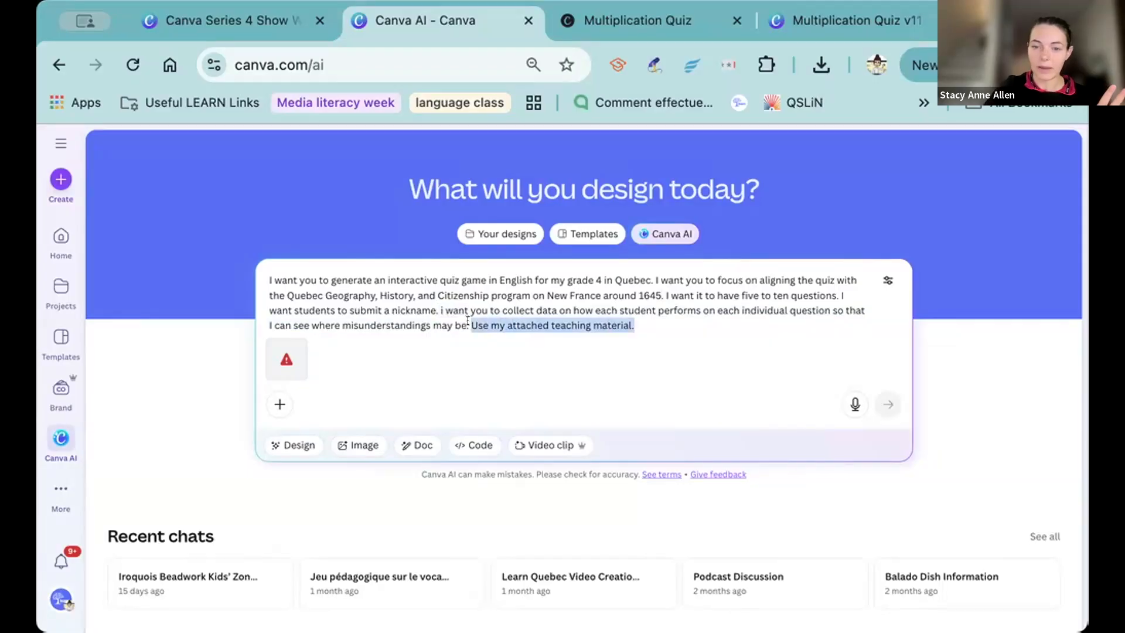
pyautogui.press('BackSpace')
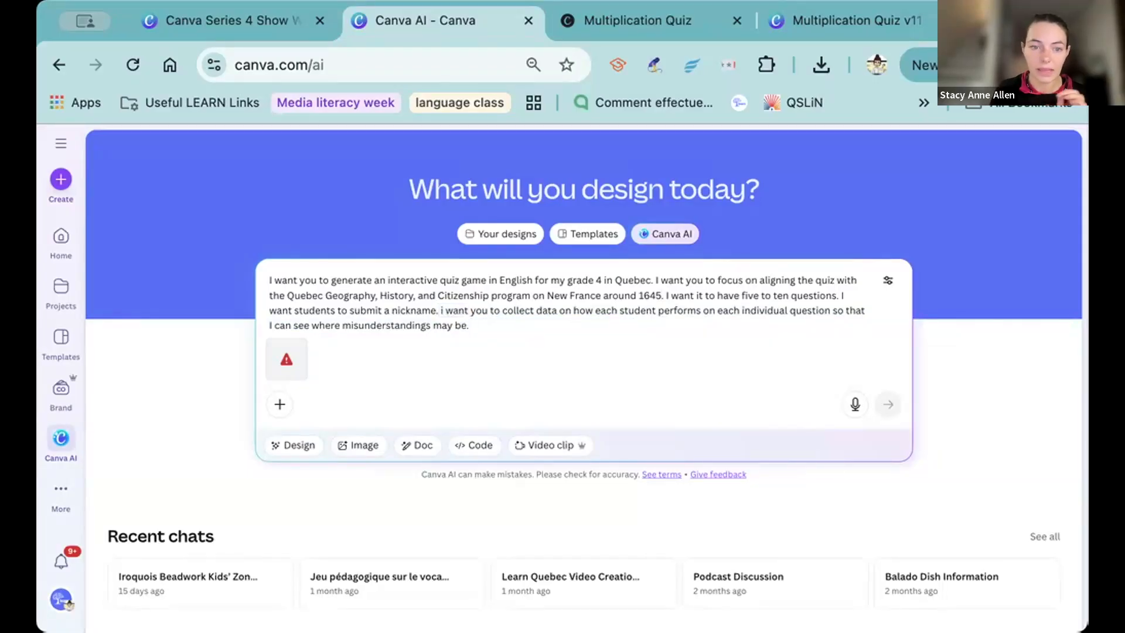
# Remove the failed attachment from the prompt and send the request to generate the grade 4 quiz.
pyautogui.moveTo(293, 311); pyautogui.dragTo(436, 303)
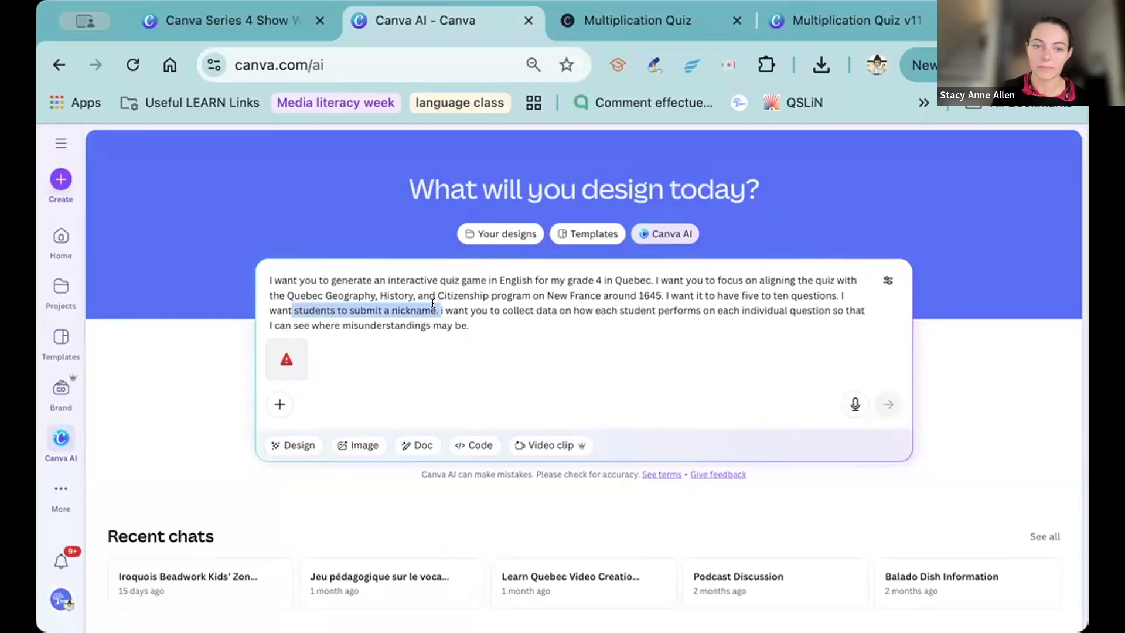
pyautogui.click(701, 322)
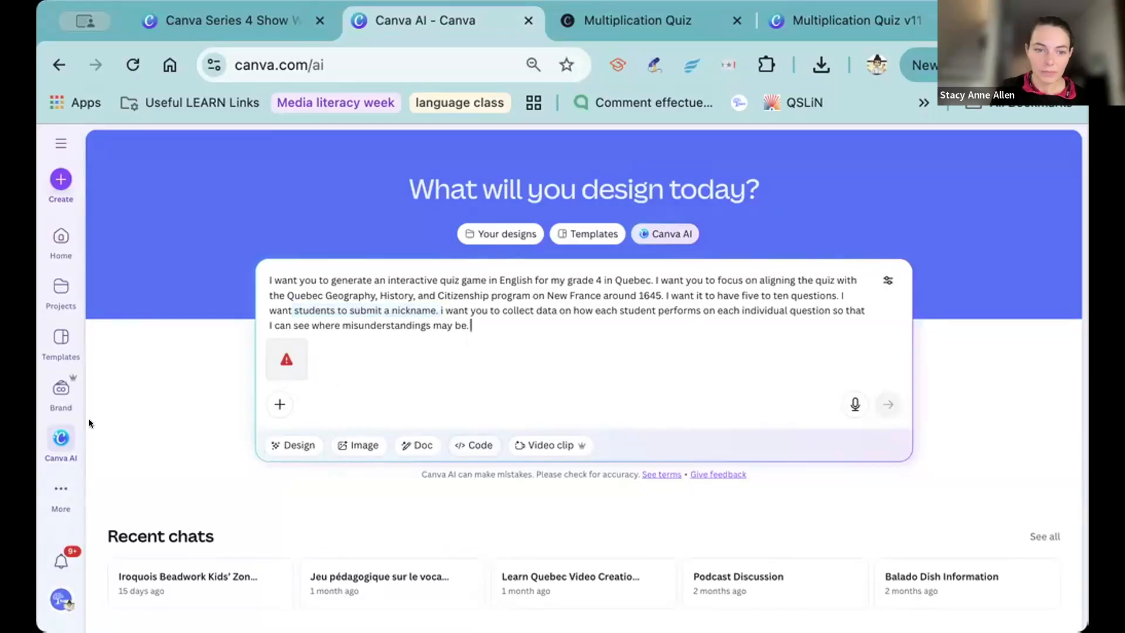
pyautogui.click(275, 358)
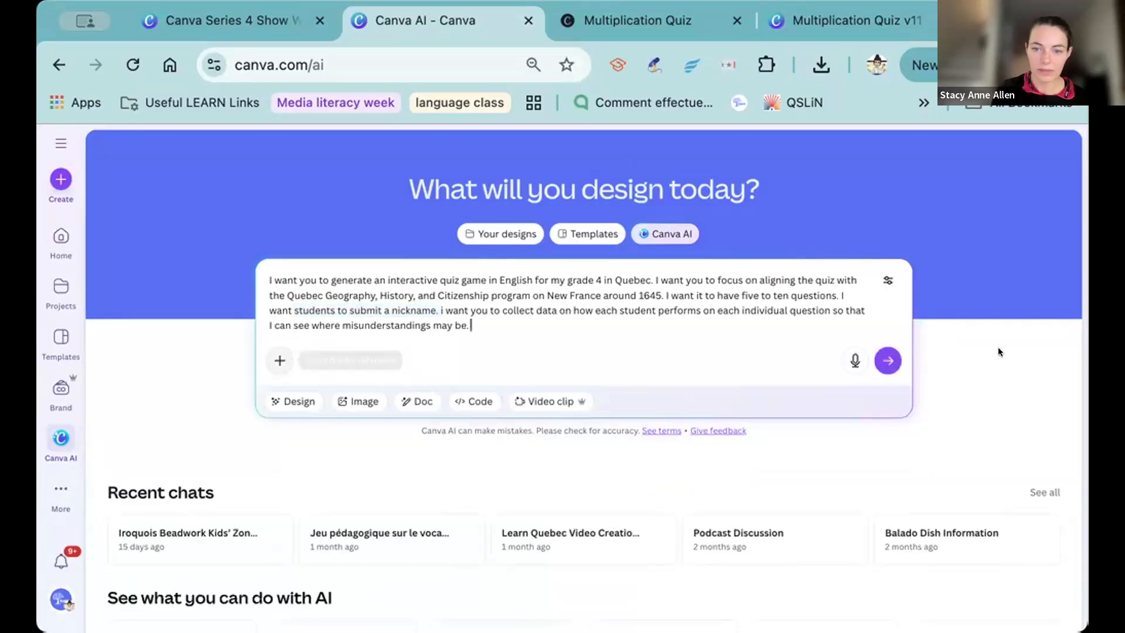
pyautogui.click(888, 360)
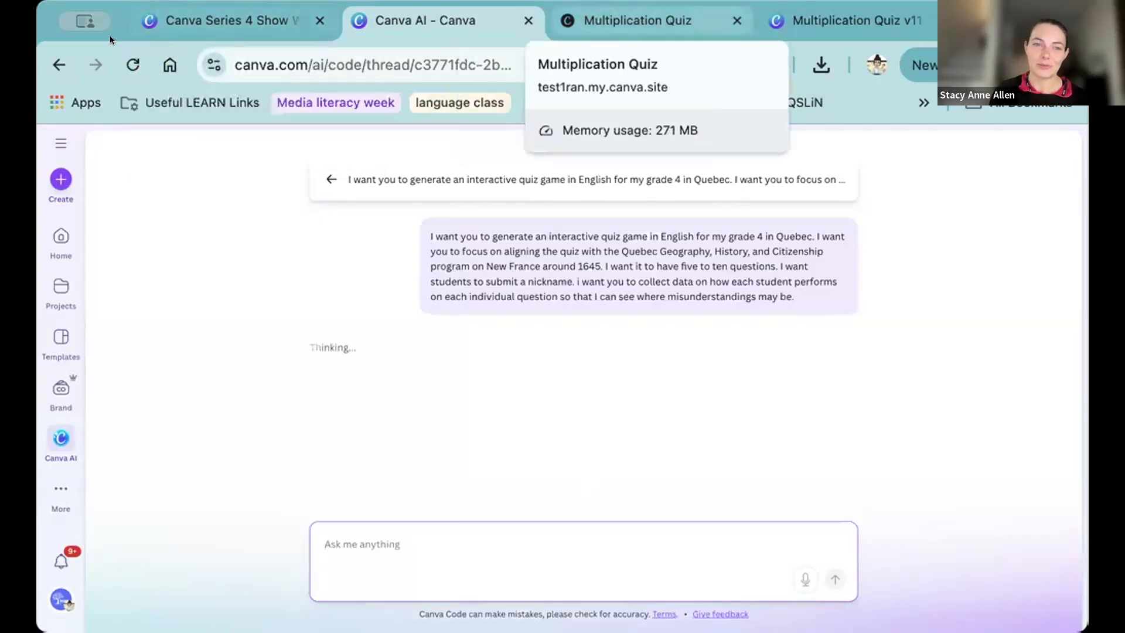
# Switch to the published Multiplication Quiz, choose the Easy difficulty level and fill in a student nickname.
pyautogui.click(170, 19)
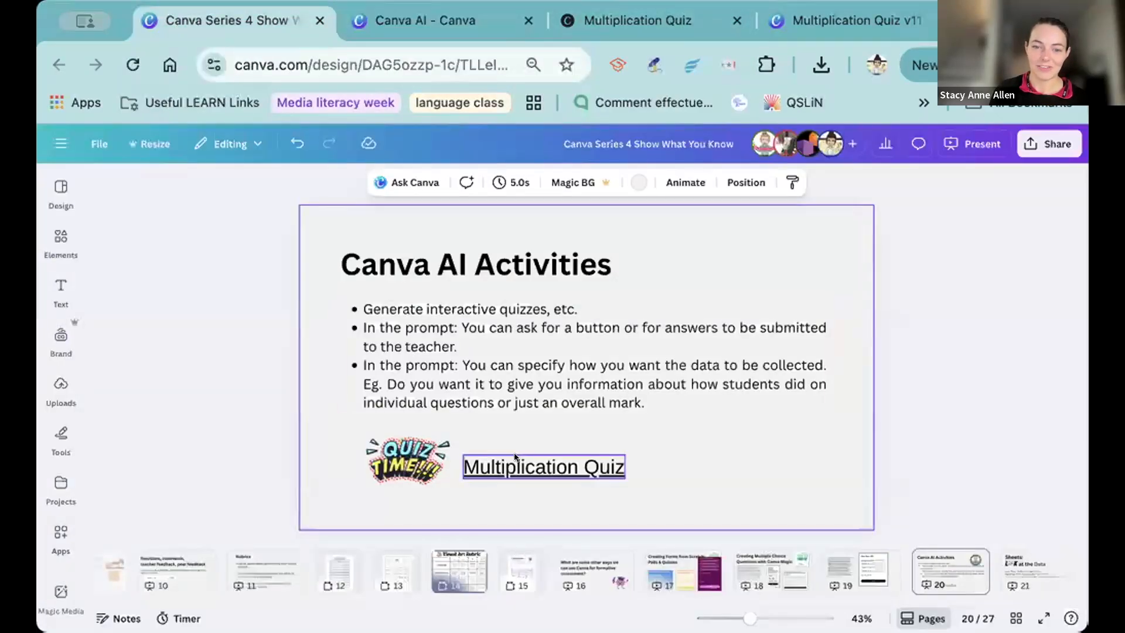
pyautogui.click(606, 8)
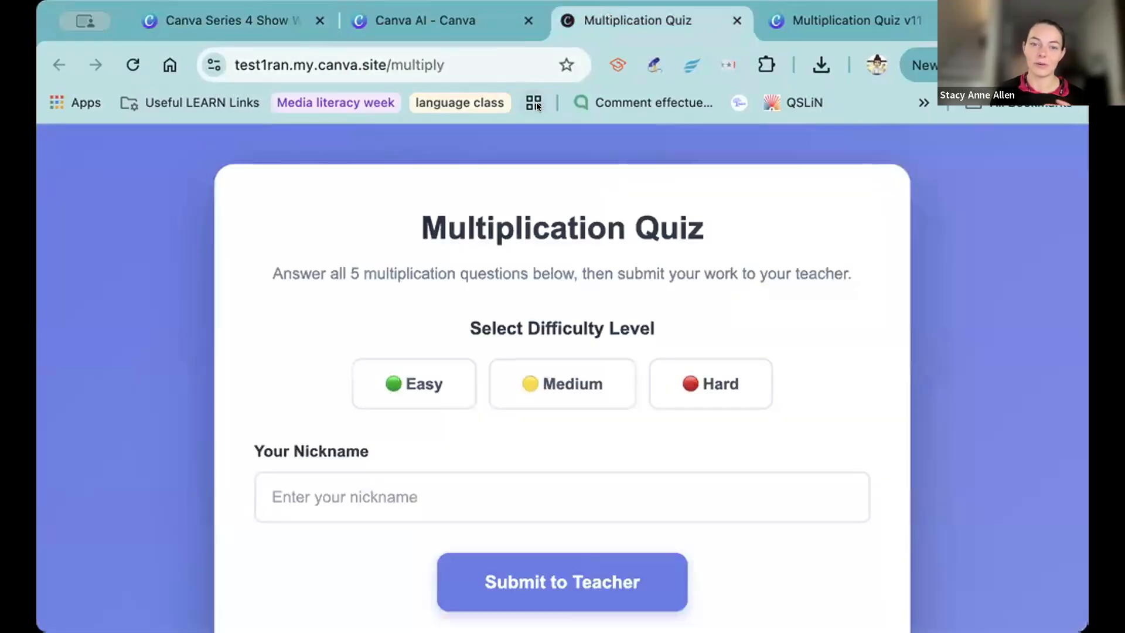
pyautogui.scroll(-2, 371, 188)
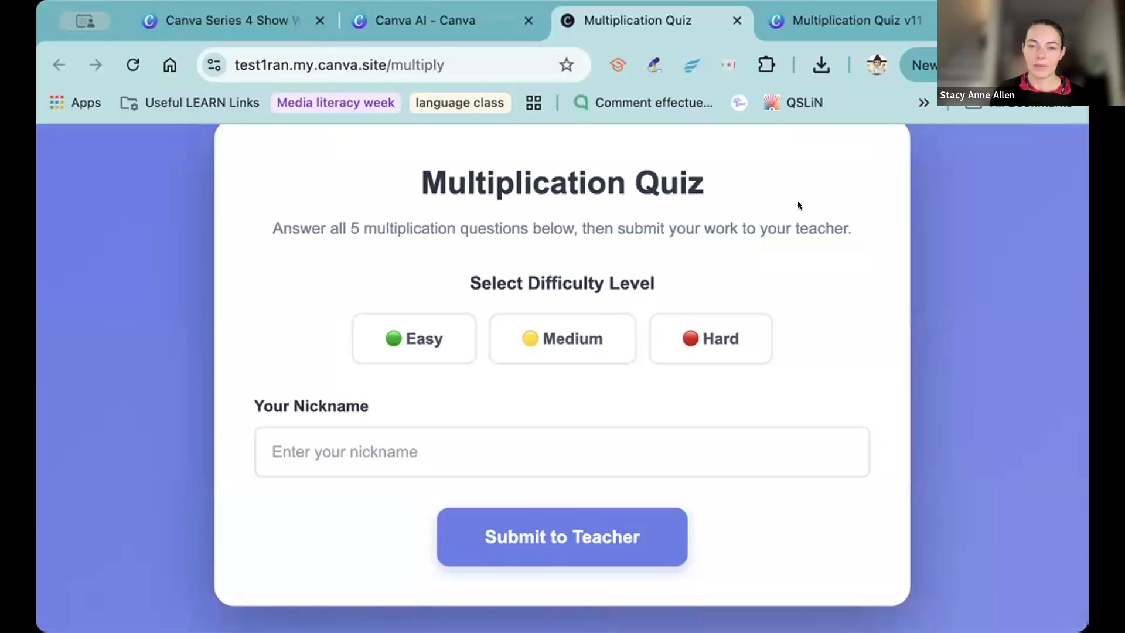
pyautogui.click(391, 345)
pyautogui.click(373, 449)
pyautogui.scroll(-1, 372, 449)
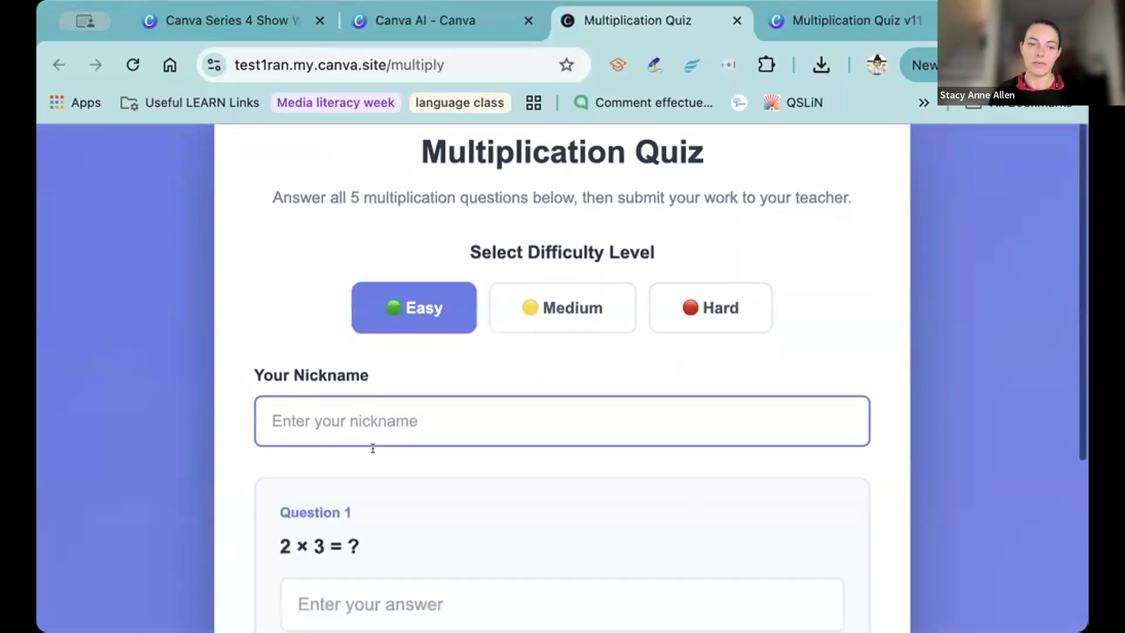
pyautogui.click(372, 421)
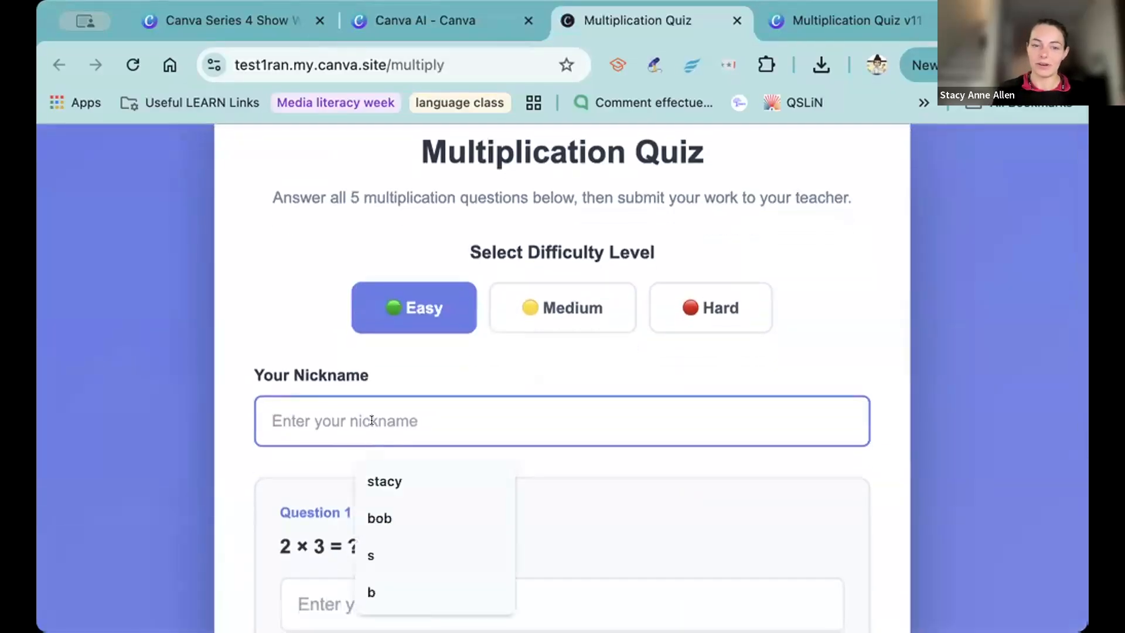
pyautogui.click(375, 505)
# Answer question 1 of the Multiplication Quiz with 6 and question 2 with 5.
pyautogui.scroll(-5, 370, 407)
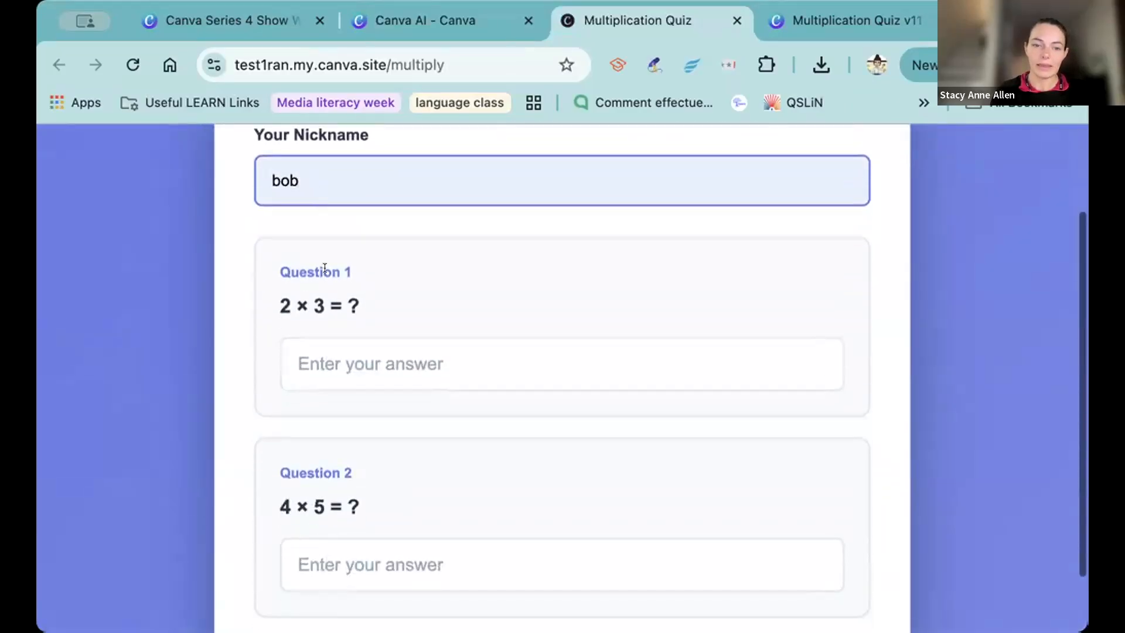
pyautogui.click(354, 374)
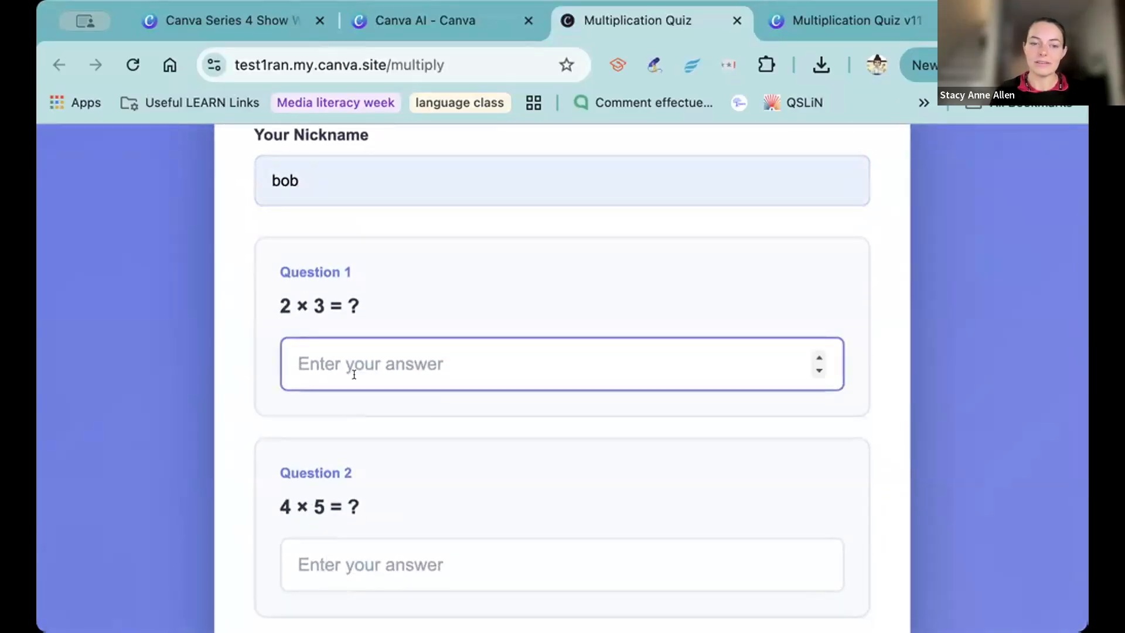
pyautogui.write('6')
pyautogui.scroll(-4, 351, 406)
pyautogui.click(351, 407)
pyautogui.write('e')
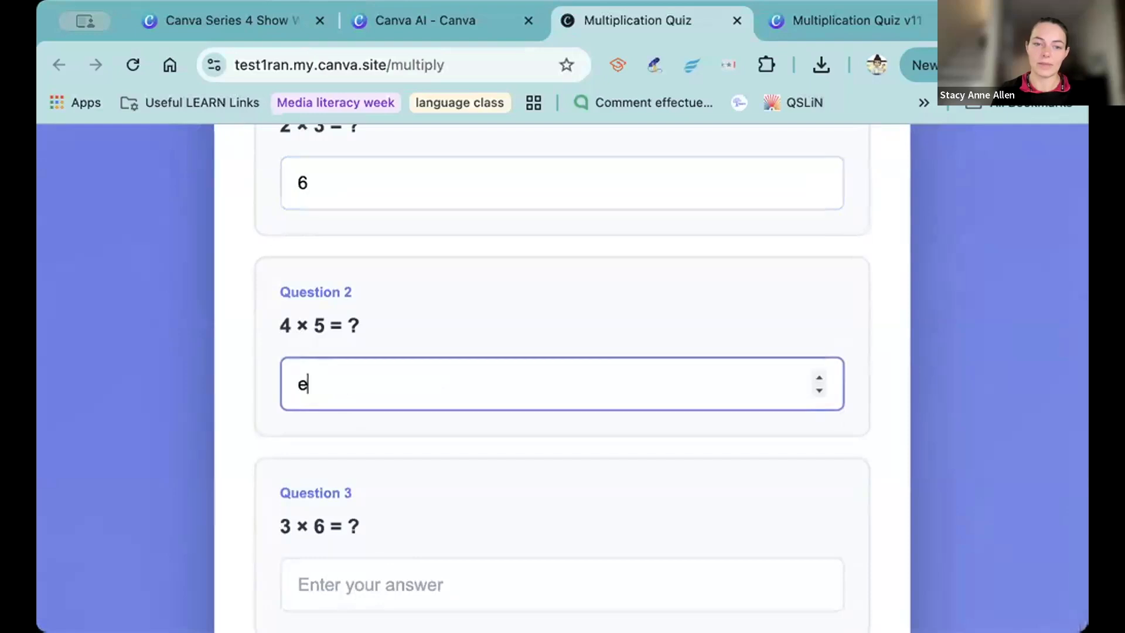
pyautogui.scroll(-5, 340, 319)
pyautogui.press('BackSpace')
pyautogui.write('5')
# Answer question 3 of the Multiplication Quiz with 3 and question 4 with 2.
pyautogui.click(304, 362)
pyautogui.write('3')
pyautogui.scroll(-3, 358, 420)
pyautogui.click(357, 420)
pyautogui.write('2')
pyautogui.scroll(-5, 354, 389)
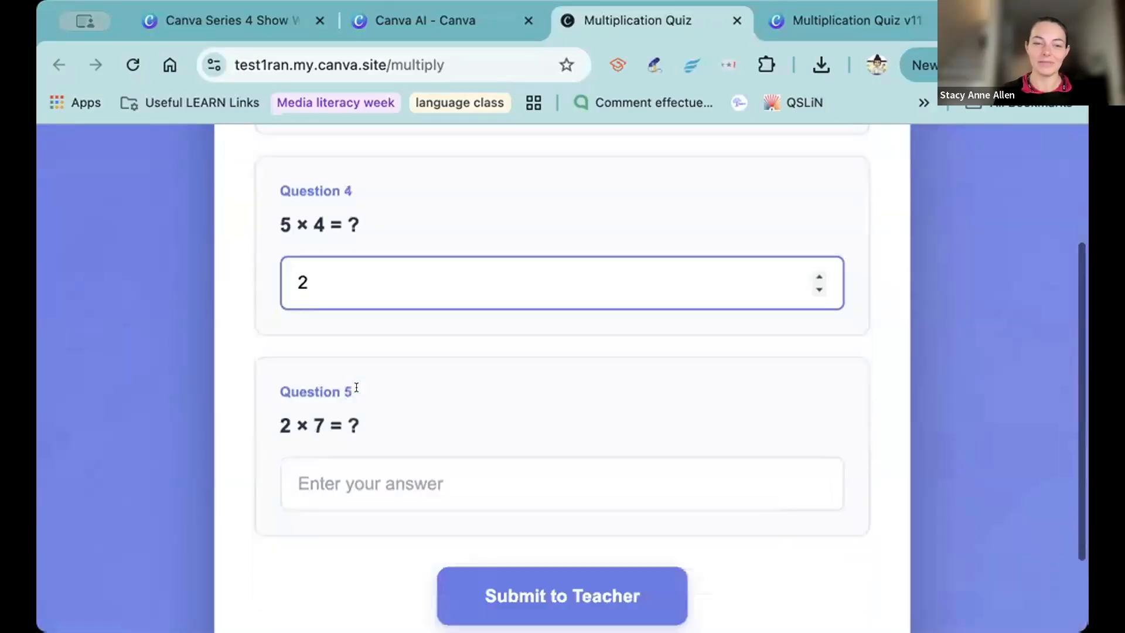
# Answer question 5 with 3 and submit the completed Multiplication Quiz to the teacher.
pyautogui.click(436, 387)
pyautogui.write('3')
pyautogui.click(548, 485)
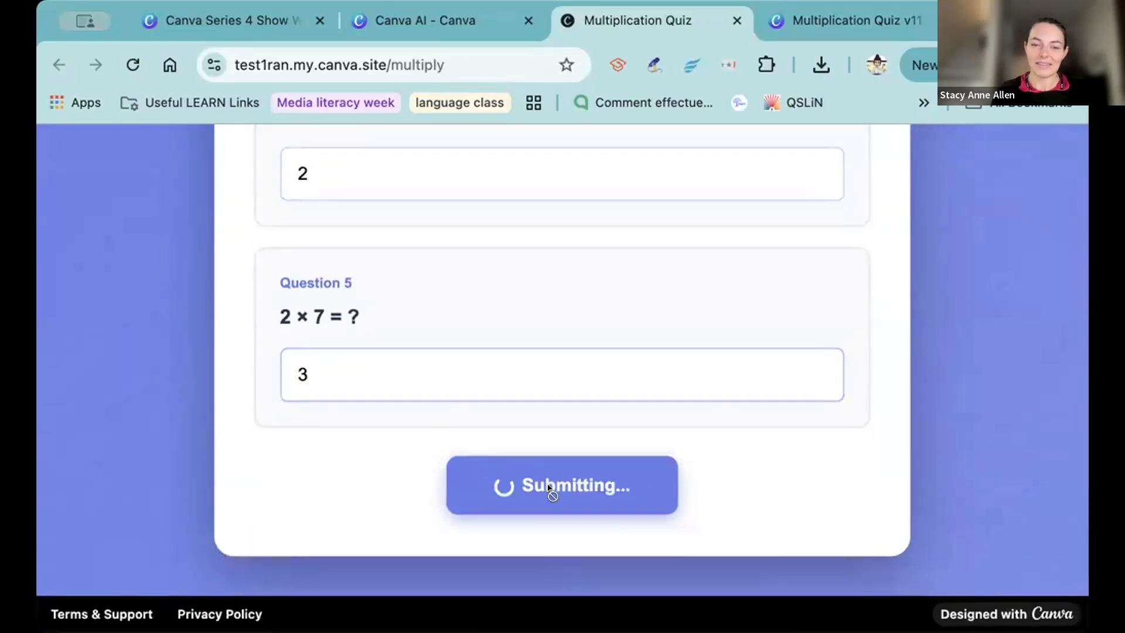
pyautogui.scroll(4, 536, 317)
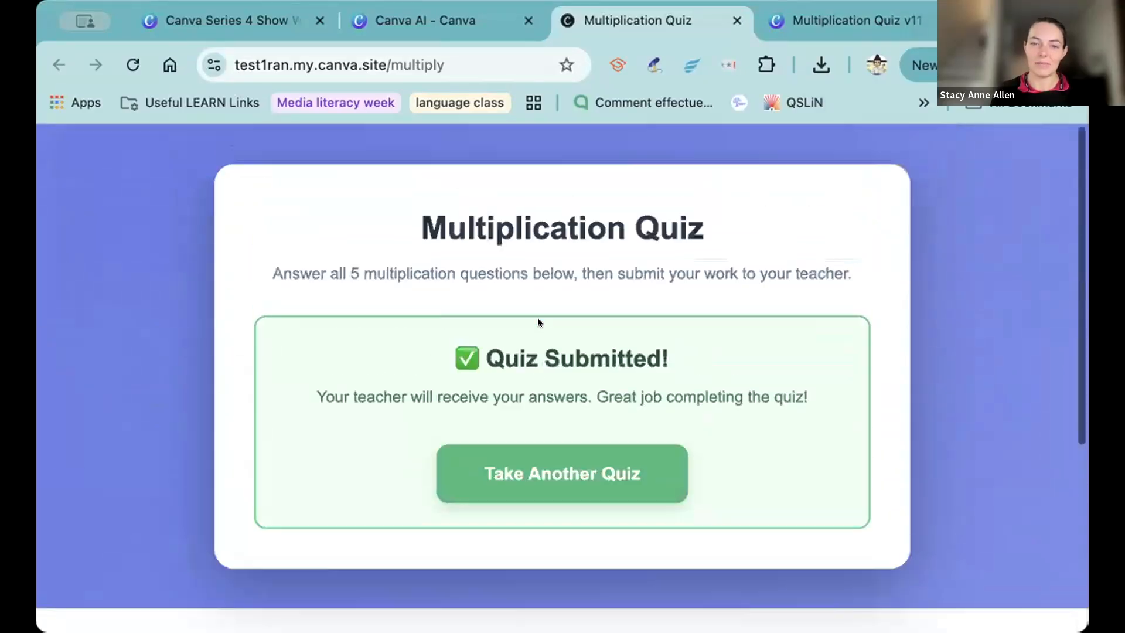
pyautogui.scroll(2, 536, 317)
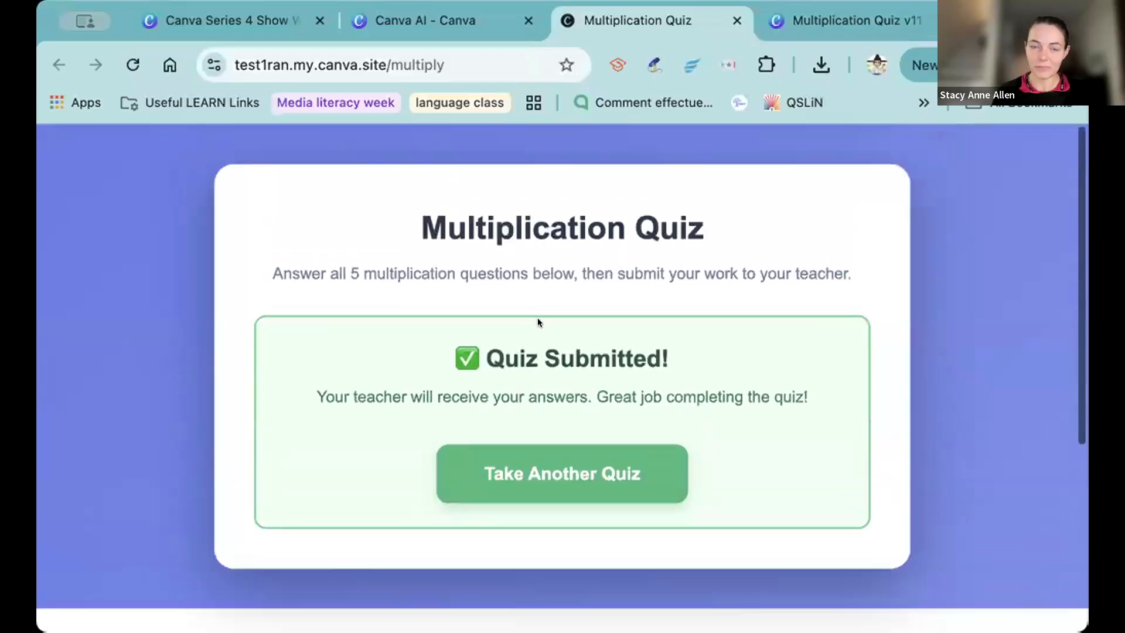
# Switch to the Multiplication Quiz response sheet and inspect the first student's answers to the 2×3, 4×5 and 3×6 questions.
pyautogui.click(779, 22)
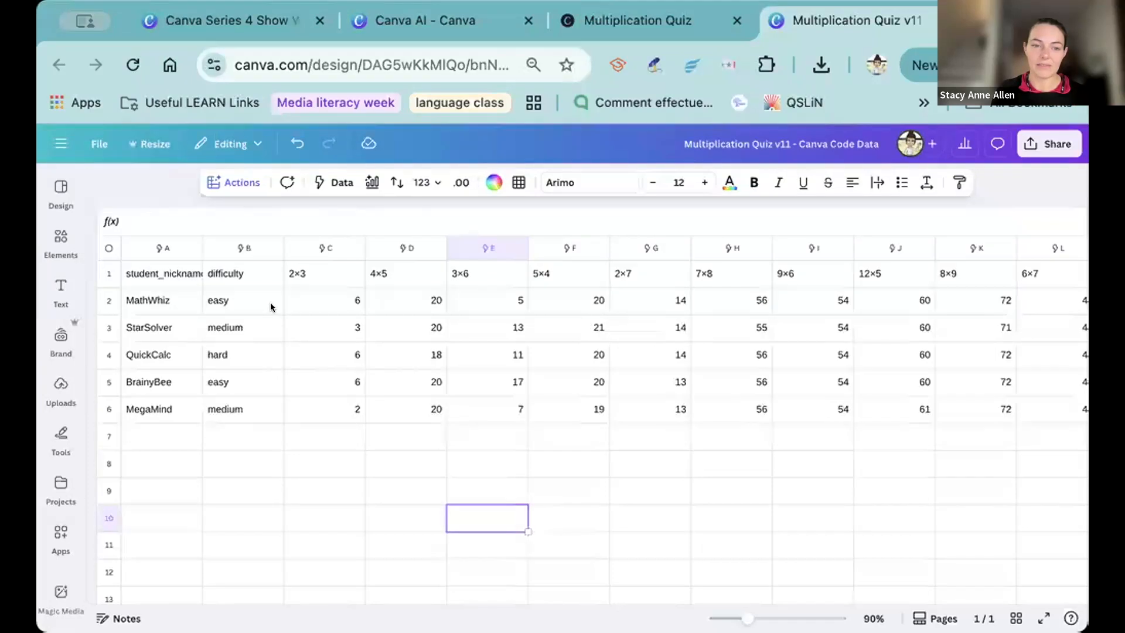
pyautogui.click(336, 291)
pyautogui.click(435, 299)
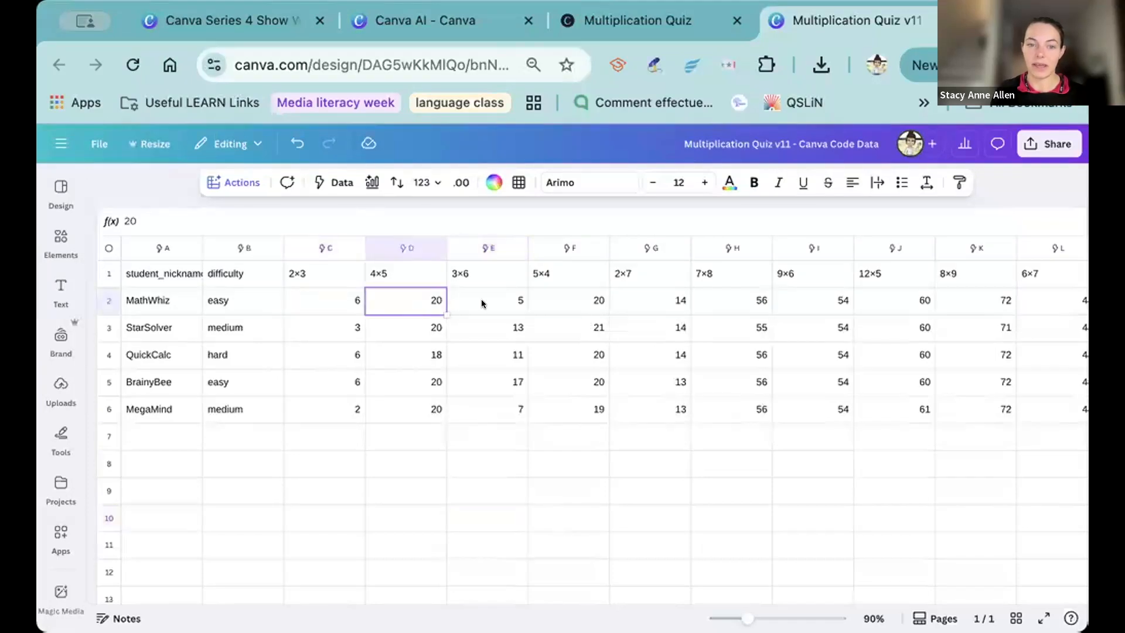
pyautogui.click(481, 301)
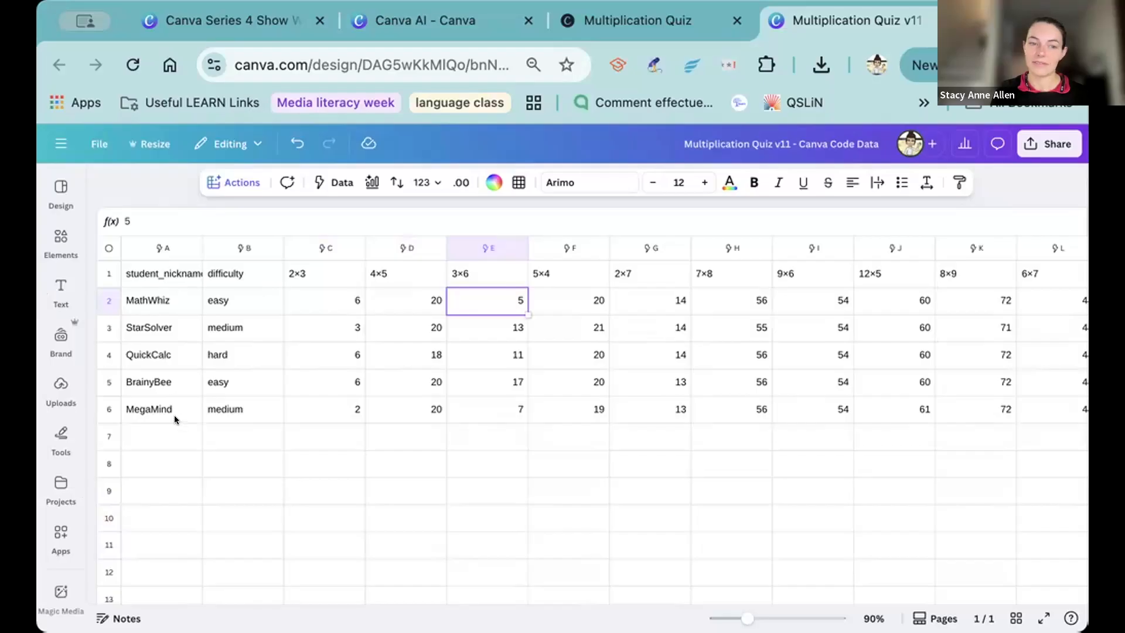
# Refresh the response sheet's data from its Canva Code source and close the data editor.
pyautogui.click(99, 245)
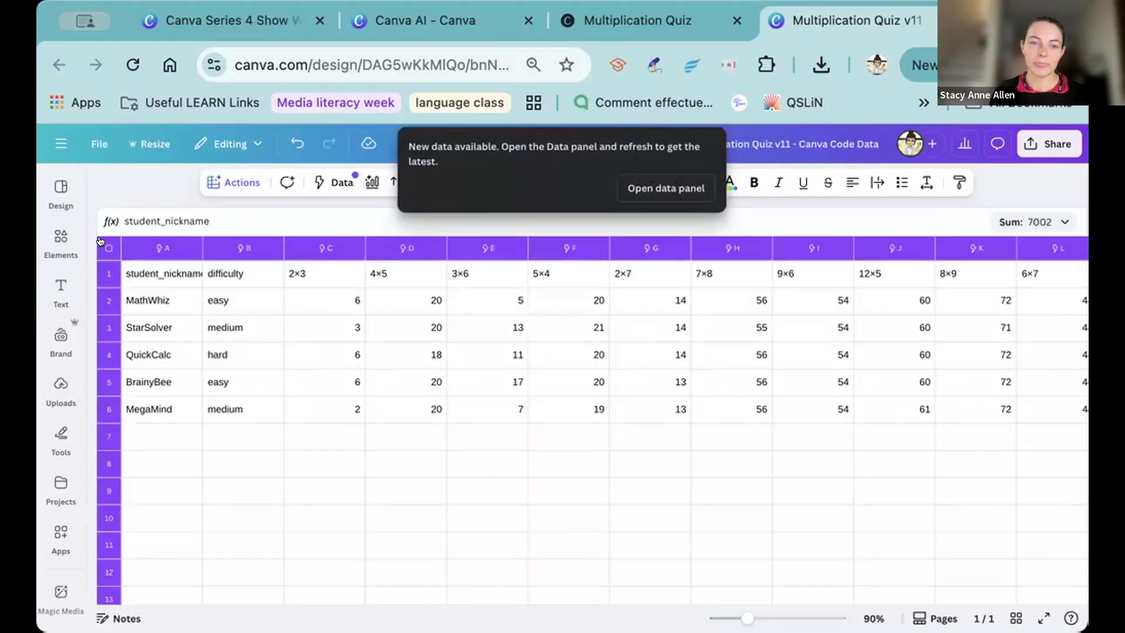
pyautogui.click(667, 178)
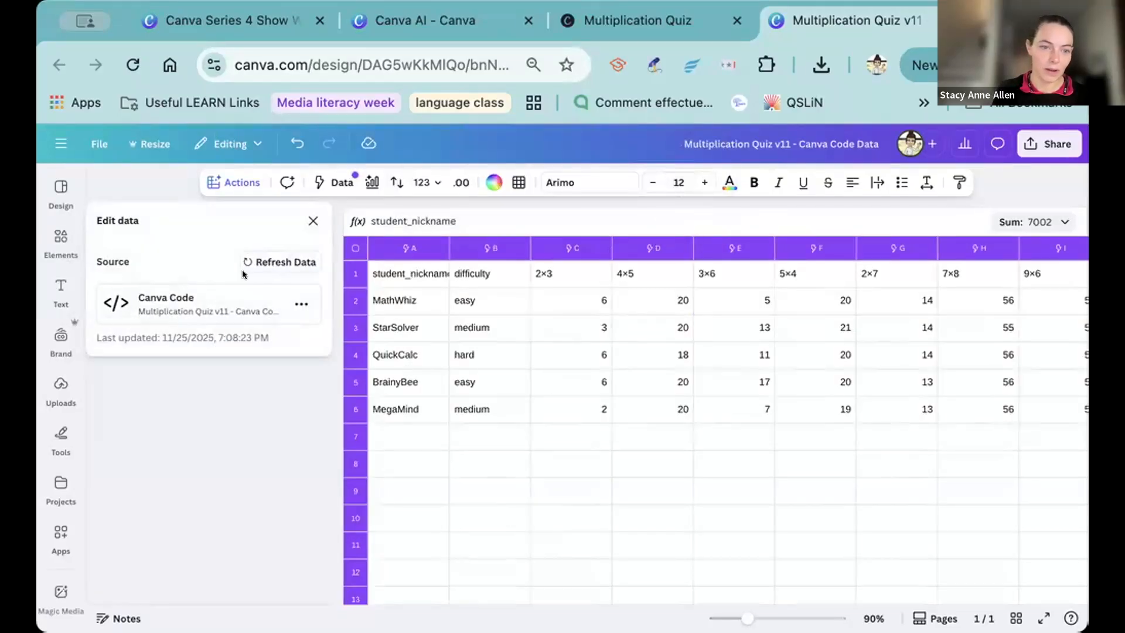
pyautogui.click(279, 259)
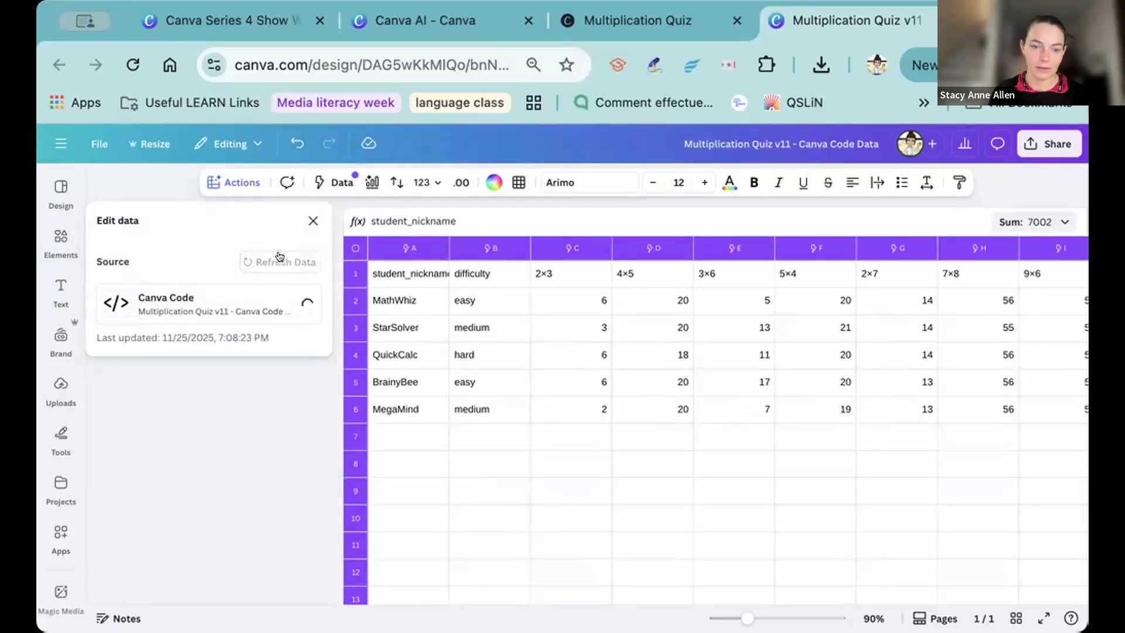
pyautogui.click(457, 437)
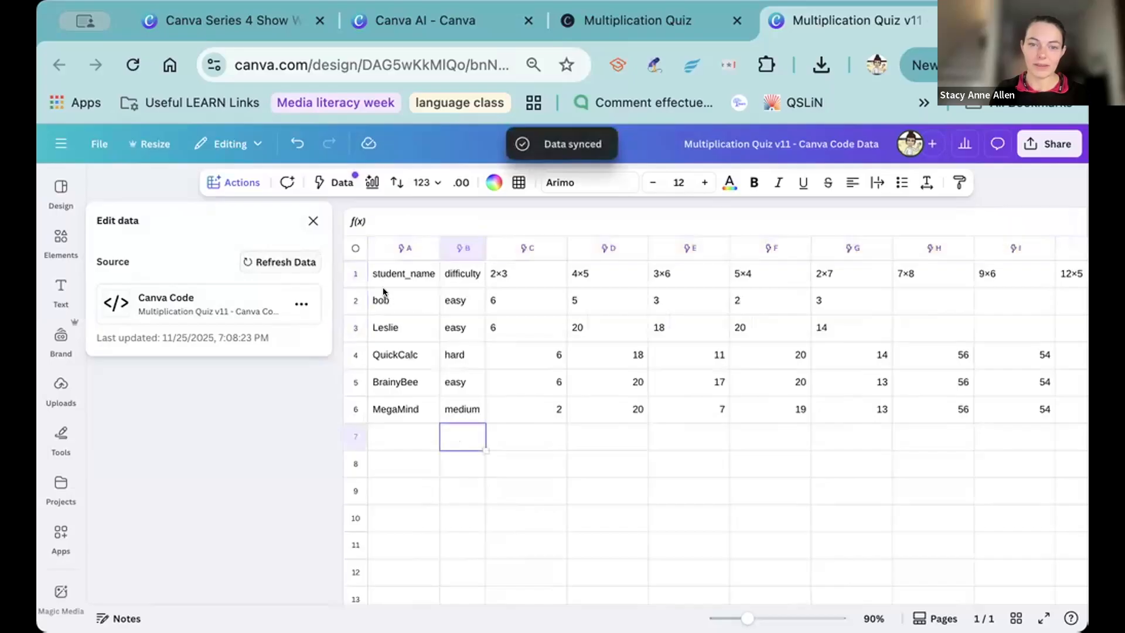
pyautogui.click(313, 220)
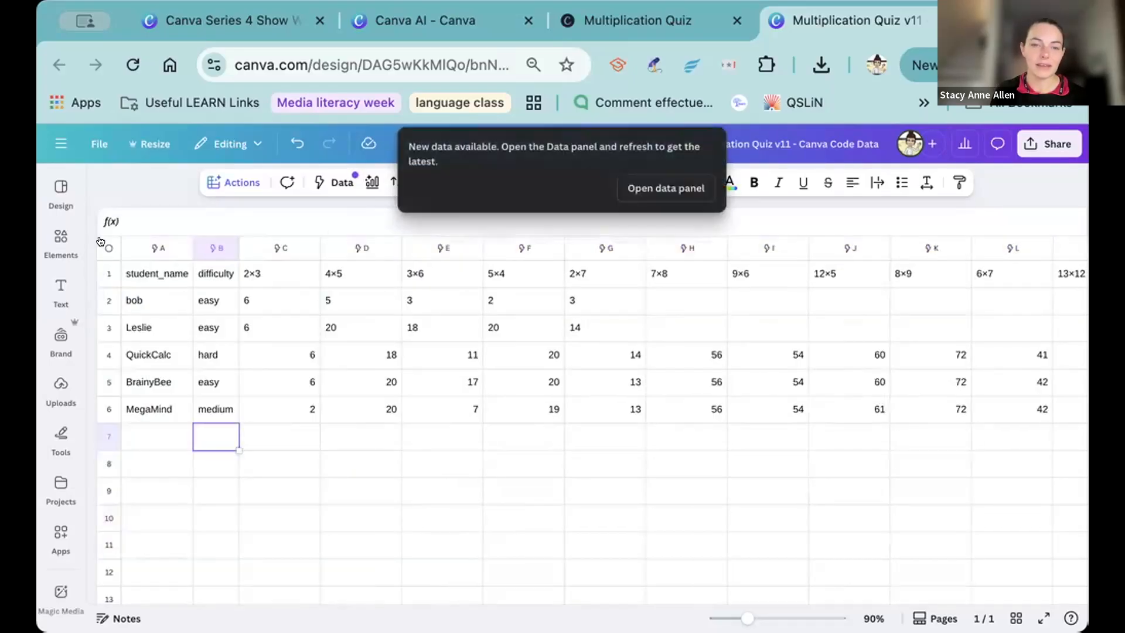
# Sync the response sheet with its Canva Code source once more and close the data editor again.
pyautogui.click(654, 189)
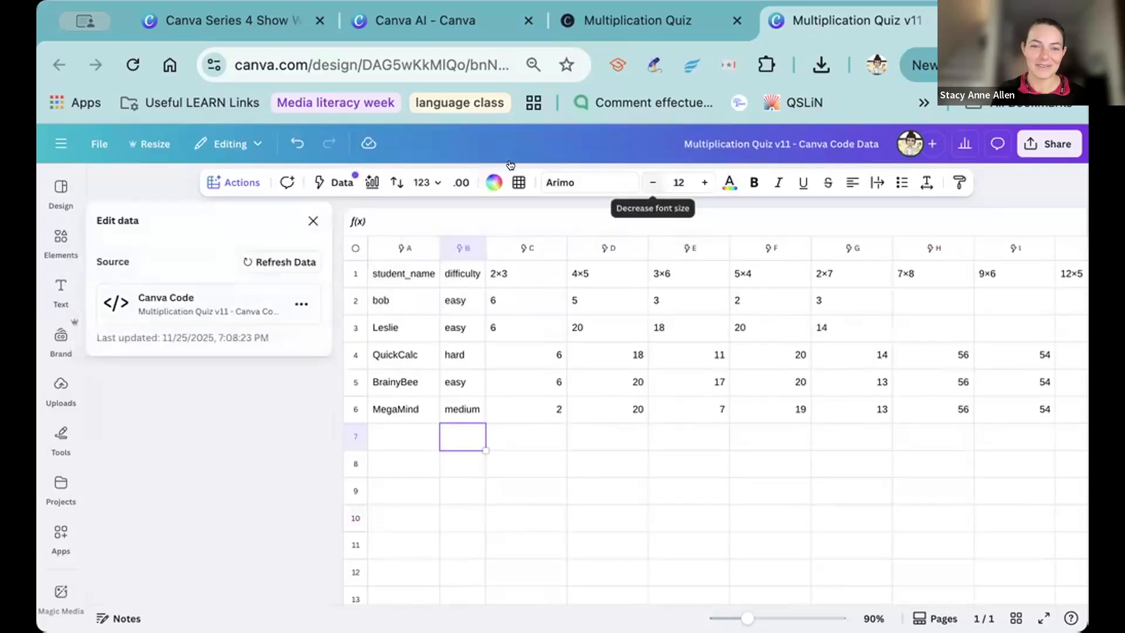
pyautogui.click(271, 258)
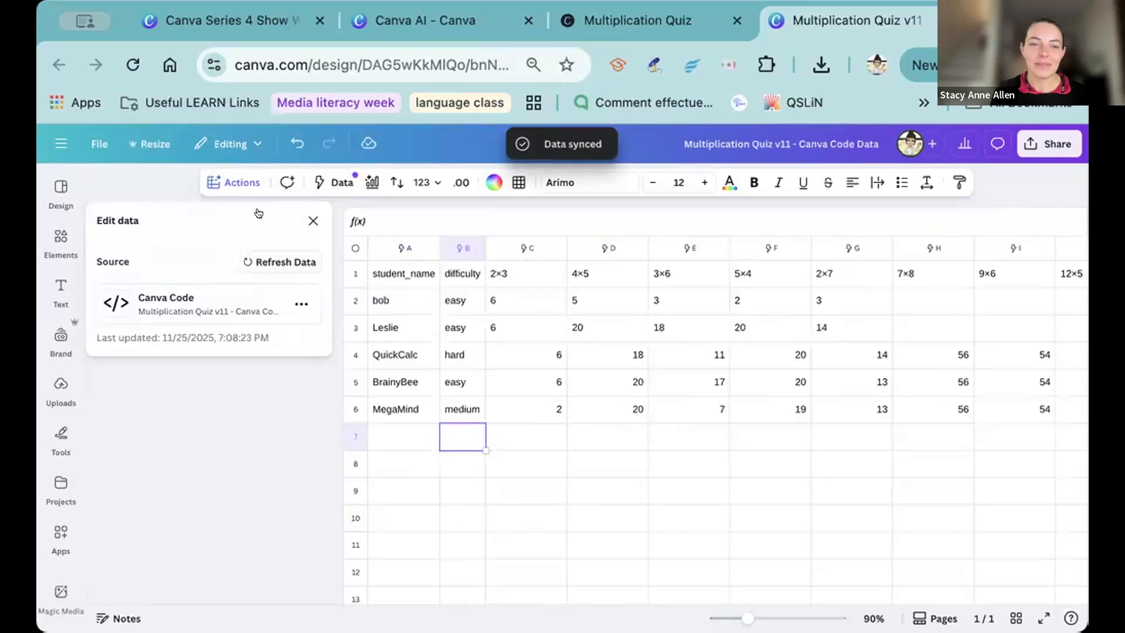
pyautogui.click(311, 215)
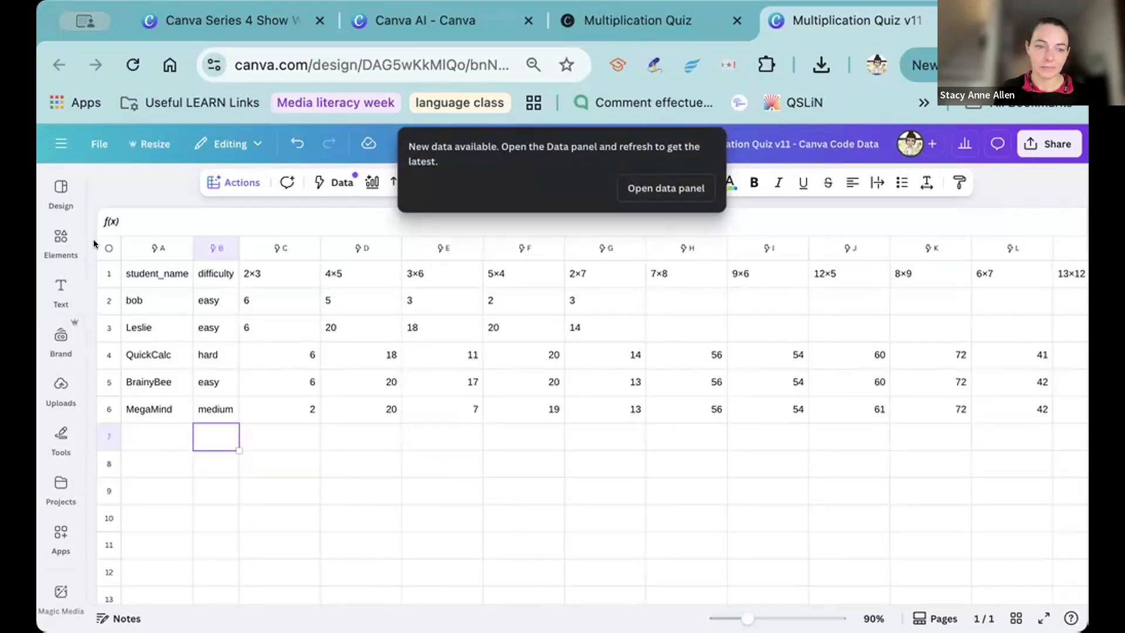
# Select the entire quiz response sheet and open Magic Insights for the selected data.
pyautogui.click(110, 246)
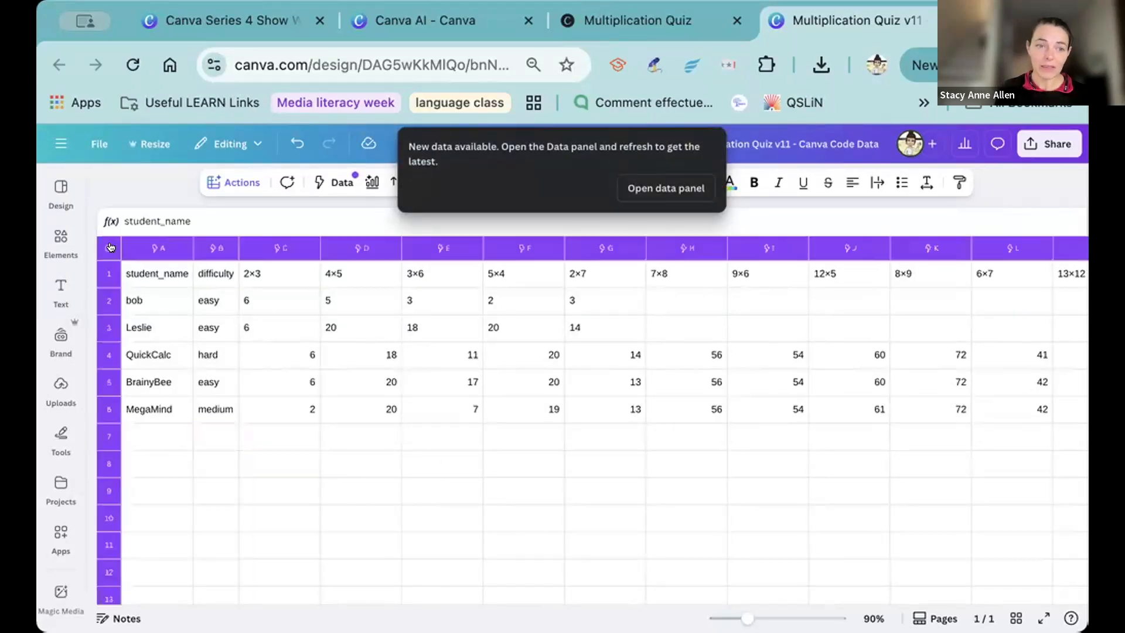
pyautogui.click(157, 270)
pyautogui.click(108, 247)
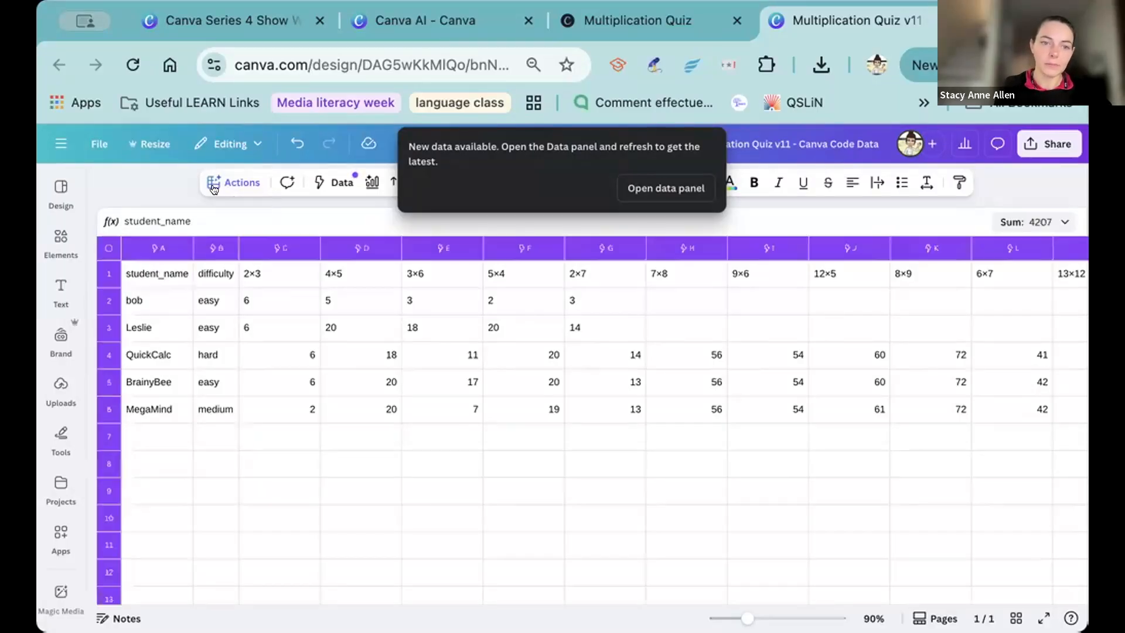
pyautogui.click(234, 182)
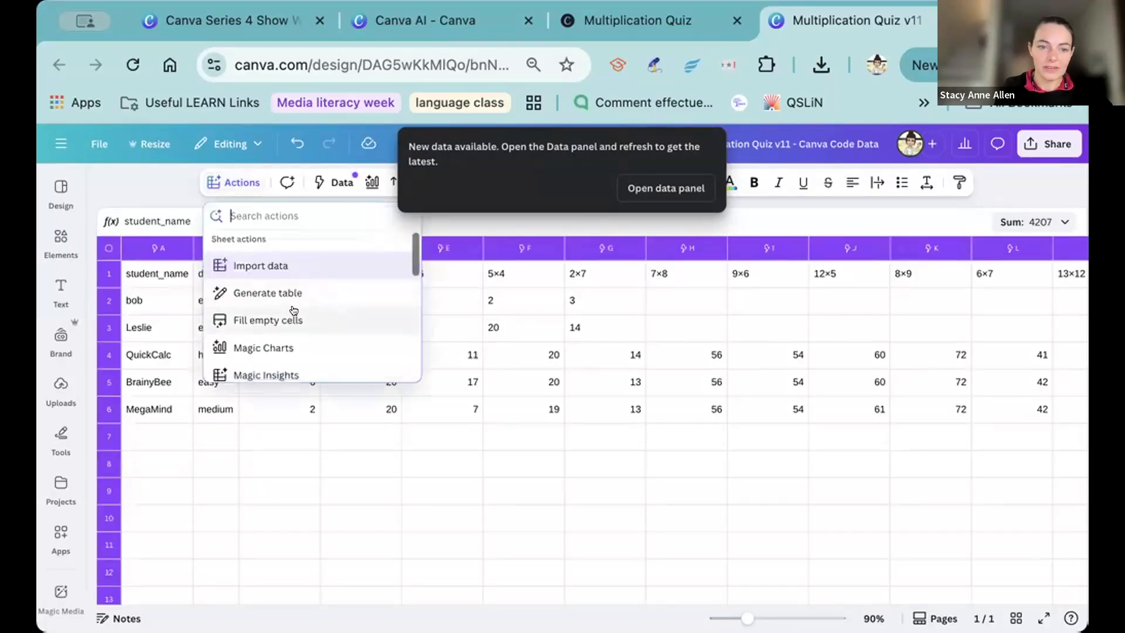
pyautogui.scroll(-2, 293, 310)
pyautogui.click(291, 334)
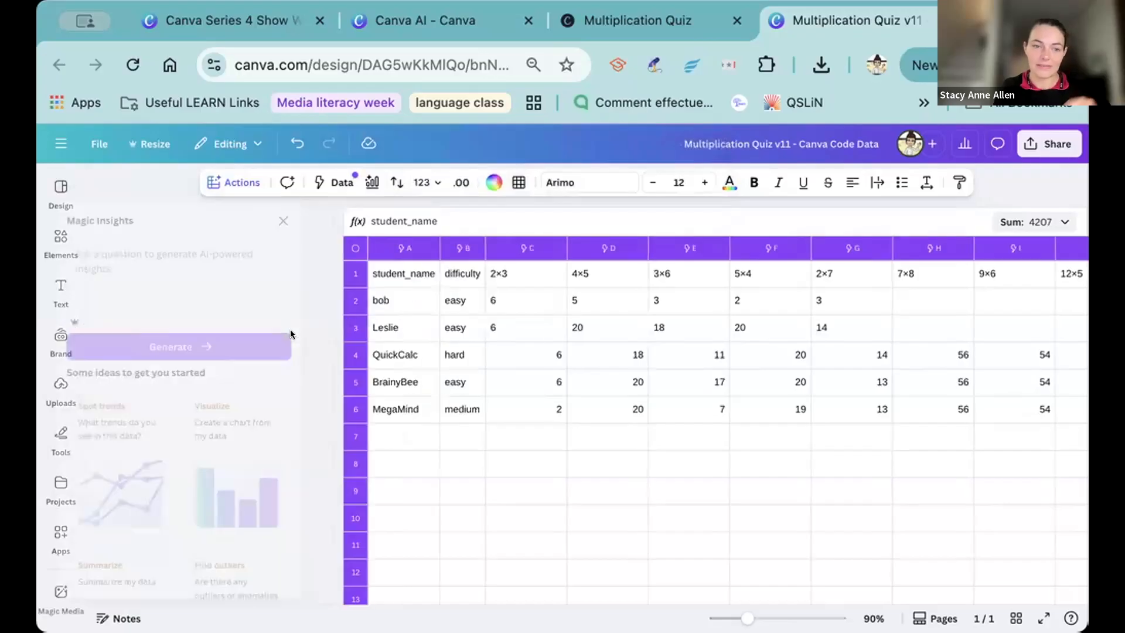
# Generate insights from the prompt "I want to know where my students are struggling".
pyautogui.click(126, 255)
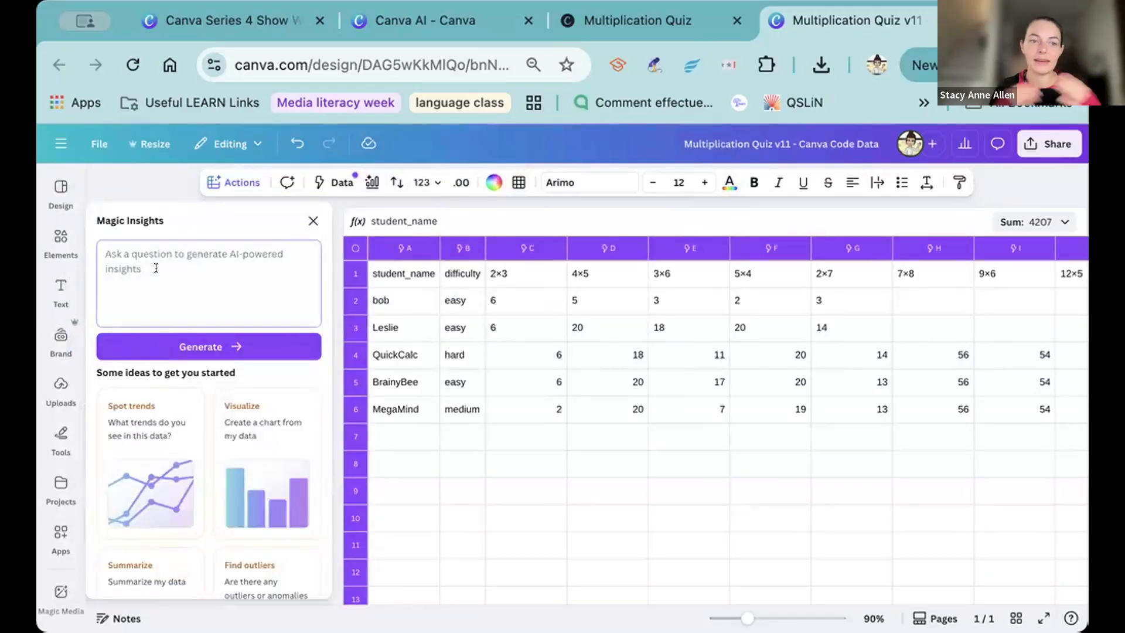
pyautogui.write('I')
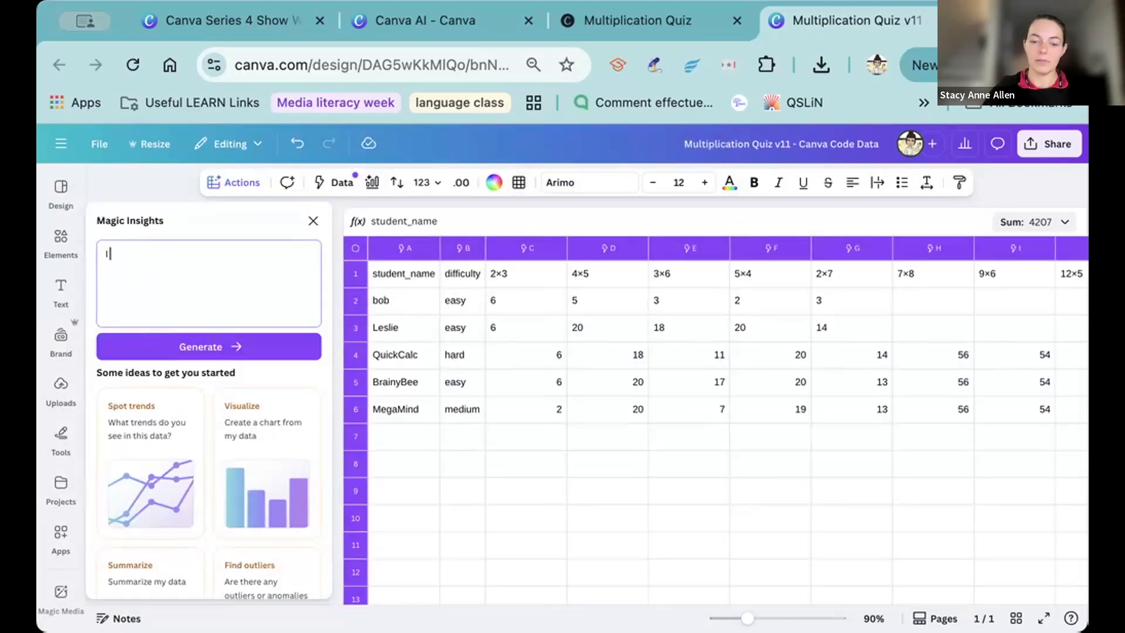
pyautogui.write(' want to know where my students are struggling')
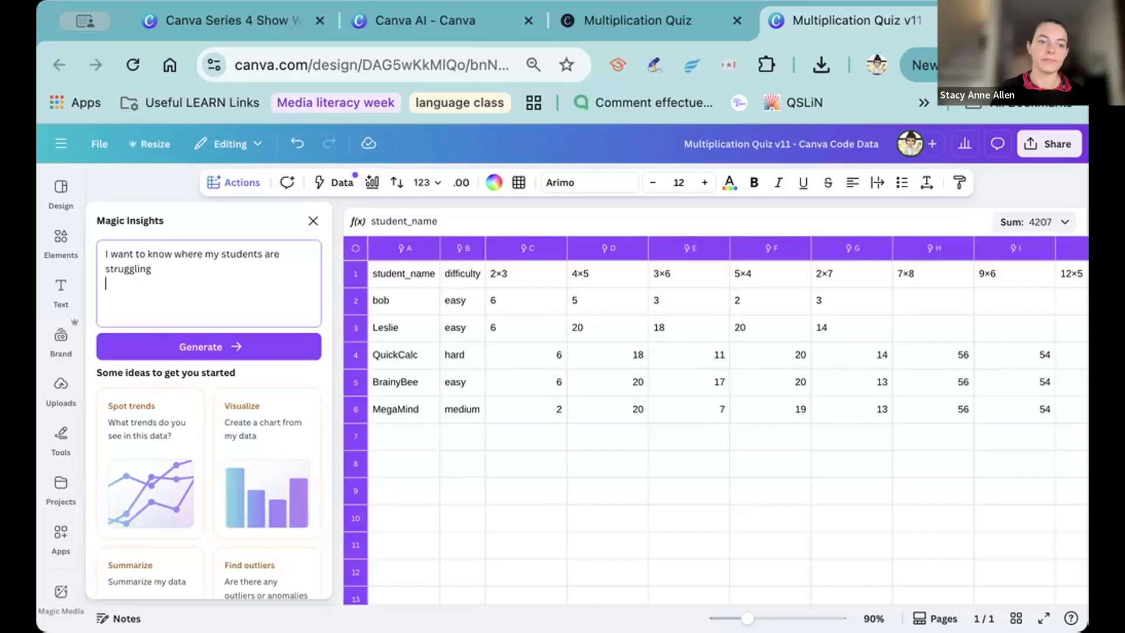
pyautogui.click(200, 345)
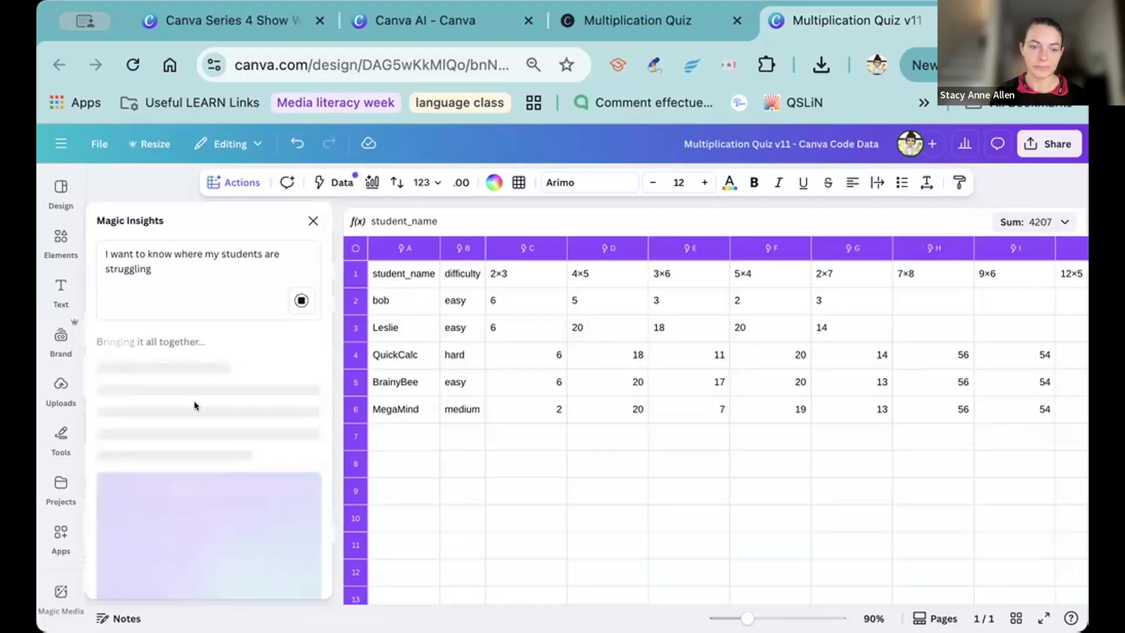
pyautogui.scroll(-1, 202, 414)
pyautogui.scroll(-1, 203, 413)
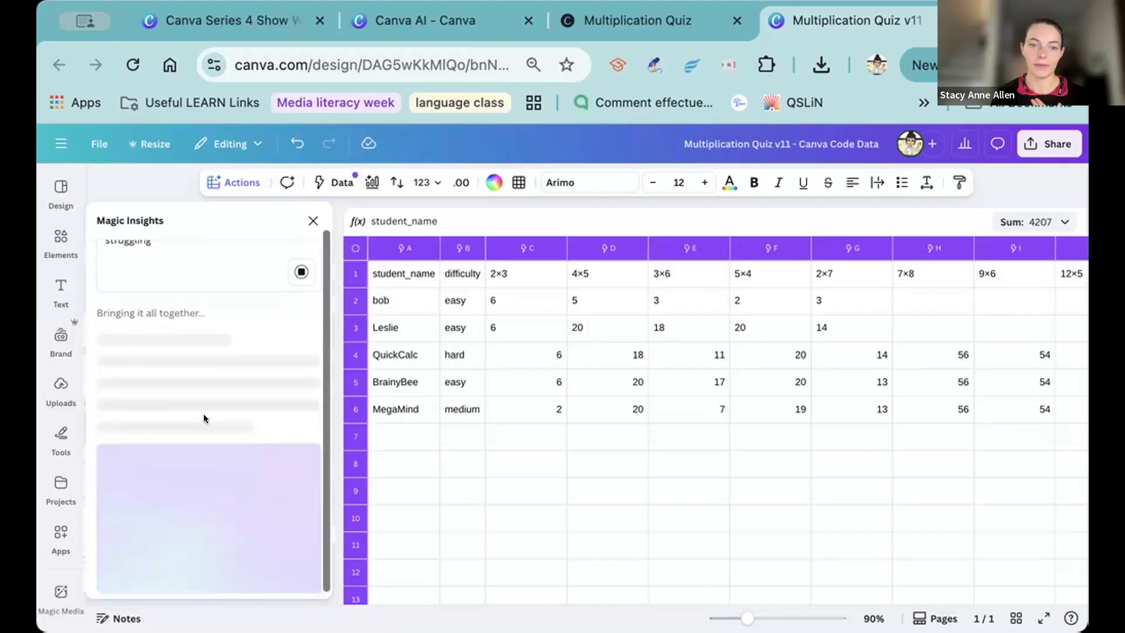
pyautogui.scroll(1, 203, 414)
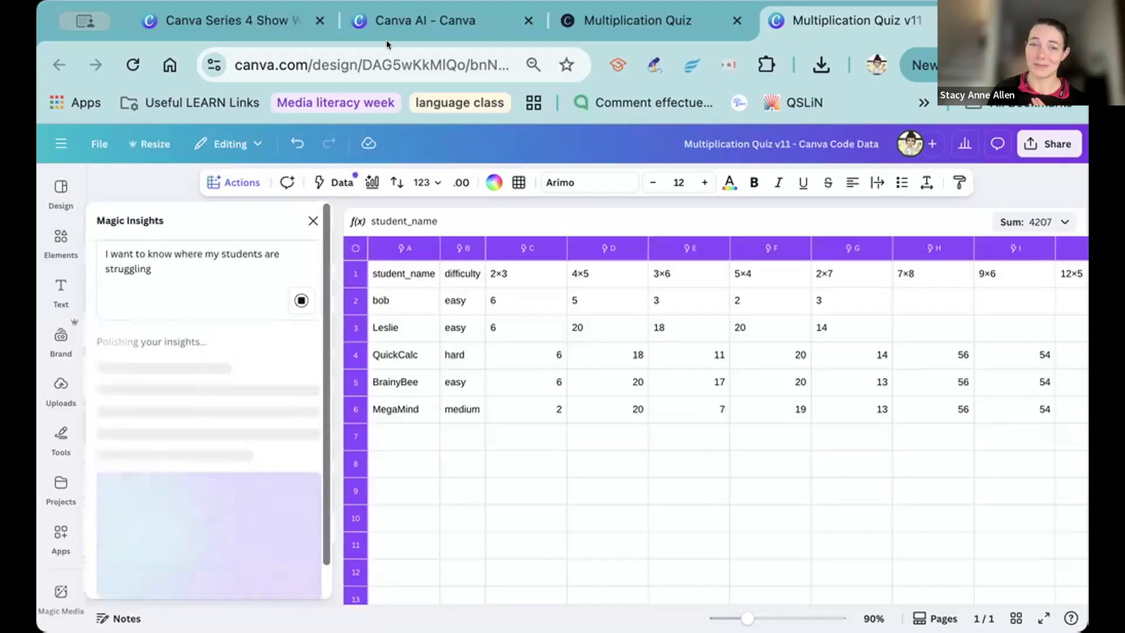
# Check the New France quiz thread in Canva AI, return to the response sheet, and read the generated insights and chart.
pyautogui.click(421, 19)
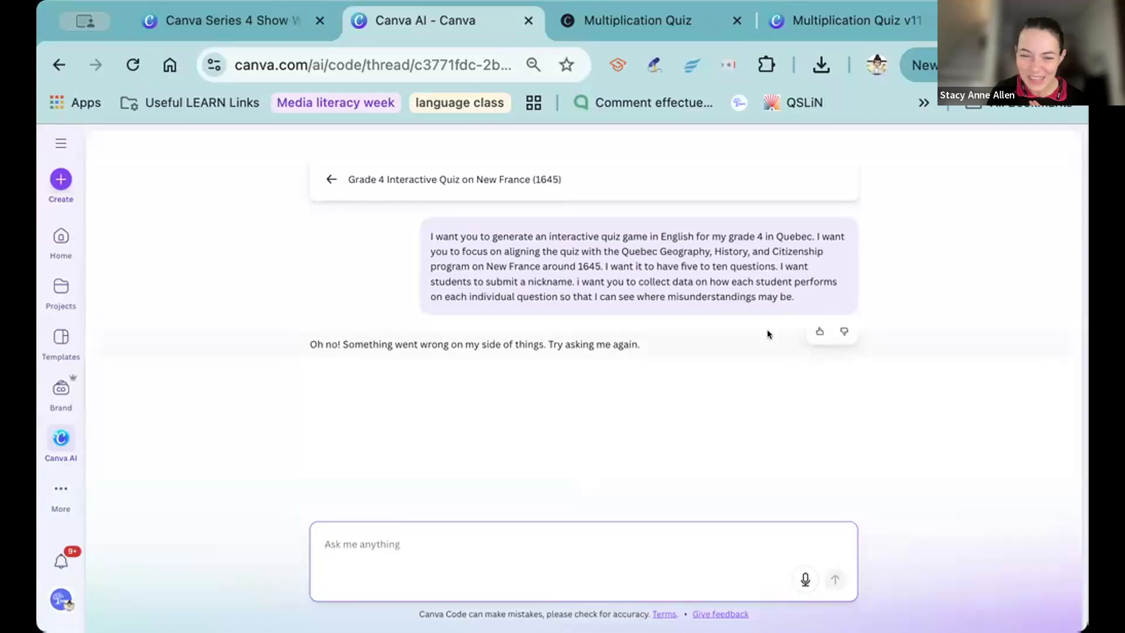
pyautogui.click(800, 21)
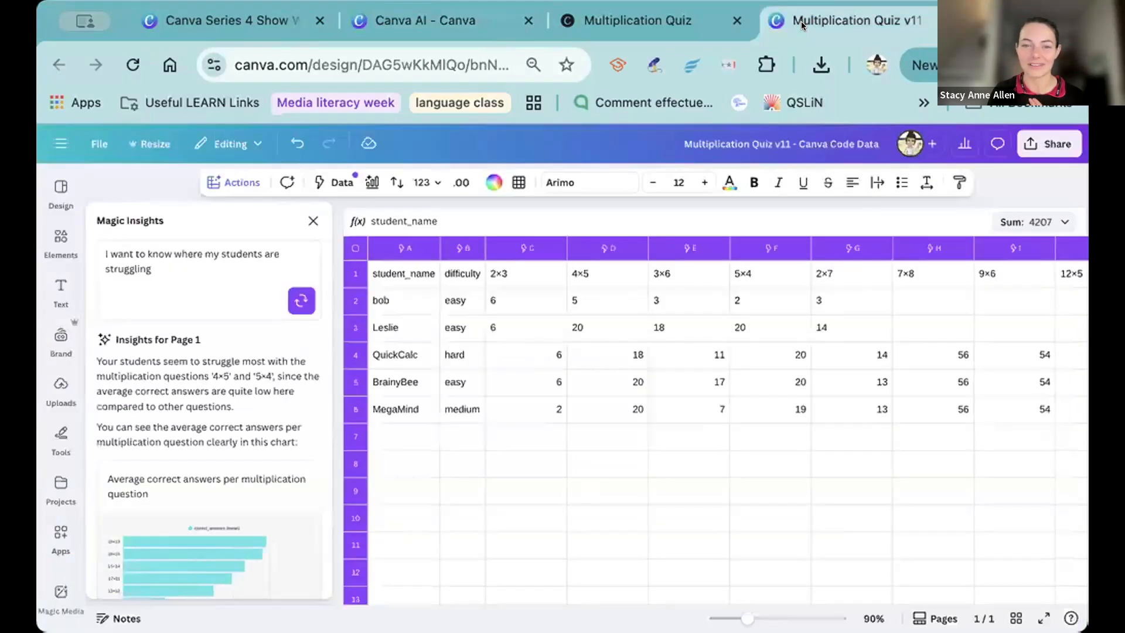
pyautogui.click(124, 305)
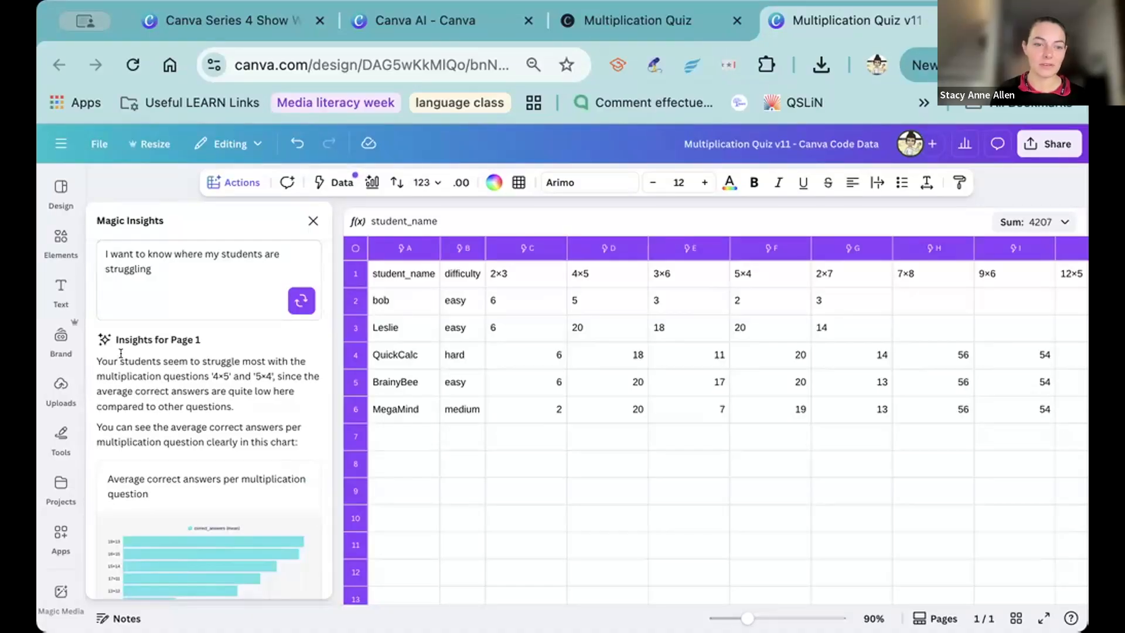
pyautogui.moveTo(122, 358); pyautogui.dragTo(125, 383)
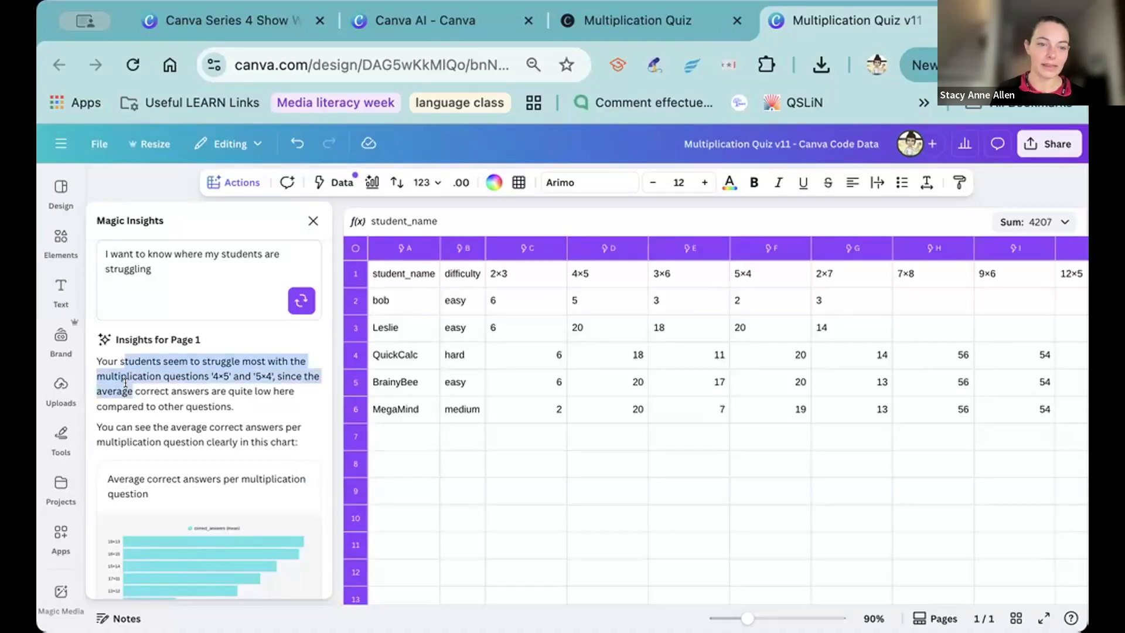
pyautogui.click(177, 388)
pyautogui.scroll(-3, 177, 388)
pyautogui.scroll(-5, 177, 388)
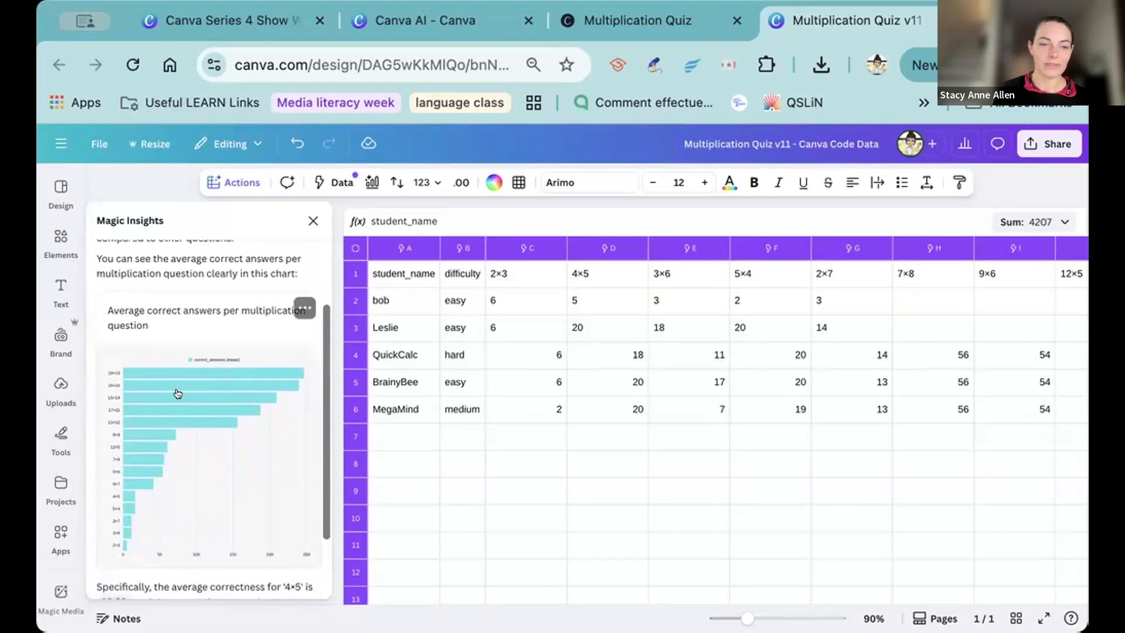
pyautogui.scroll(-3, 178, 394)
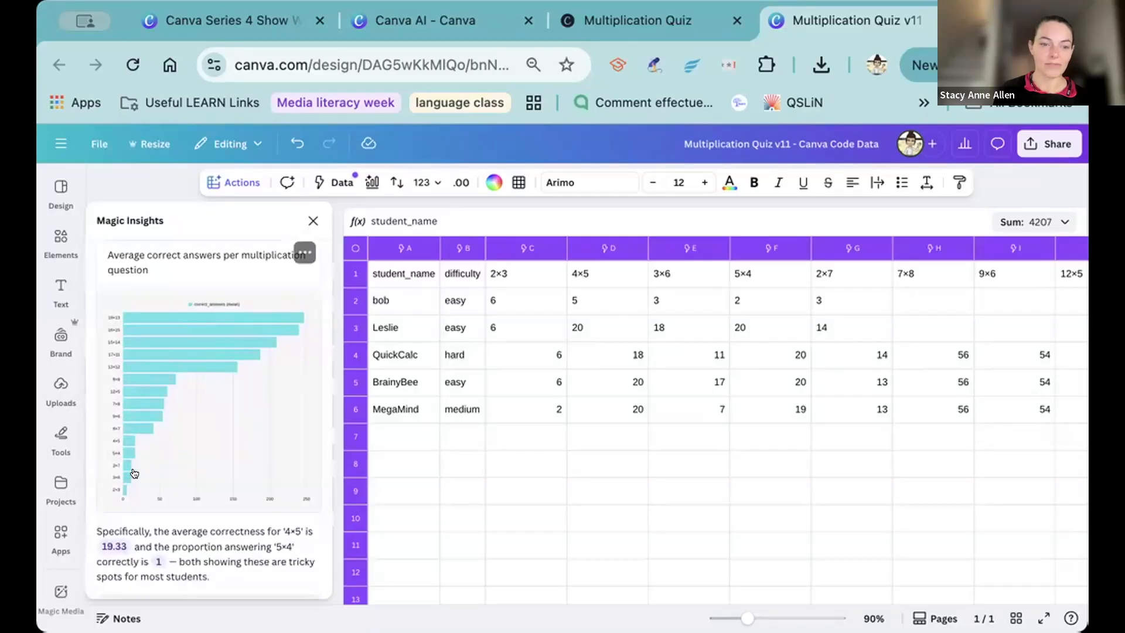
# Insert the chart of average correct answers per multiplication question into the sheet and delete it again.
pyautogui.click(199, 475)
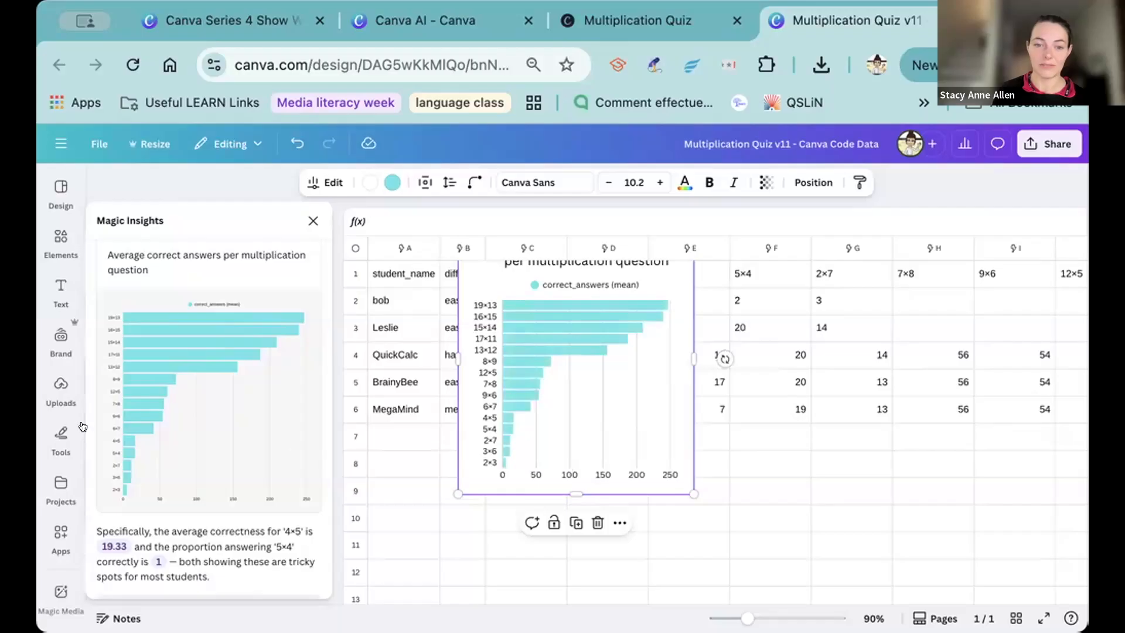
pyautogui.scroll(-1, 120, 412)
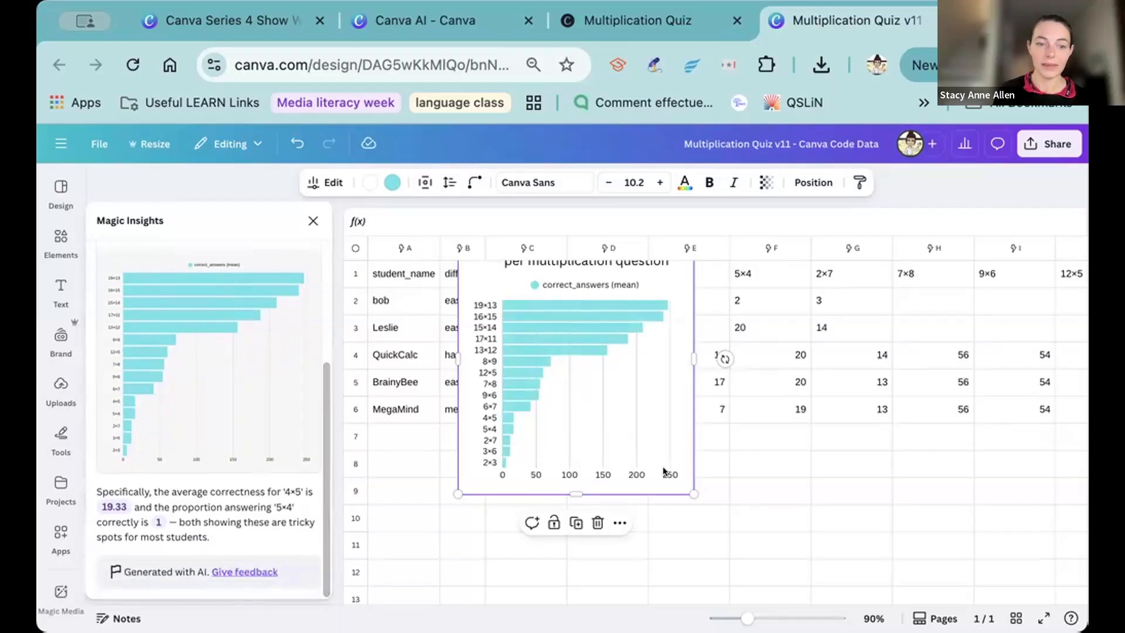
pyautogui.press('Delete')
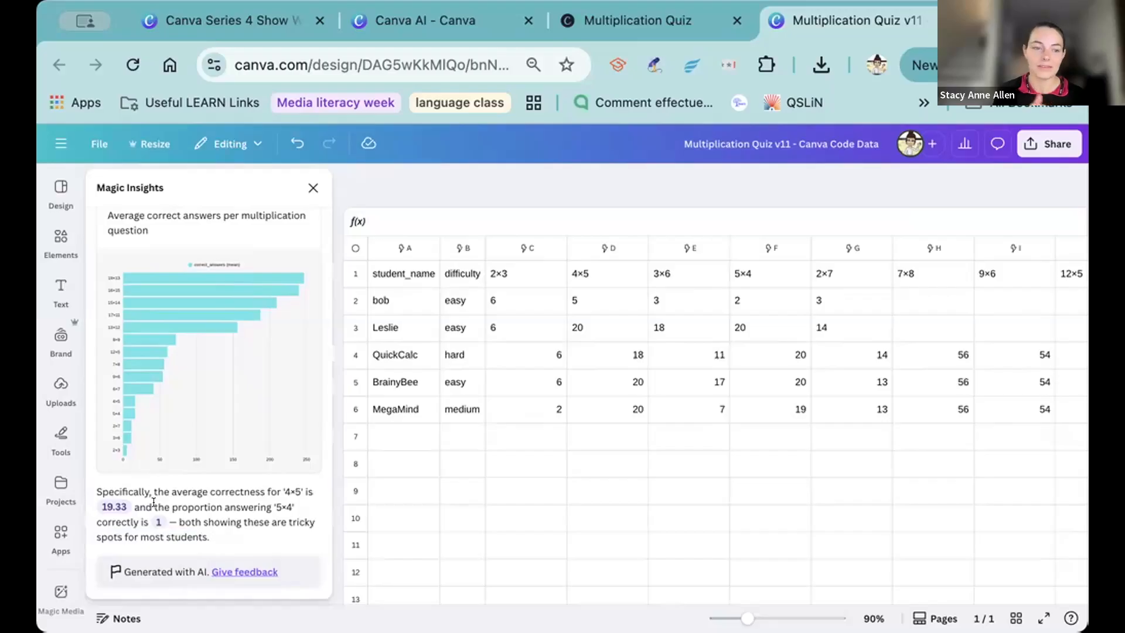
pyautogui.scroll(5, 141, 374)
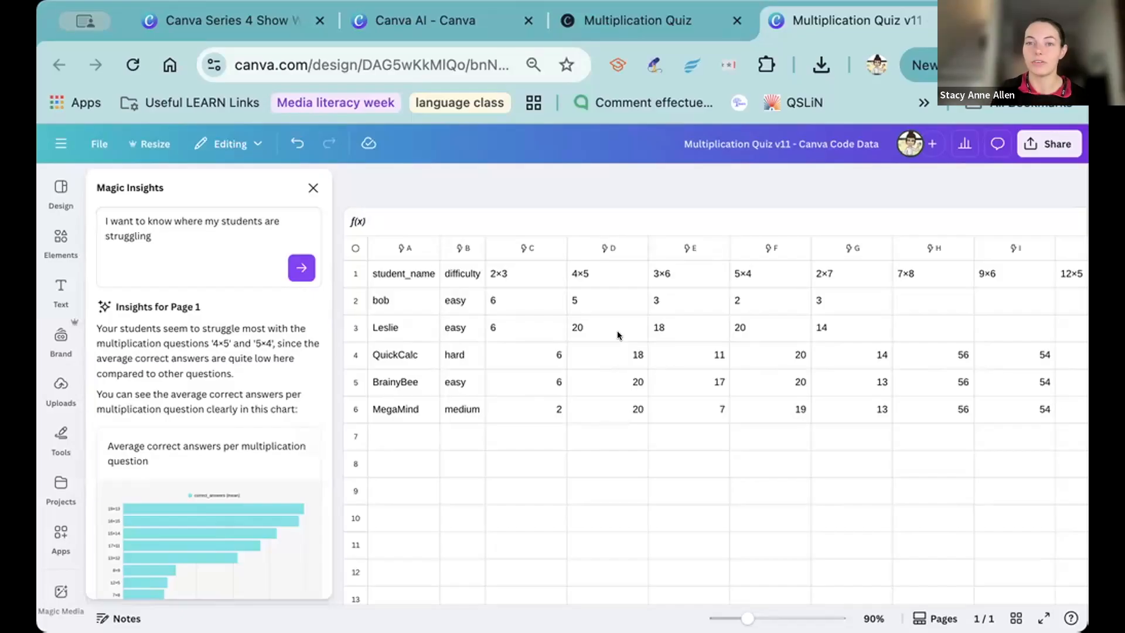
# Copy the New France quiz prompt from the Canva AI thread into a new message.
pyautogui.click(437, 18)
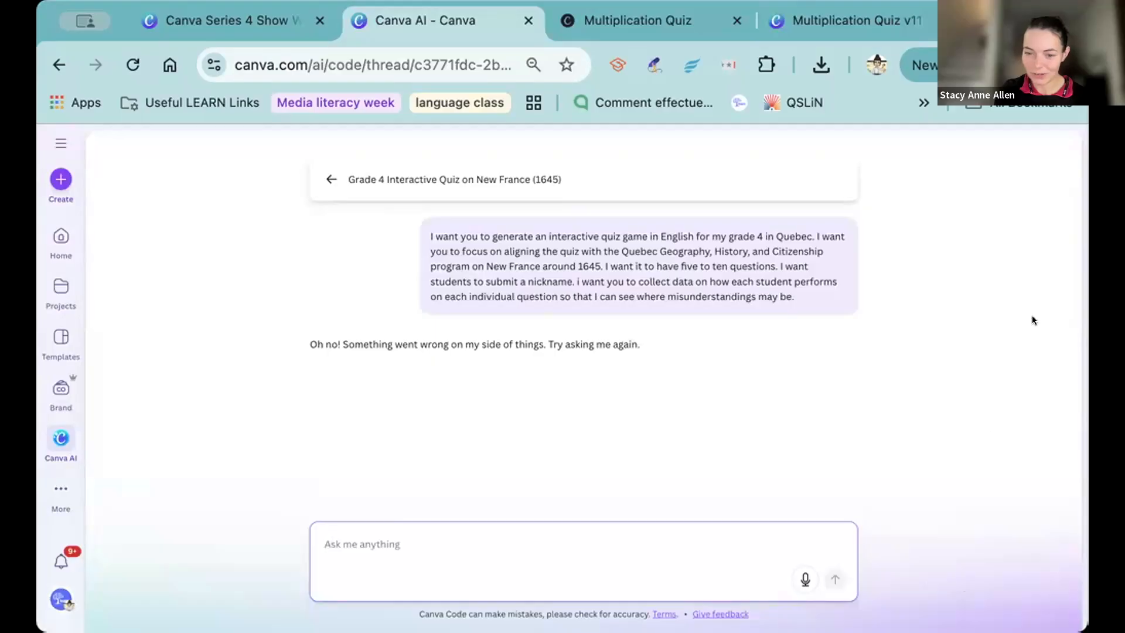
pyautogui.click(498, 239)
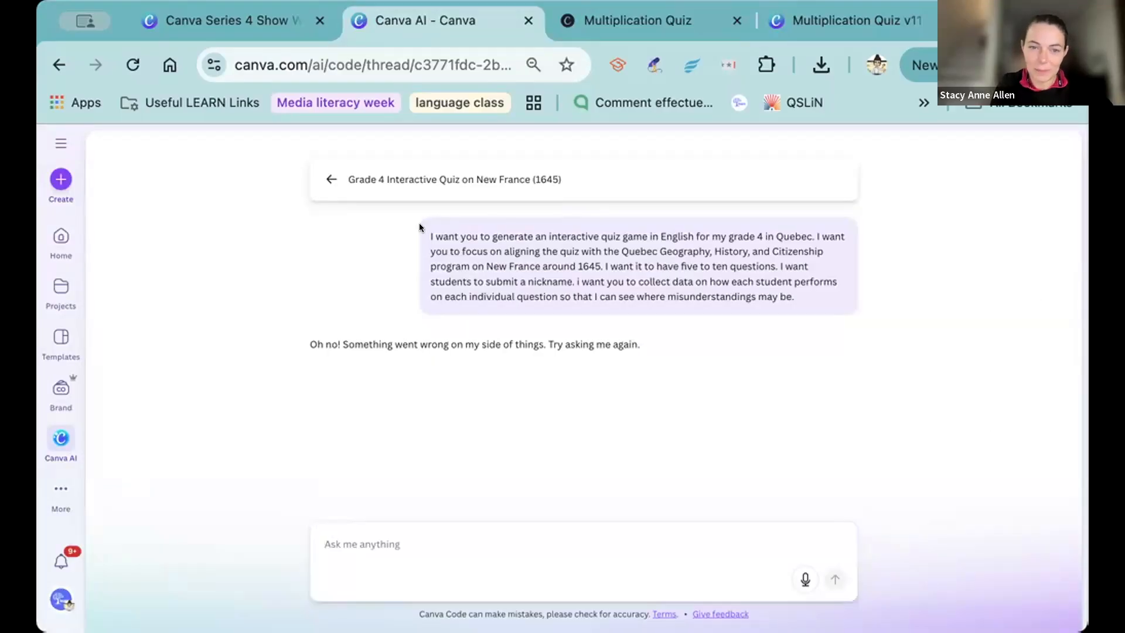
pyautogui.moveTo(421, 235); pyautogui.dragTo(894, 353)
pyautogui.hotkey('ctrl', 'c')
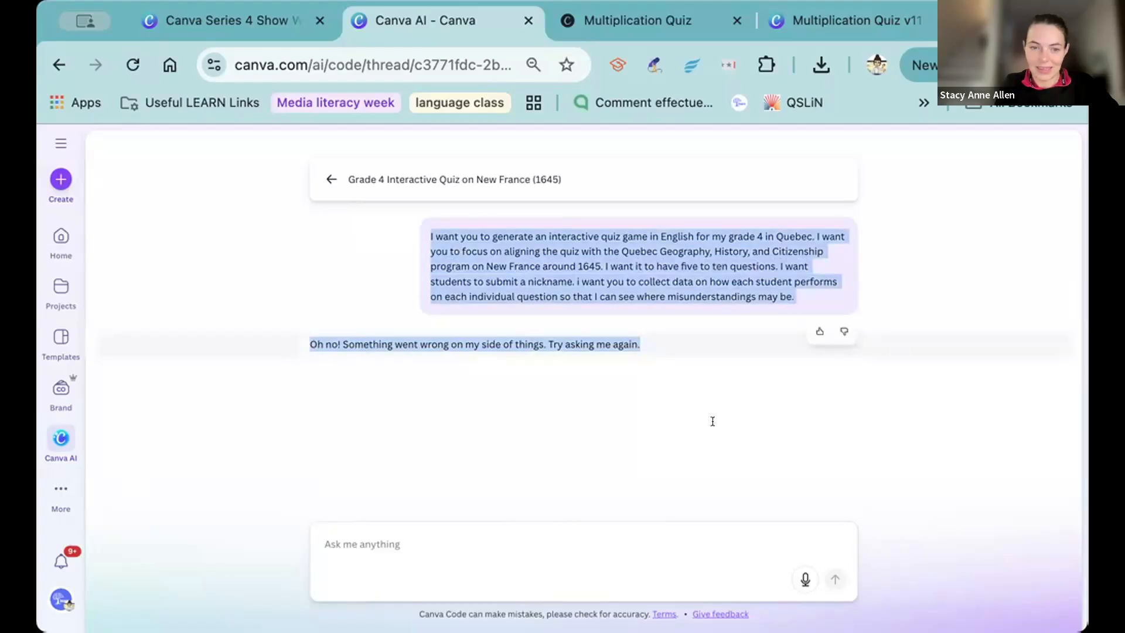
pyautogui.click(498, 535)
pyautogui.hotkey('ctrl', 'v')
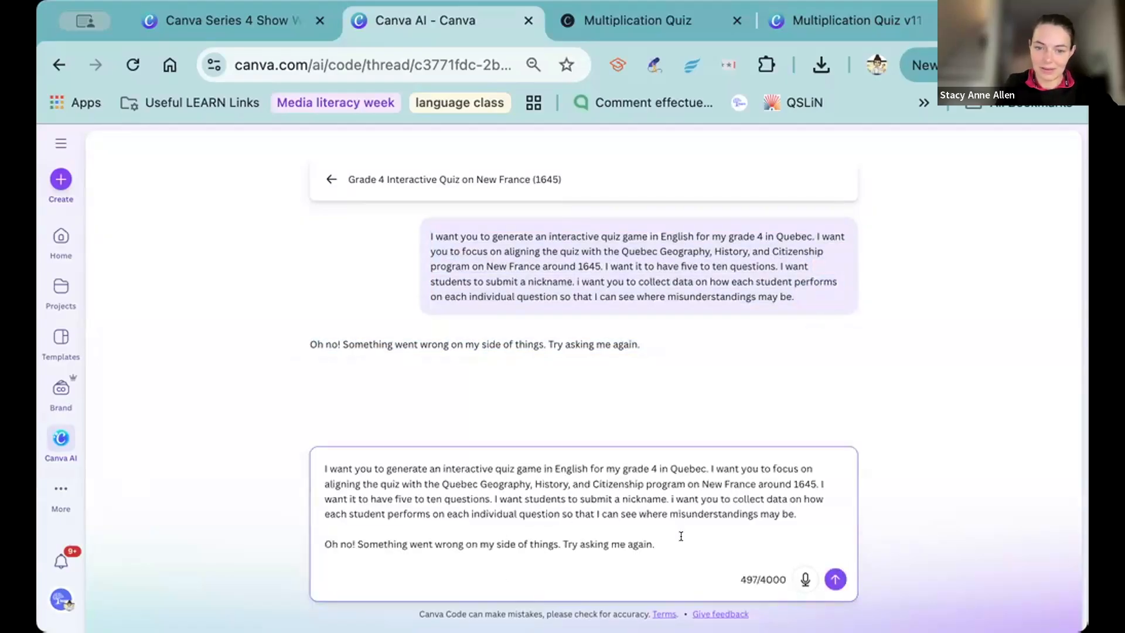
# Remove the copied error text from the message and resubmit the New France quiz prompt.
pyautogui.moveTo(681, 536); pyautogui.dragTo(276, 534)
pyautogui.press('BackSpace')
pyautogui.press('BackSpace')
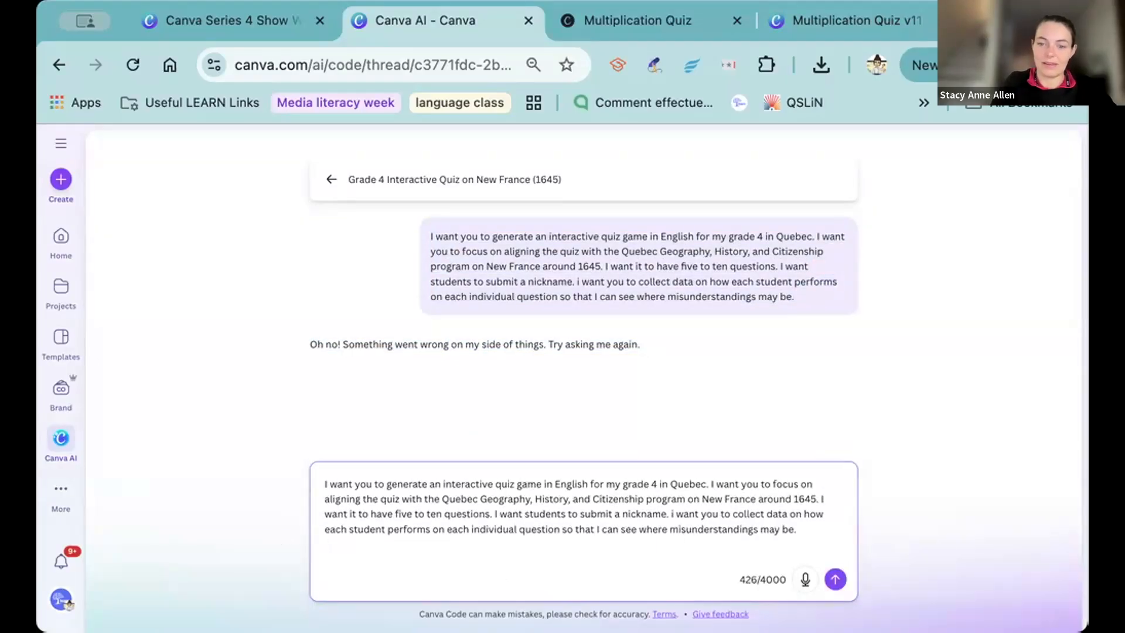
pyautogui.click(827, 577)
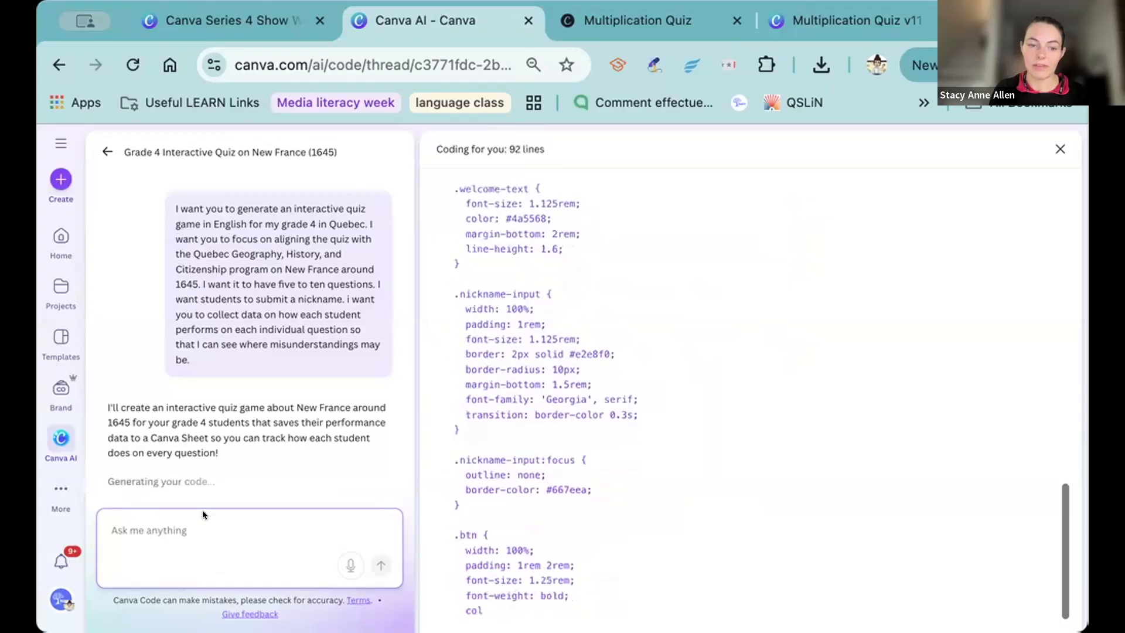
# Return from the Multiplication Quiz page to the Canva AI thread and start the New France 1645 Quiz with a student nickname.
pyautogui.click(555, 30)
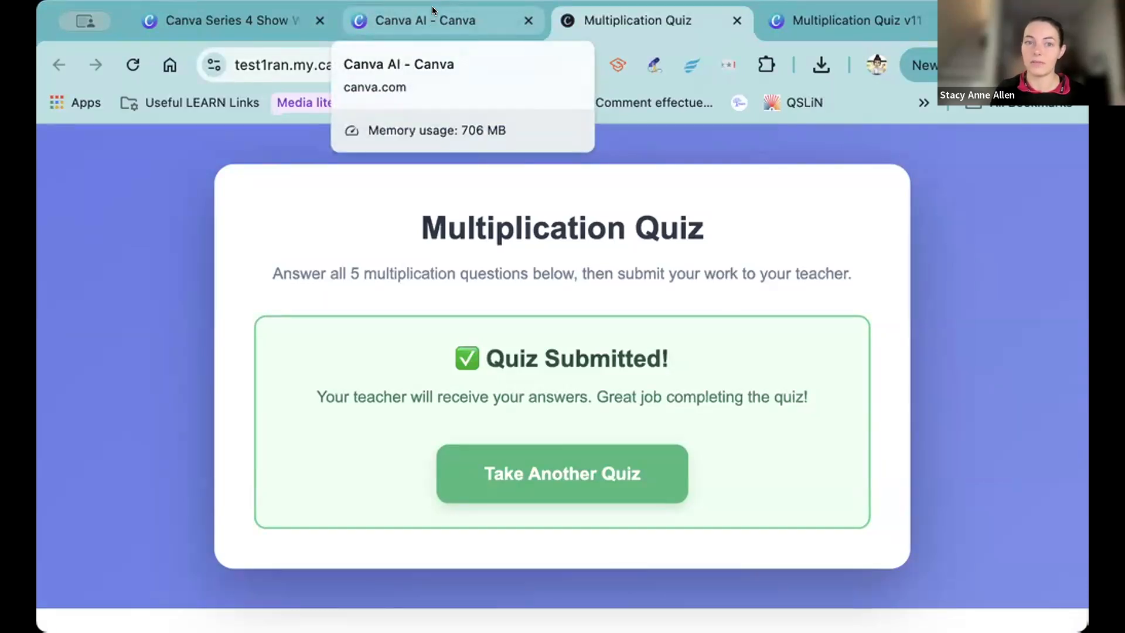
pyautogui.click(402, 9)
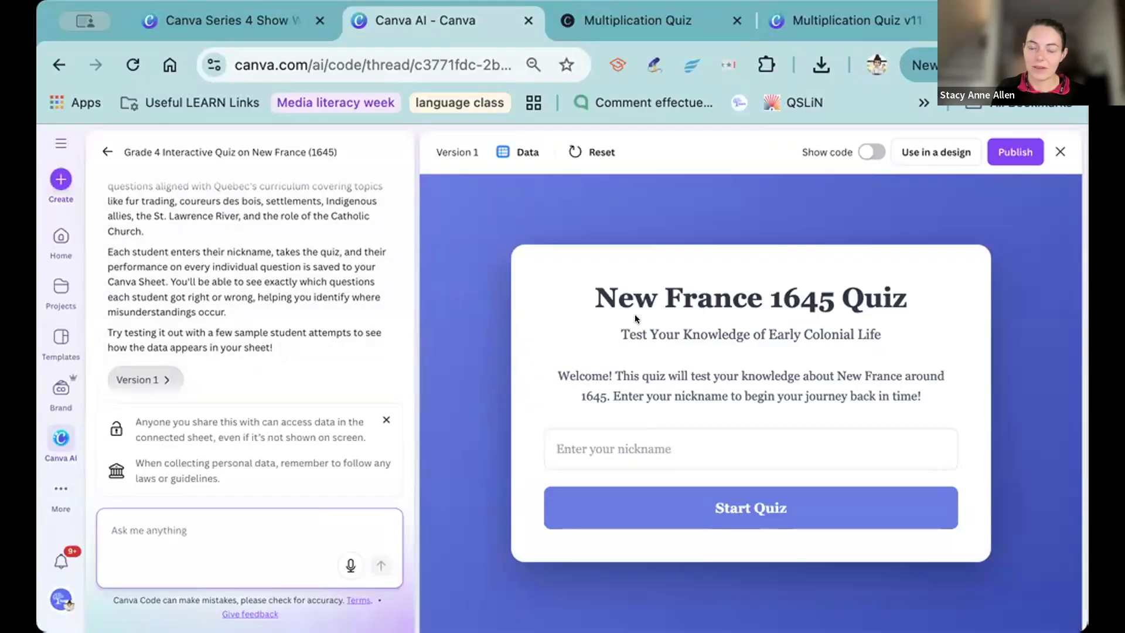
pyautogui.click(700, 448)
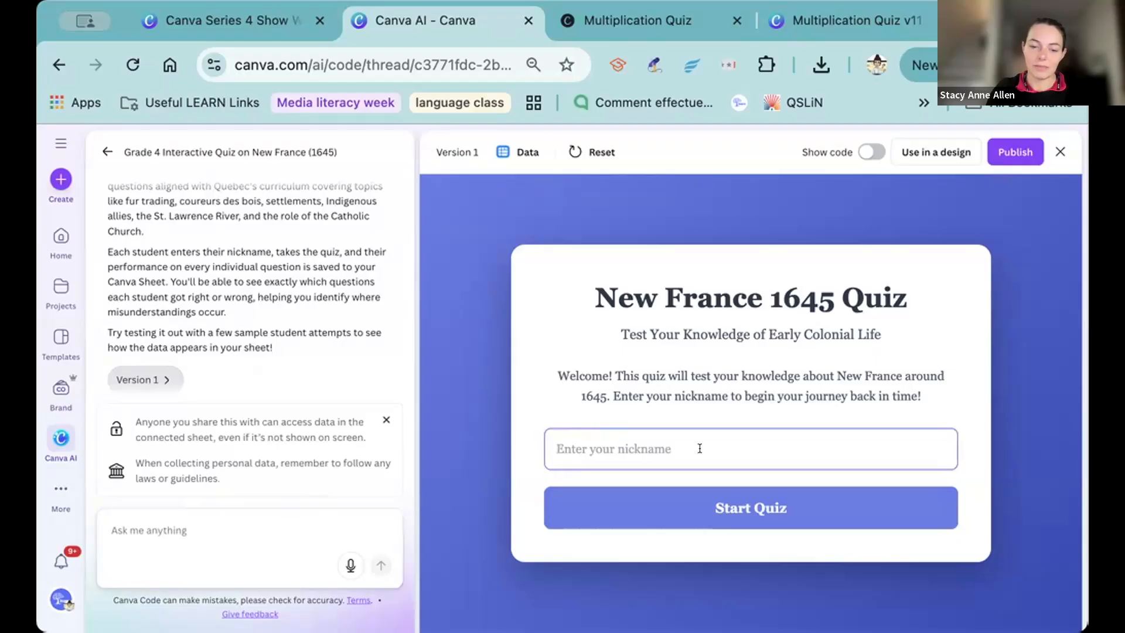
pyautogui.write('bob')
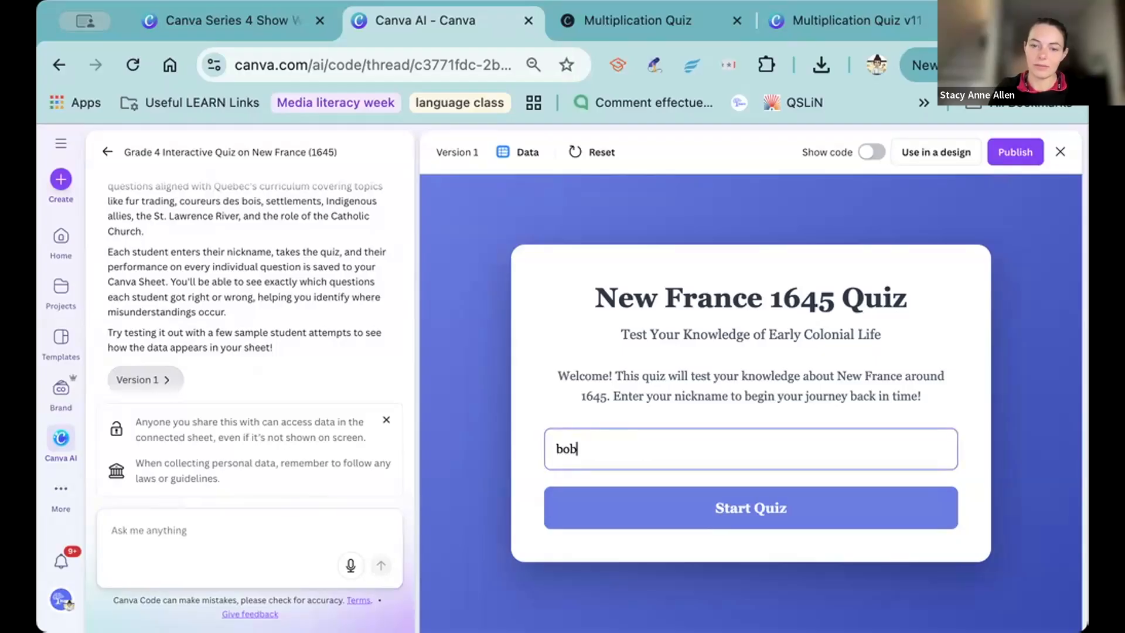
pyautogui.click(742, 492)
# Answer questions 1 to 4 with Fur trading, French traders who traveled into the wilderness to trade furs, Montreal, and The Aztecs.
pyautogui.scroll(-2, 599, 337)
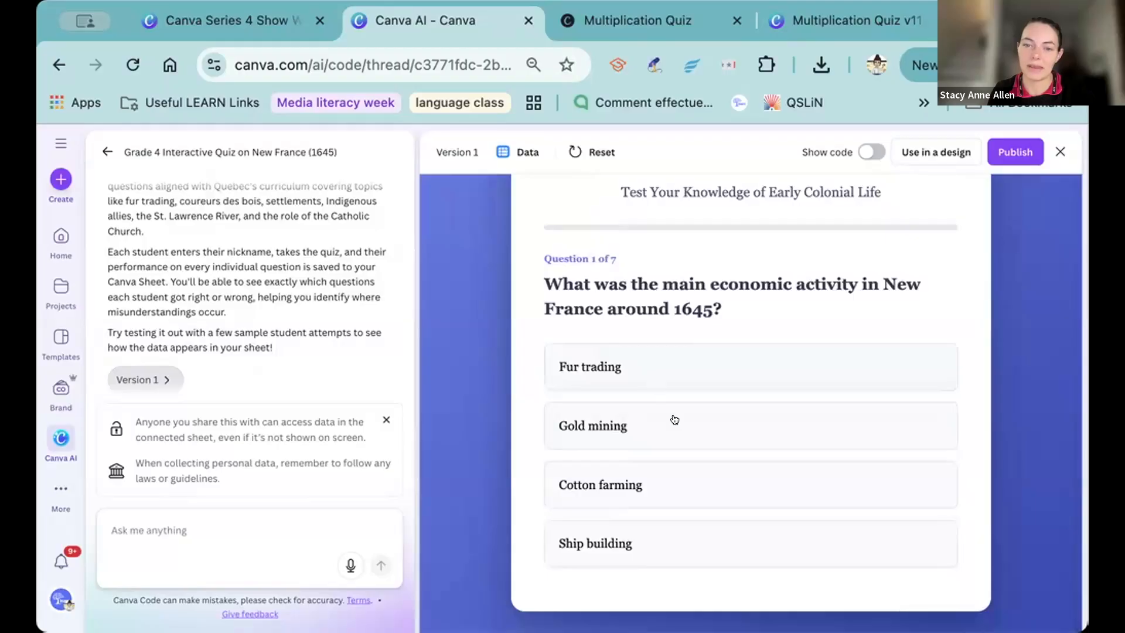
pyautogui.click(620, 369)
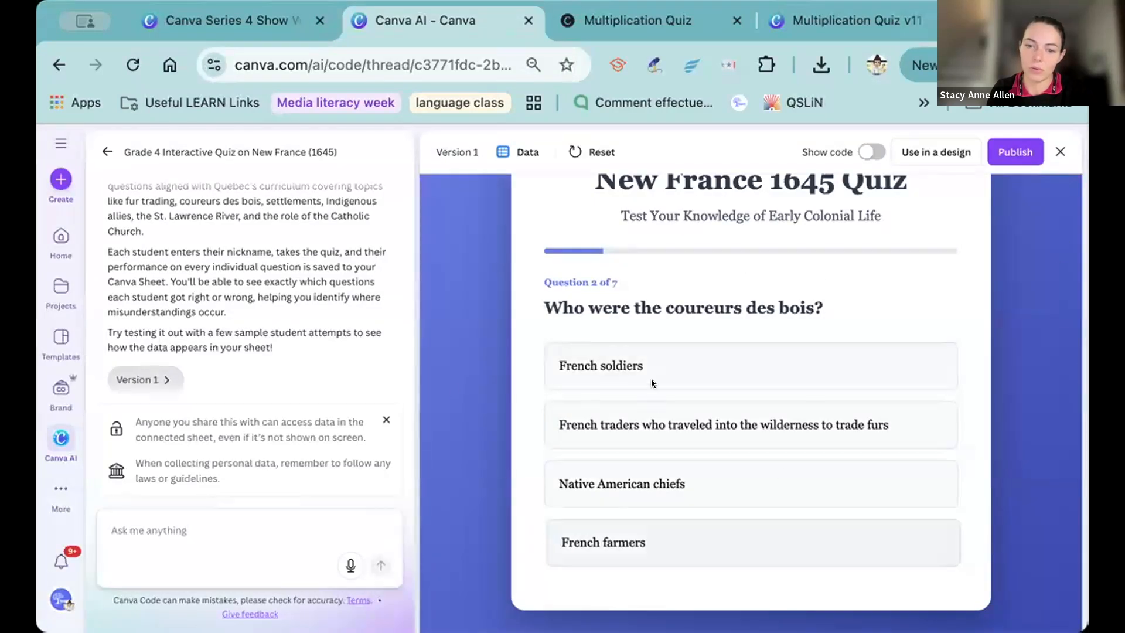
pyautogui.click(663, 432)
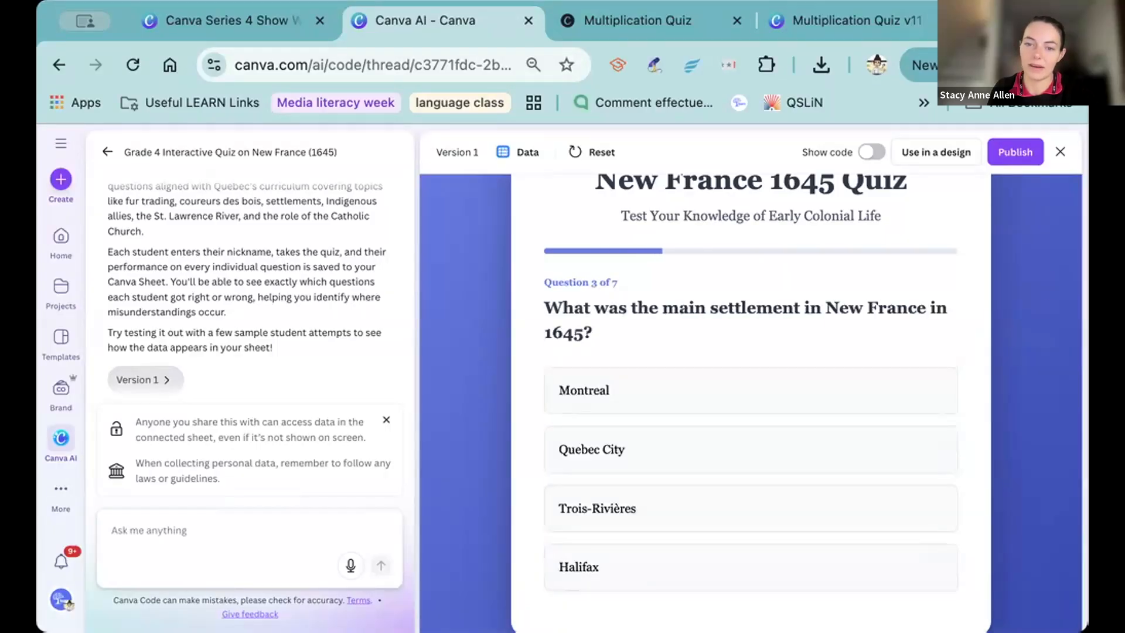
pyautogui.click(720, 378)
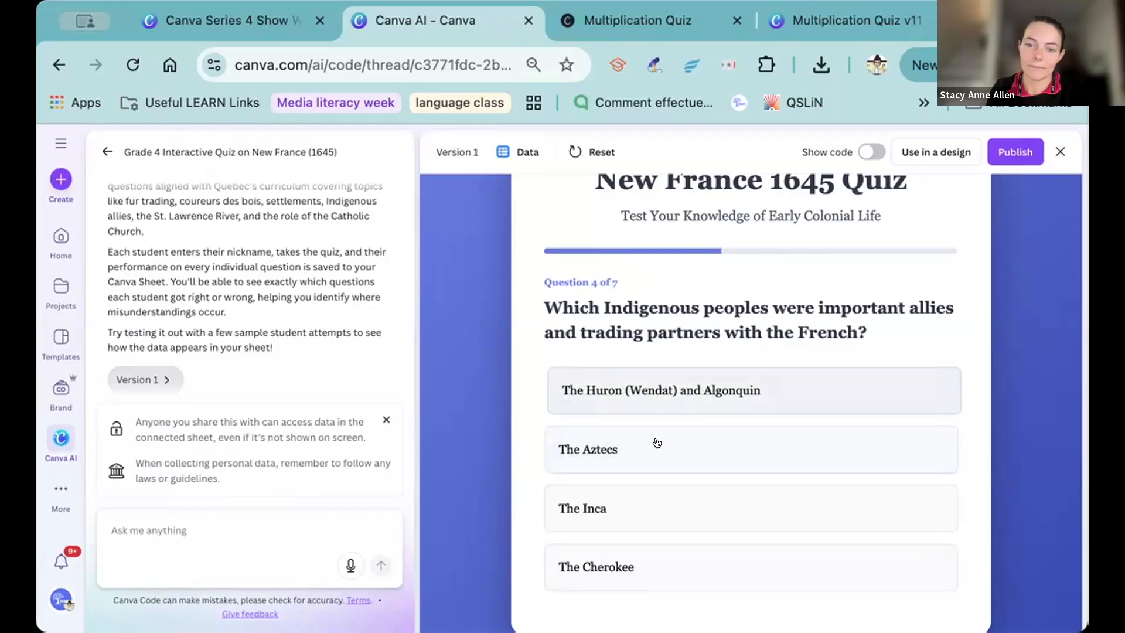
pyautogui.click(656, 443)
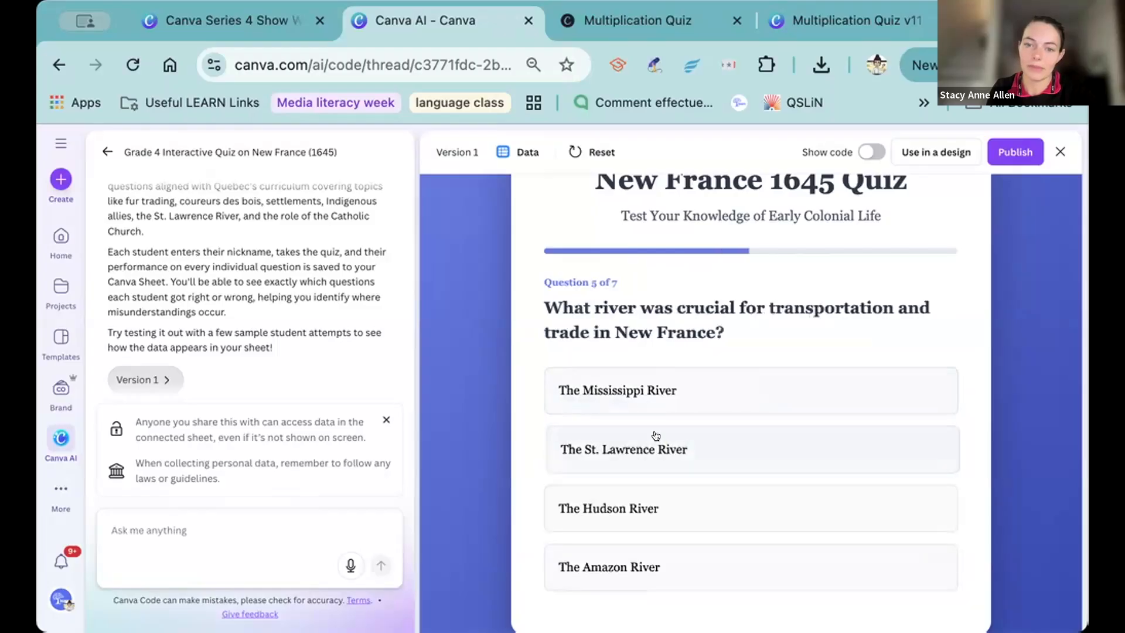
# Answer question 5 with The Mississippi River, question 6 with Stone castles, and question 7 with its second option to complete the quiz.
pyautogui.click(652, 391)
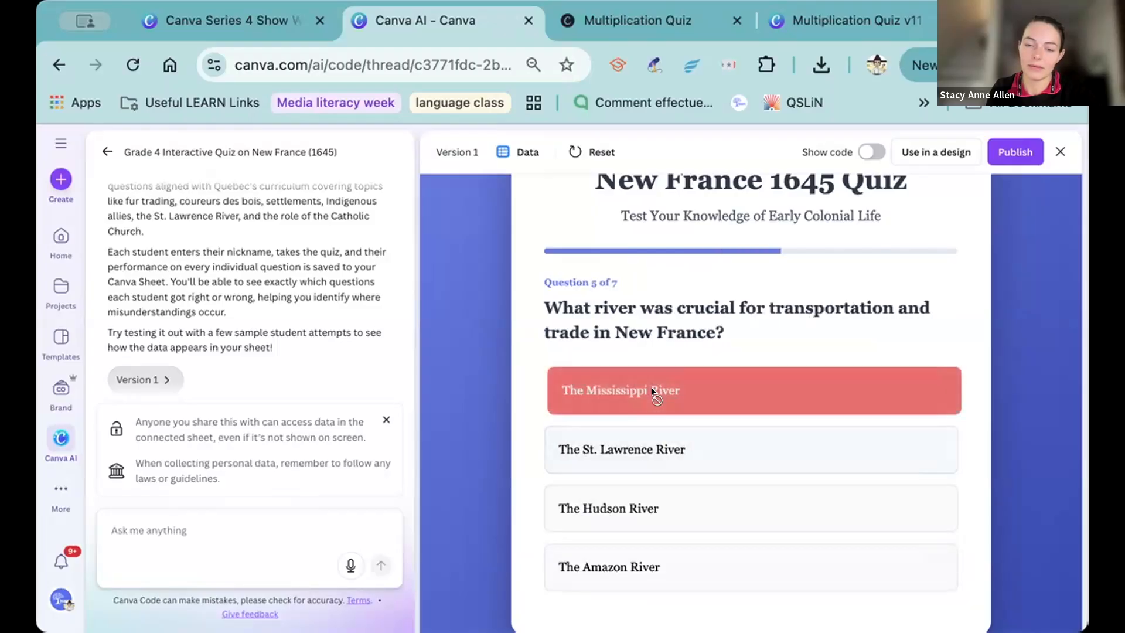
pyautogui.click(653, 503)
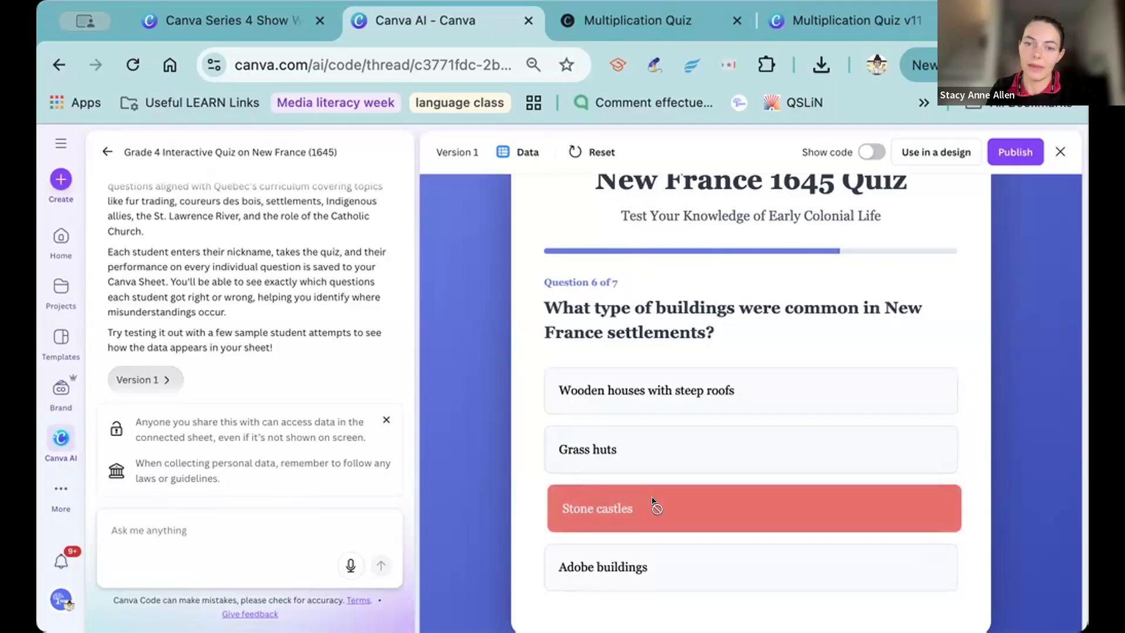
pyautogui.click(631, 452)
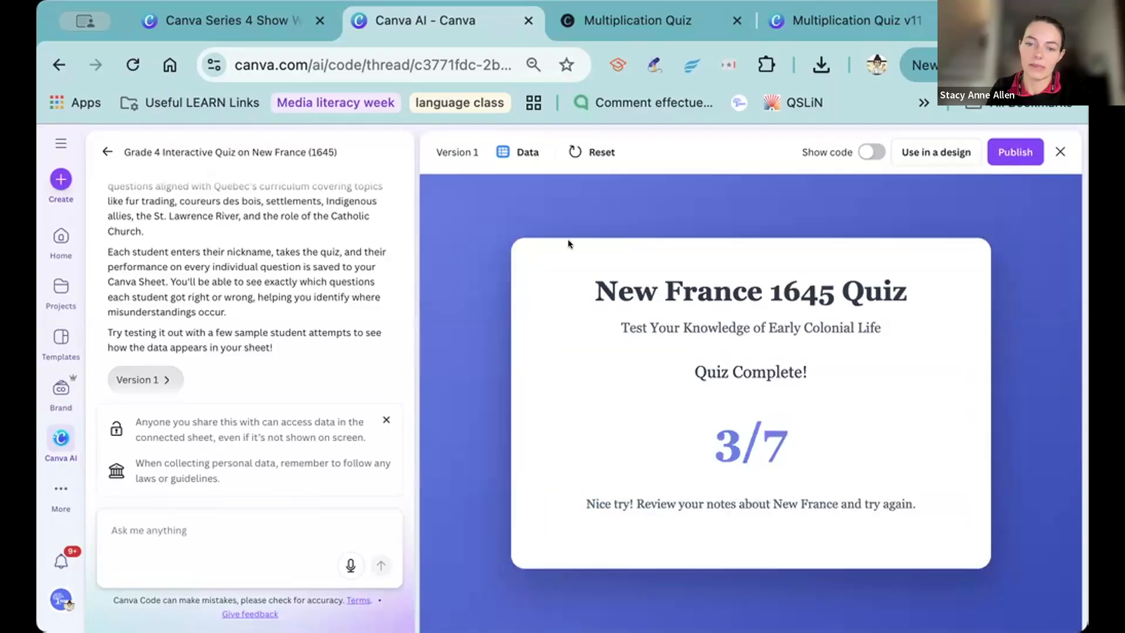
# Open the Canva Sheet connected to the New France 1645 Quiz and examine the nickname and the question_1 to question_3 columns.
pyautogui.click(505, 147)
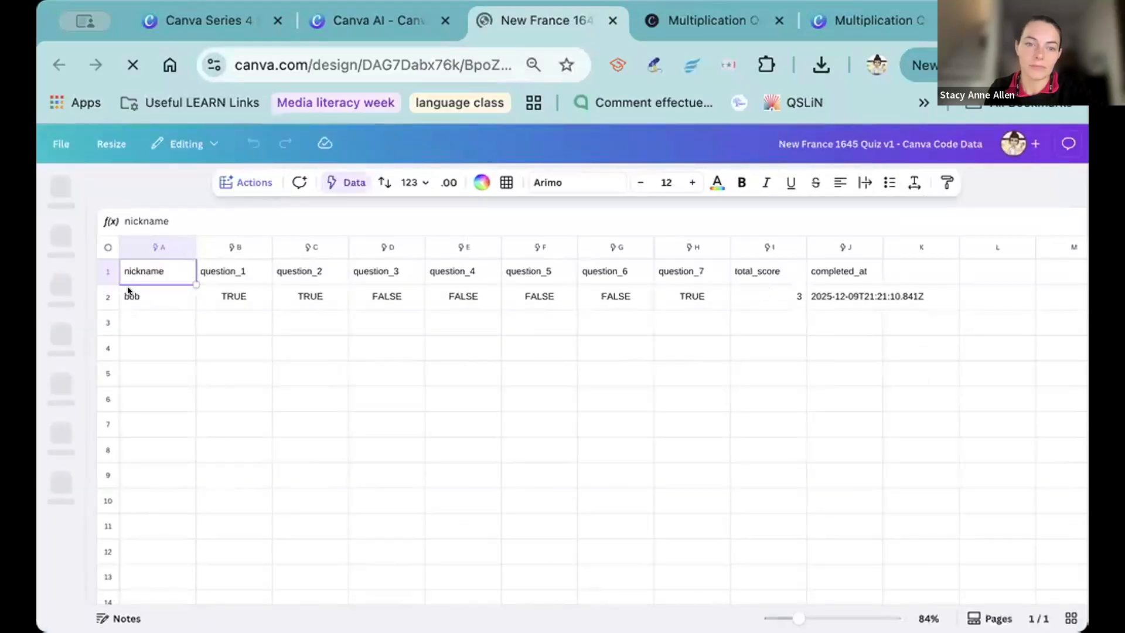
pyautogui.click(131, 293)
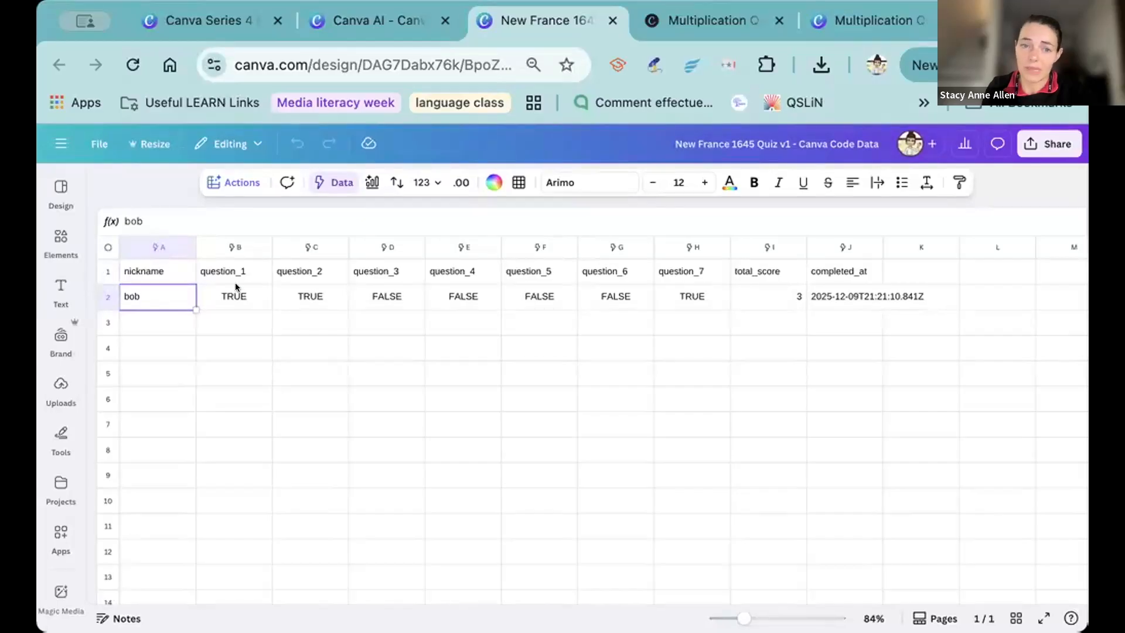
pyautogui.click(220, 270)
pyautogui.click(290, 272)
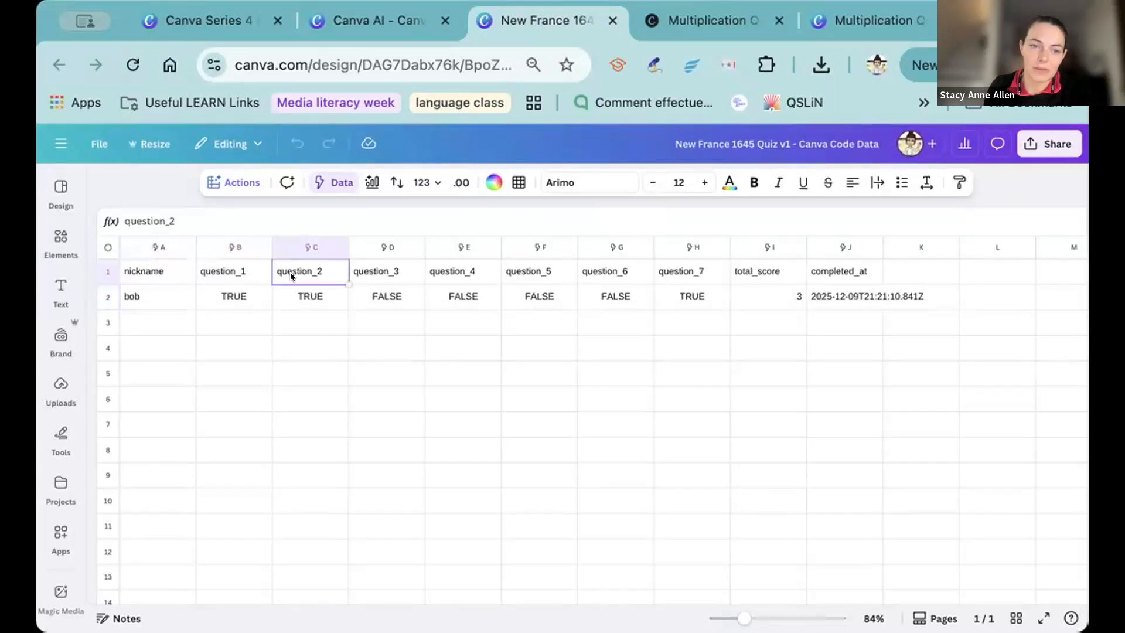
pyautogui.click(356, 275)
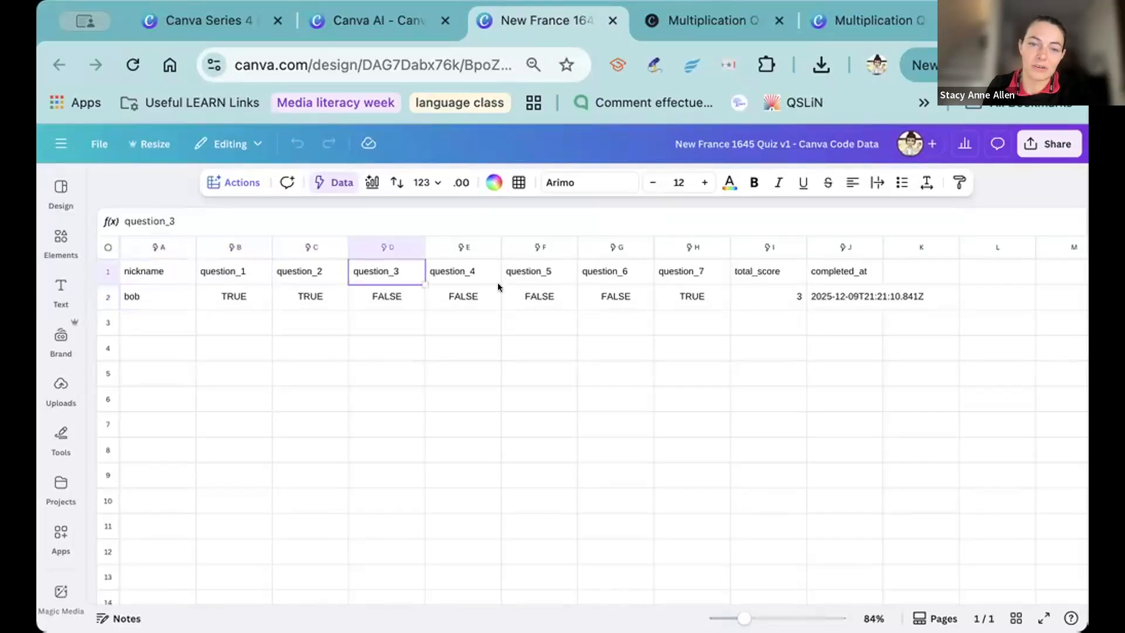
# Check the Canva AI quiz thread and return to the response sheet to review the question_1 and question_2 headers.
pyautogui.click(353, 25)
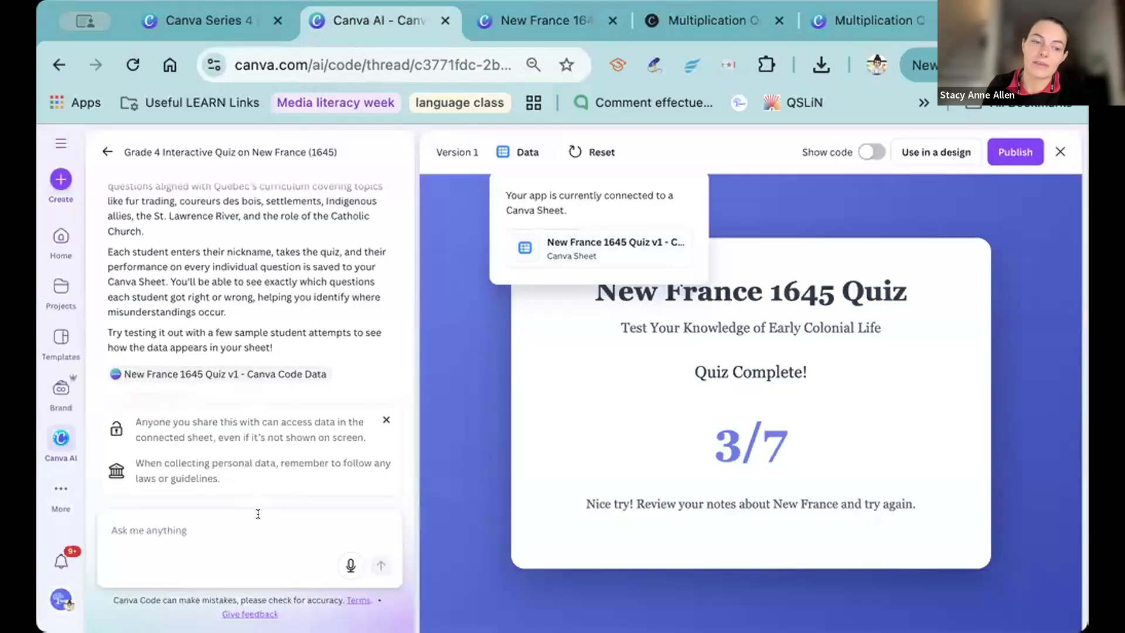
pyautogui.click(545, 21)
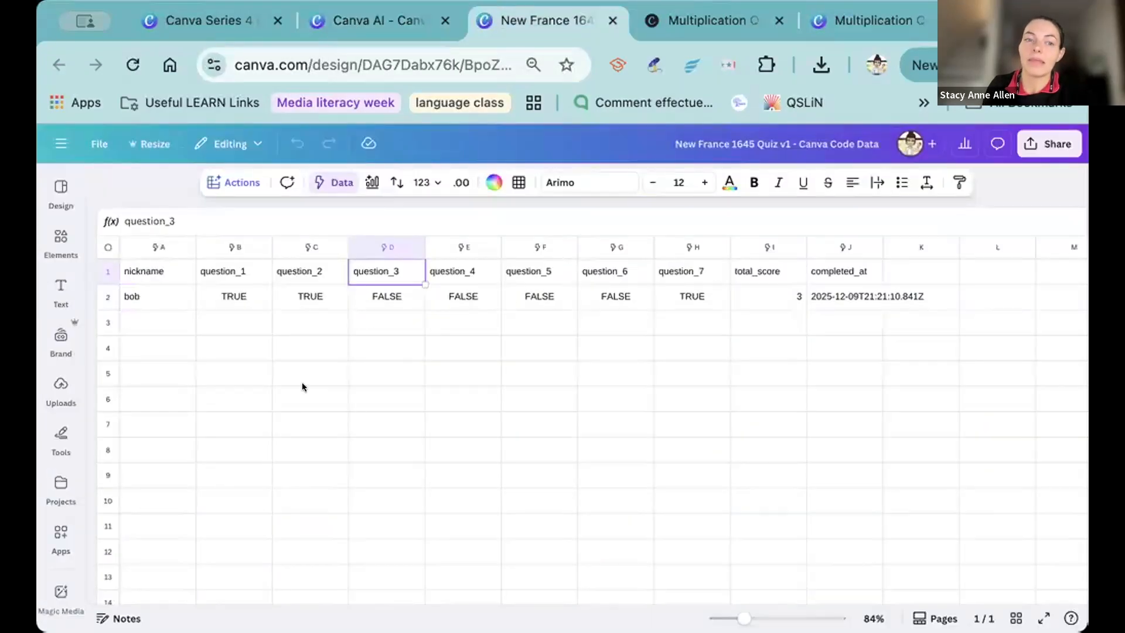
pyautogui.click(224, 271)
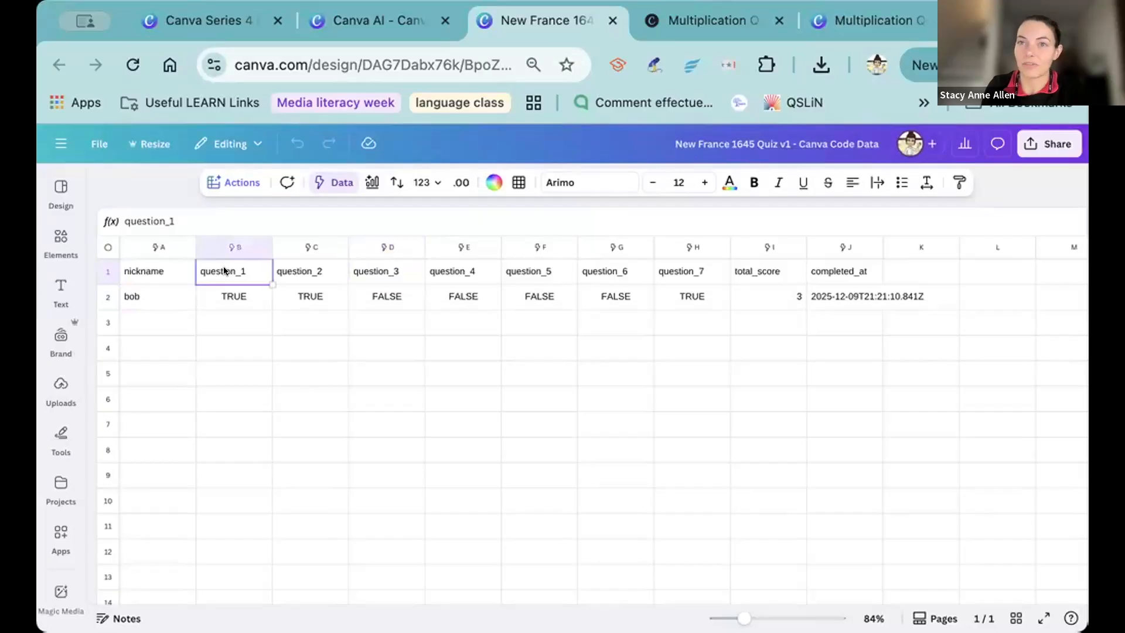
pyautogui.click(286, 270)
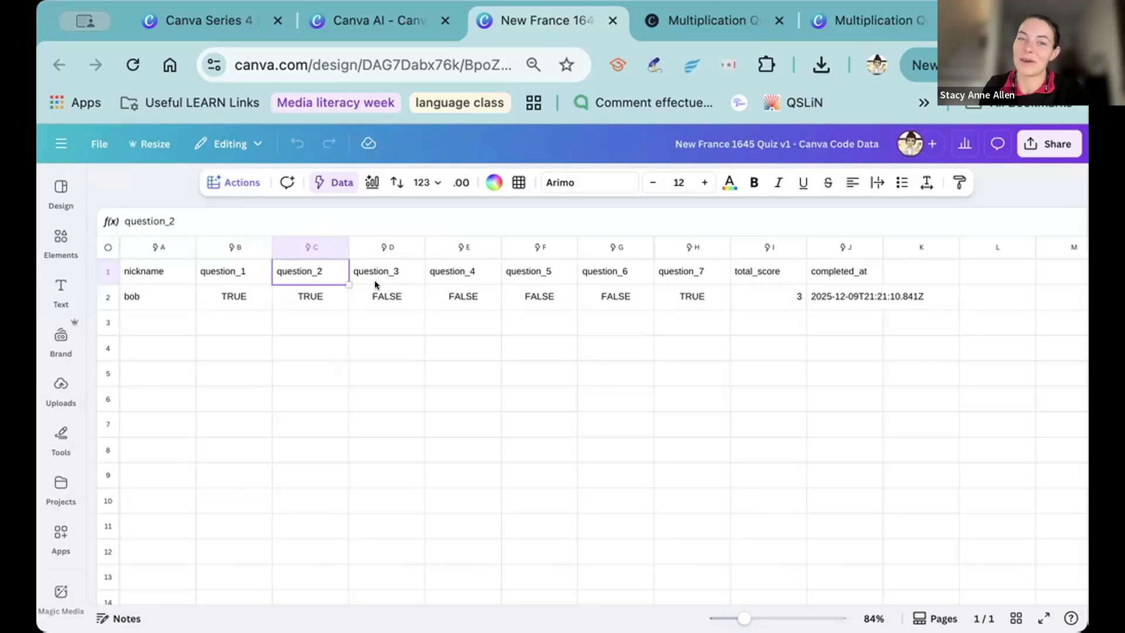
# Return to the Canva Series 4 Show What You Know presentation and show page 21 about looking at data in Sheets.
pyautogui.click(354, 21)
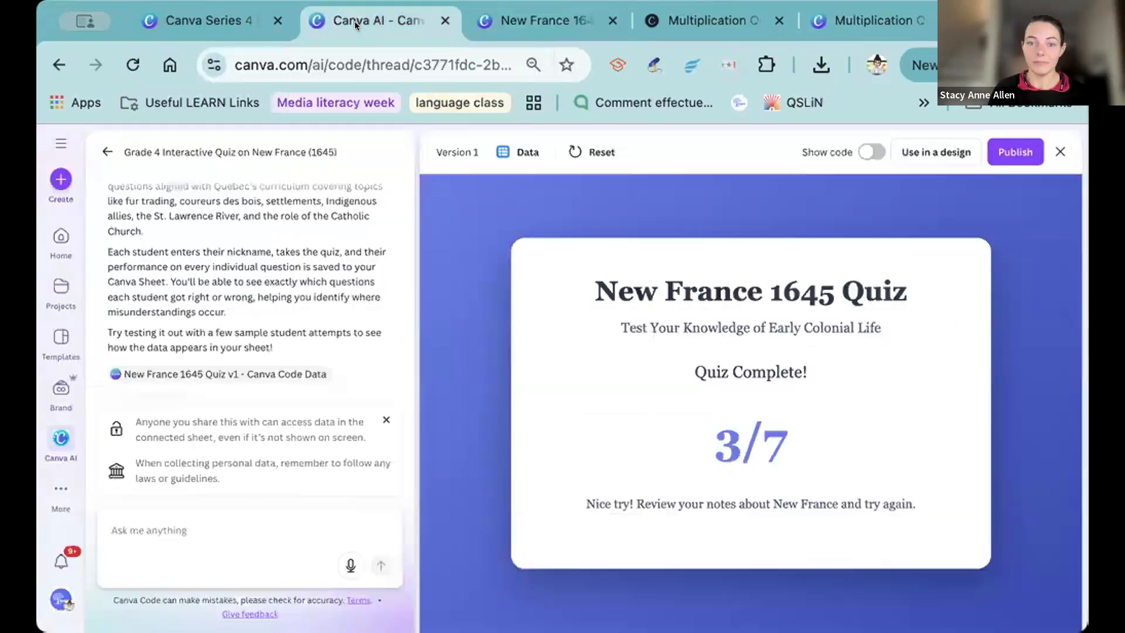
pyautogui.click(170, 20)
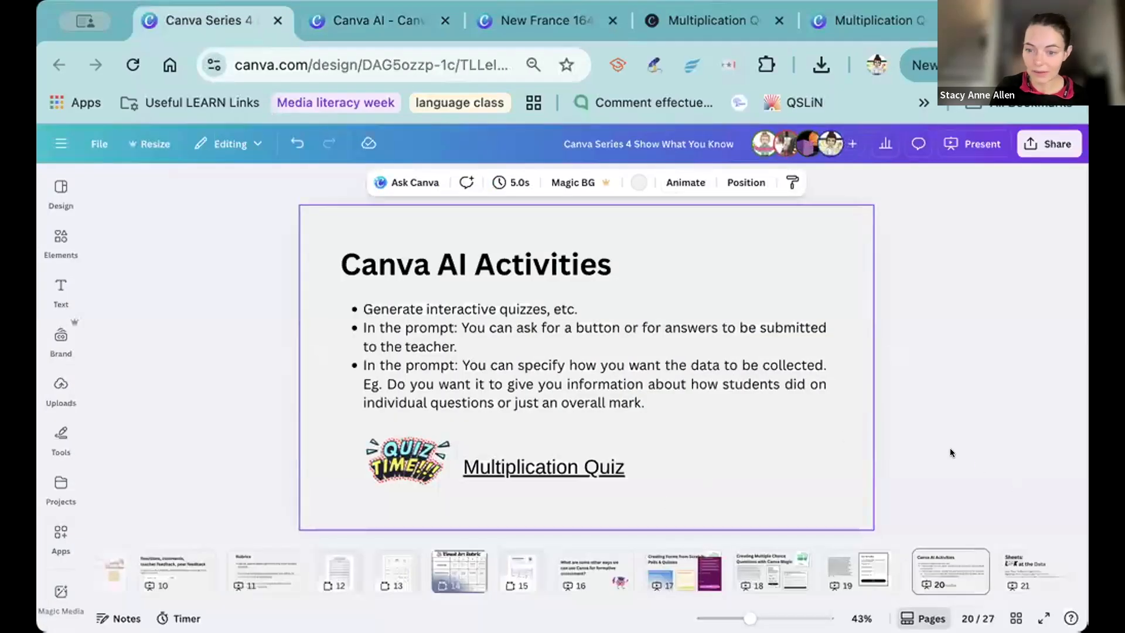
pyautogui.click(935, 410)
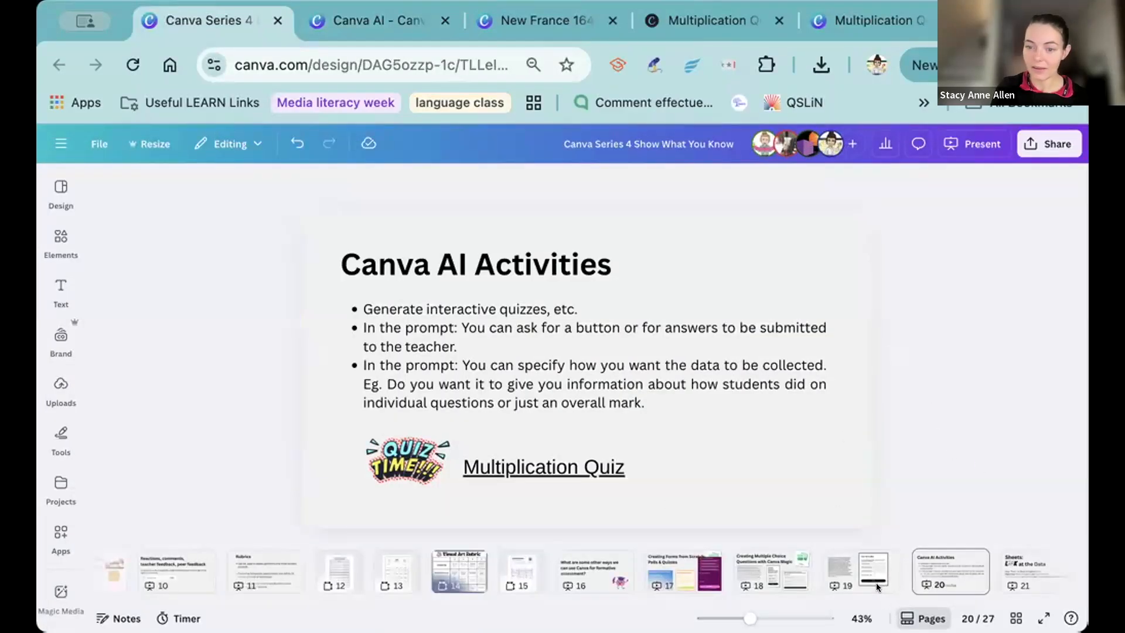
pyautogui.click(1001, 568)
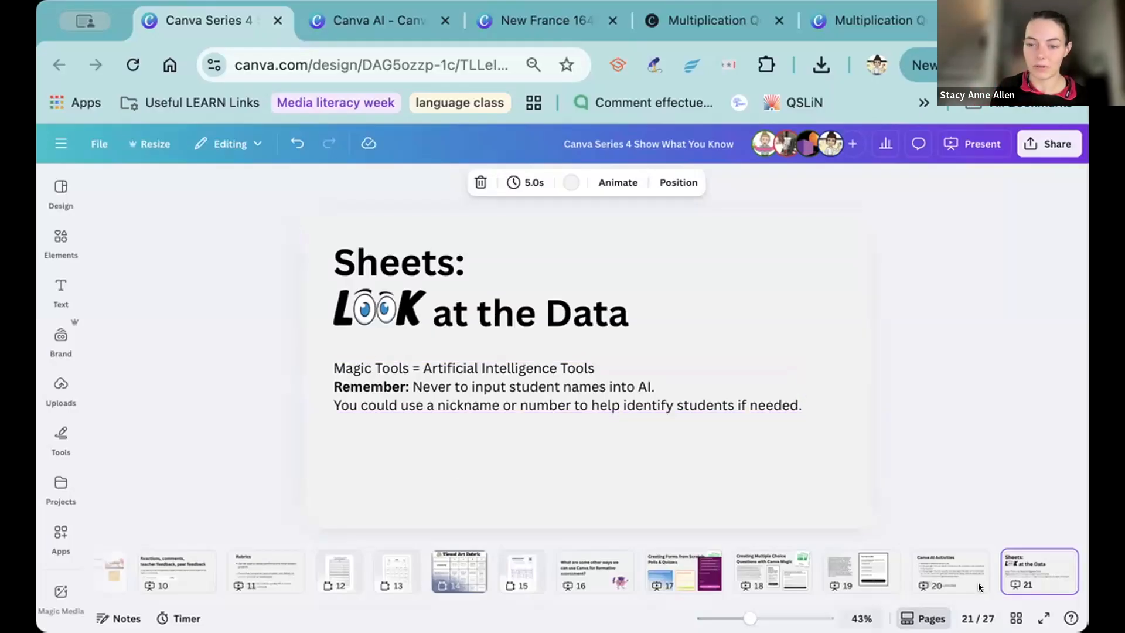
# Show page 22 of the presentation, the "Time for you to create" activity choices.
pyautogui.hscroll(2, 906, 557)
pyautogui.hscroll(10, 905, 557)
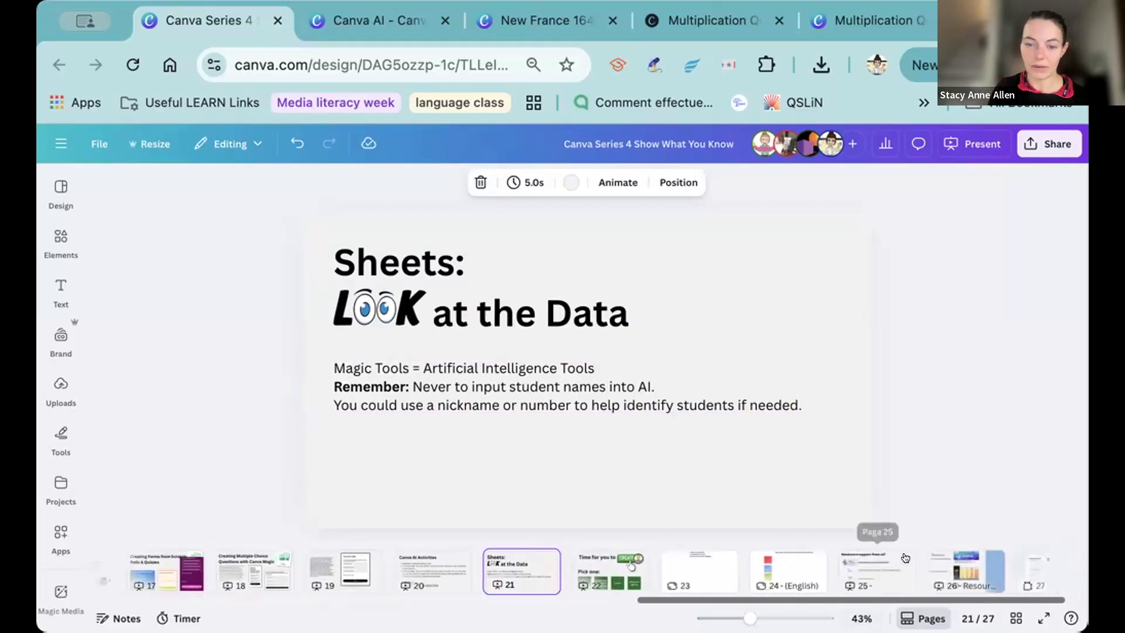
pyautogui.click(543, 568)
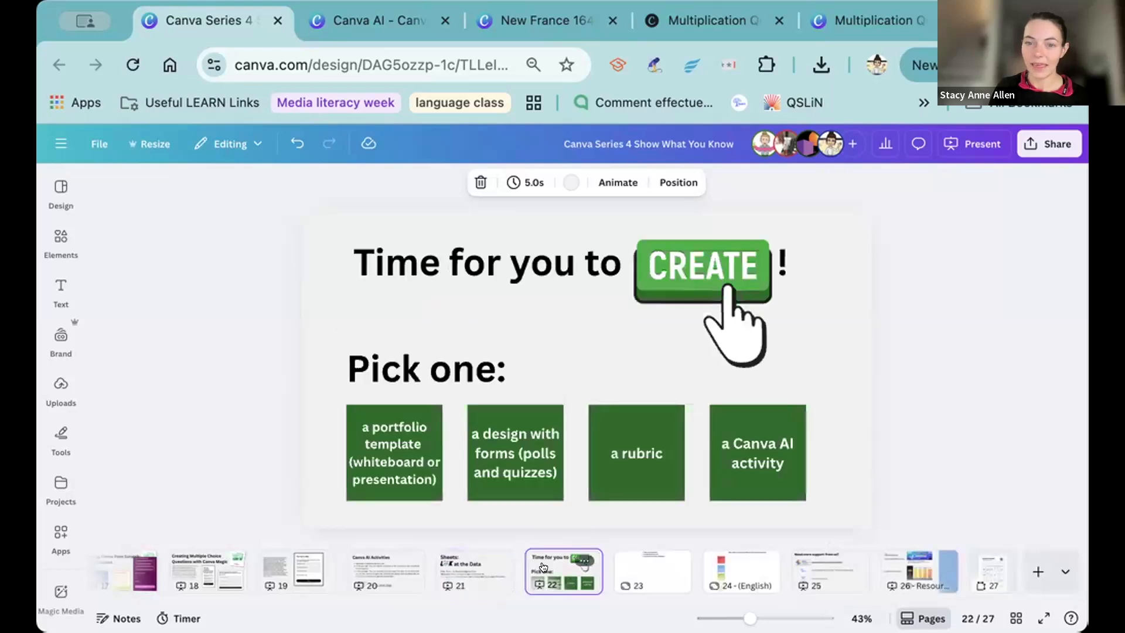